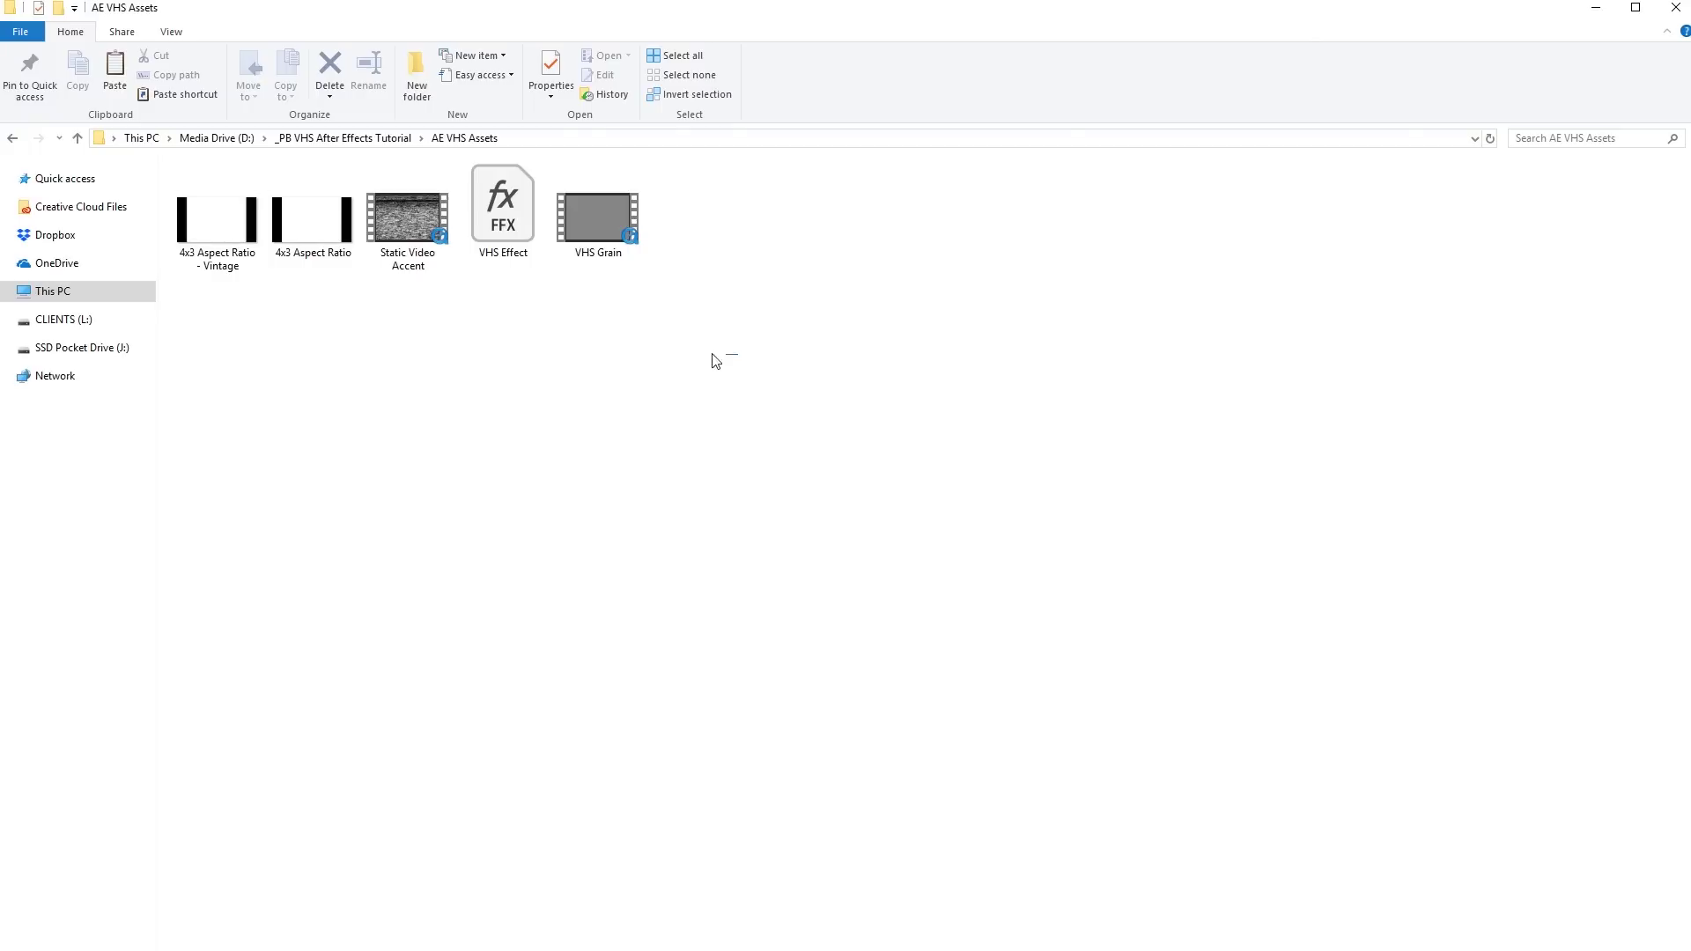
- Undo the stray asset move and create a new composition named VHS
{"action": "left_click_drag", "start_coordinate": [738, 354], "coordinate": [197, 219]}
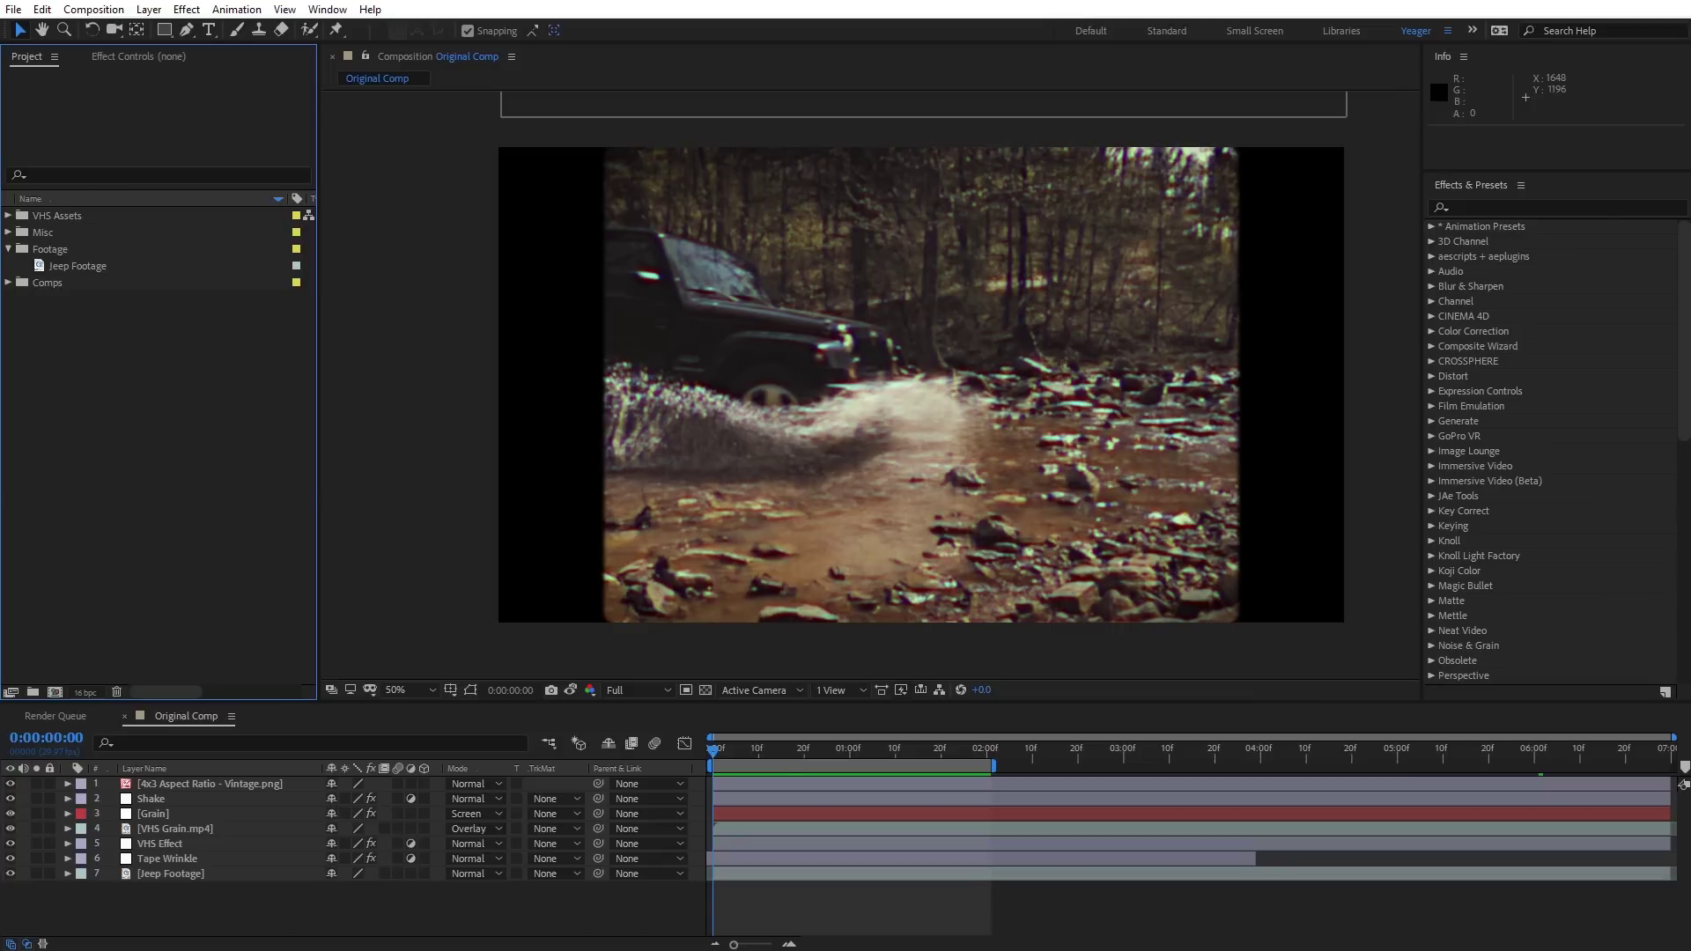
{"action": "key", "text": "ctrl+z"}
{"action": "left_click", "coordinate": [55, 692]}
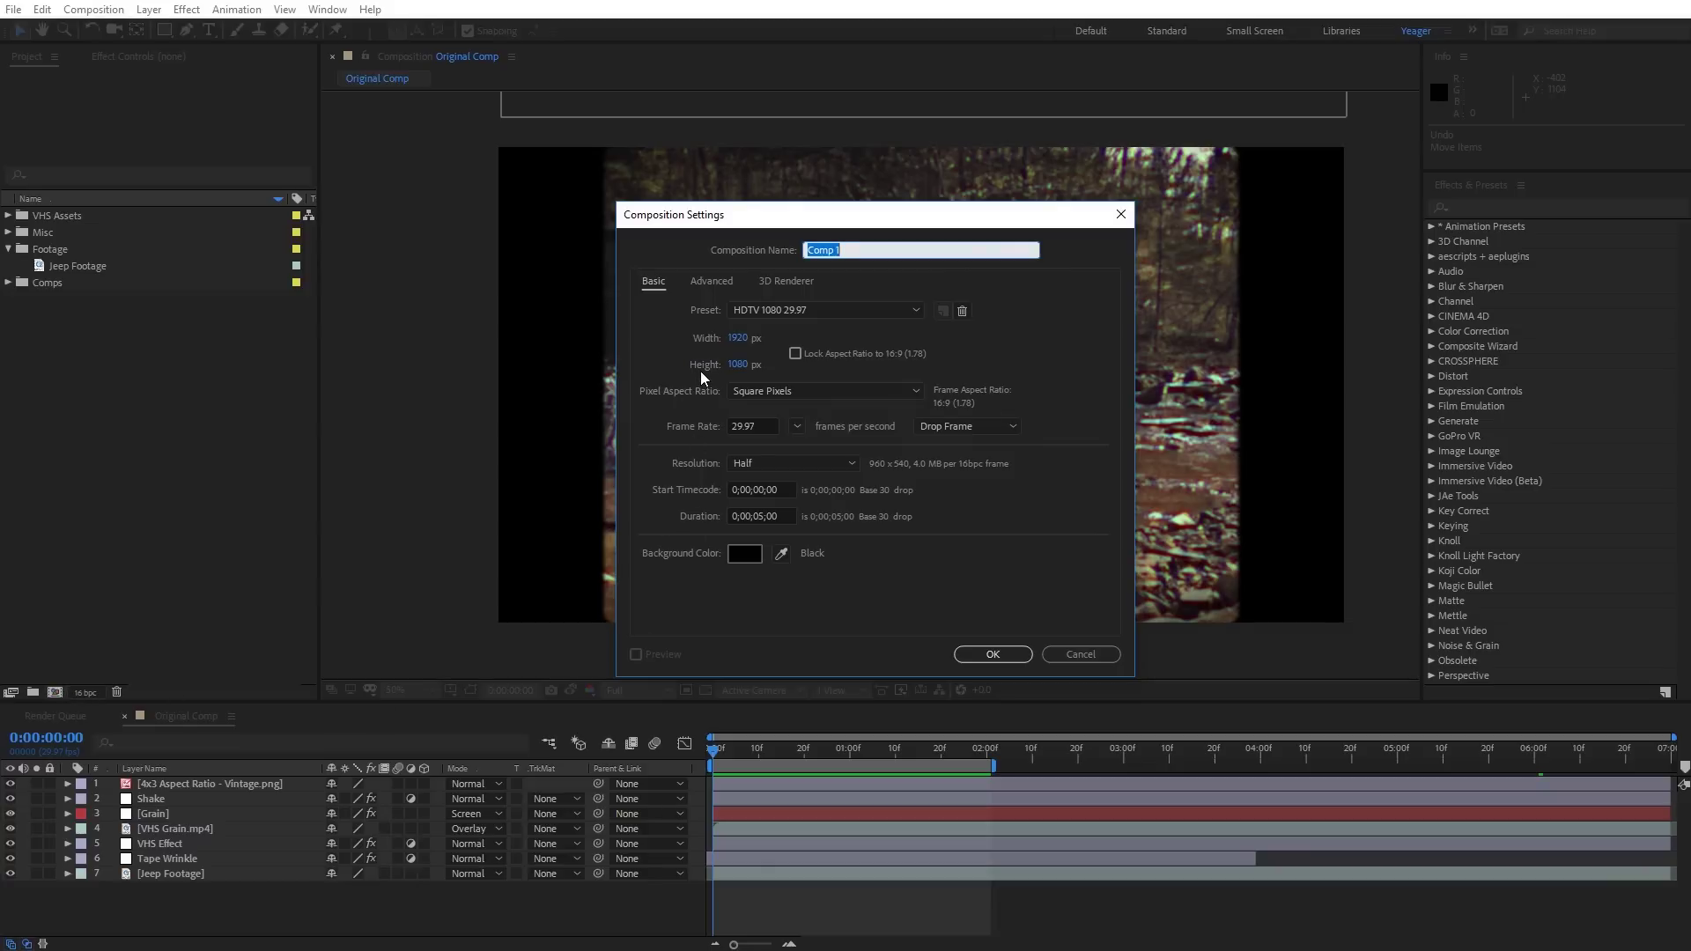
{"action": "type", "text": "VHS"}
{"action": "left_click", "coordinate": [1009, 651]}
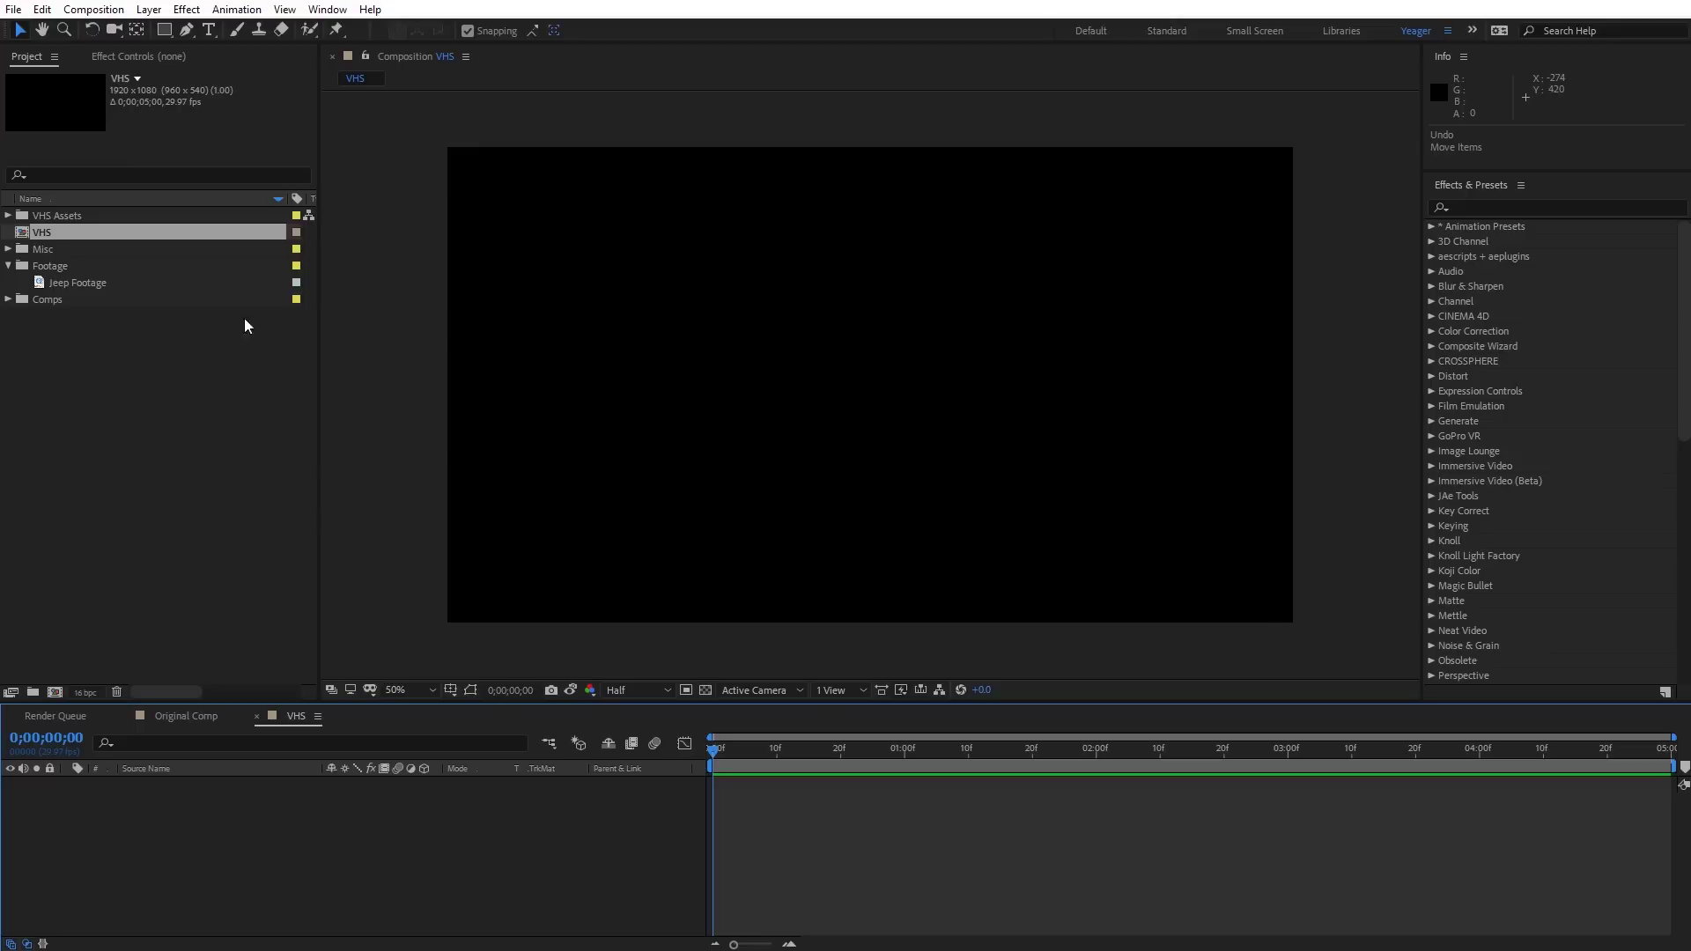
- Add the Jeep footage and set Lumetri Basic Correction Contrast 55 and Whites -50
{"action": "left_click_drag", "start_coordinate": [82, 281], "coordinate": [451, 828]}
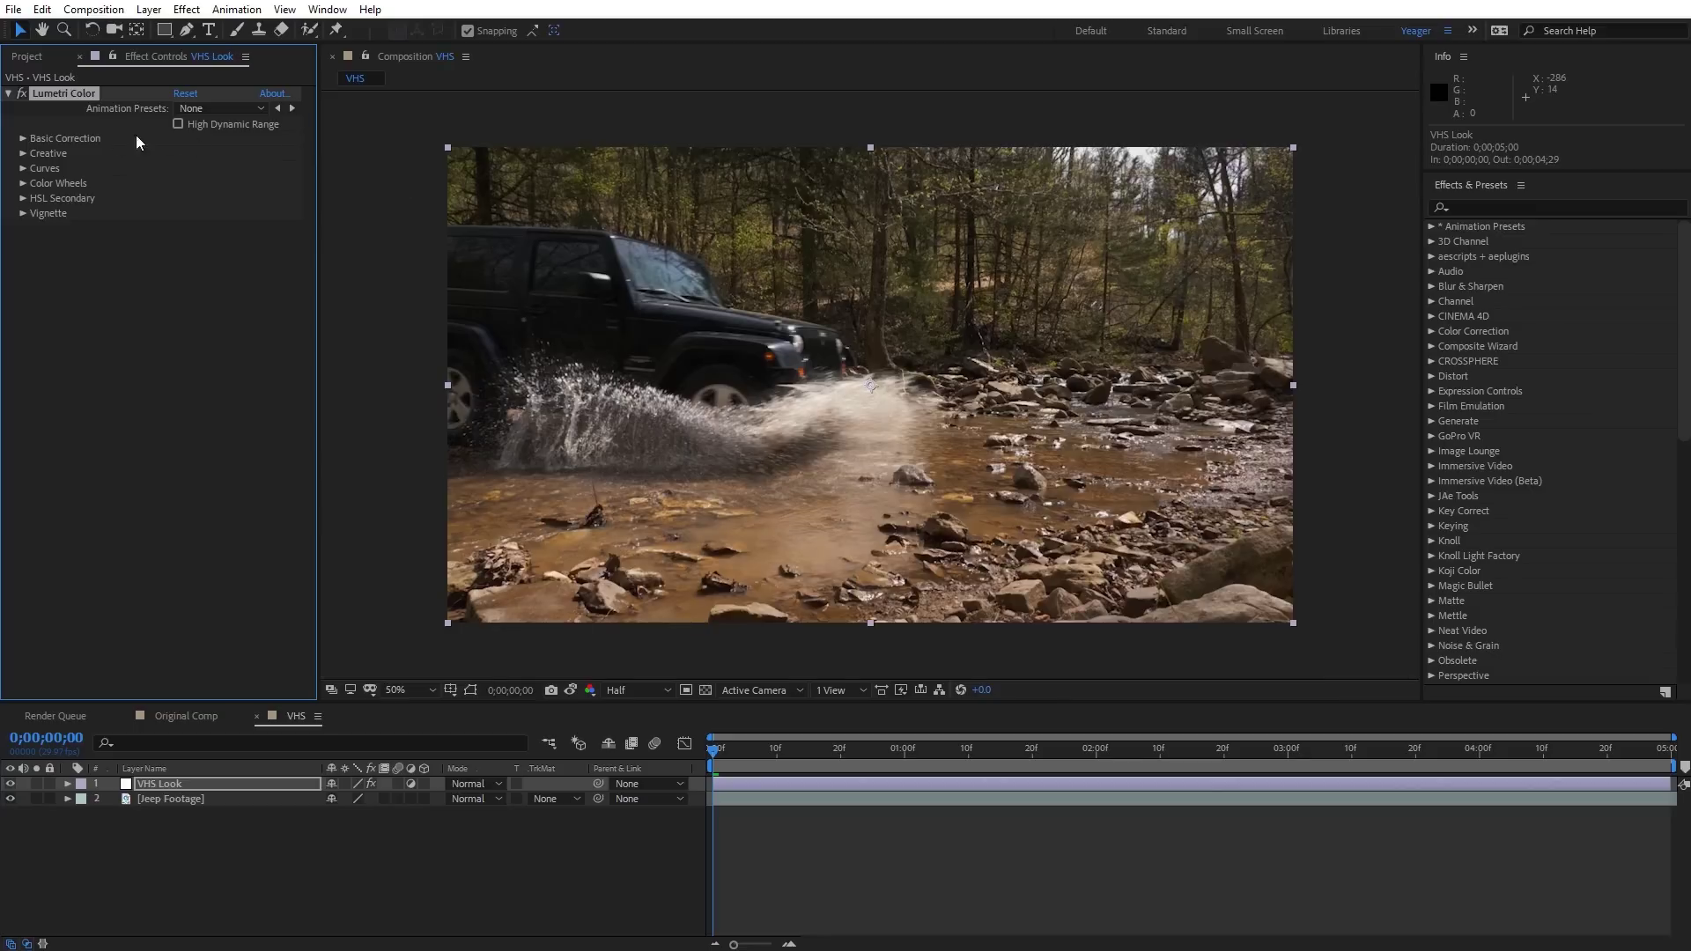
{"action": "left_click", "coordinate": [21, 139]}
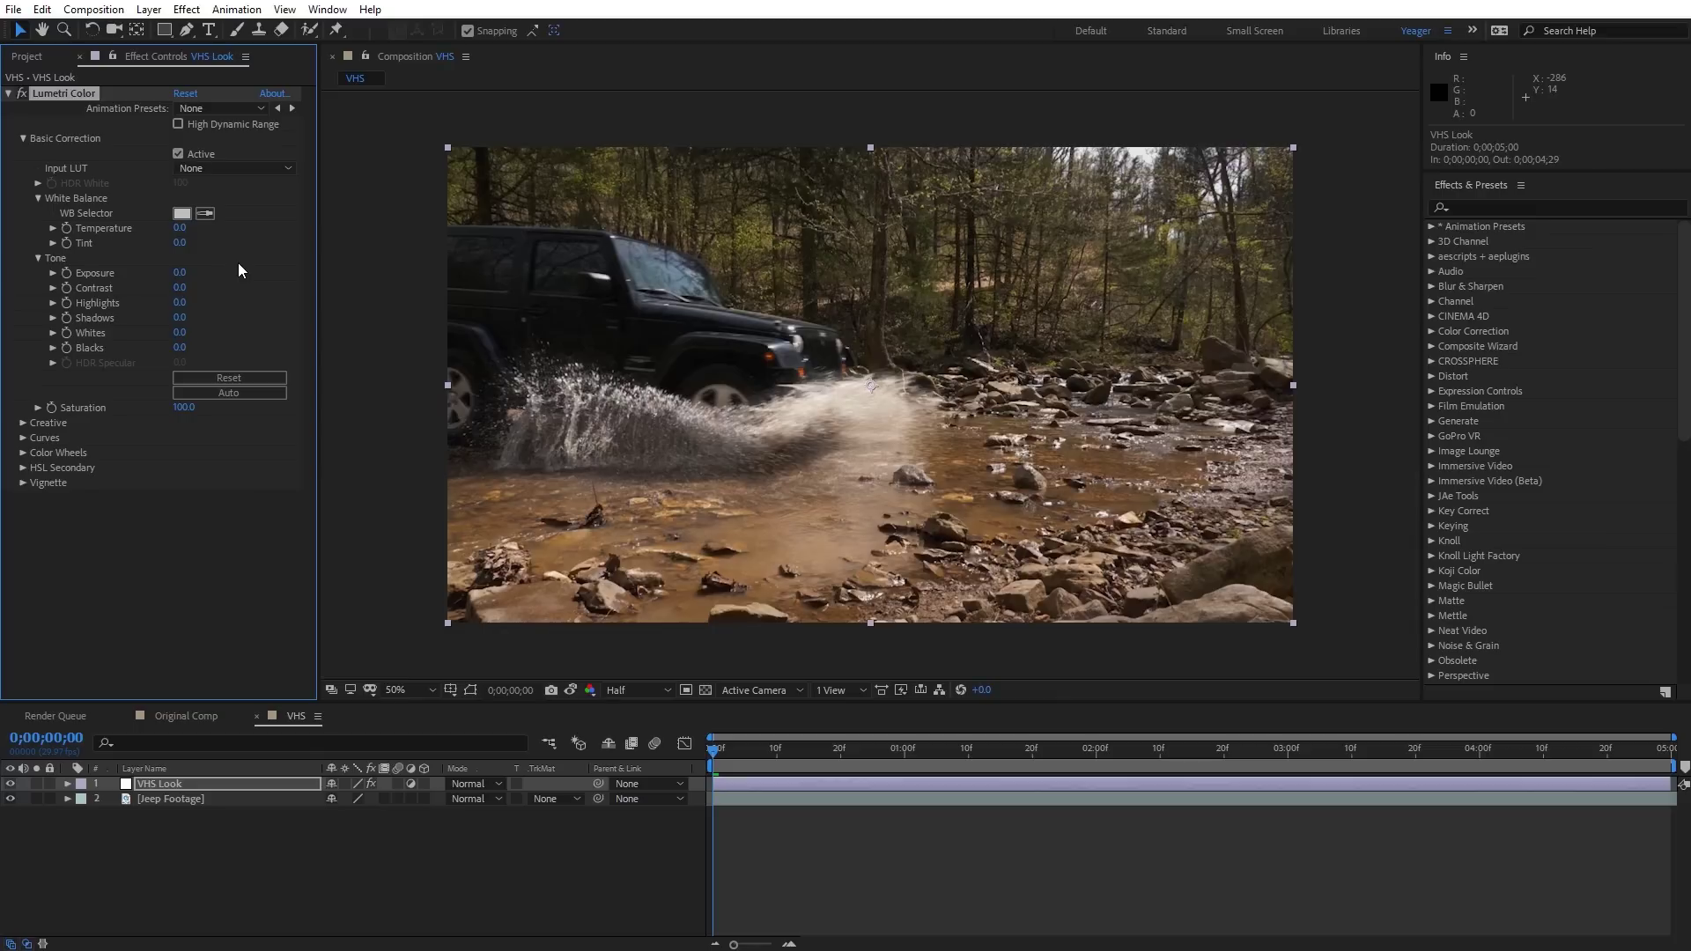
{"action": "left_click", "coordinate": [181, 289]}
{"action": "type", "text": "-5"}
{"action": "type", "text": "55"}
{"action": "key", "text": "Return"}
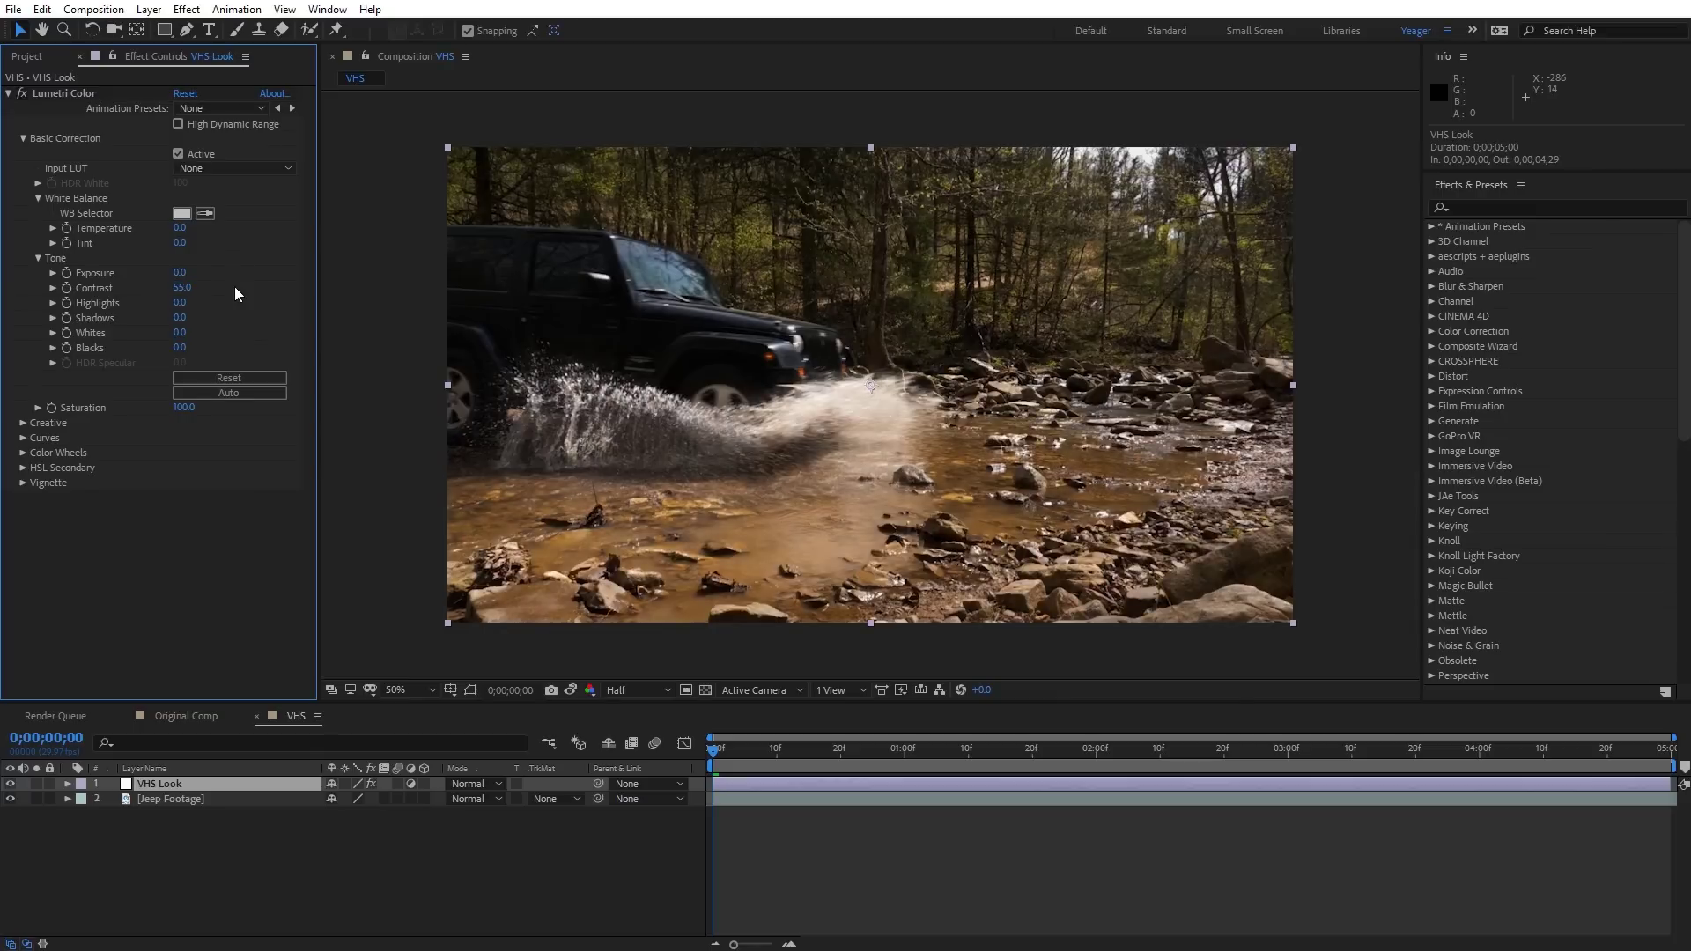
{"action": "left_click", "coordinate": [180, 333]}
{"action": "type", "text": "-50"}
{"action": "key", "text": "Return"}
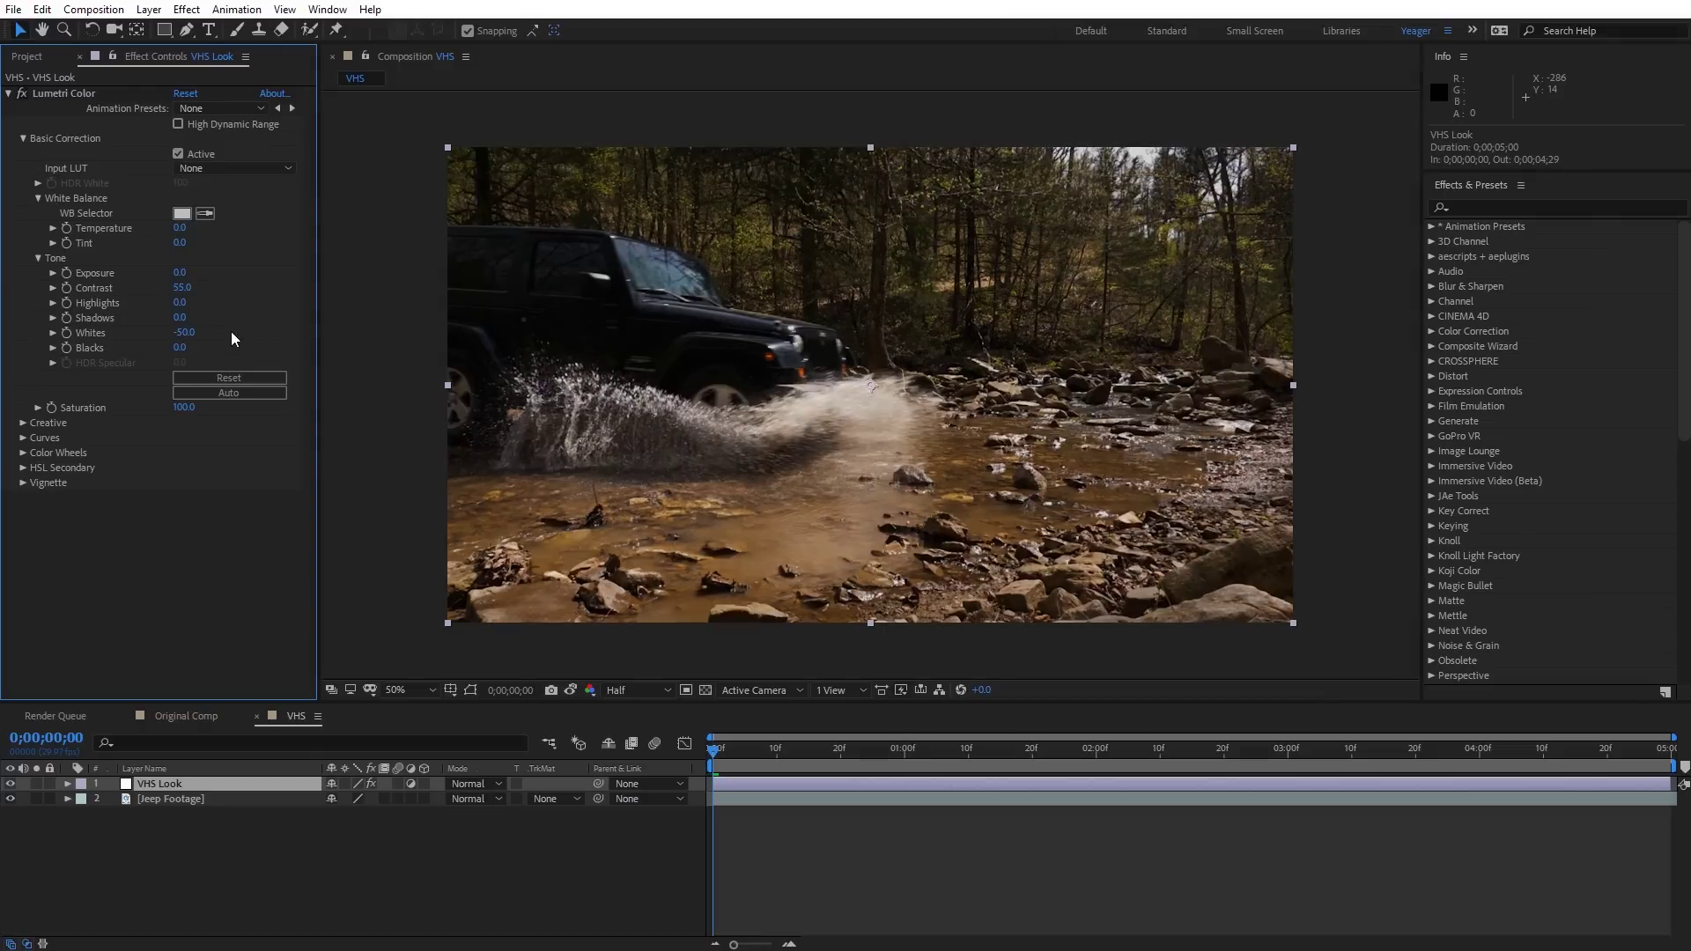
{"action": "left_click", "coordinate": [22, 138]}
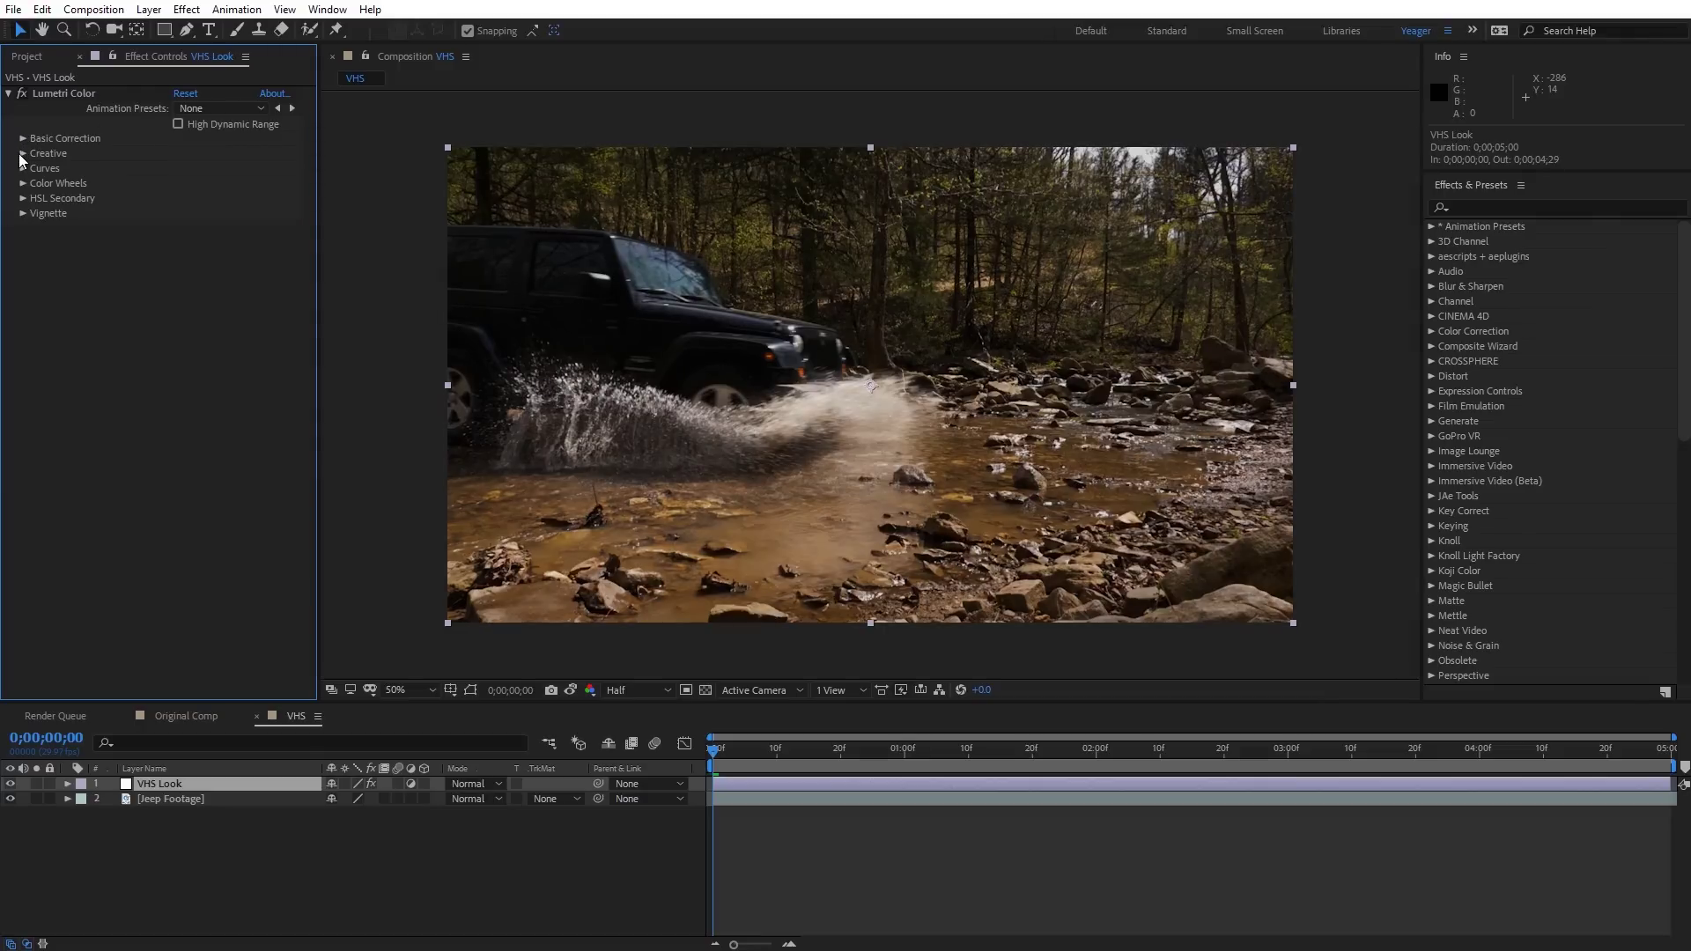
- In Lumetri Creative, set Faded Film to 30 and Sharpen to -70
{"action": "left_click", "coordinate": [20, 153]}
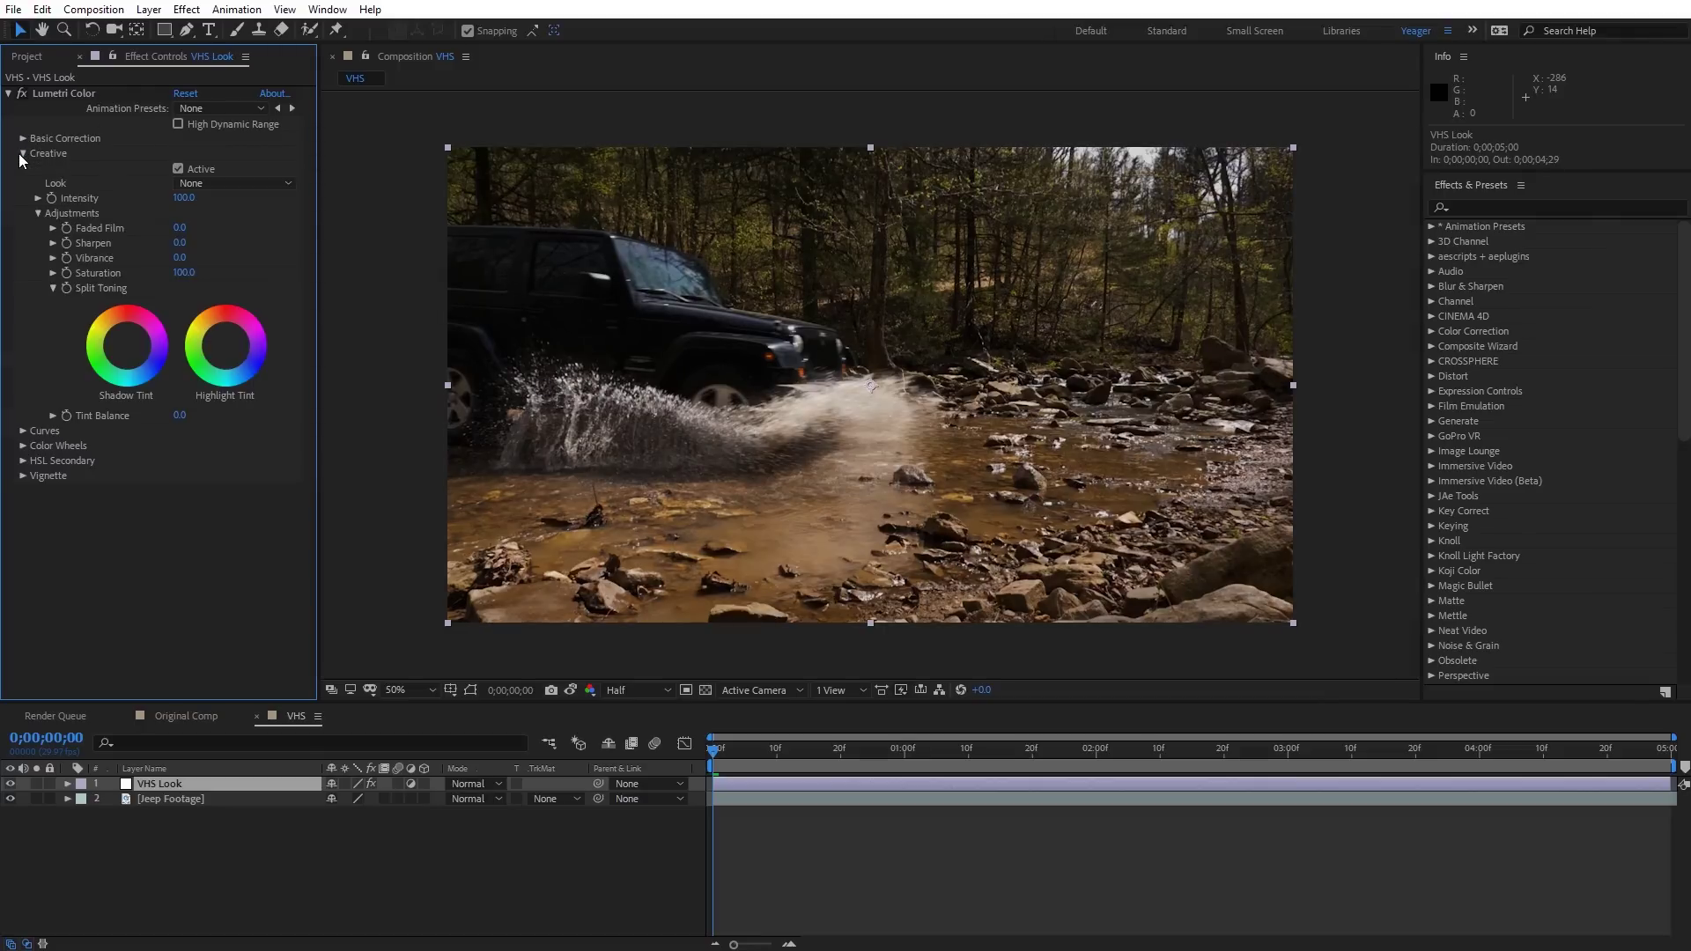
{"action": "left_click", "coordinate": [177, 228]}
{"action": "type", "text": "20"}
{"action": "key", "text": "Return"}
{"action": "left_click", "coordinate": [180, 243]}
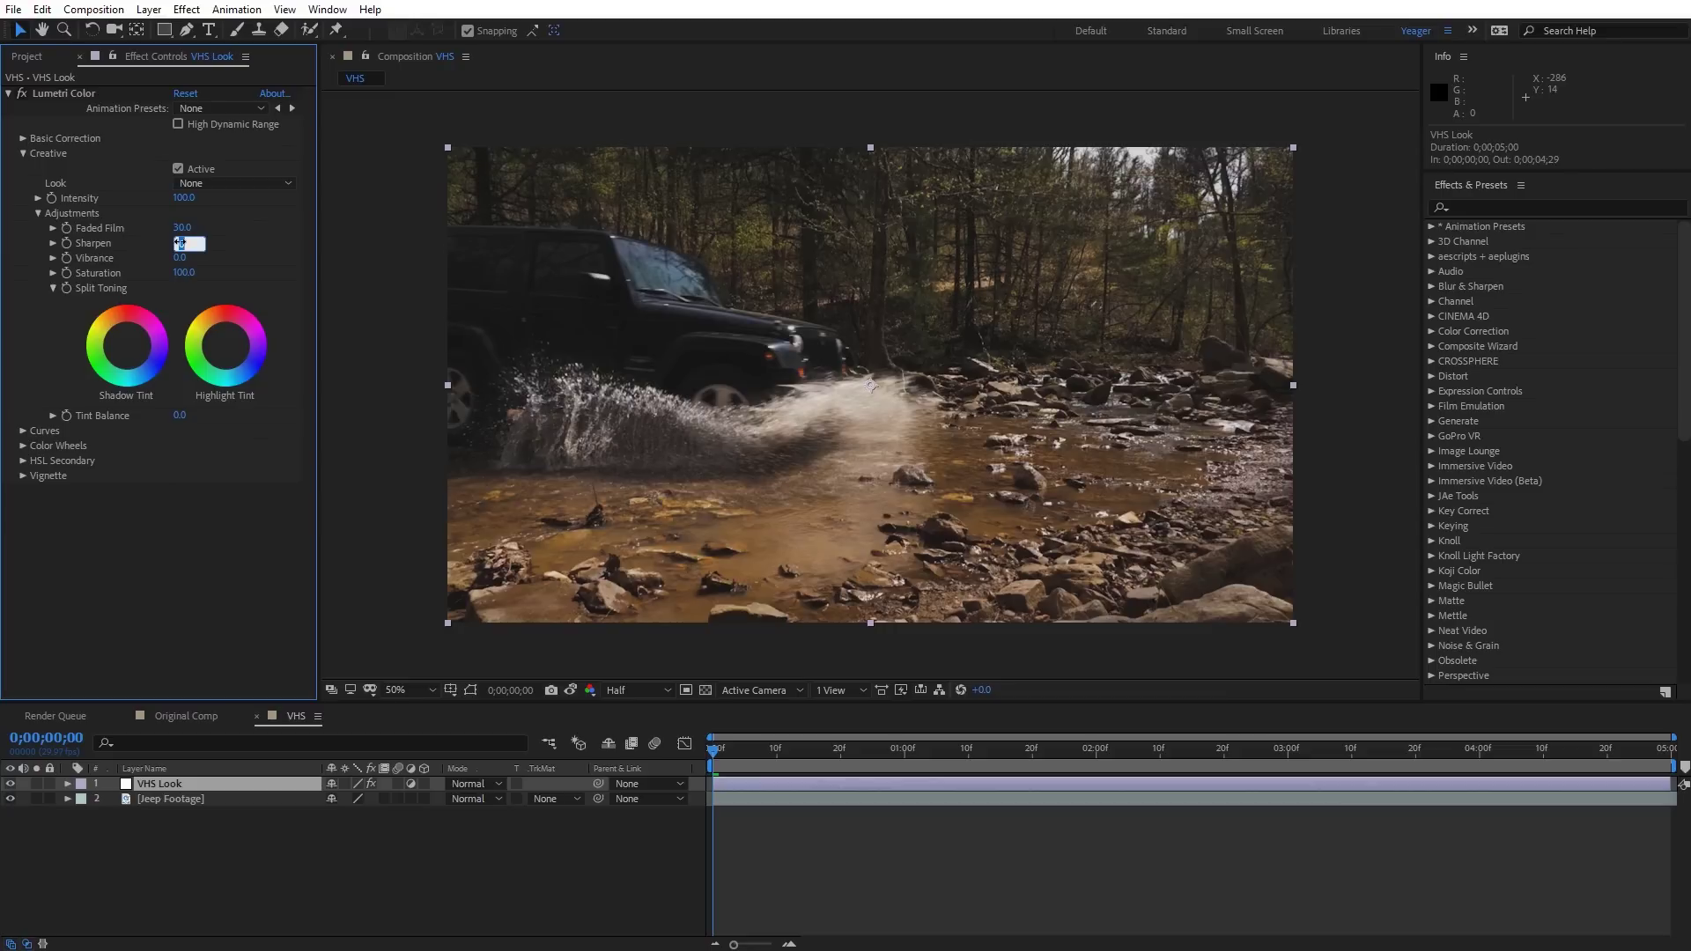
{"action": "type", "text": "70"}
{"action": "key", "text": "Return"}
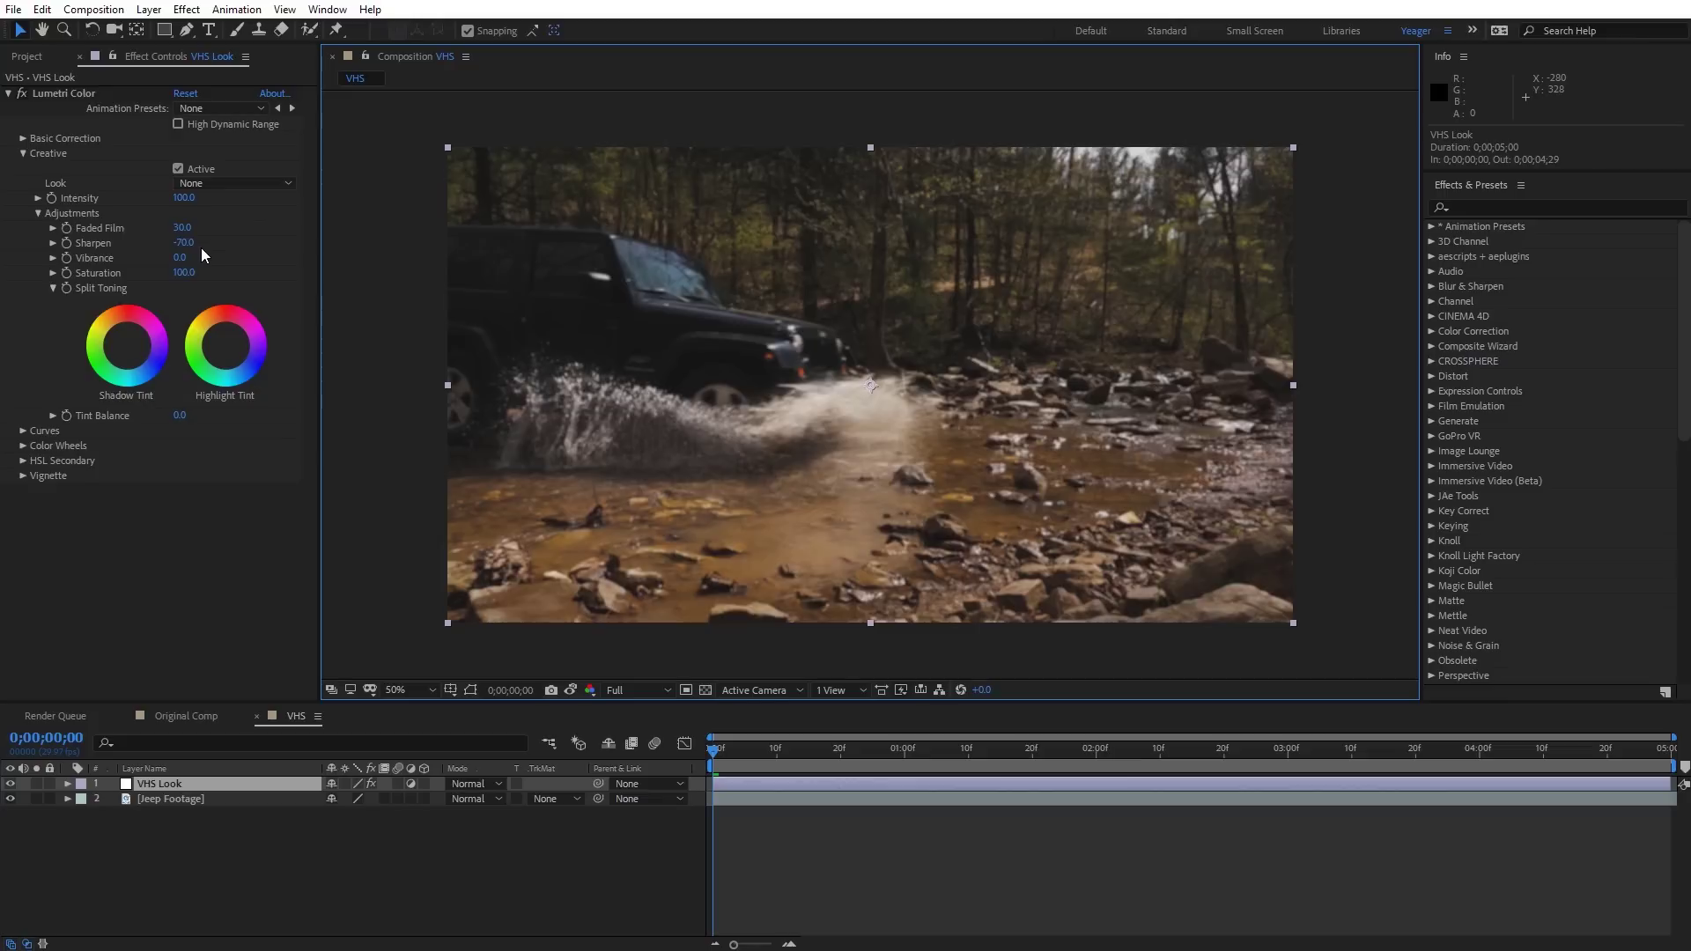
- Lower Vibrance to -30 and nudge the Shadow Tint slightly off neutral
{"action": "left_click", "coordinate": [192, 255]}
{"action": "type", "text": "-30"}
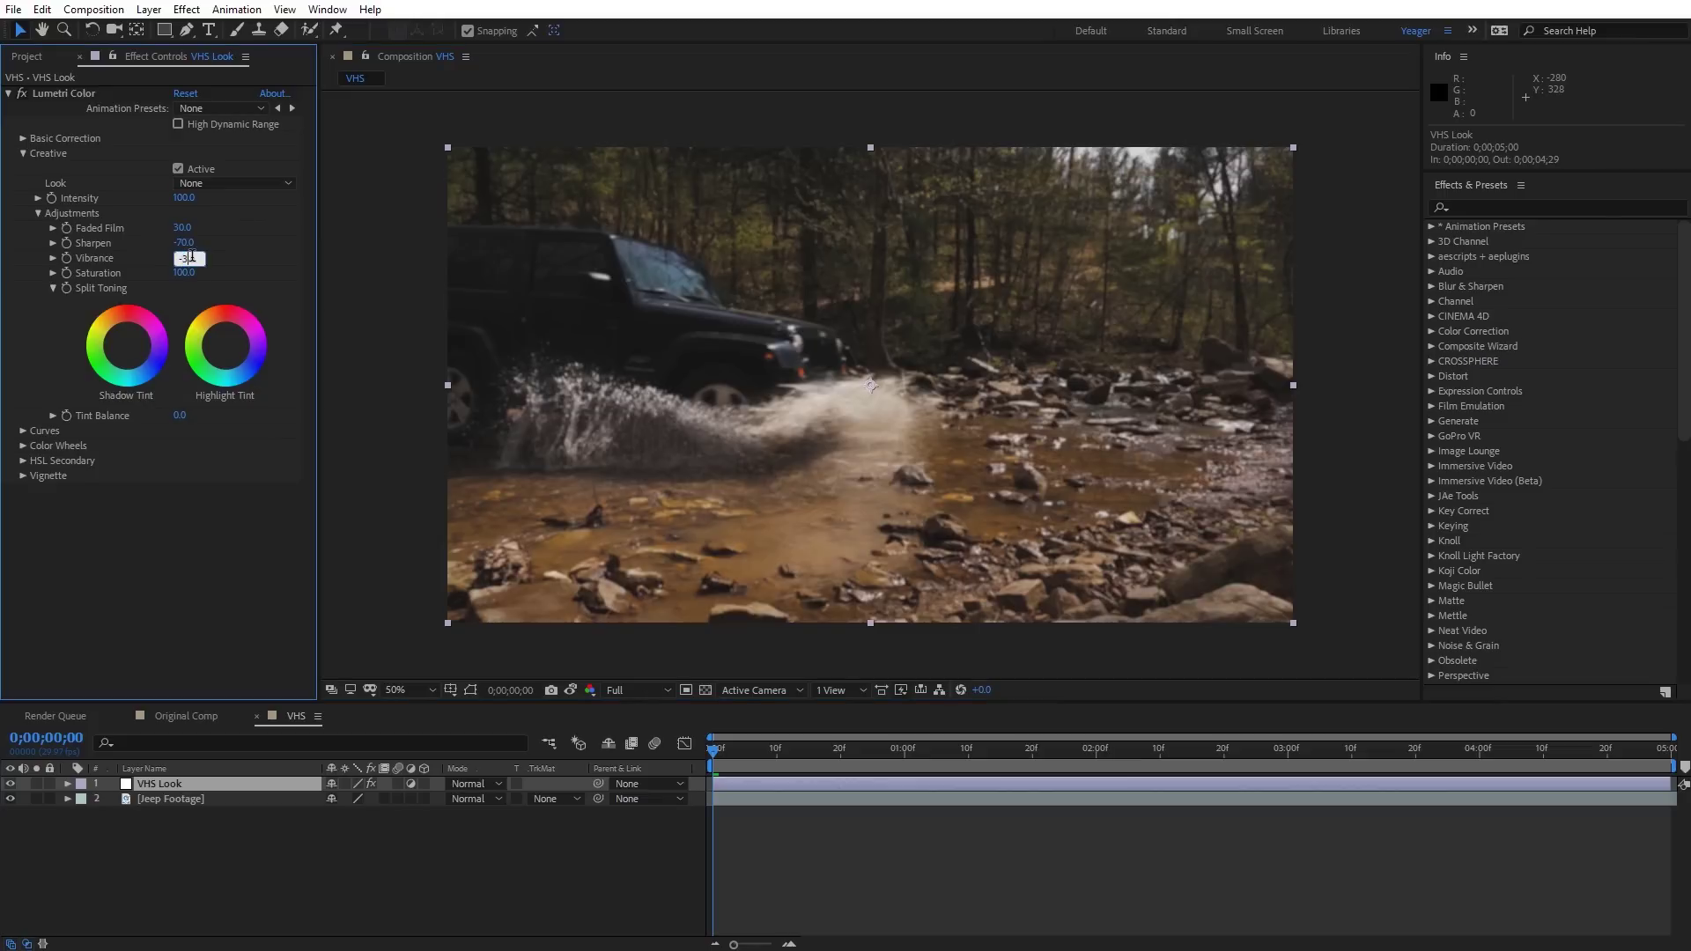
{"action": "key", "text": "Return"}
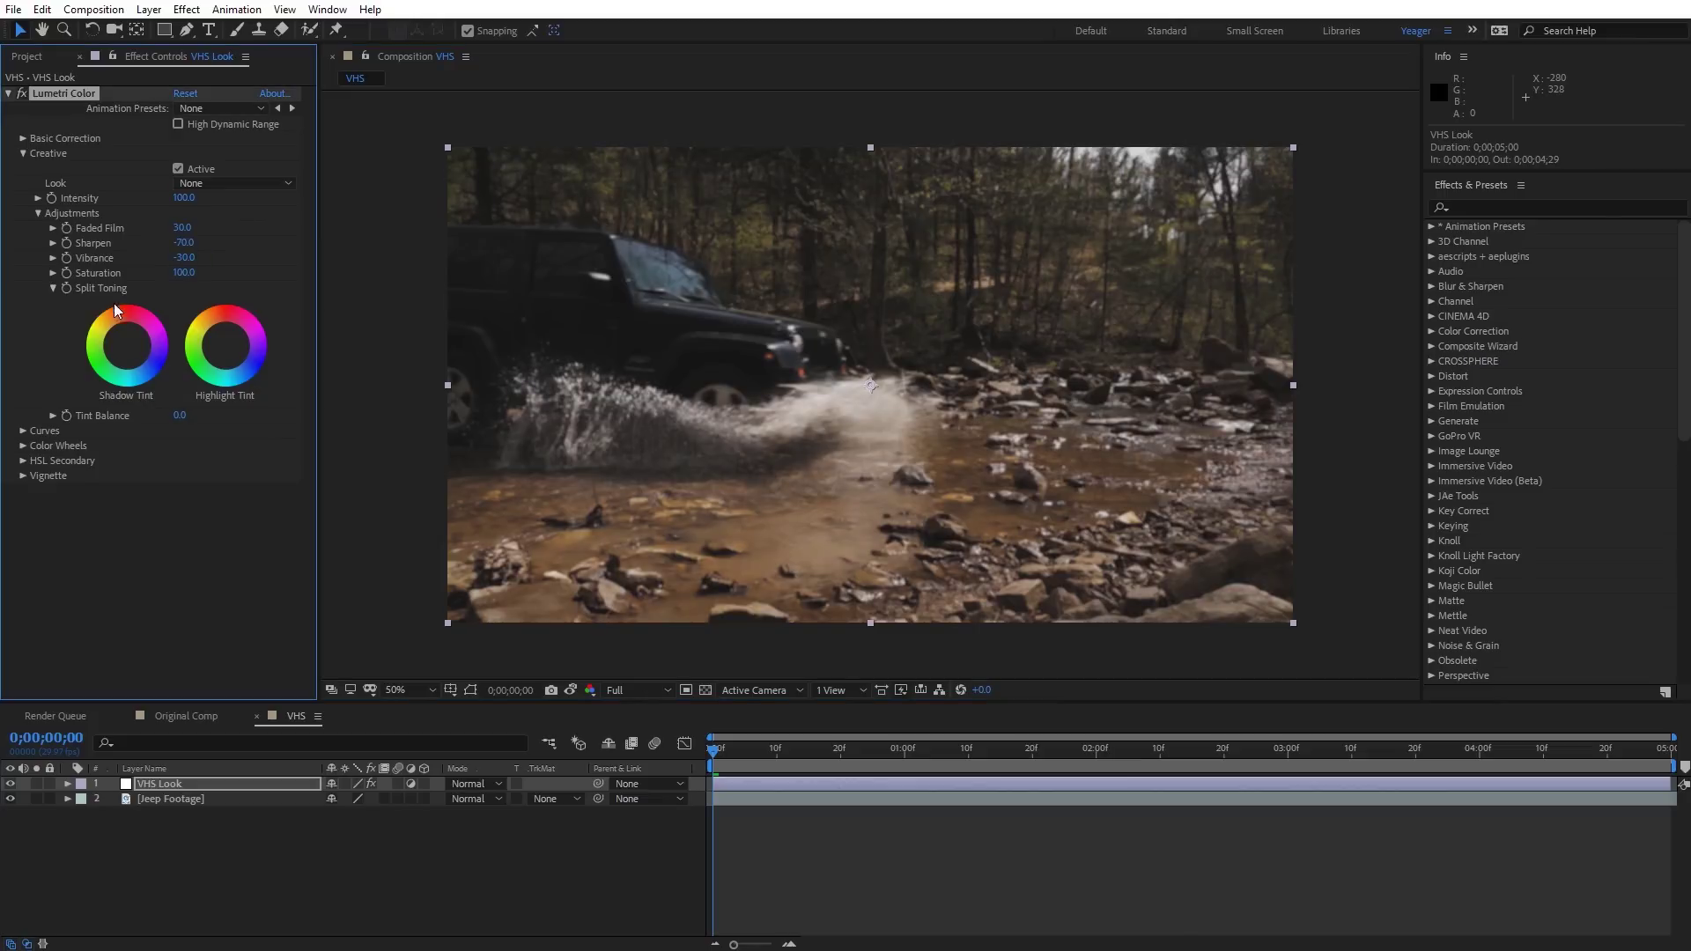
{"action": "left_click", "coordinate": [136, 345]}
{"action": "left_click_drag", "start_coordinate": [127, 345], "coordinate": [135, 342]}
- Pull down the top endpoints of the master, green and blue Lumetri curves
{"action": "left_click", "coordinate": [23, 152]}
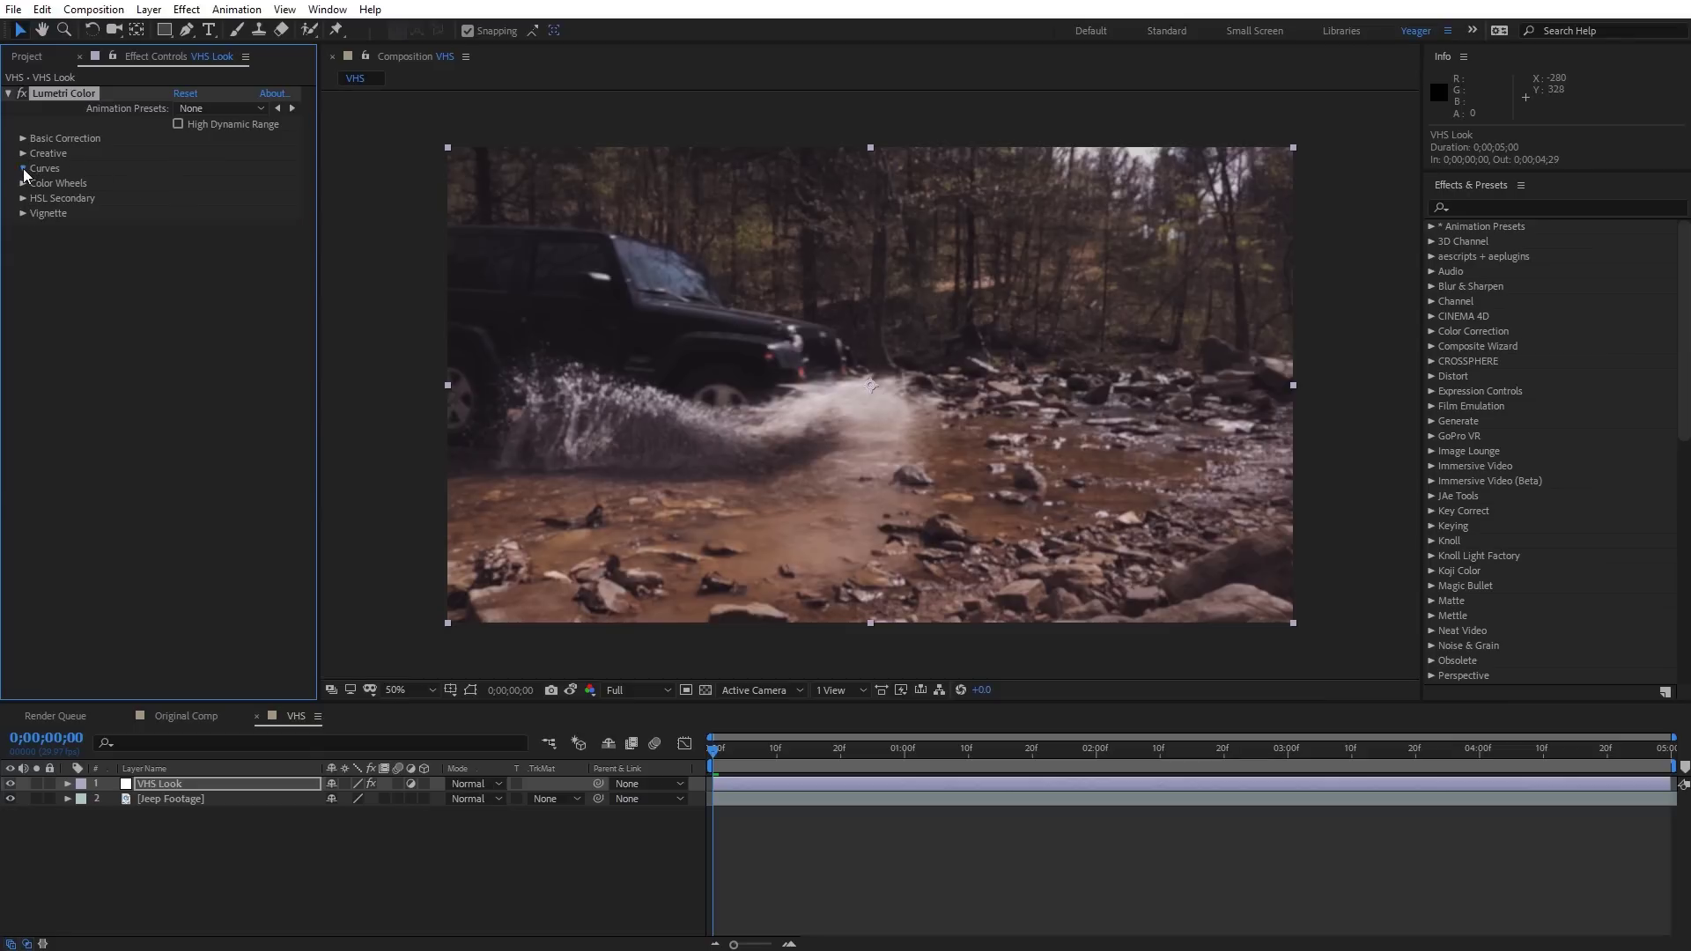
{"action": "left_click", "coordinate": [22, 168]}
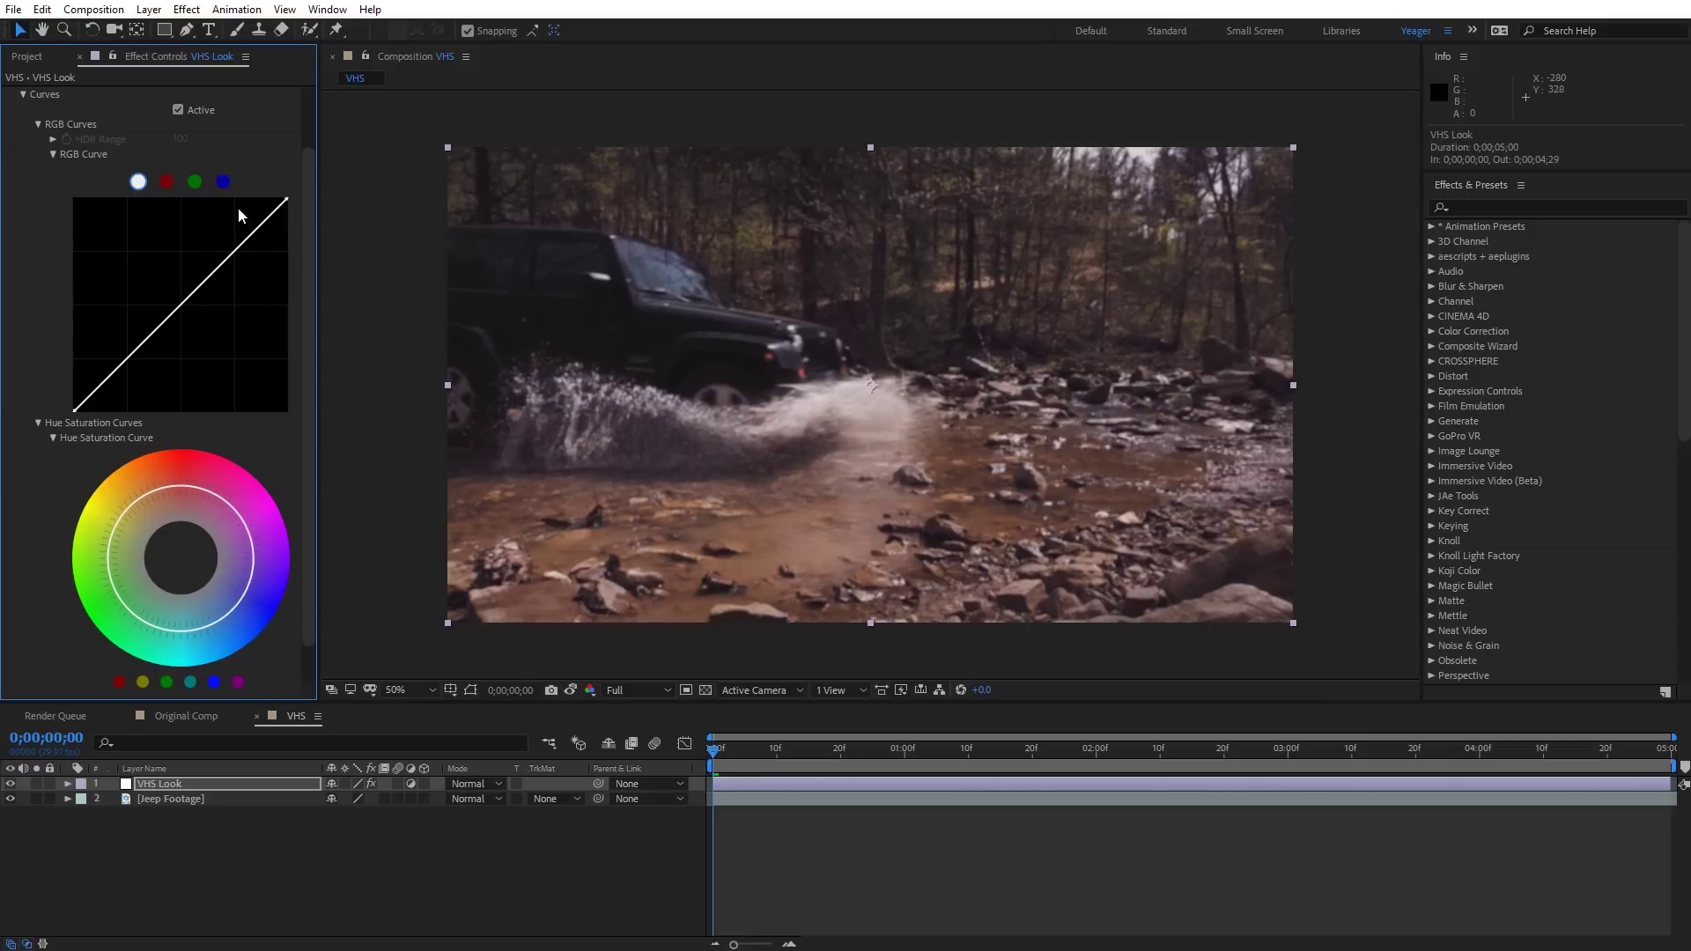
{"action": "left_click_drag", "start_coordinate": [288, 201], "coordinate": [260, 225]}
{"action": "left_click", "coordinate": [194, 181]}
{"action": "left_click_drag", "start_coordinate": [287, 201], "coordinate": [278, 199]}
{"action": "left_click", "coordinate": [223, 183]}
{"action": "left_click_drag", "start_coordinate": [290, 206], "coordinate": [291, 210]}
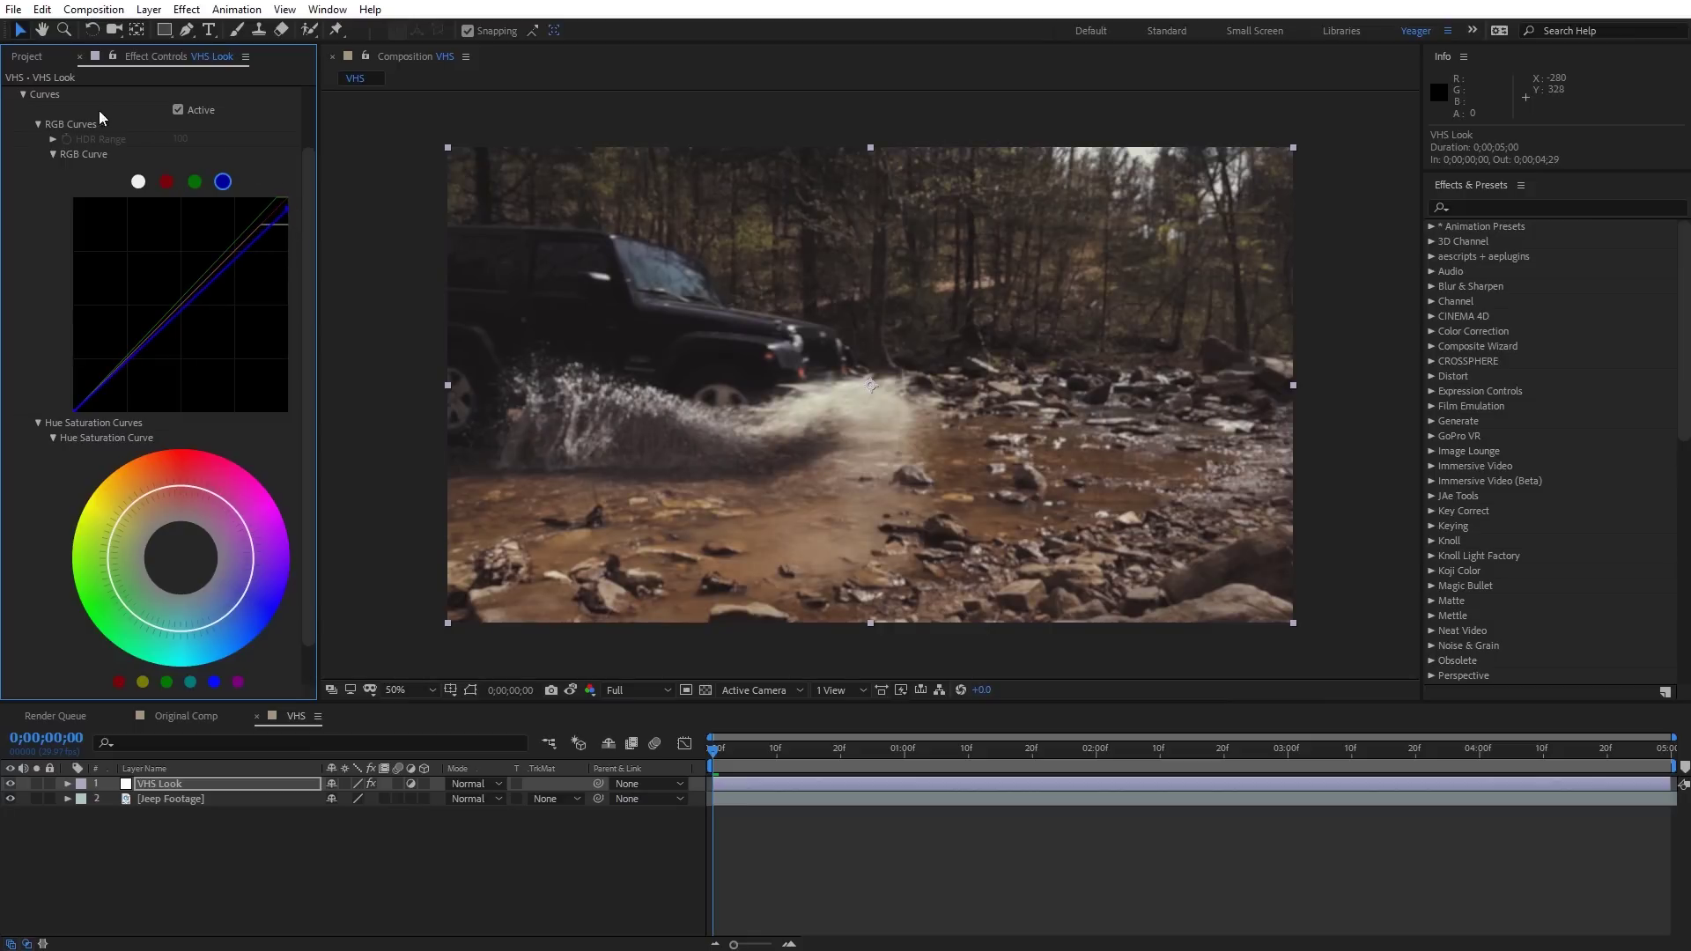
{"action": "left_click", "coordinate": [23, 94]}
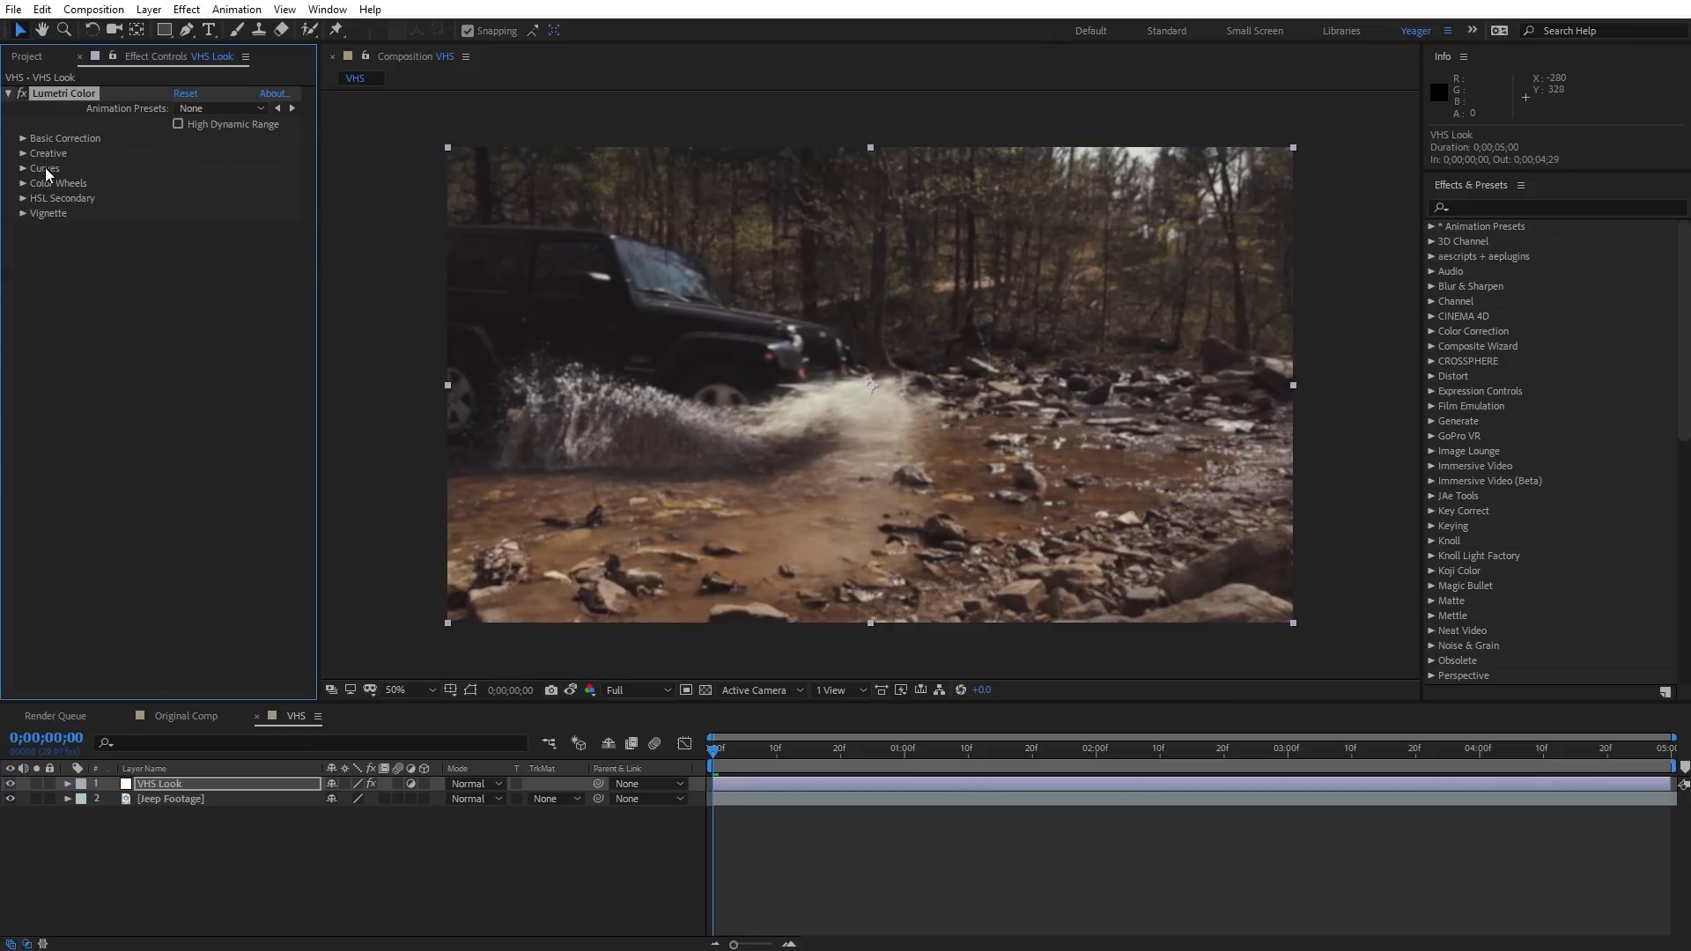
- Set the Lumetri Vignette Amount to -1
{"action": "left_click", "coordinate": [23, 213]}
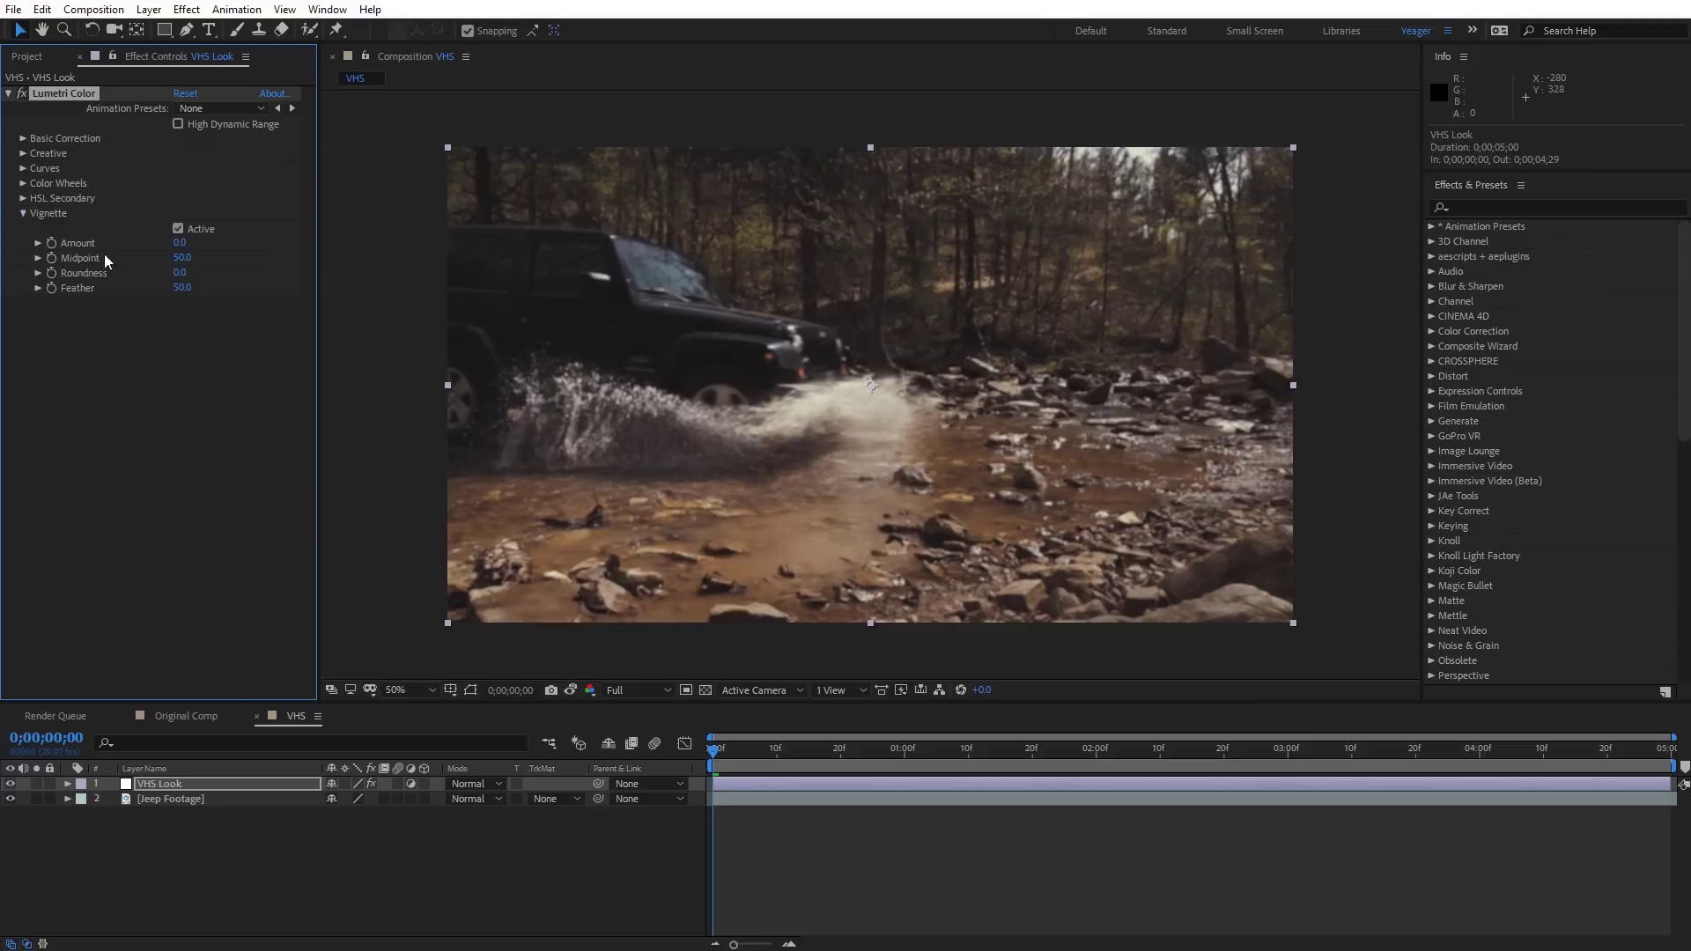
{"action": "left_click", "coordinate": [181, 243]}
{"action": "type", "text": "-1"}
{"action": "key", "text": "Return"}
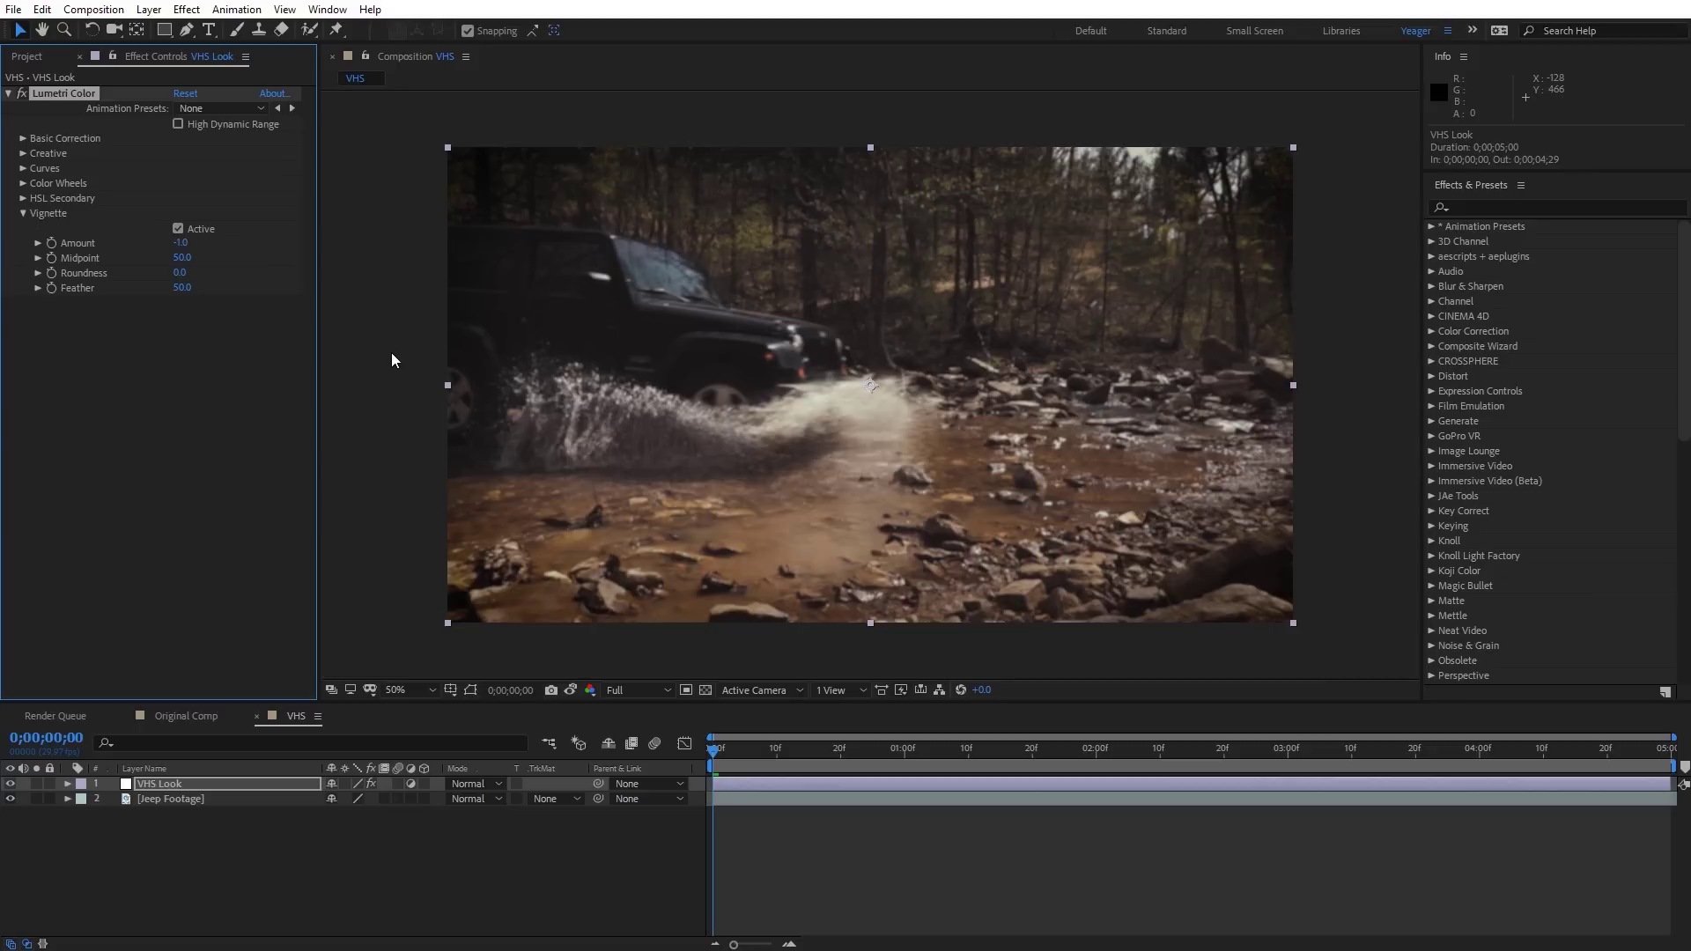
{"action": "left_click", "coordinate": [23, 214]}
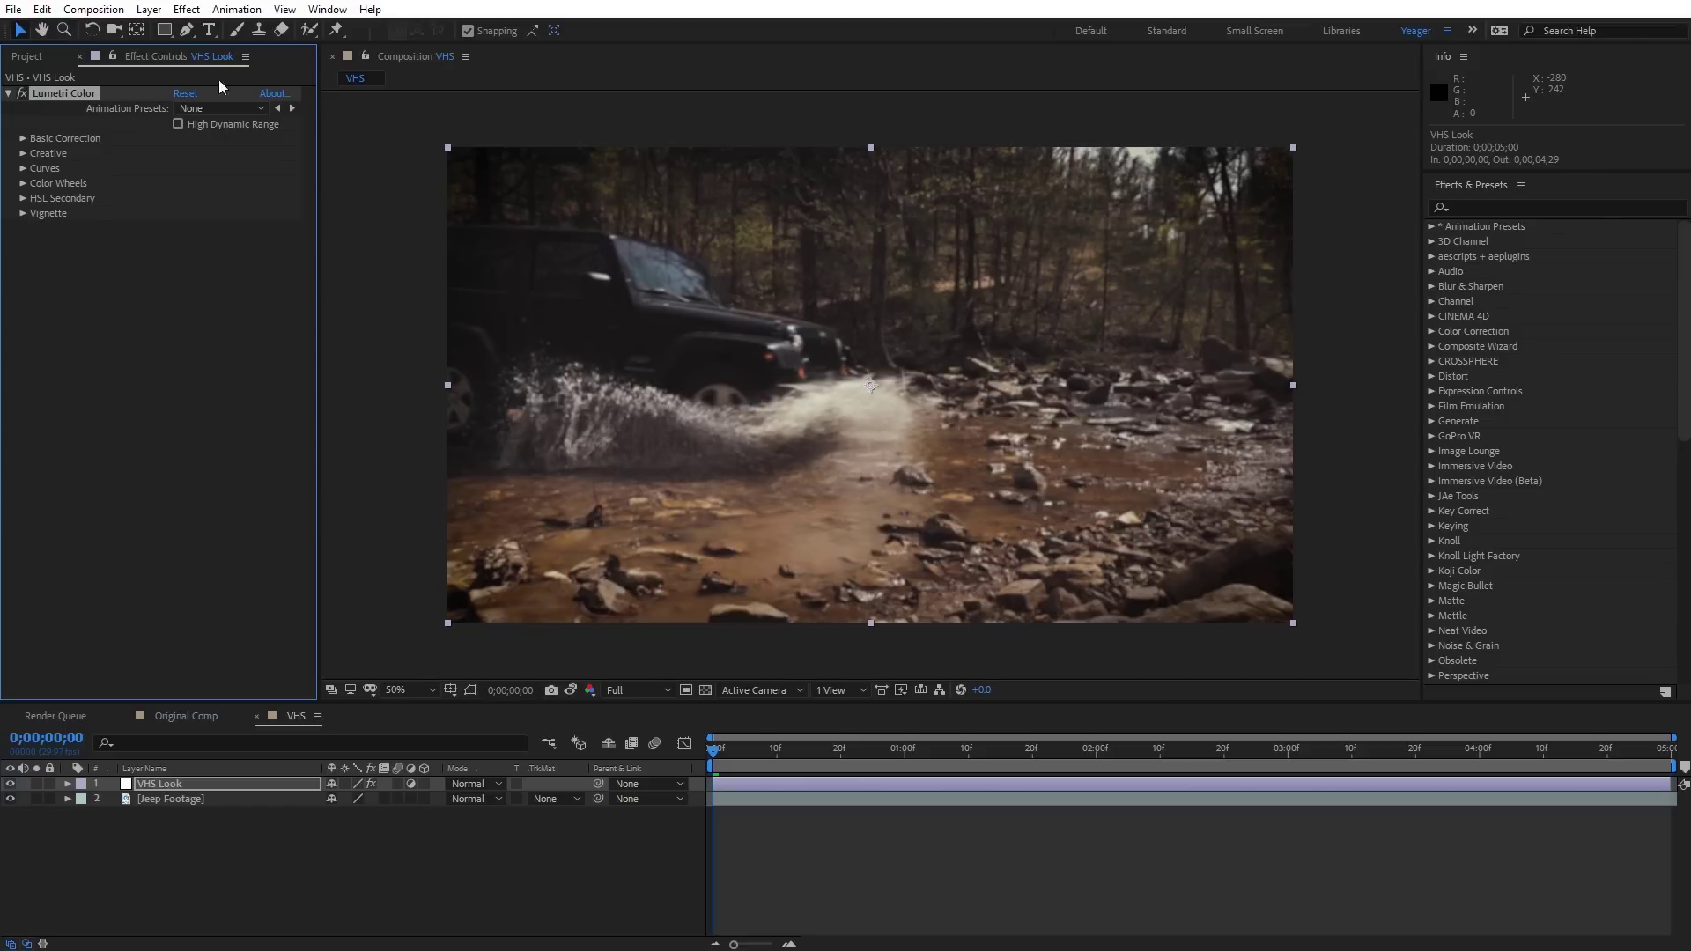
{"action": "left_click", "coordinate": [195, 16]}
- Add a Channel Blur to VHS Look with Red Blurriness 22
{"action": "mouse_move", "coordinate": [265, 17]}
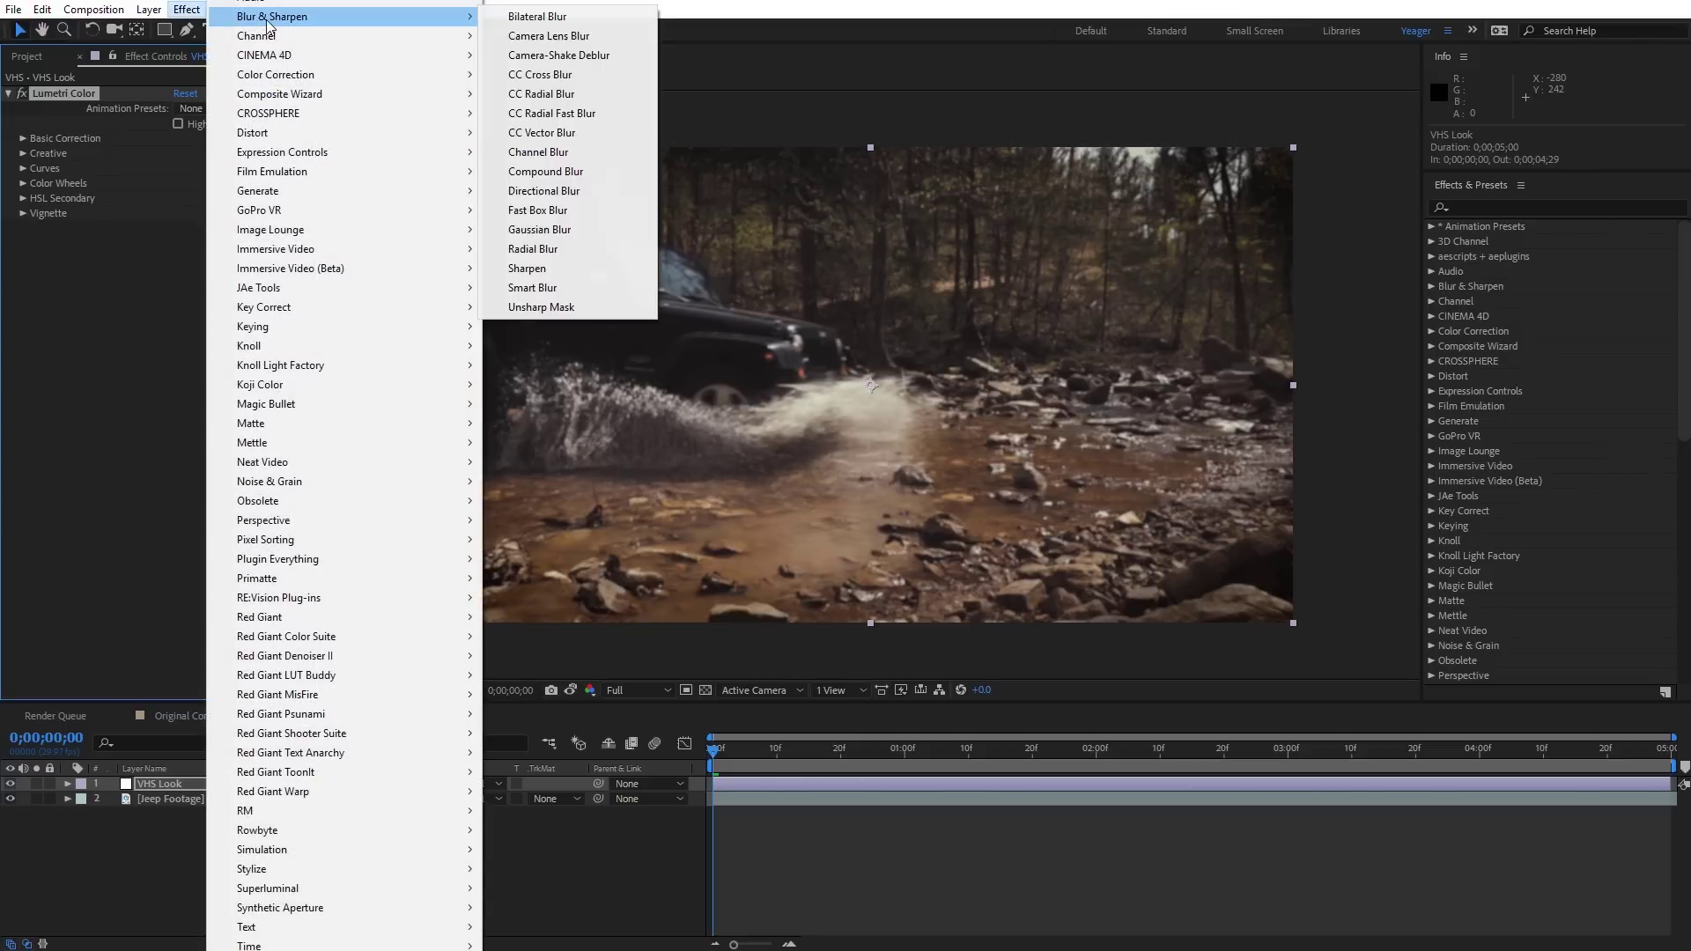
{"action": "left_click", "coordinate": [569, 156]}
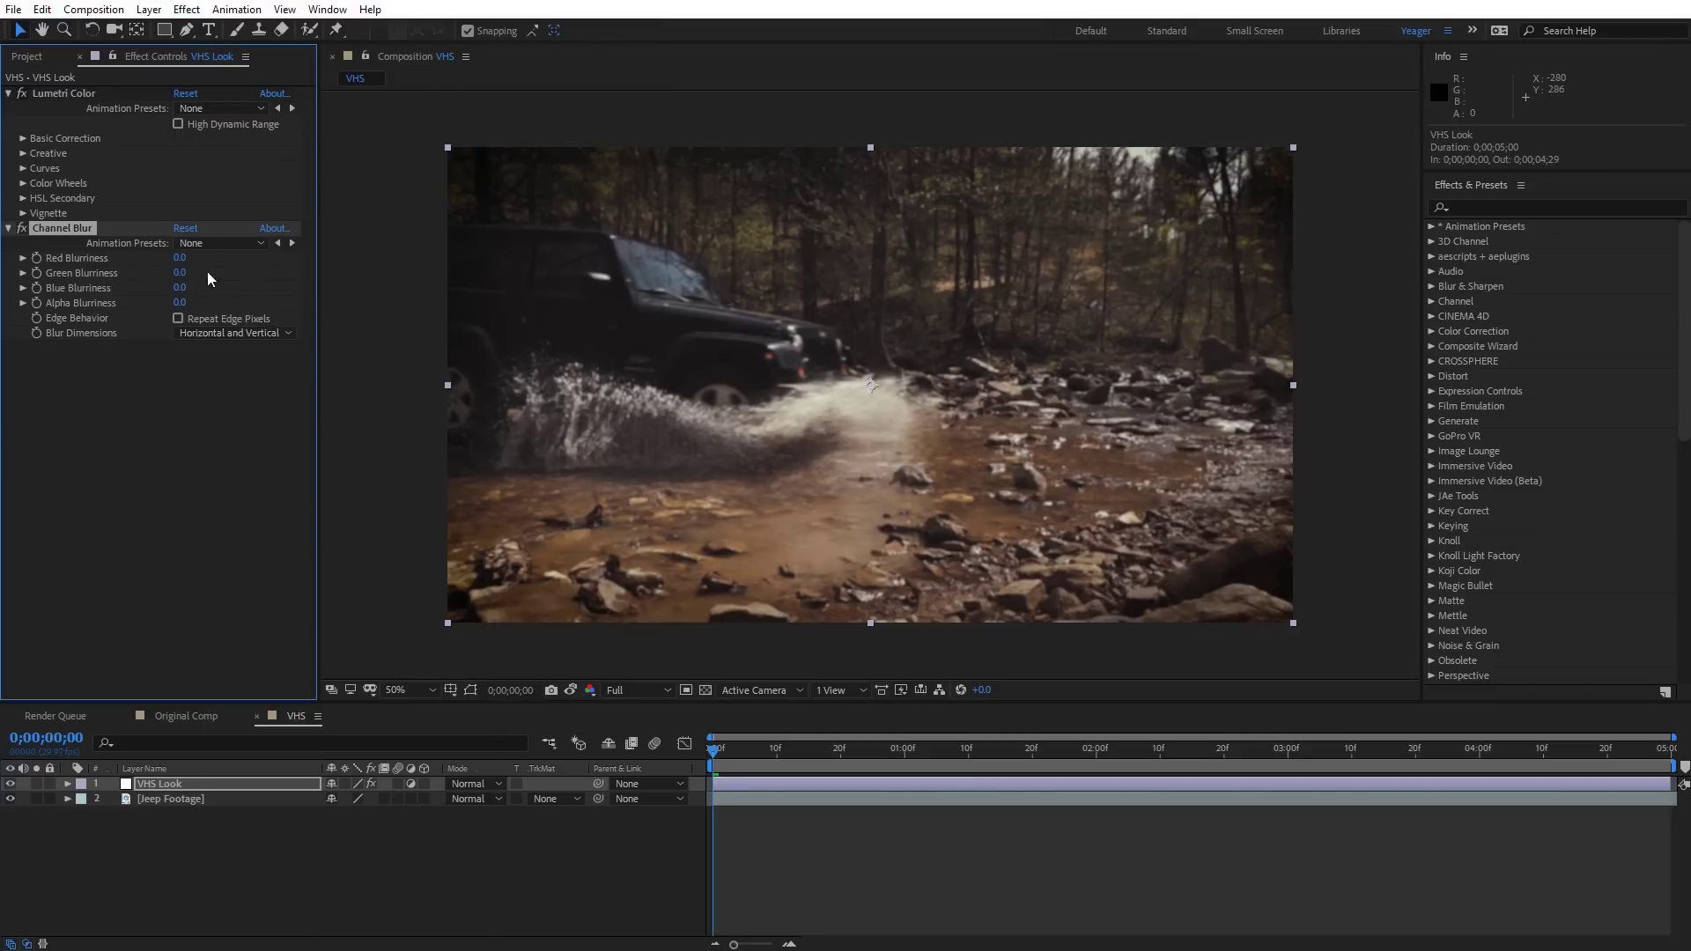
{"action": "left_click", "coordinate": [181, 259]}
{"action": "type", "text": "22"}
{"action": "key", "text": "Return"}
{"action": "key", "text": "slash"}
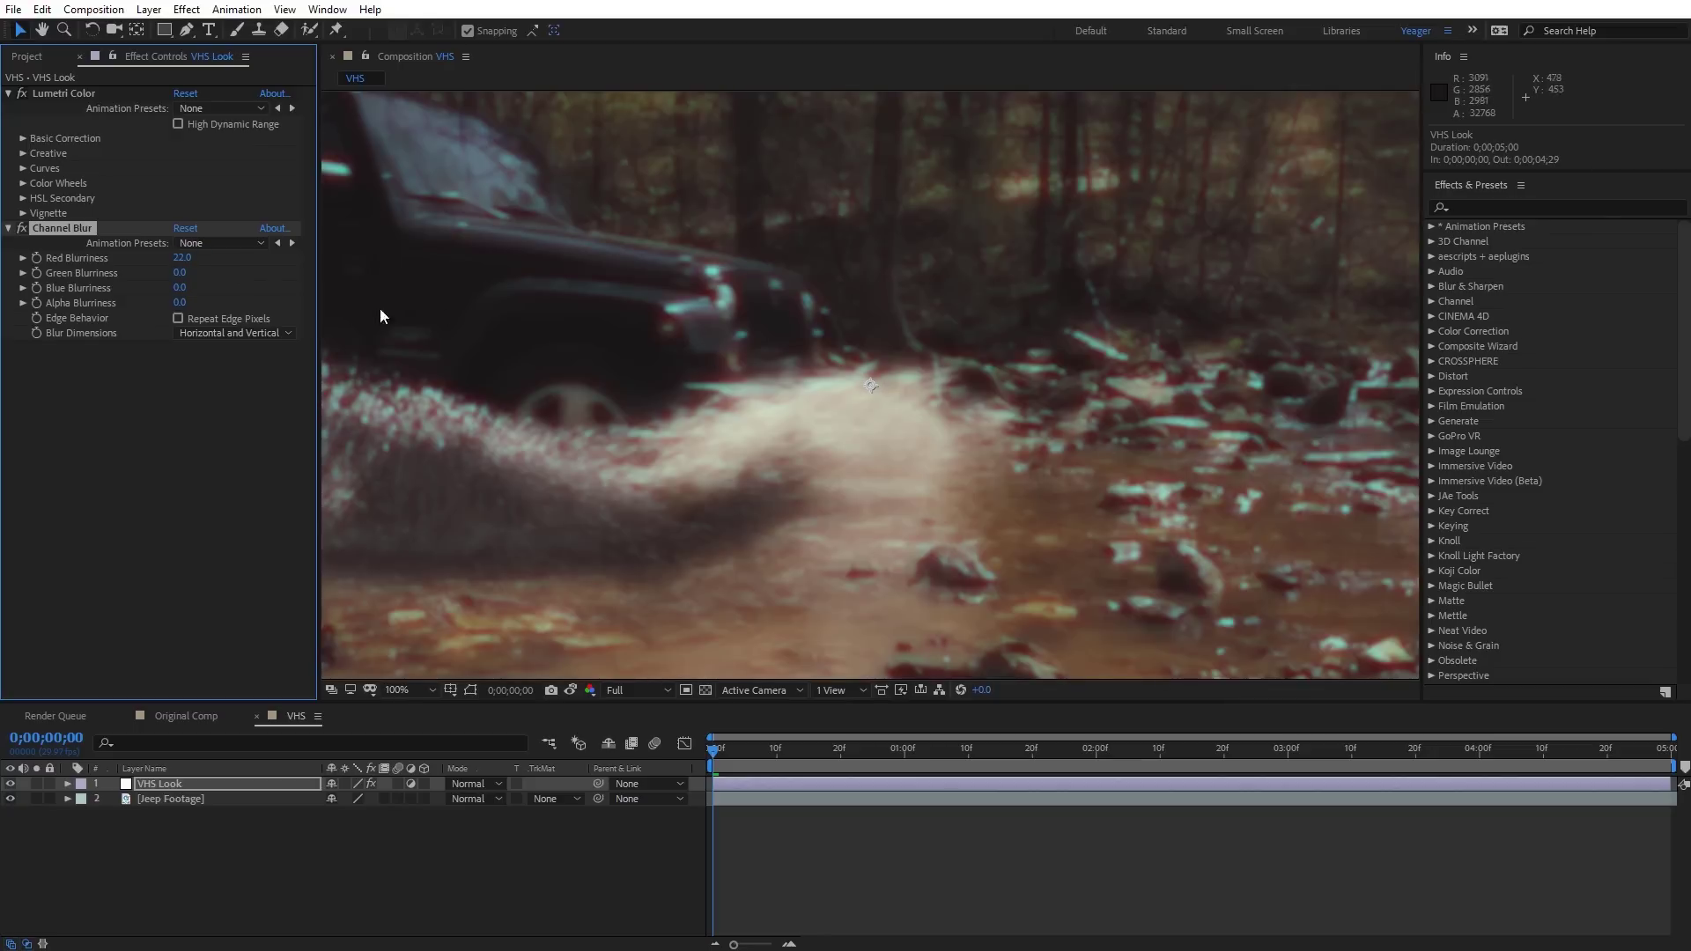
- Turn on Repeat Edge Pixels and set Blur Dimensions to Vertical
{"action": "left_click", "coordinate": [178, 318]}
{"action": "key", "text": "comma"}
{"action": "key", "text": "comma"}
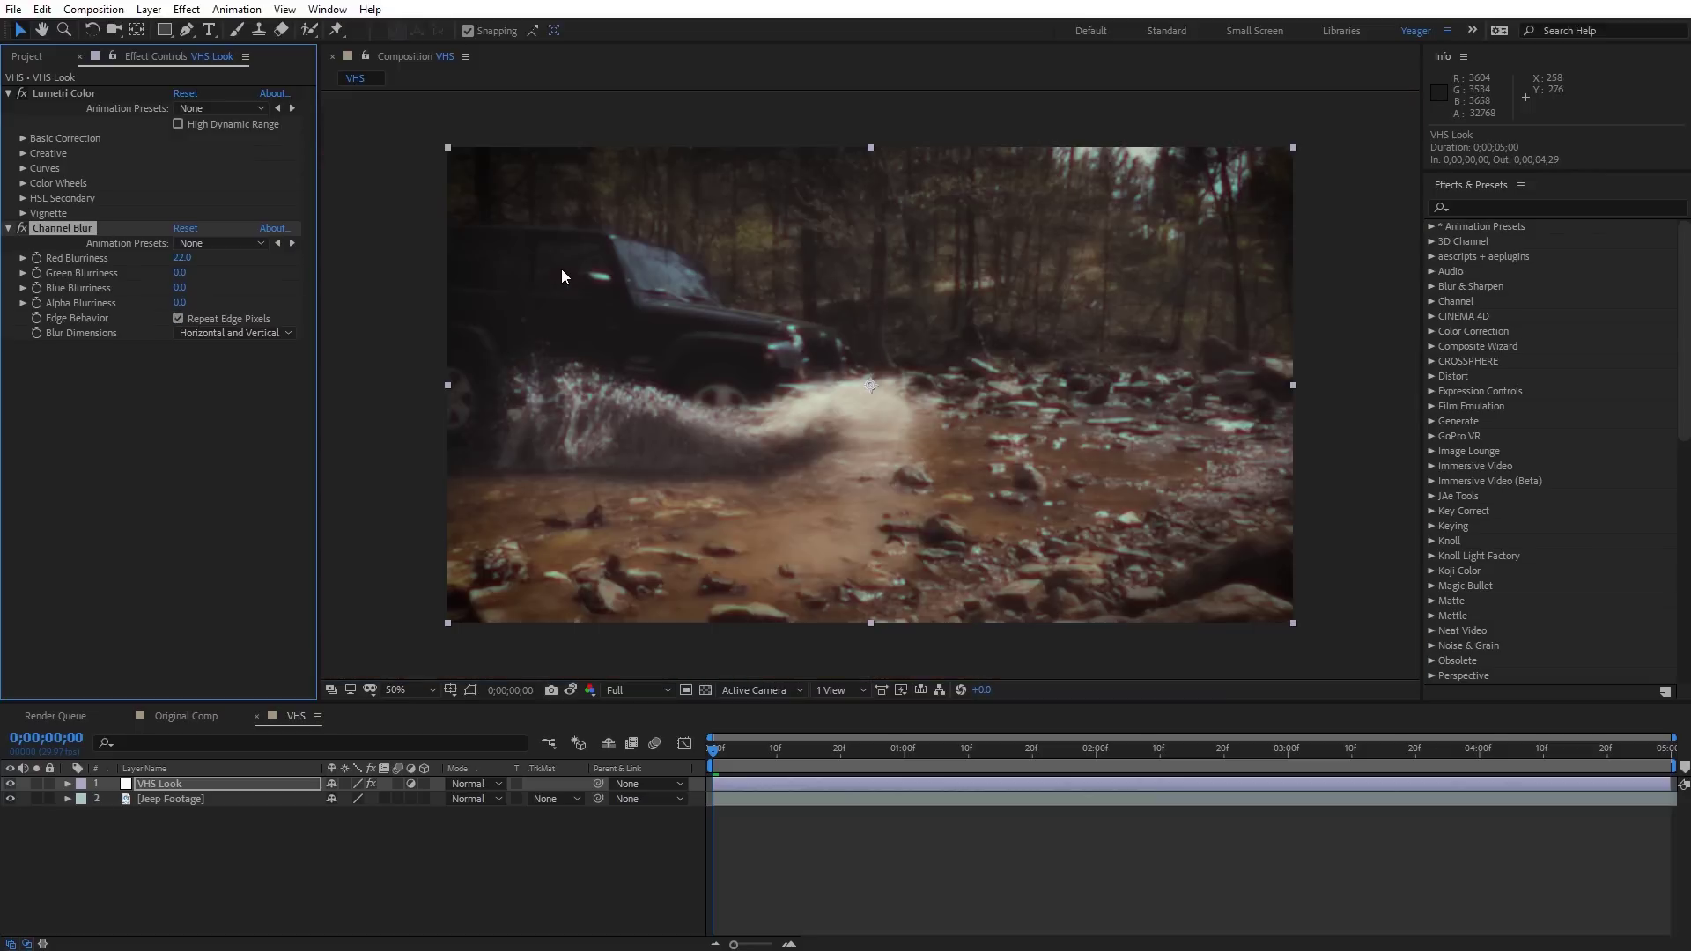
{"action": "key", "text": "period"}
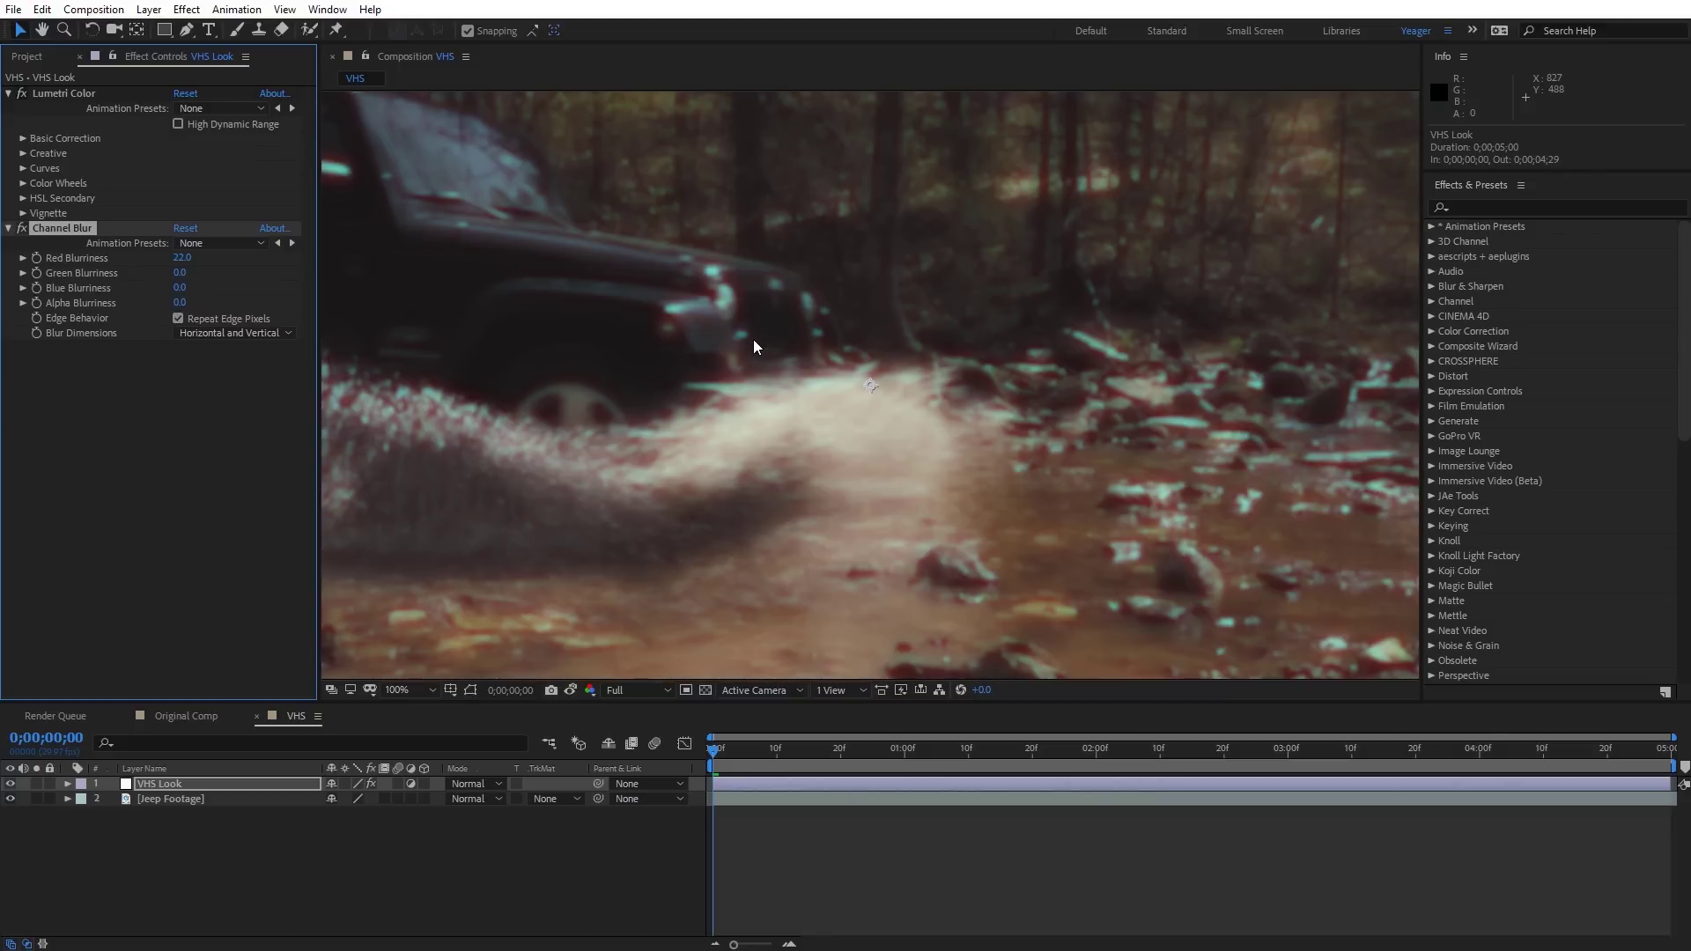
{"action": "key", "text": "period"}
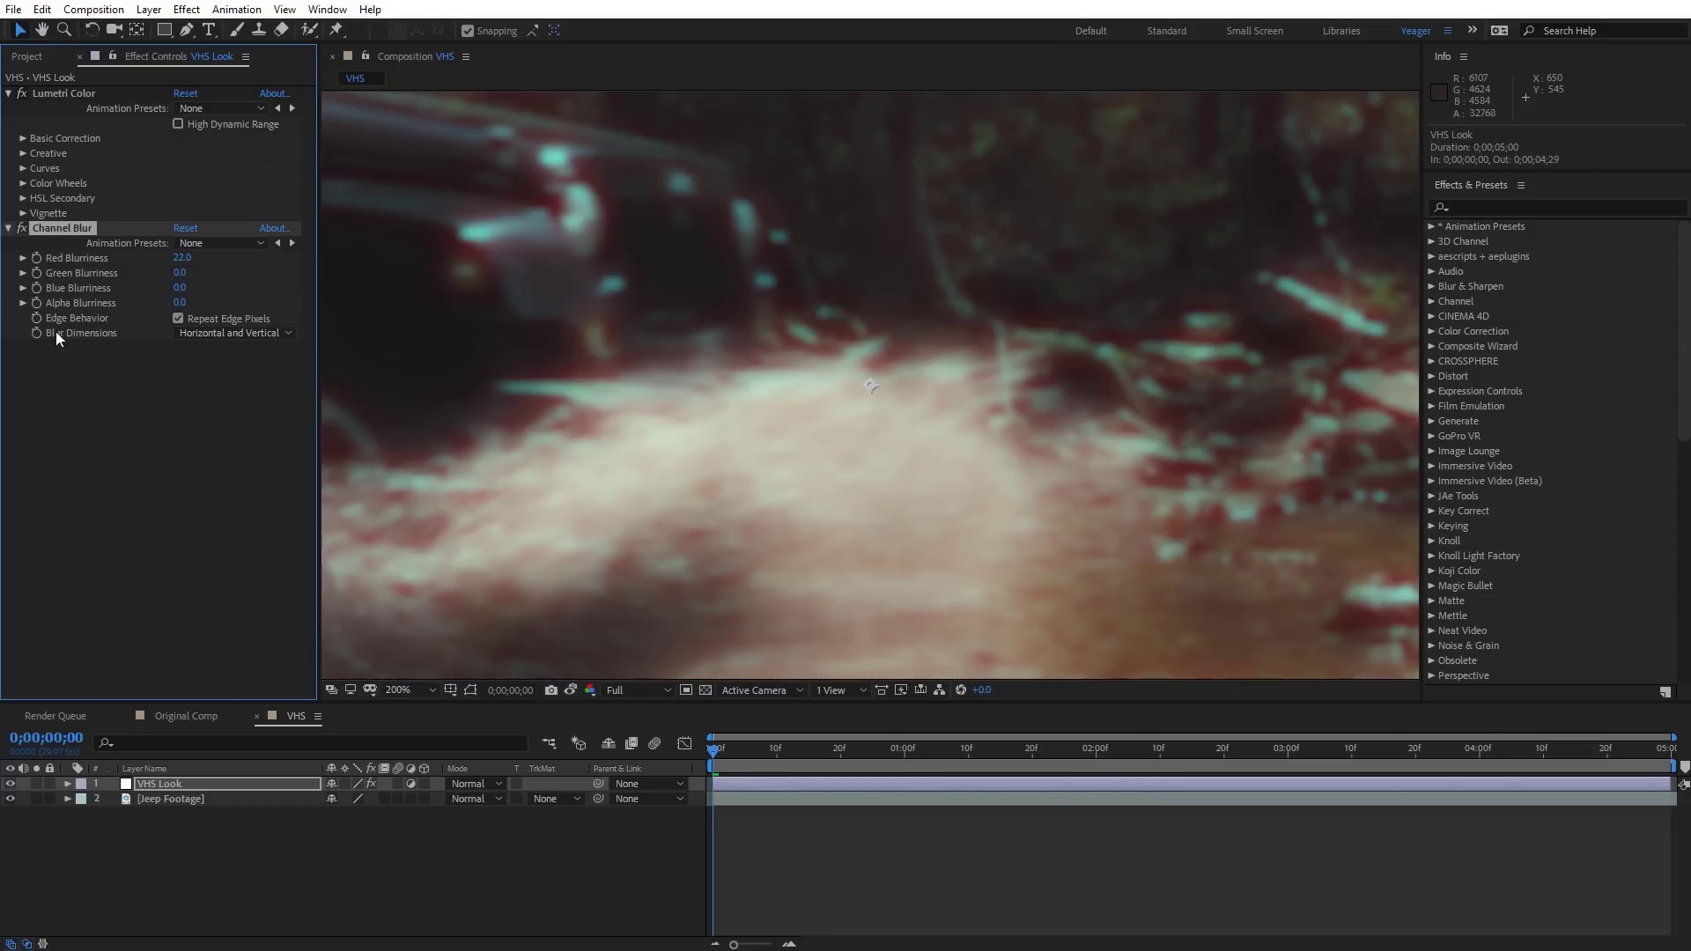
{"action": "left_click", "coordinate": [242, 336]}
{"action": "left_click", "coordinate": [245, 390]}
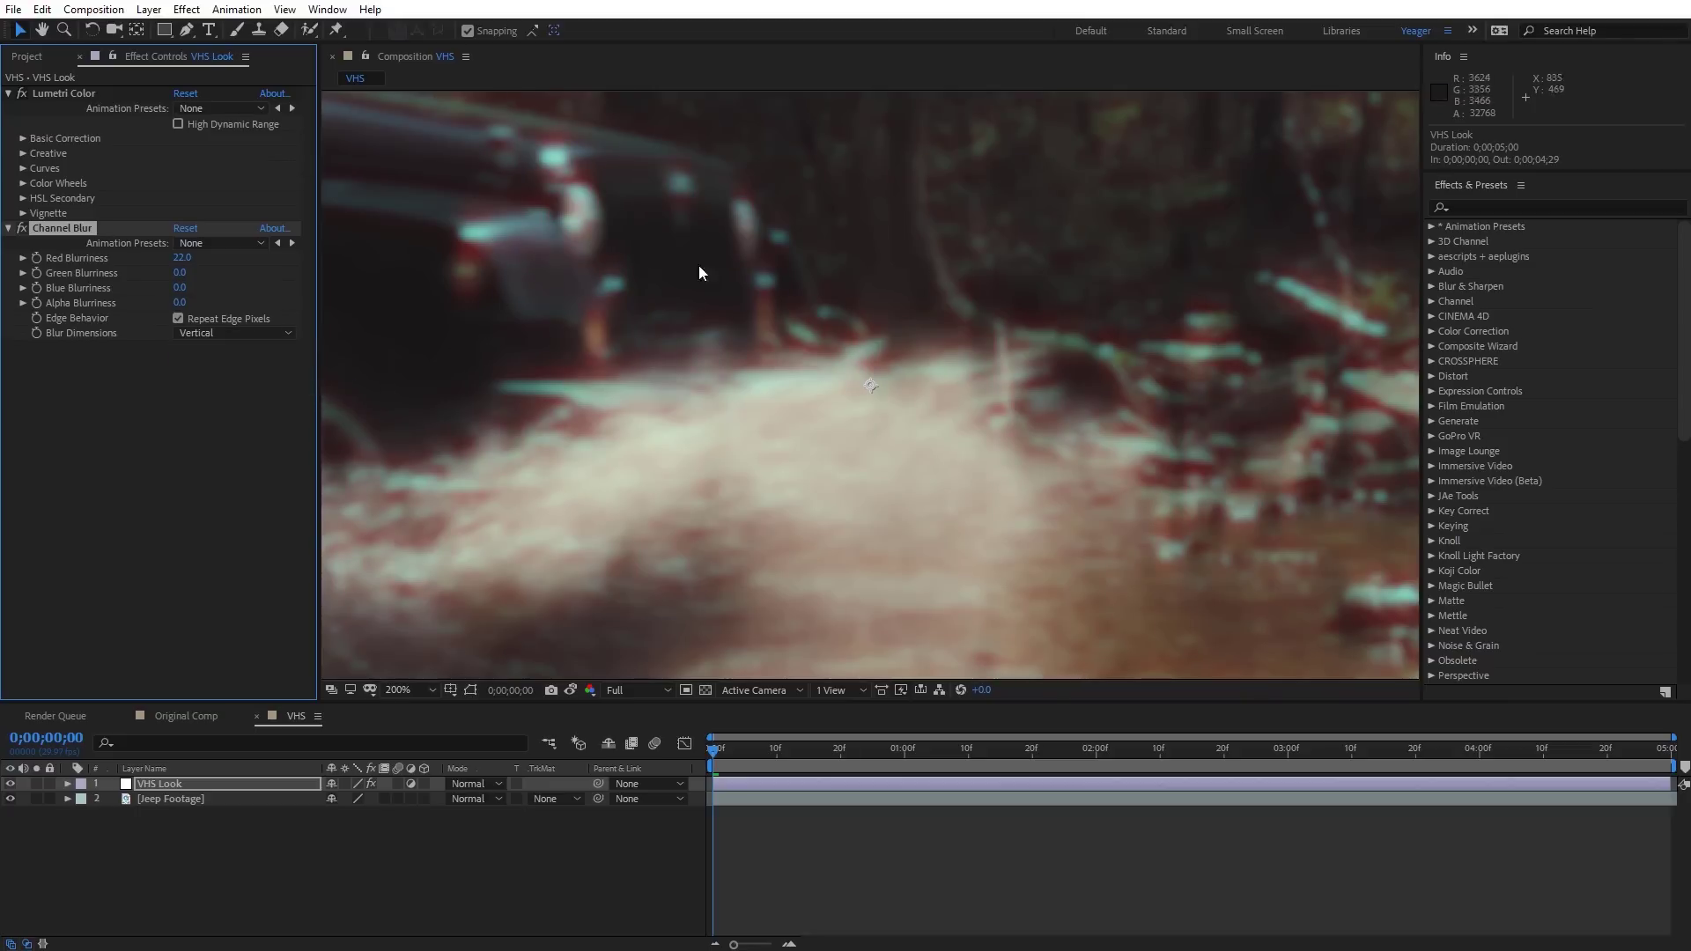
{"action": "scroll", "coordinate": [879, 348], "scroll_direction": "down", "scroll_amount": 4}
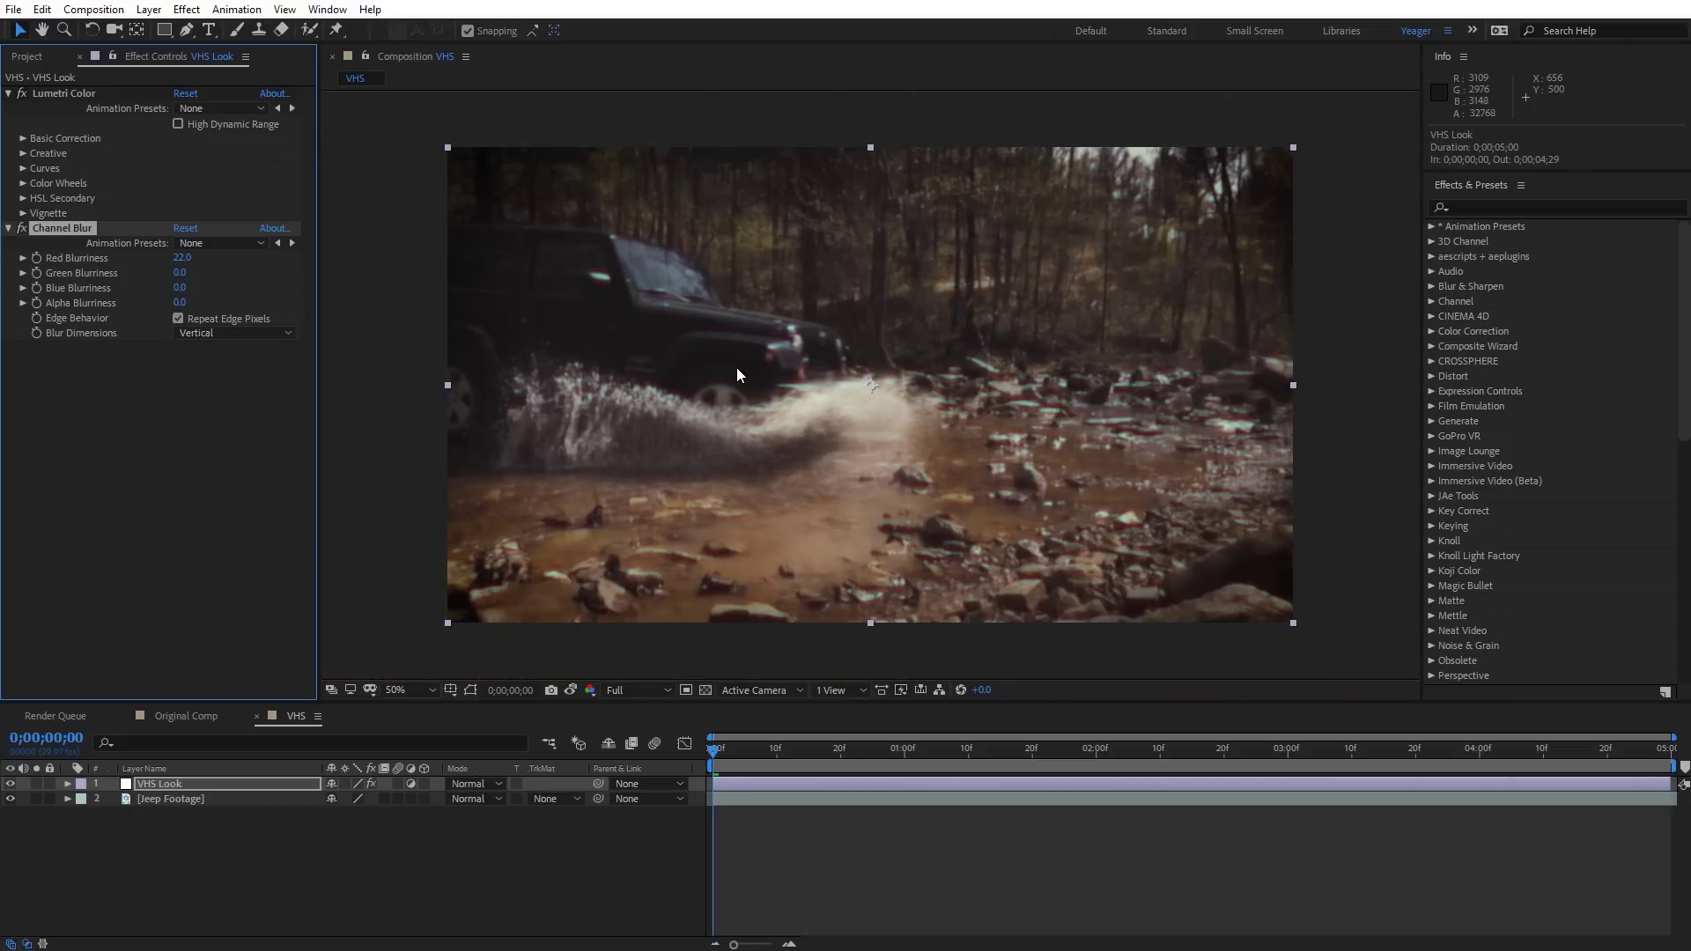
- Add a second Channel Blur with Red Blurriness 14 and Blue Blurriness 30
{"action": "left_click", "coordinate": [192, 13]}
{"action": "mouse_move", "coordinate": [231, 17]}
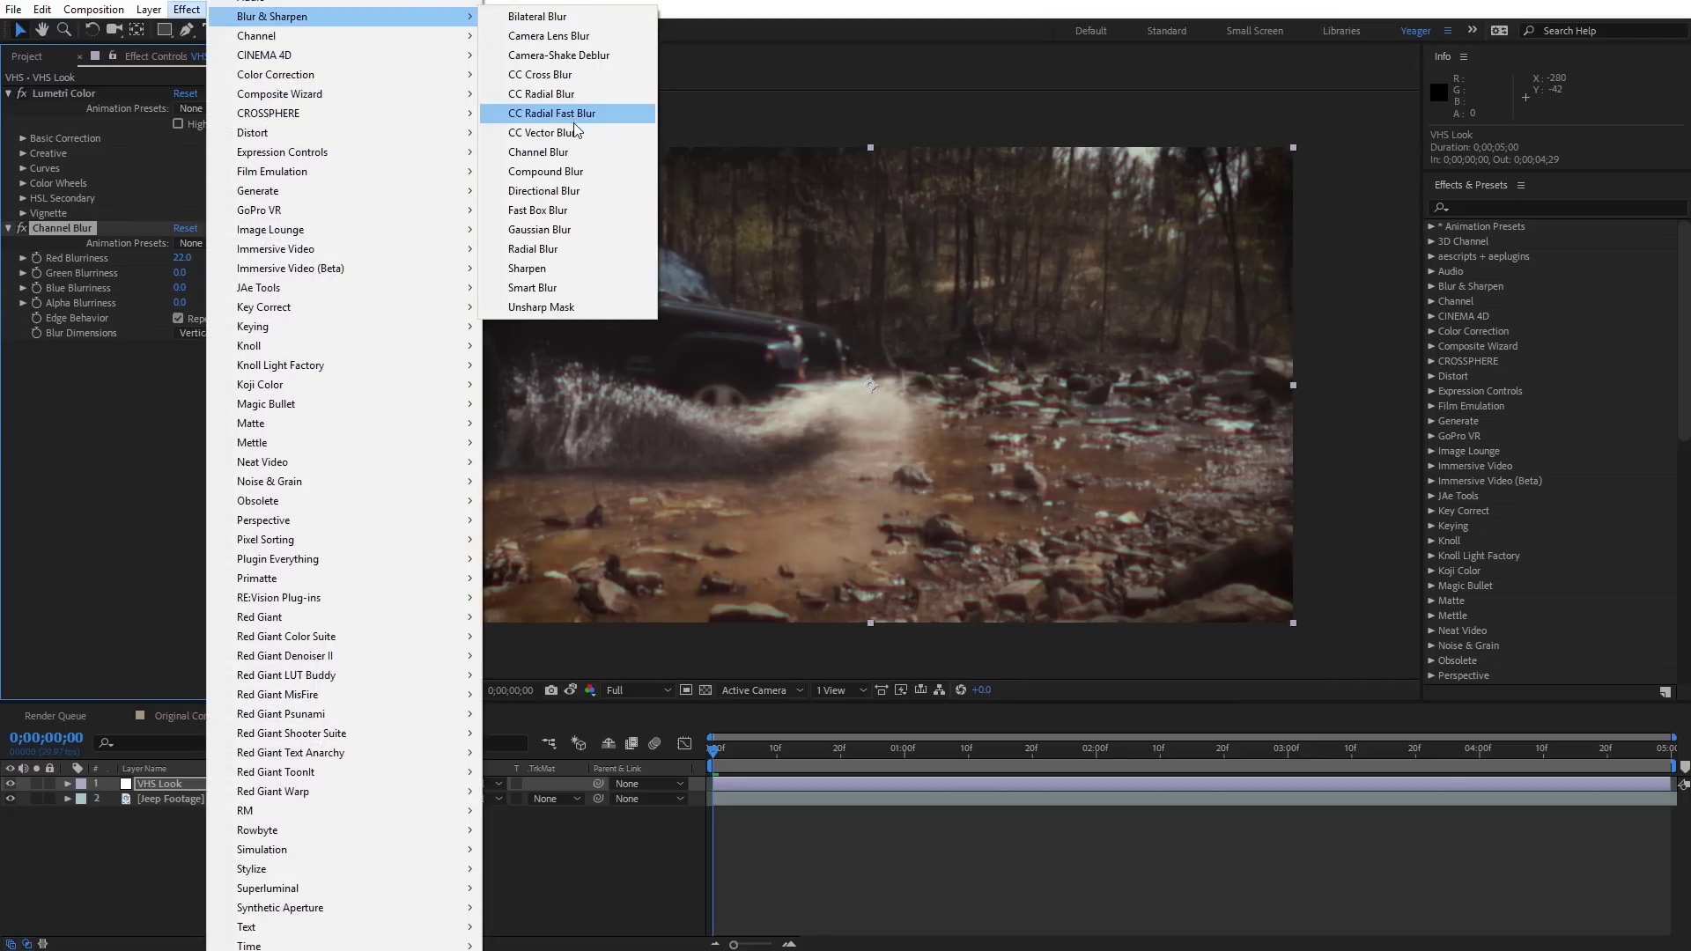
{"action": "left_click", "coordinate": [572, 151]}
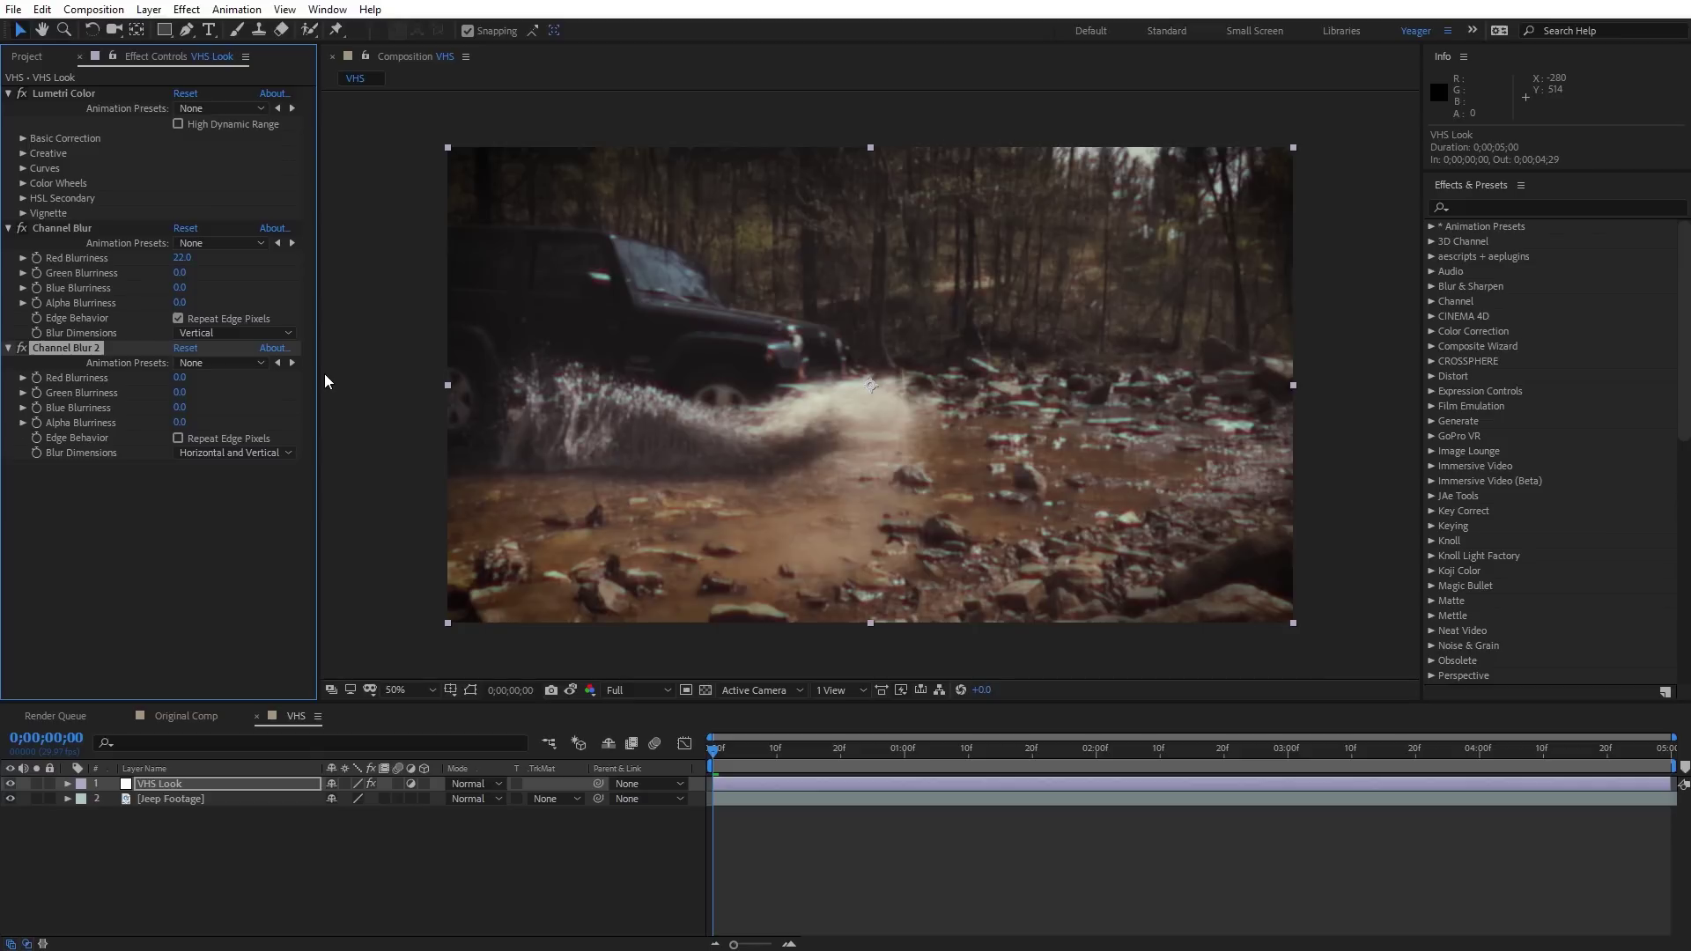
{"action": "left_click", "coordinate": [187, 377]}
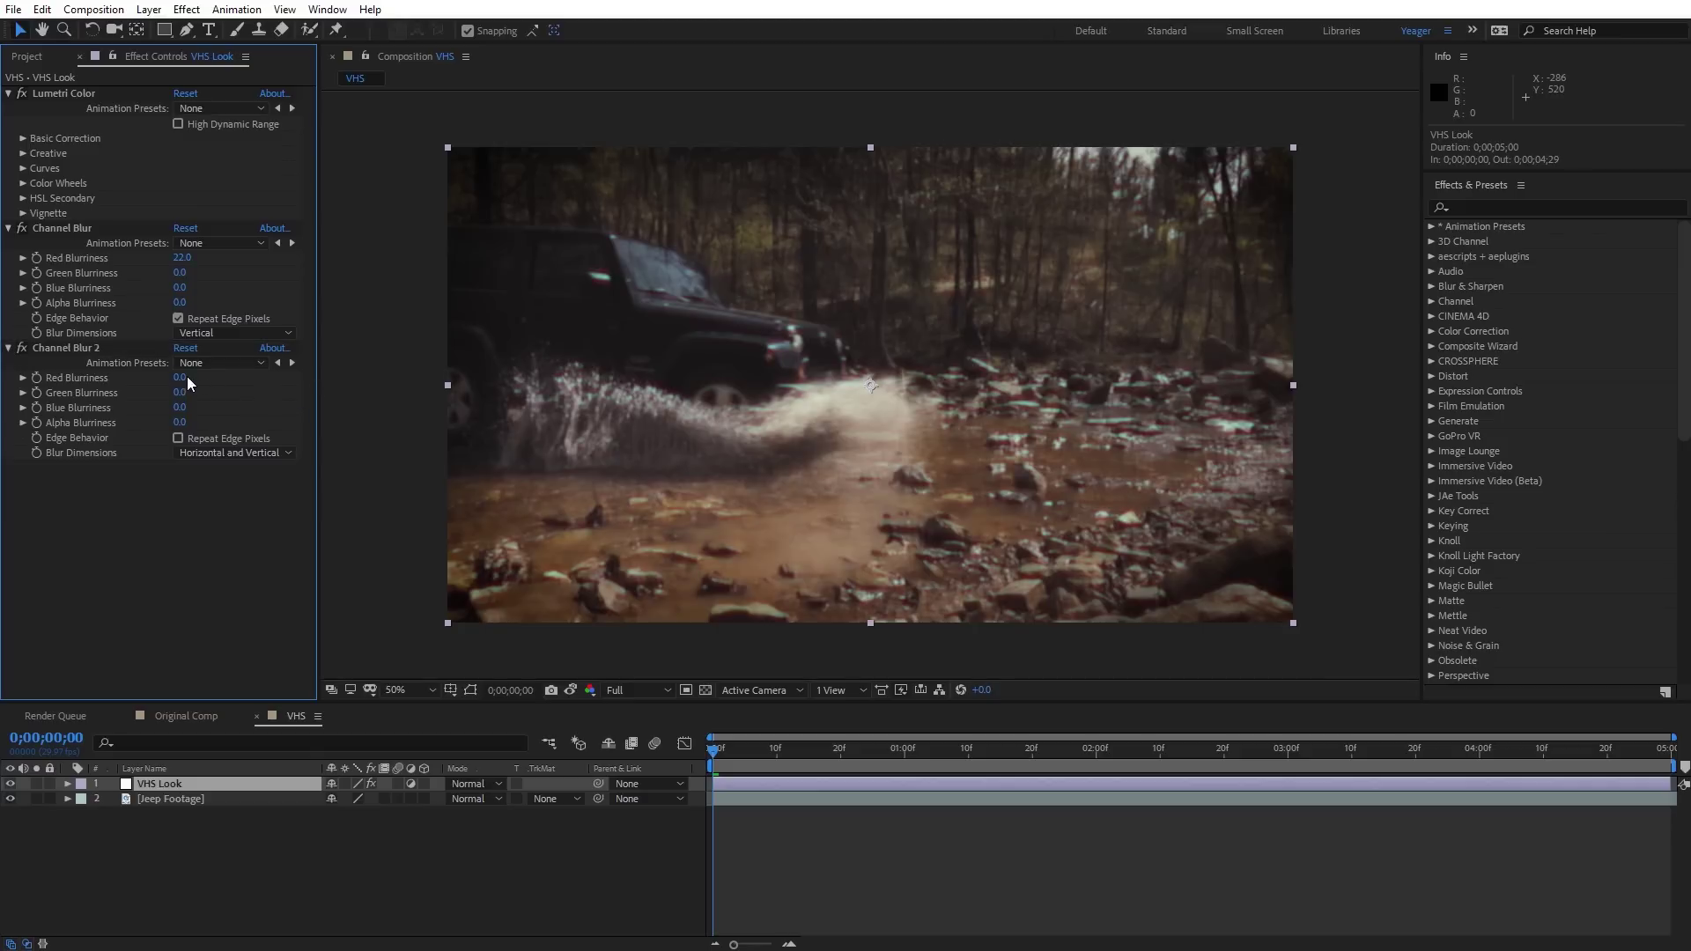
{"action": "type", "text": "14"}
{"action": "key", "text": "Return"}
{"action": "left_click", "coordinate": [179, 408]}
{"action": "left_click", "coordinate": [238, 420]}
- Enable Repeat Edge Pixels and set the second blur to Horizontal, inspecting the zoomed view
{"action": "left_click", "coordinate": [179, 439]}
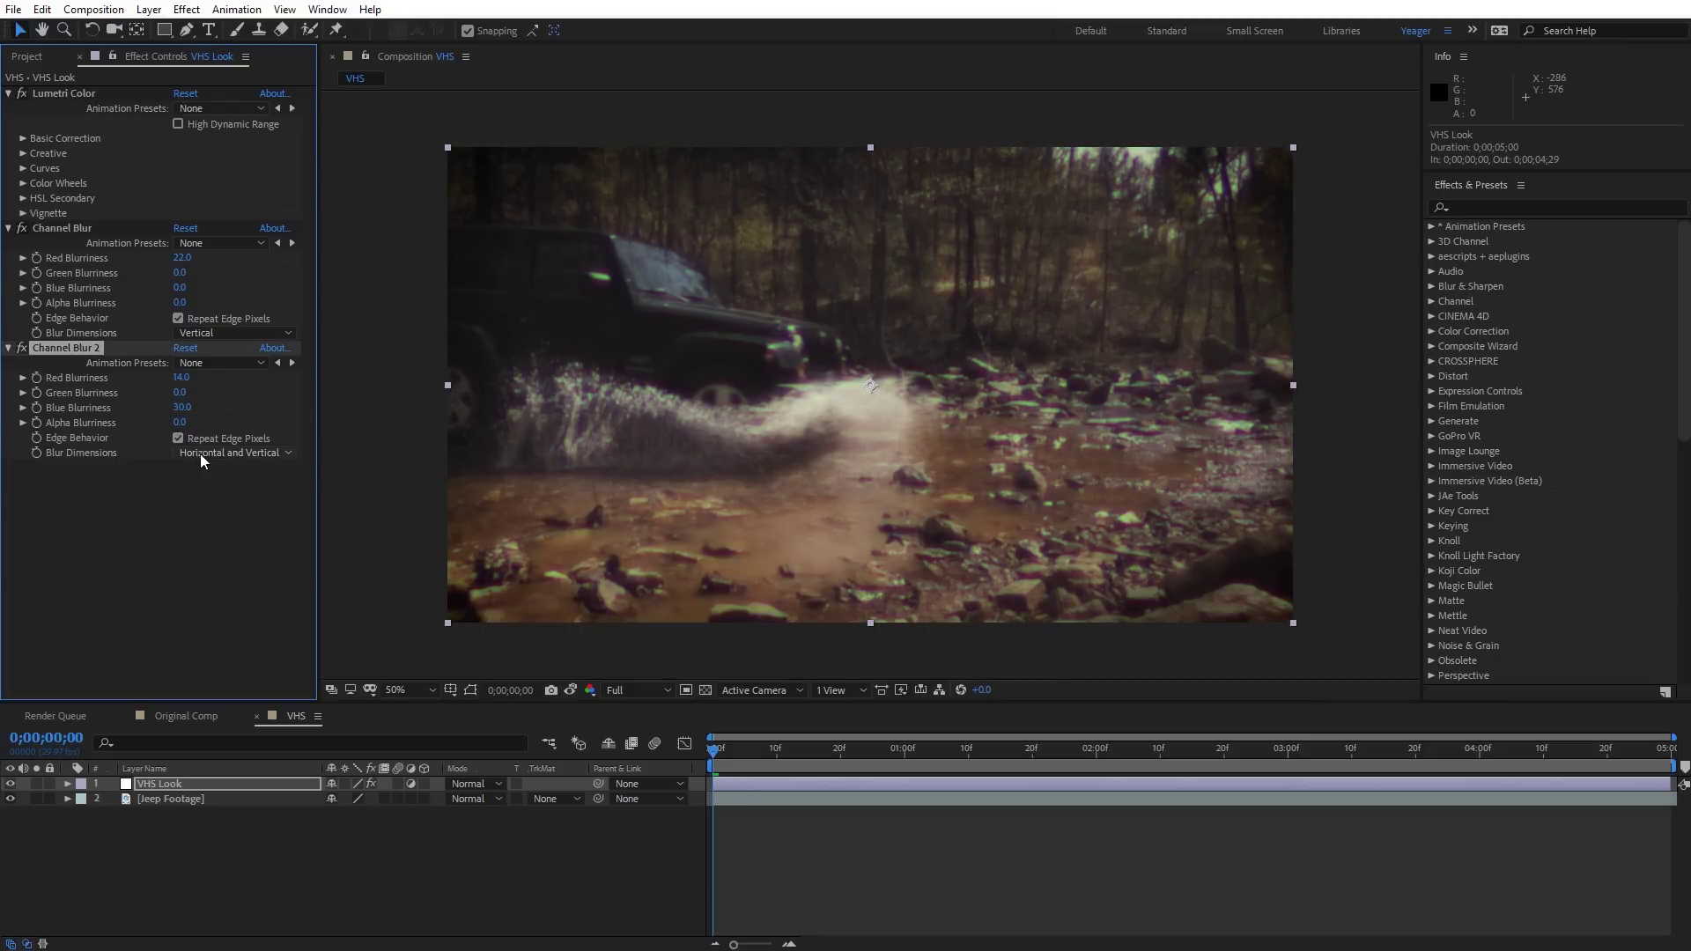
{"action": "left_click", "coordinate": [199, 453]}
{"action": "left_click", "coordinate": [238, 491]}
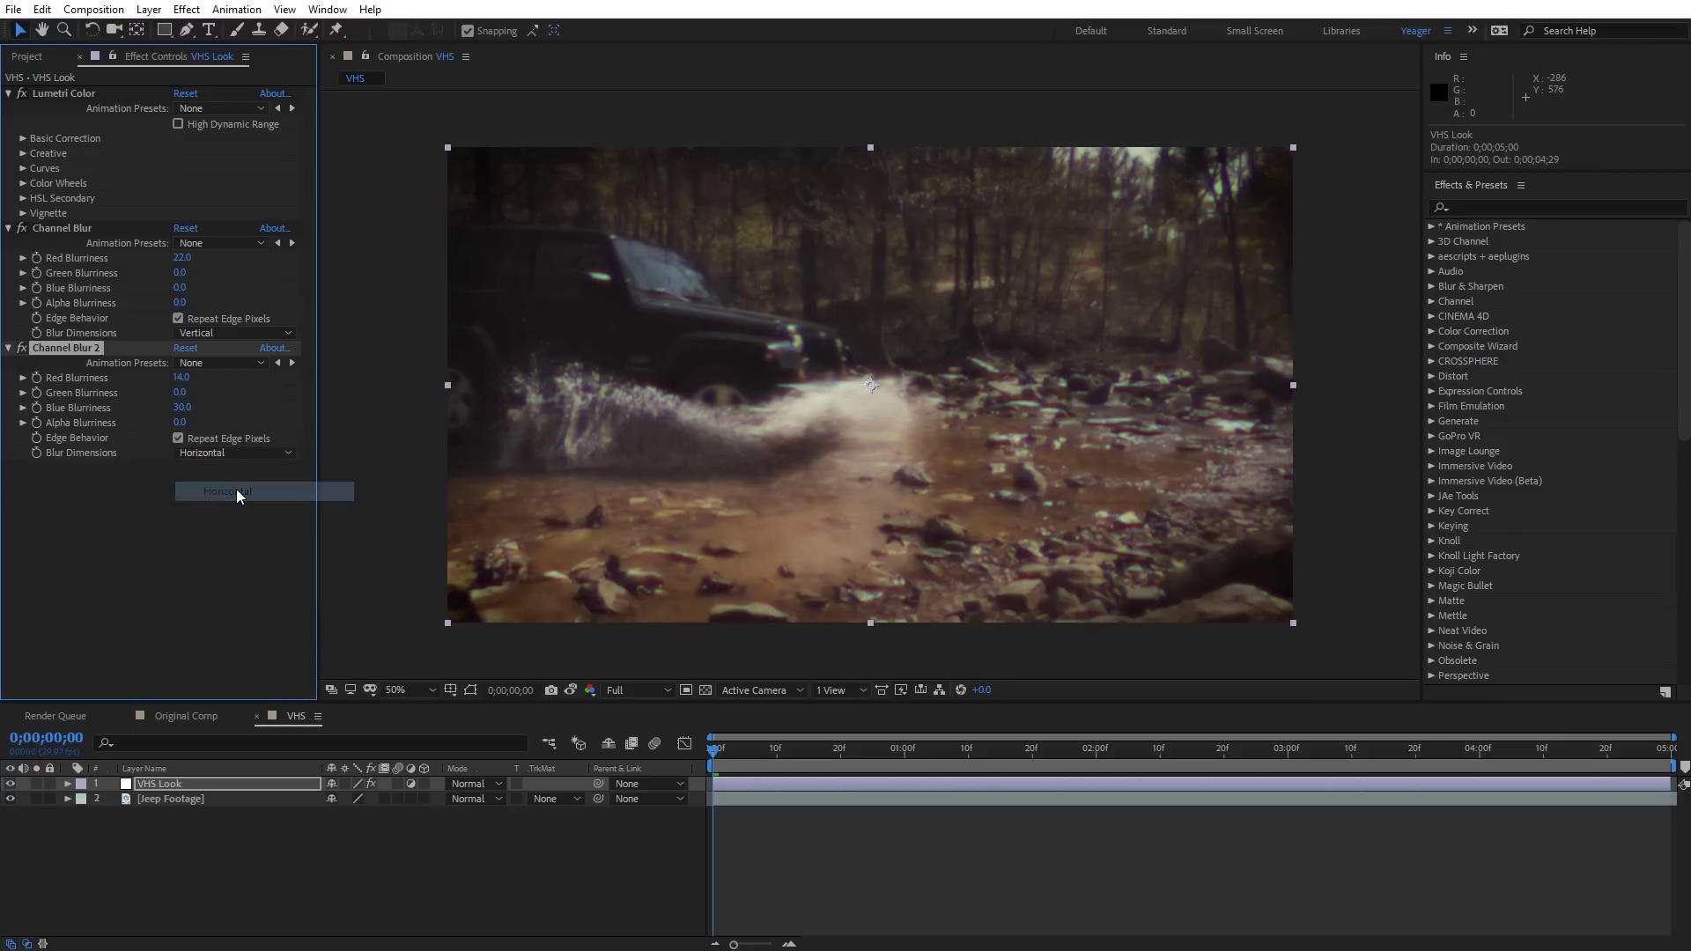
{"action": "scroll", "coordinate": [704, 326], "scroll_direction": "up", "scroll_amount": 3}
{"action": "left_click_drag", "start_coordinate": [615, 260], "coordinate": [1340, 528]}
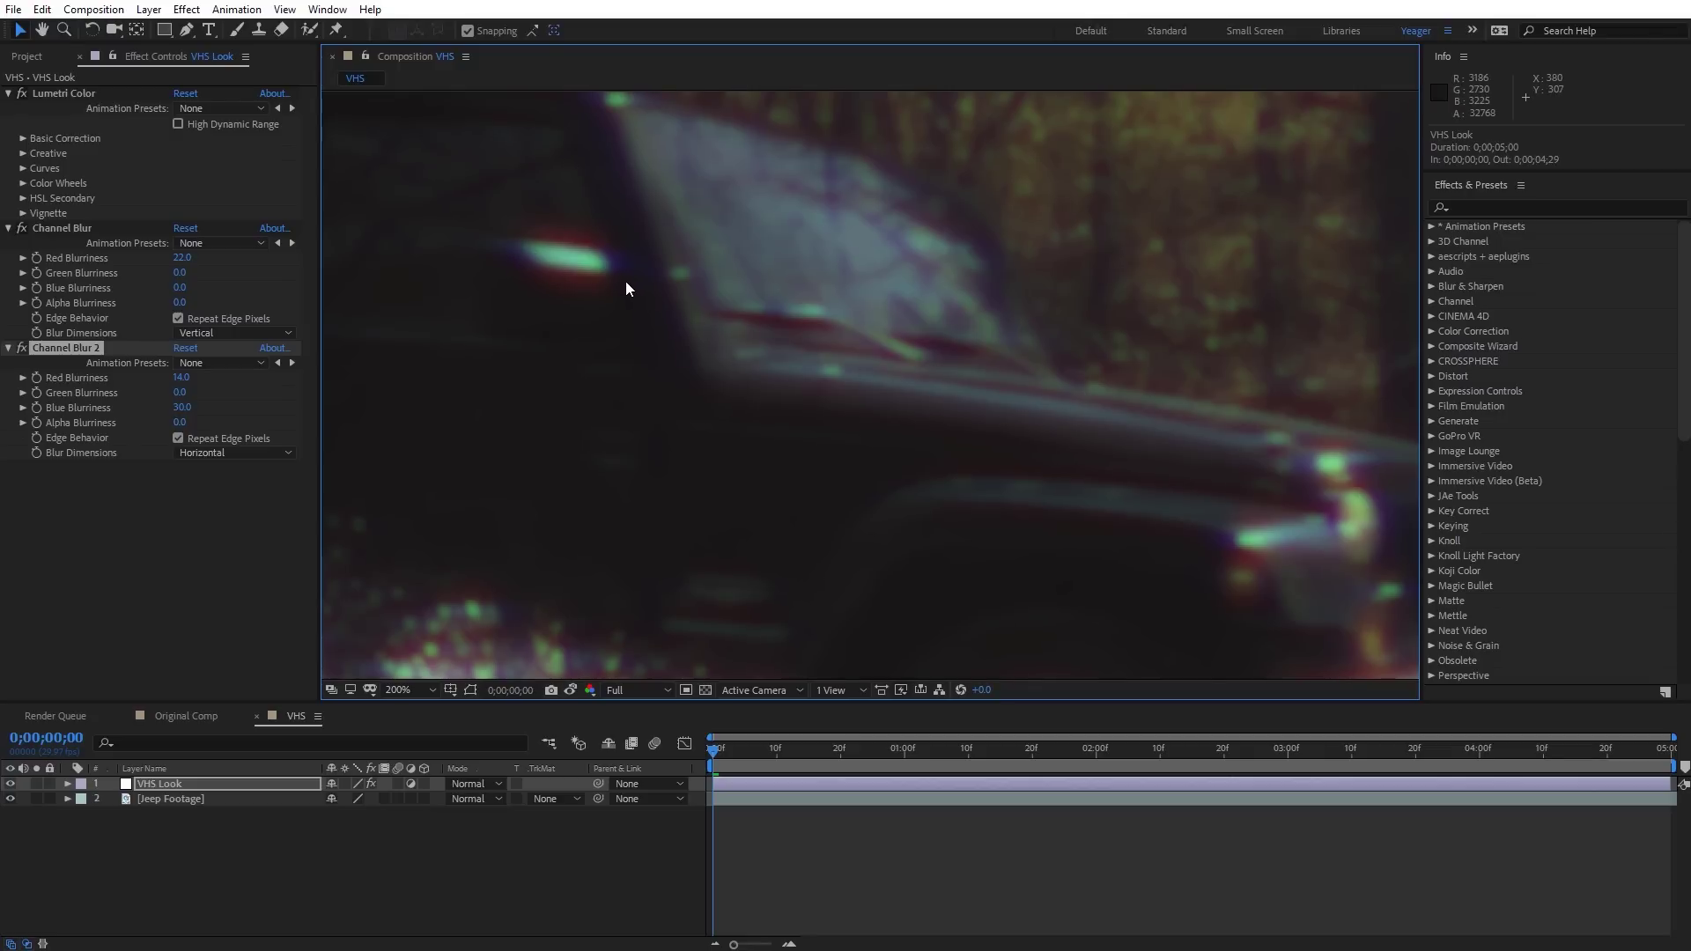
{"action": "scroll", "coordinate": [626, 282], "scroll_direction": "down", "scroll_amount": 1}
{"action": "scroll", "coordinate": [896, 284], "scroll_direction": "down", "scroll_amount": 1}
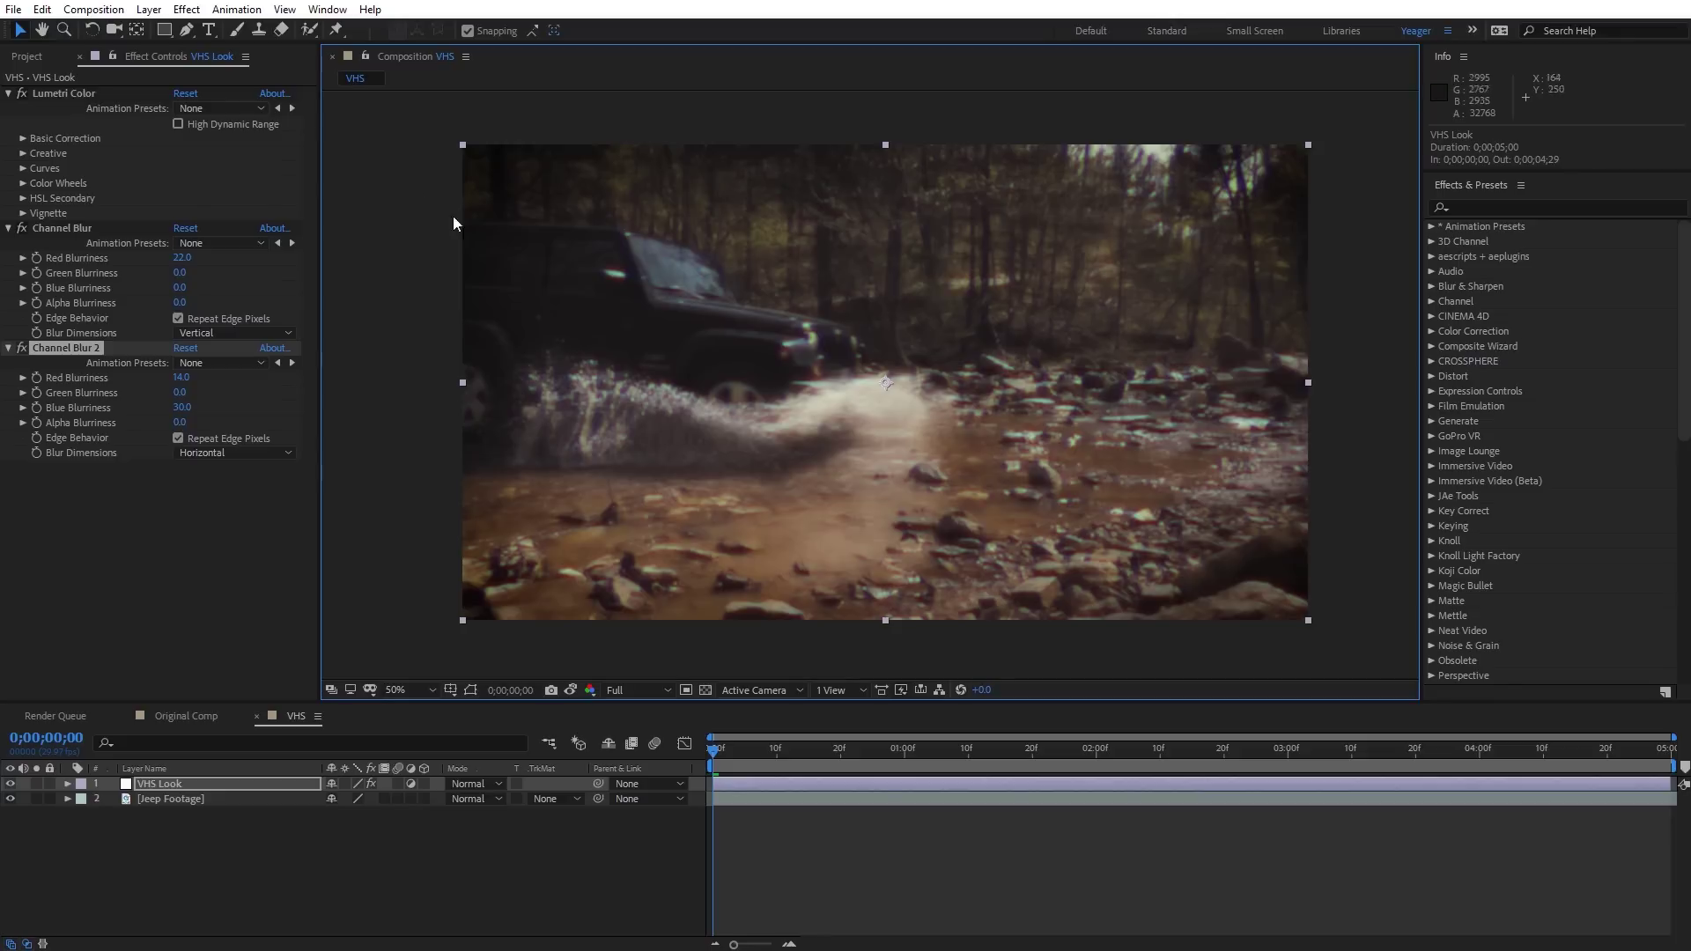
- Add an Unsharp Mask to VHS Look with Amount 100 and Radius 12
{"action": "left_click", "coordinate": [188, 9]}
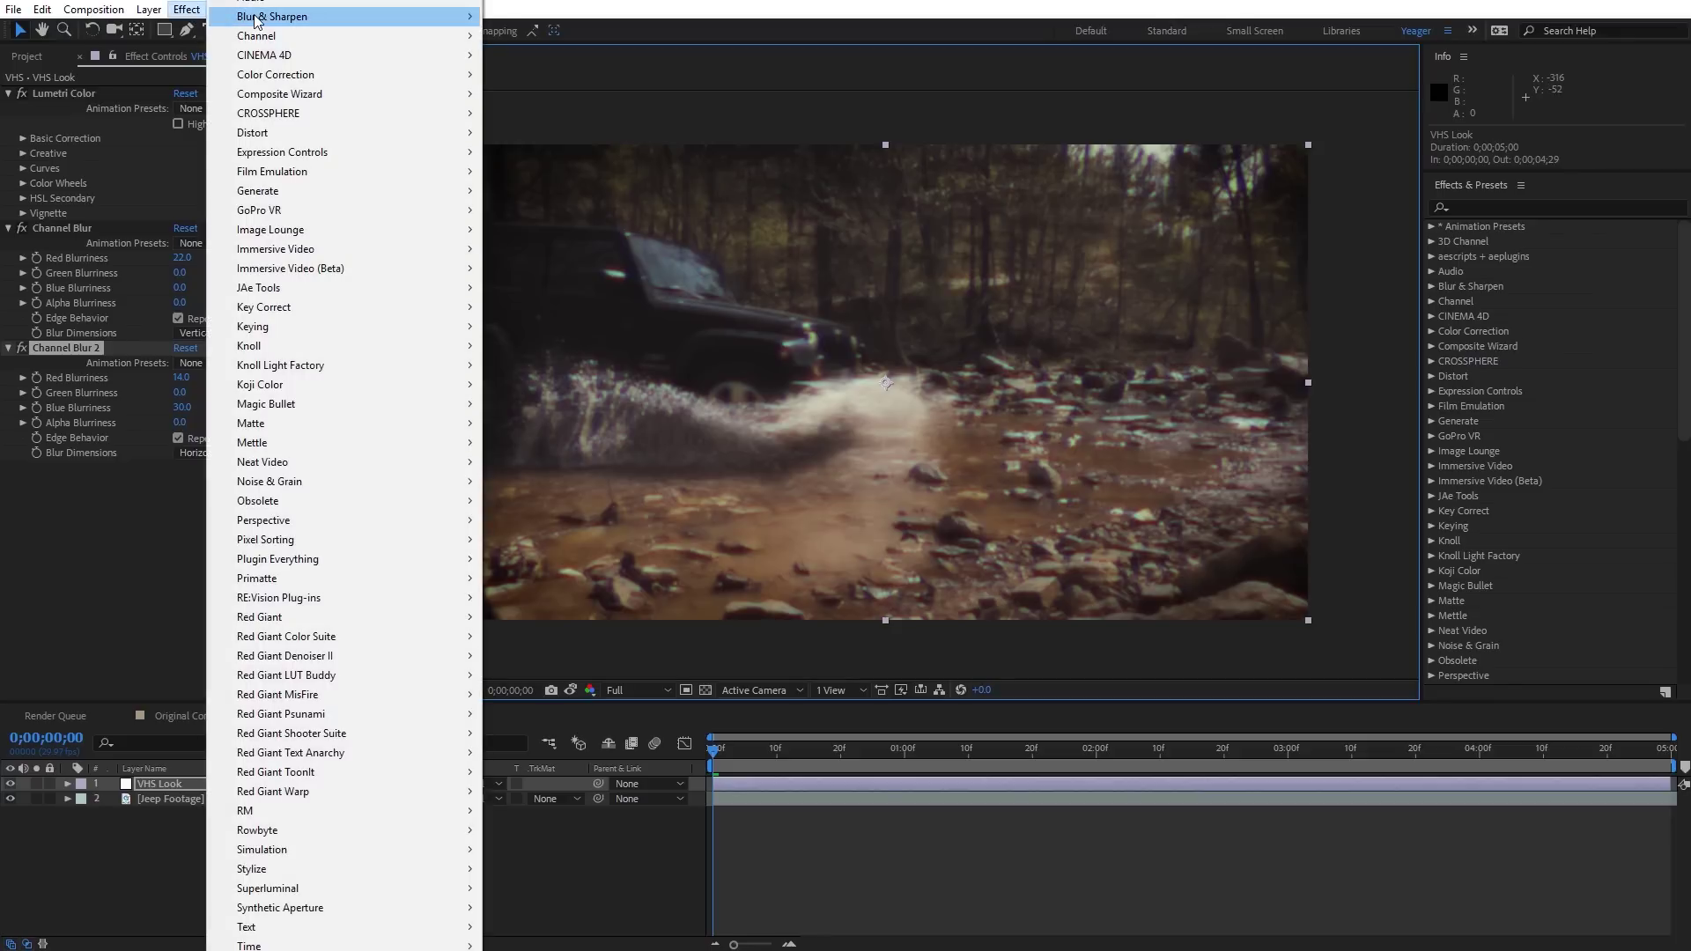
{"action": "mouse_move", "coordinate": [257, 19]}
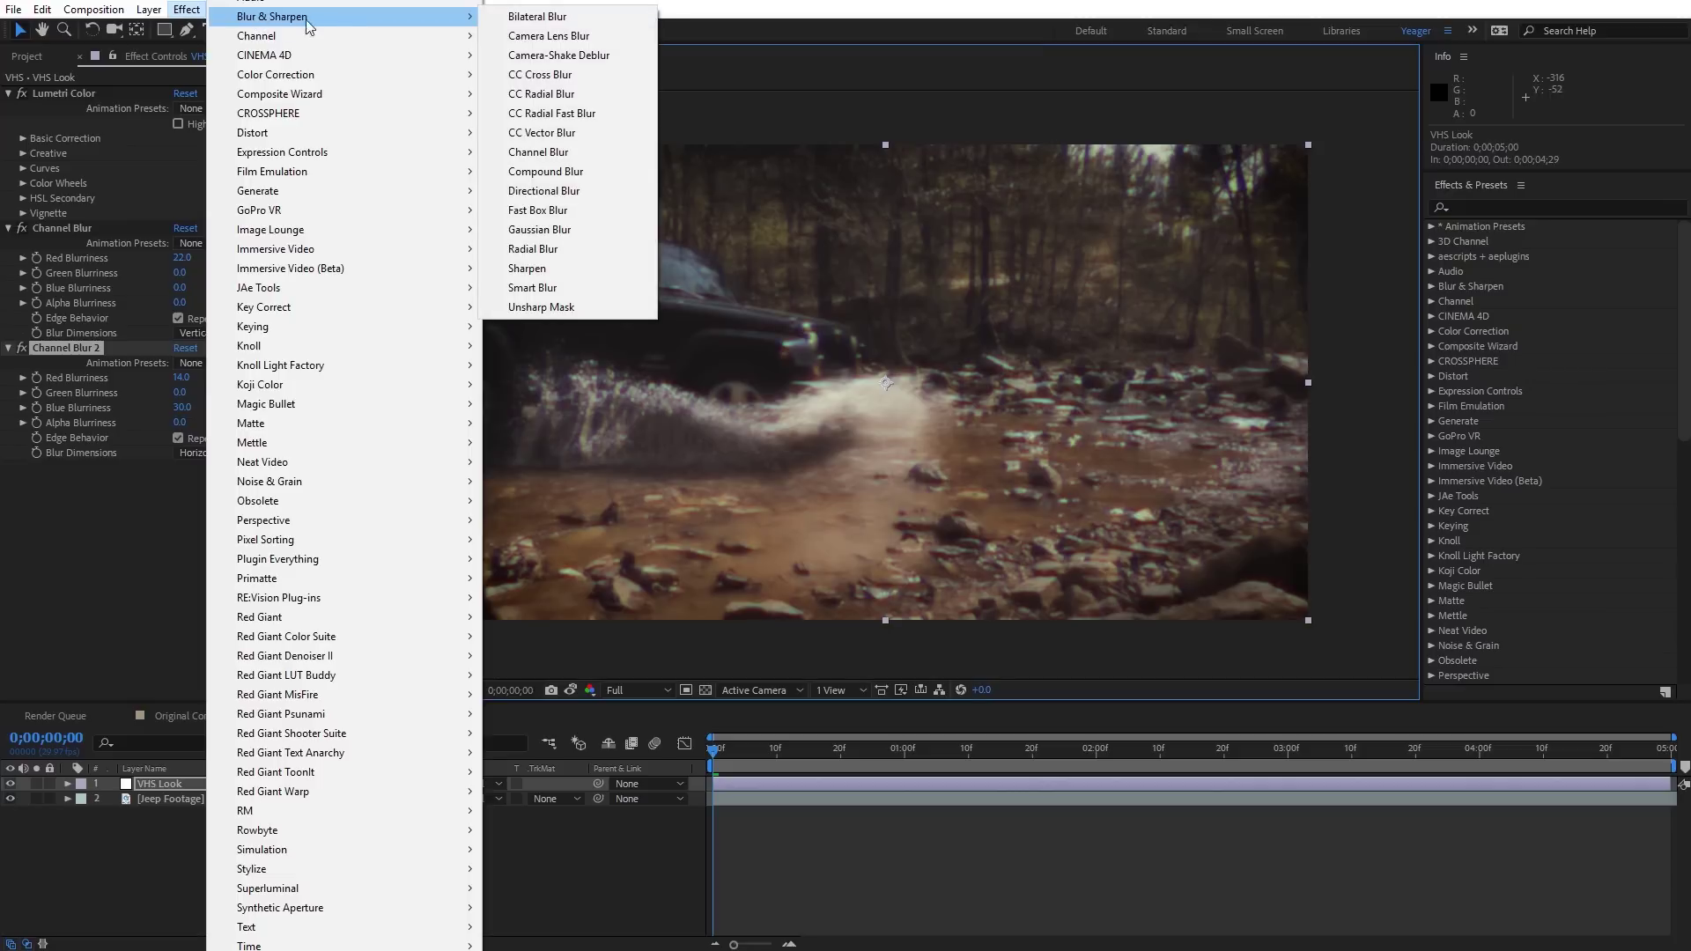
{"action": "left_click", "coordinate": [541, 307]}
{"action": "left_click", "coordinate": [182, 498]}
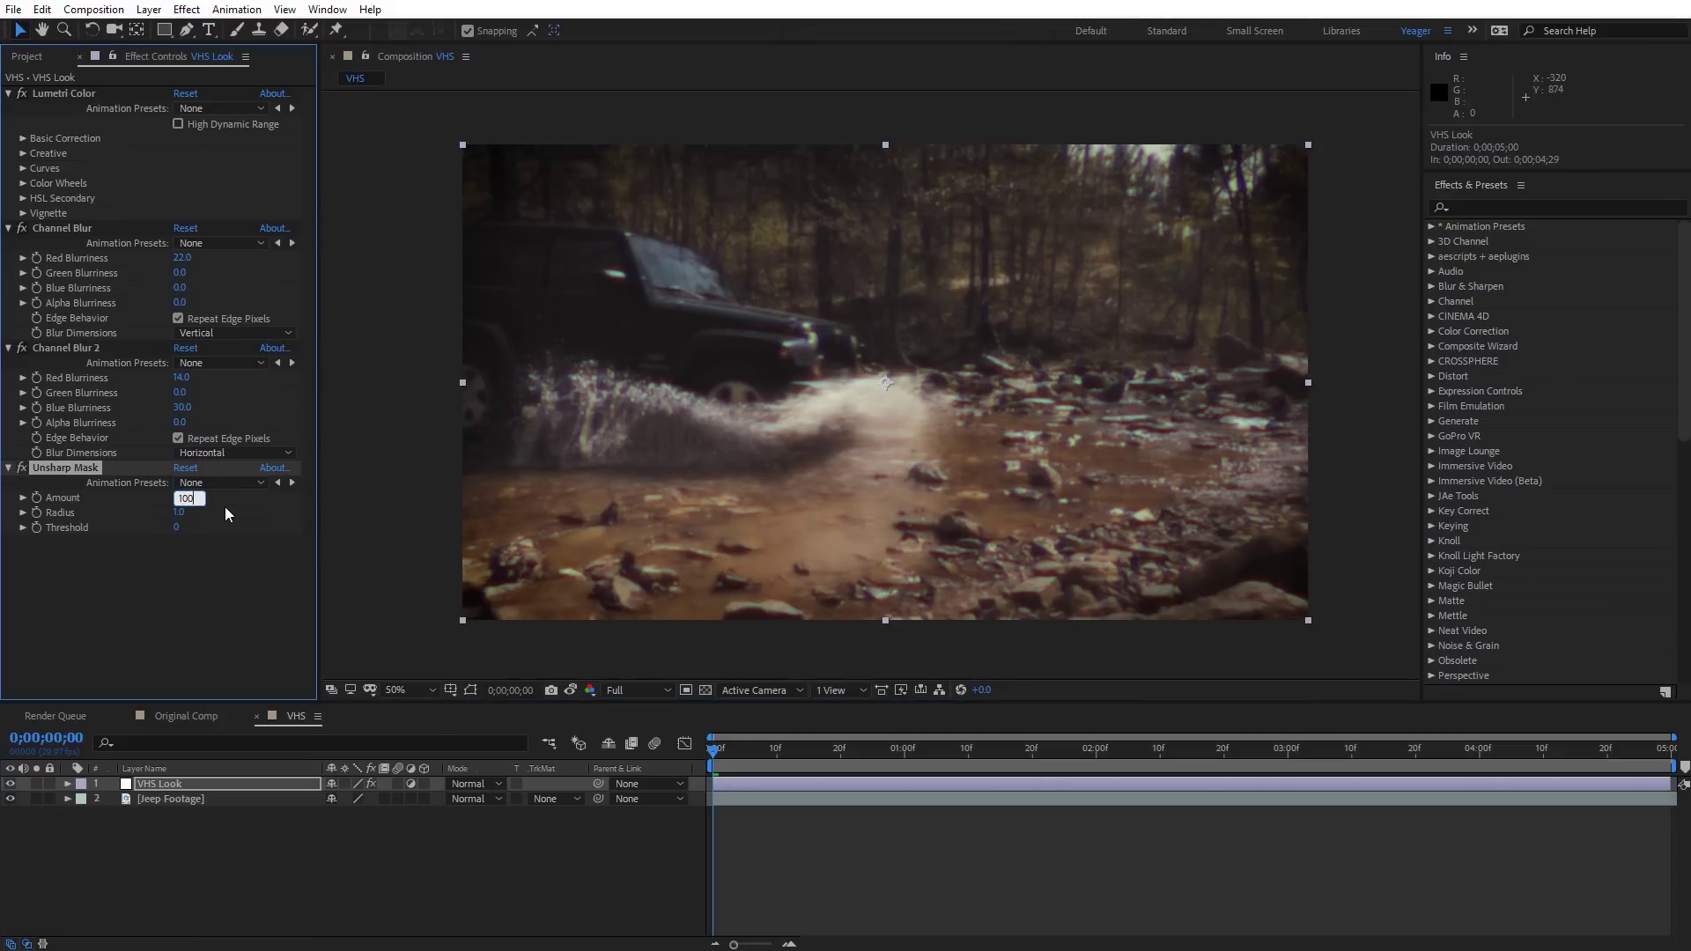
{"action": "left_click", "coordinate": [180, 512]}
{"action": "key", "text": "Return"}
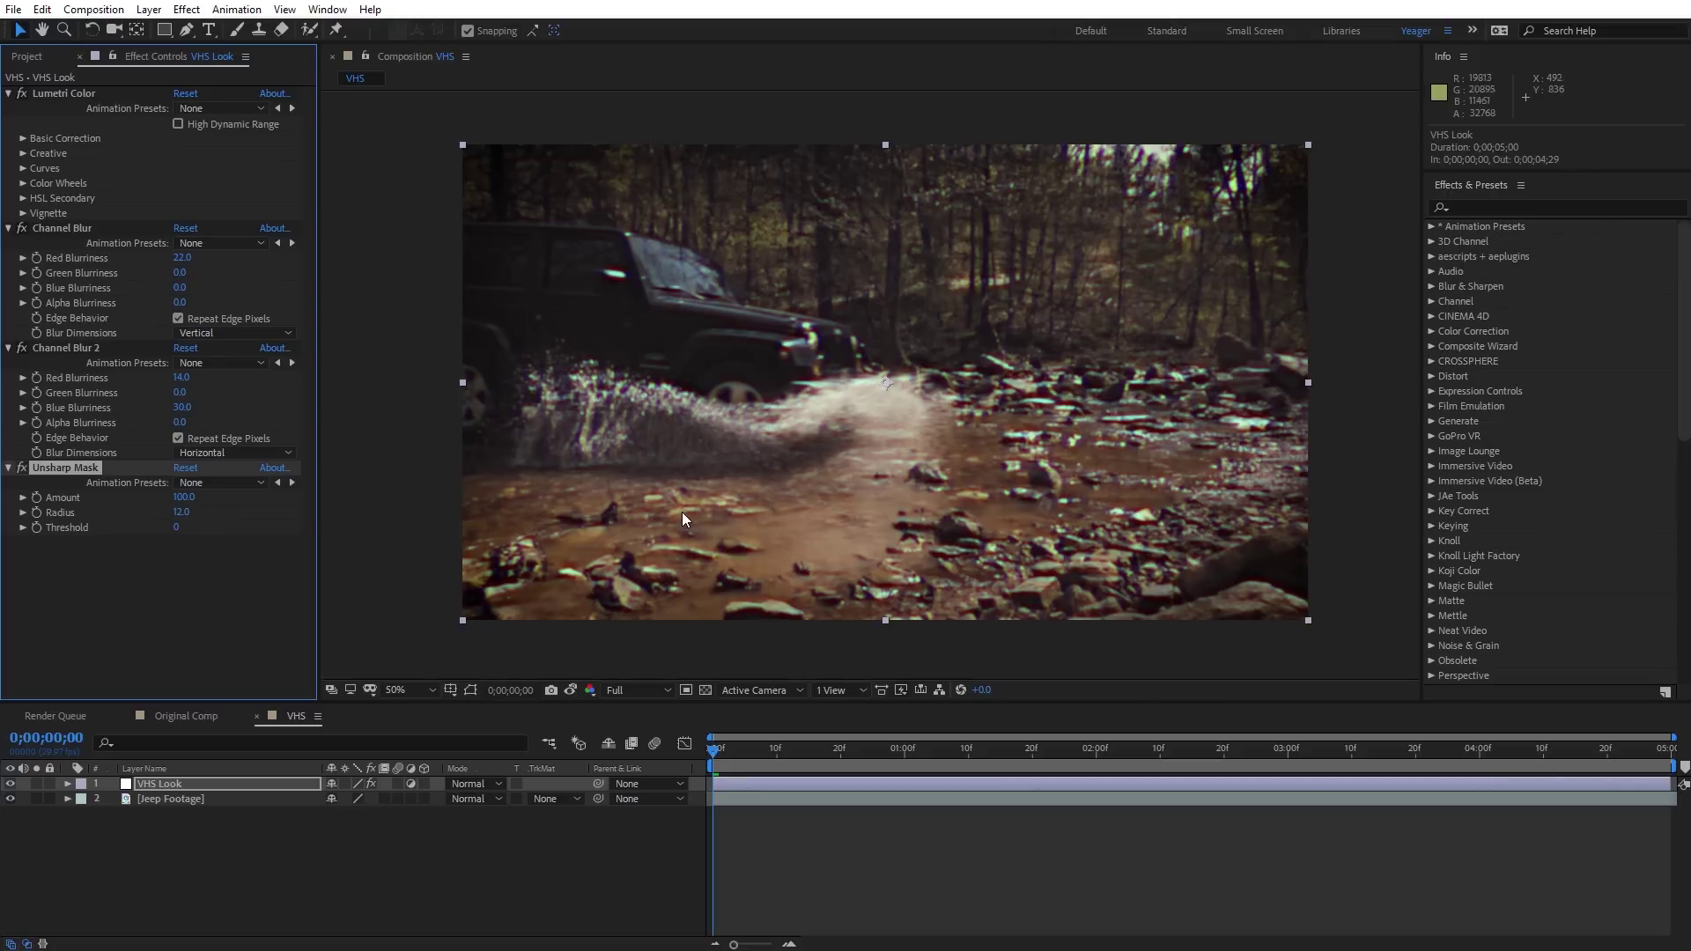
- Scrub the timeline to review the sharpened footage, then show the Project panel
{"action": "left_click_drag", "start_coordinate": [755, 747], "coordinate": [834, 752]}
{"action": "scroll", "coordinate": [669, 272], "scroll_direction": "up", "scroll_amount": 2}
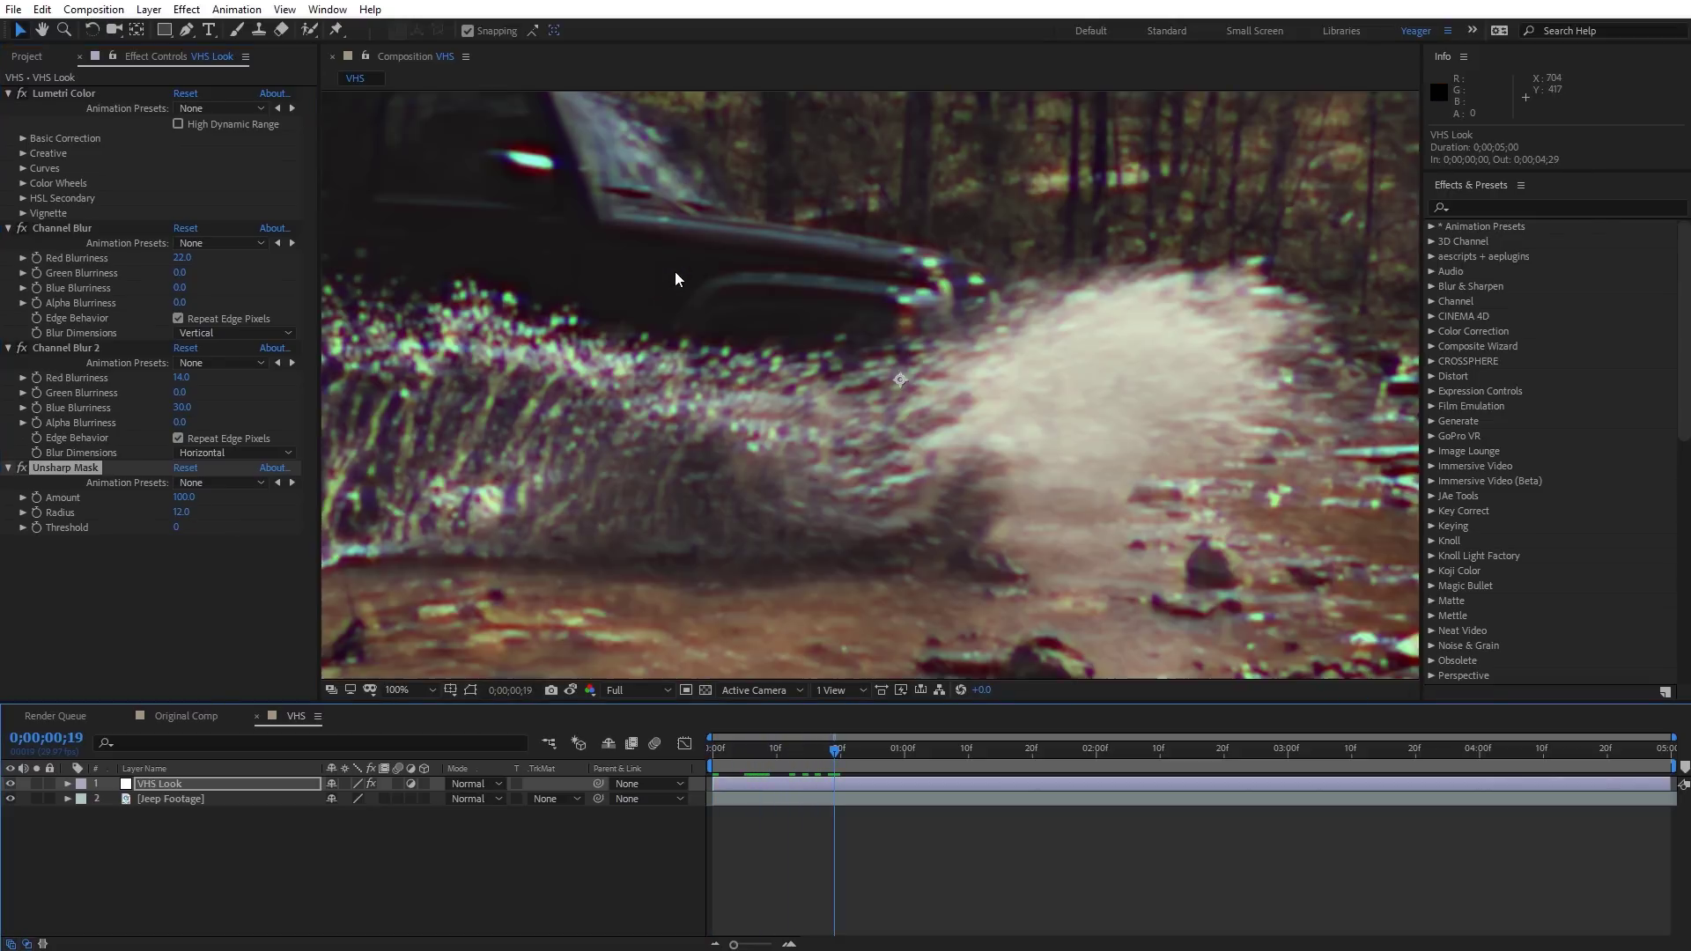
{"action": "scroll", "coordinate": [900, 488], "scroll_direction": "down", "scroll_amount": 2}
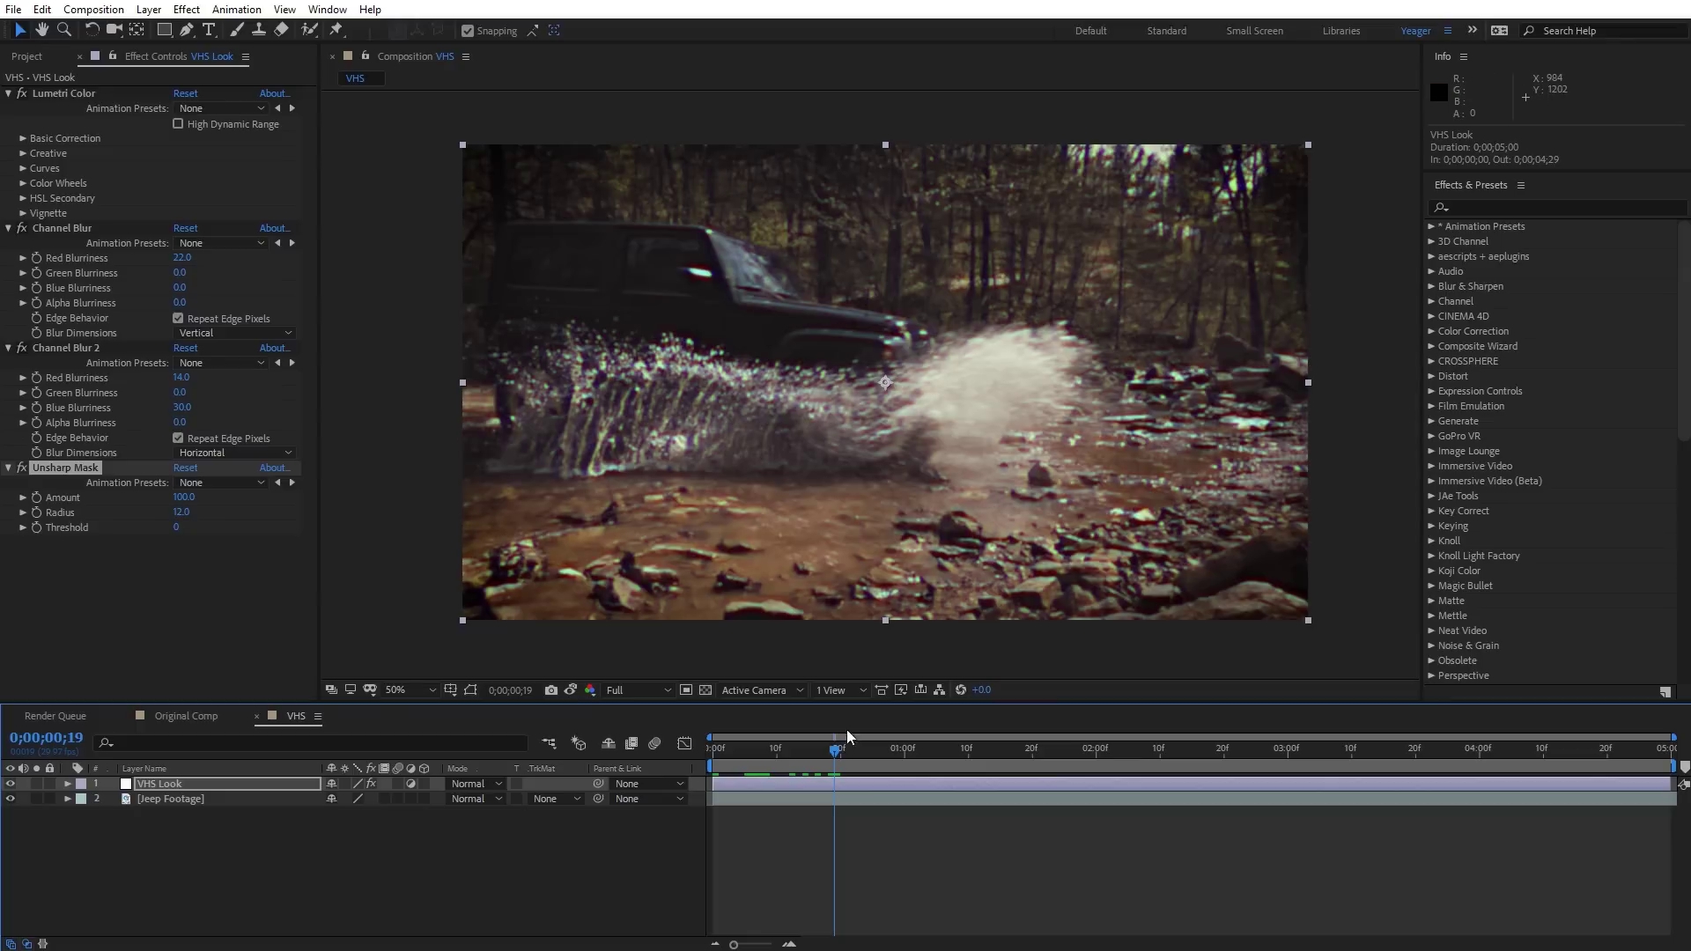
{"action": "left_click_drag", "start_coordinate": [836, 753], "coordinate": [764, 756]}
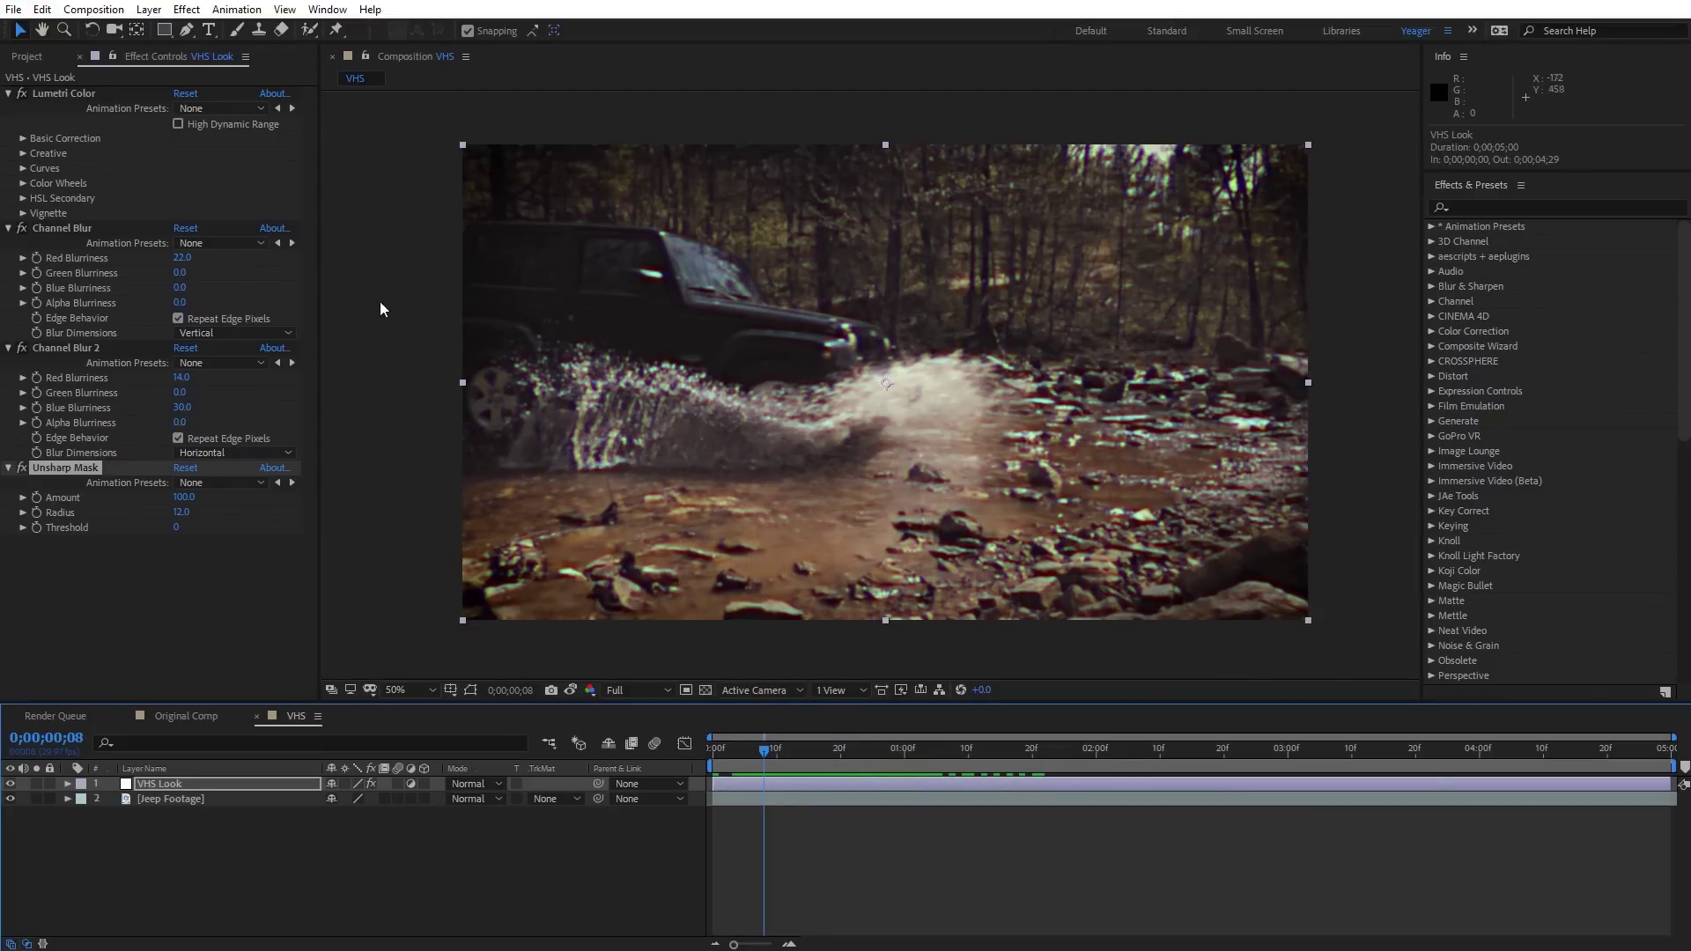
{"action": "left_click", "coordinate": [27, 59]}
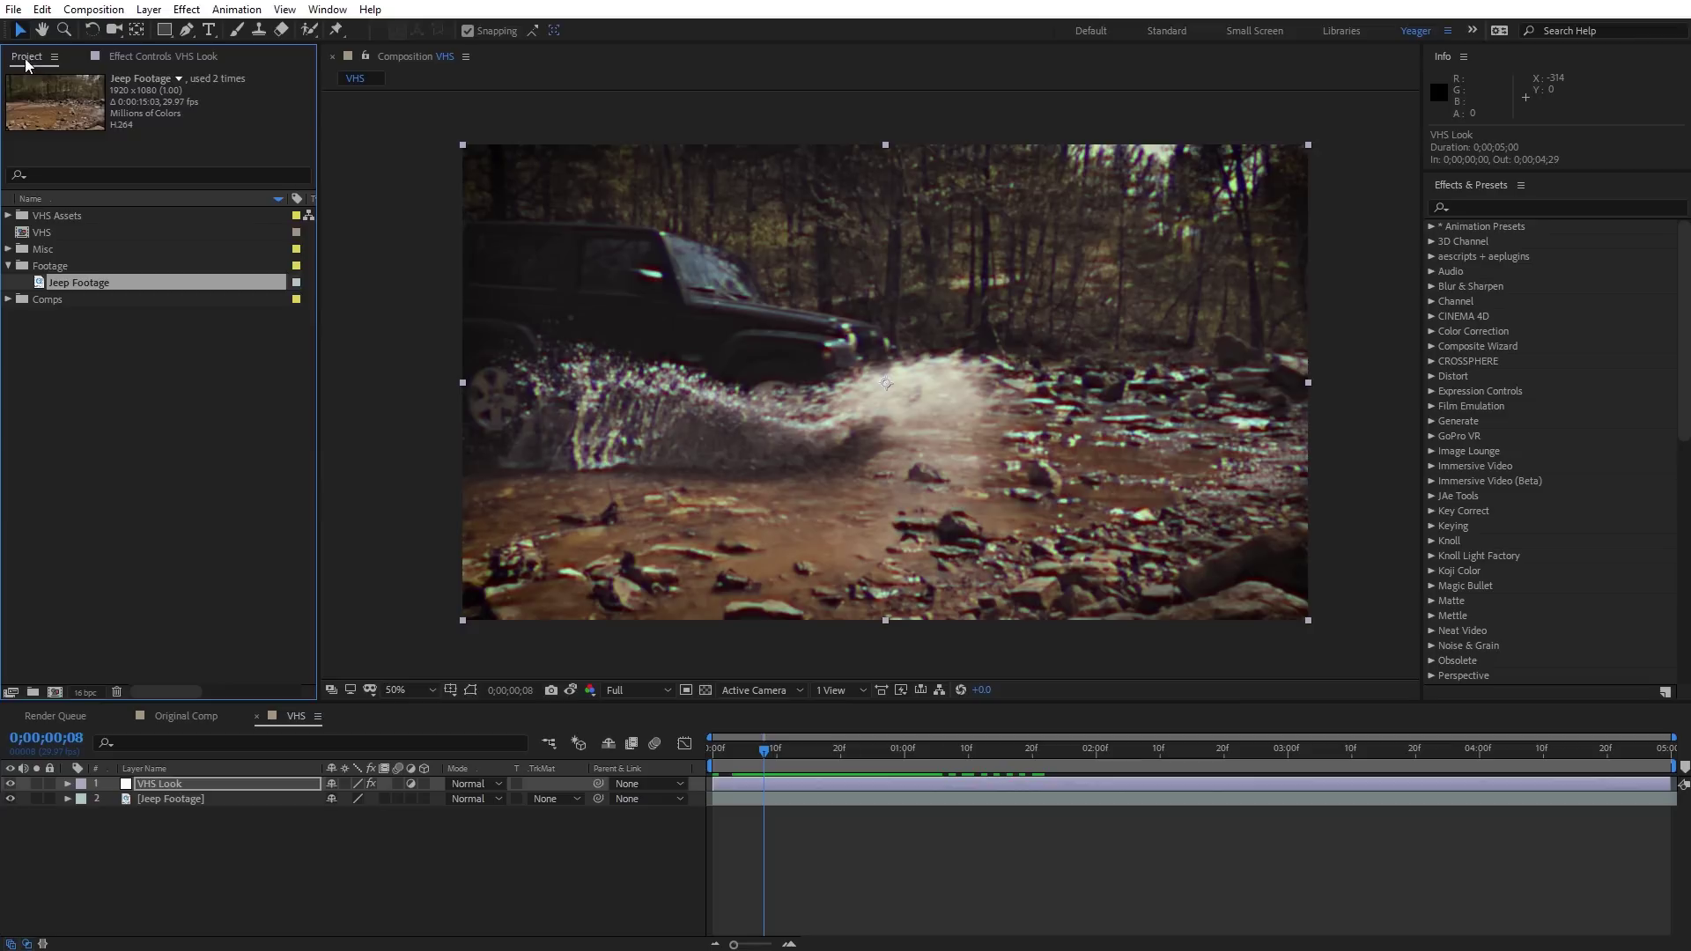
- Place 4x3 Aspect Ratio - Vintage.png as the top layer and confirm Composition Settings
{"action": "left_click", "coordinate": [8, 216]}
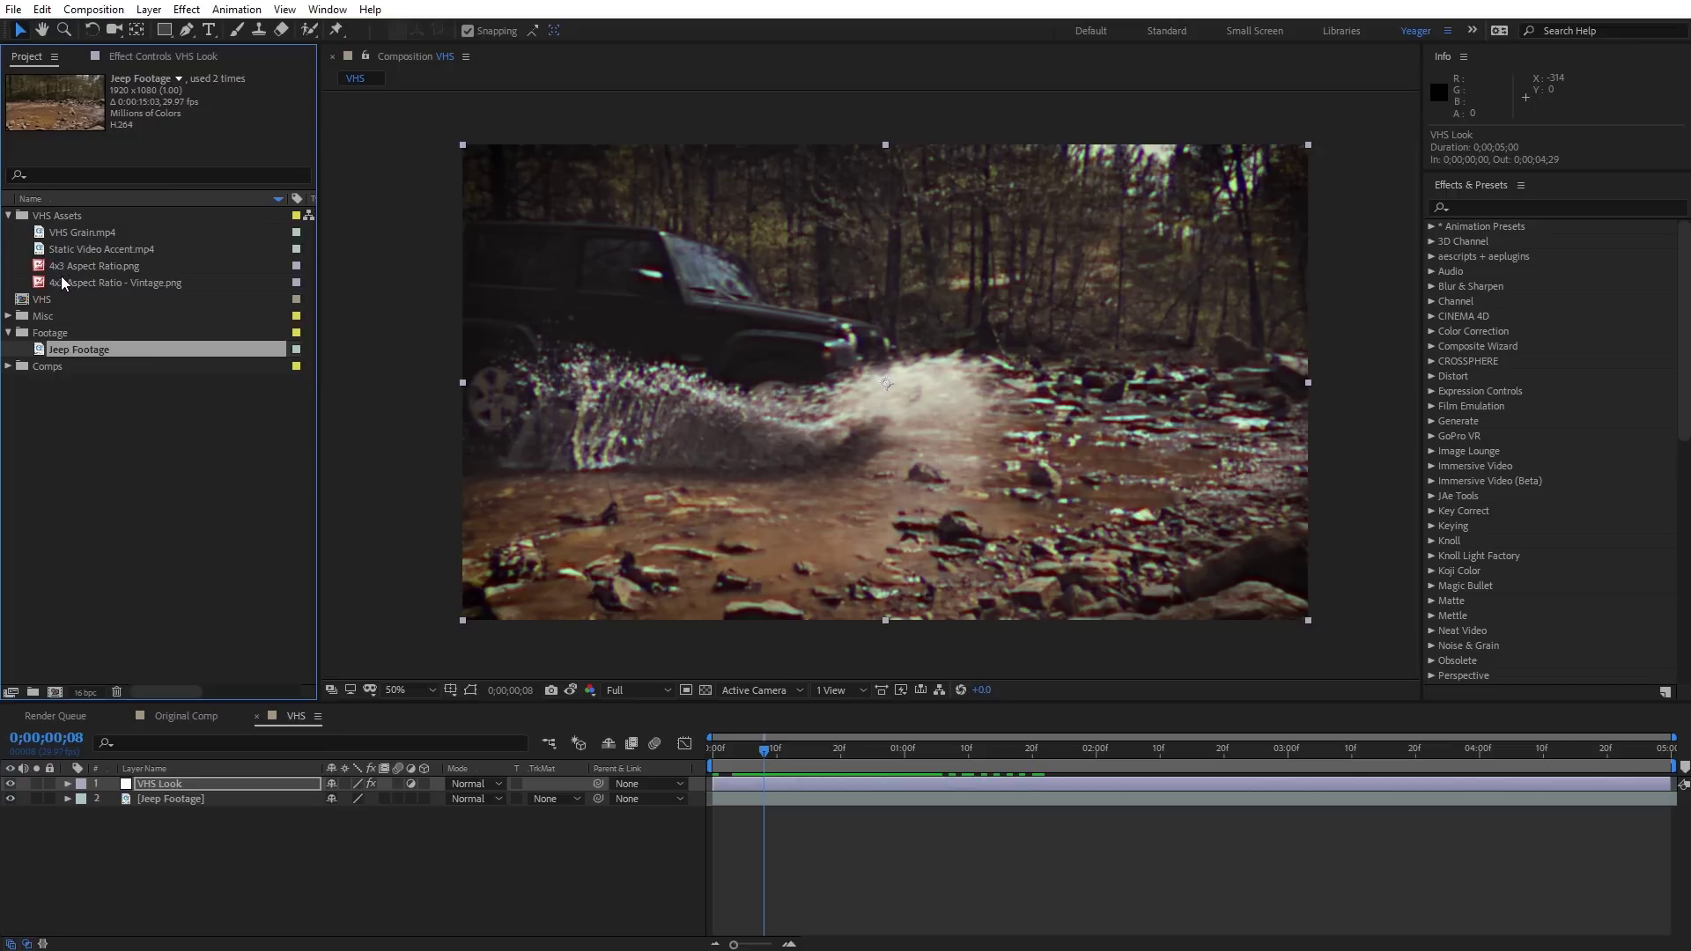
{"action": "left_click", "coordinate": [82, 283]}
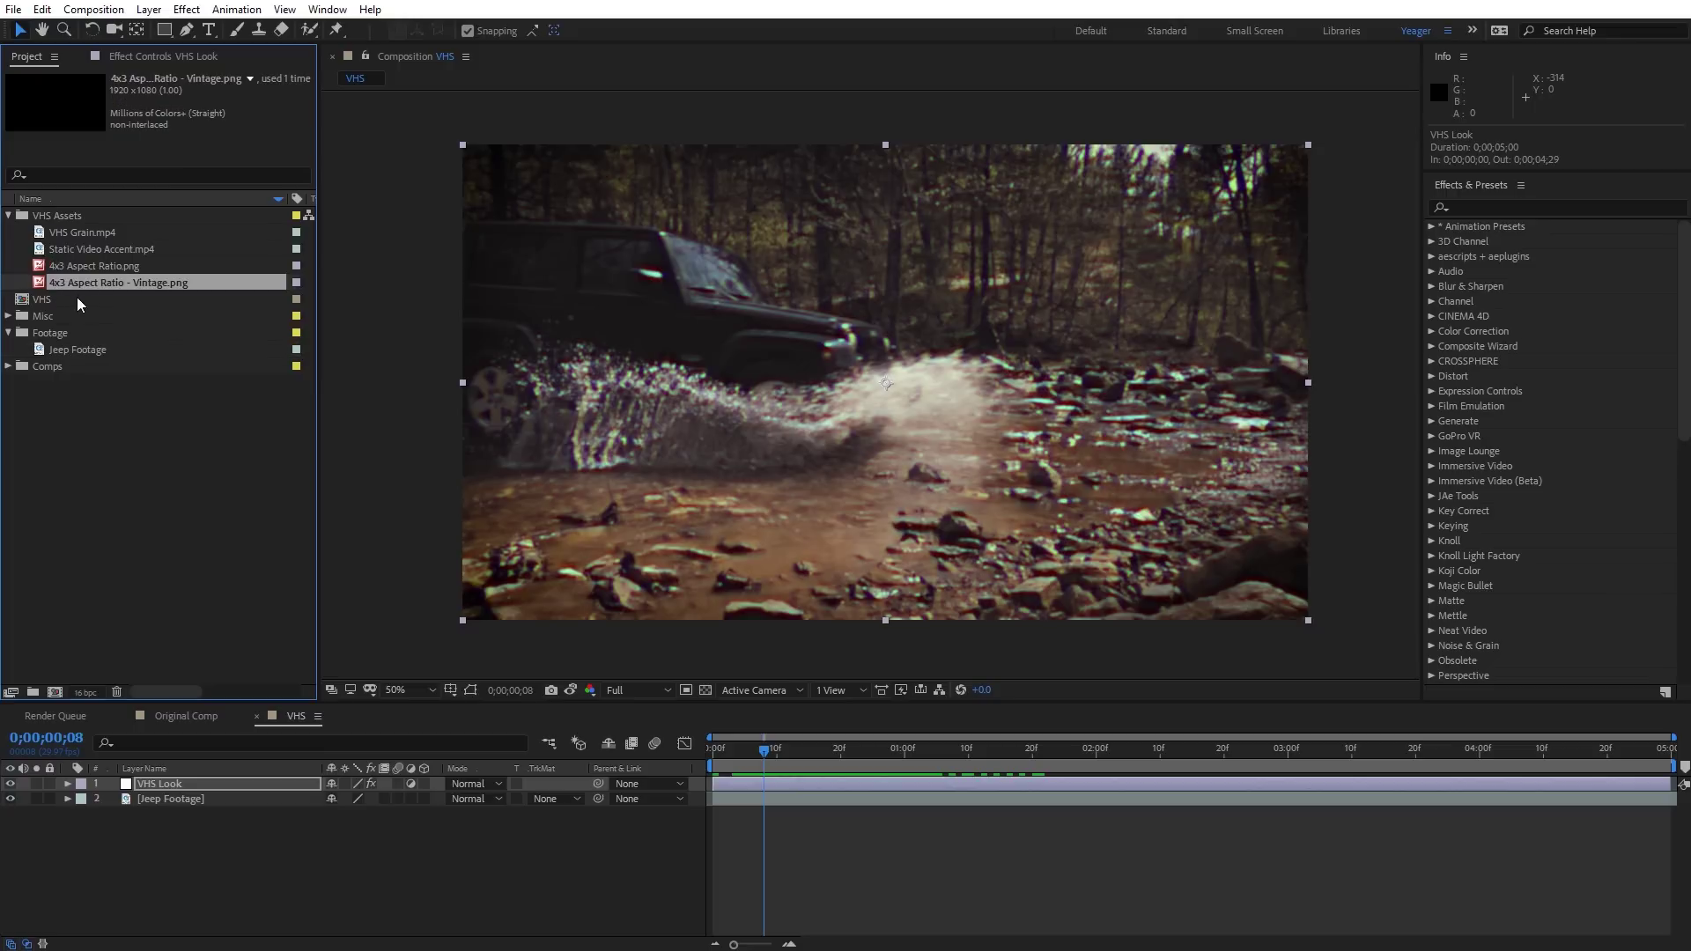
{"action": "left_click_drag", "start_coordinate": [72, 287], "coordinate": [174, 780]}
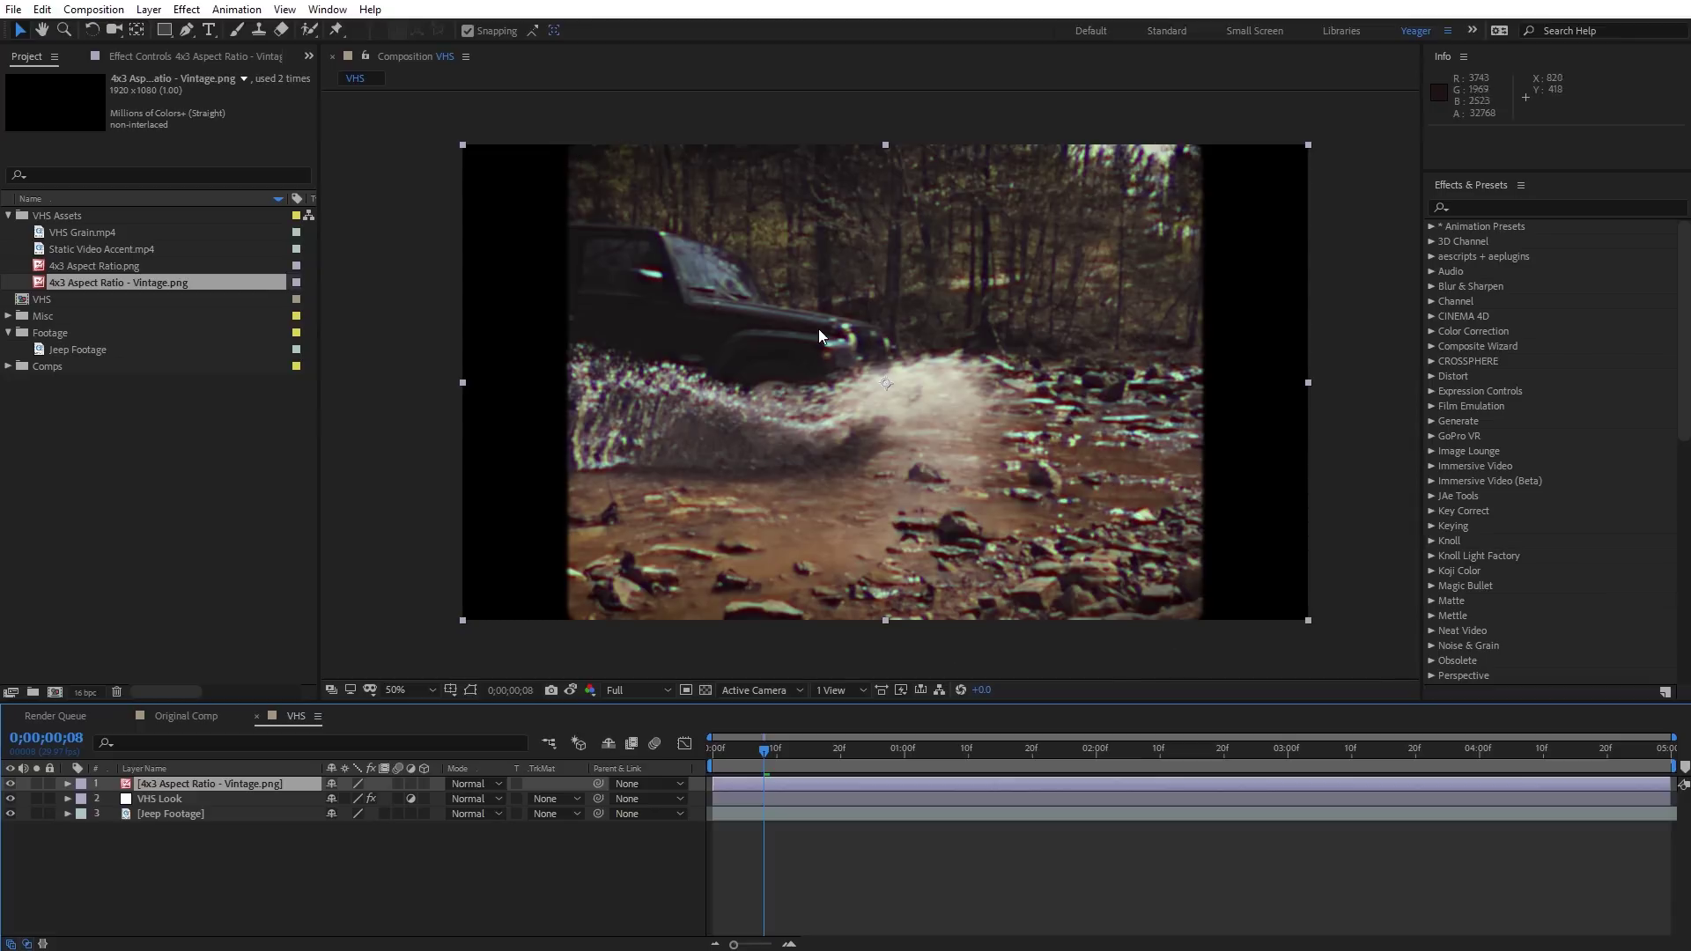
{"action": "right_click", "coordinate": [388, 250]}
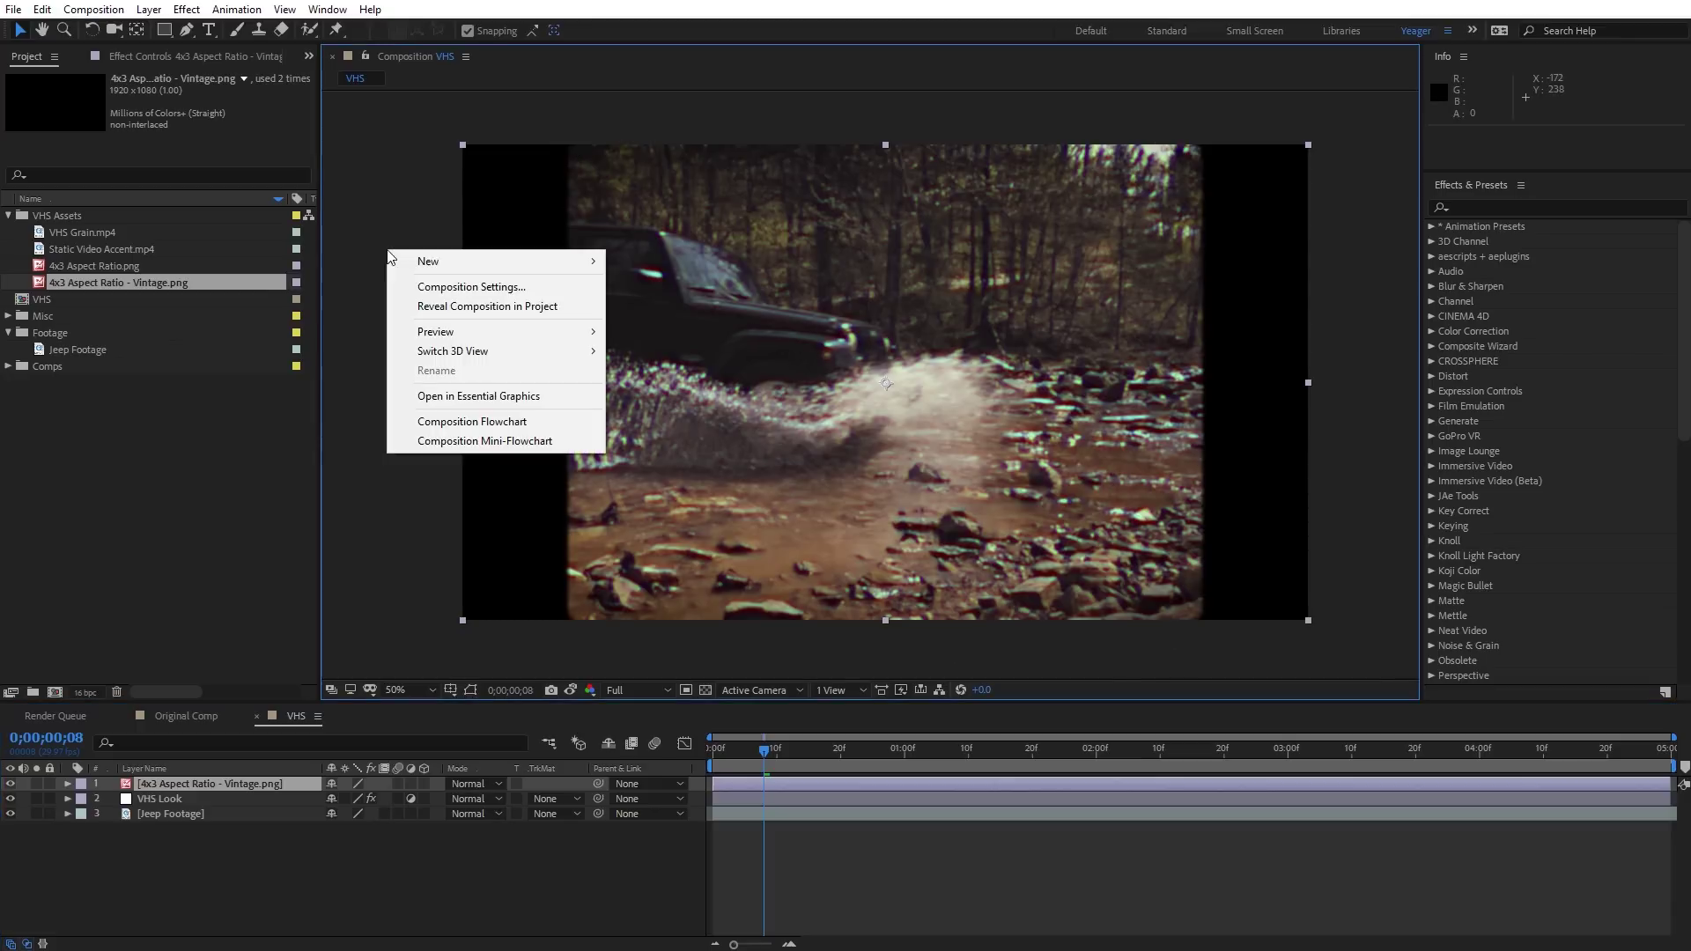
{"action": "left_click", "coordinate": [447, 288]}
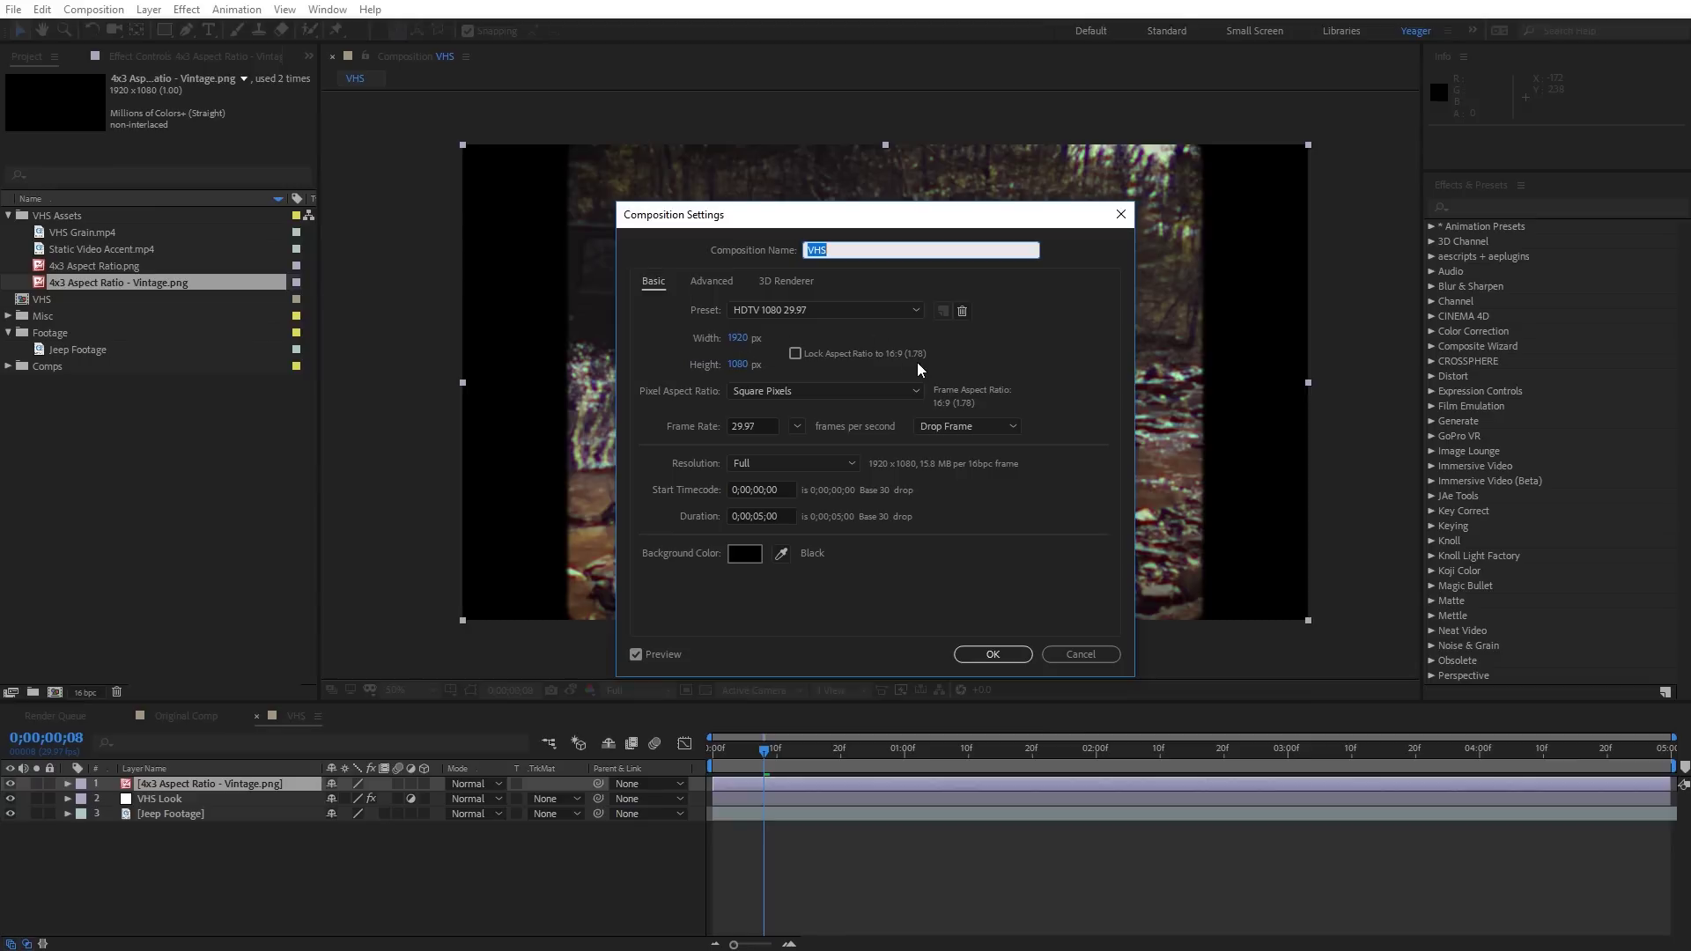
{"action": "left_click", "coordinate": [999, 655]}
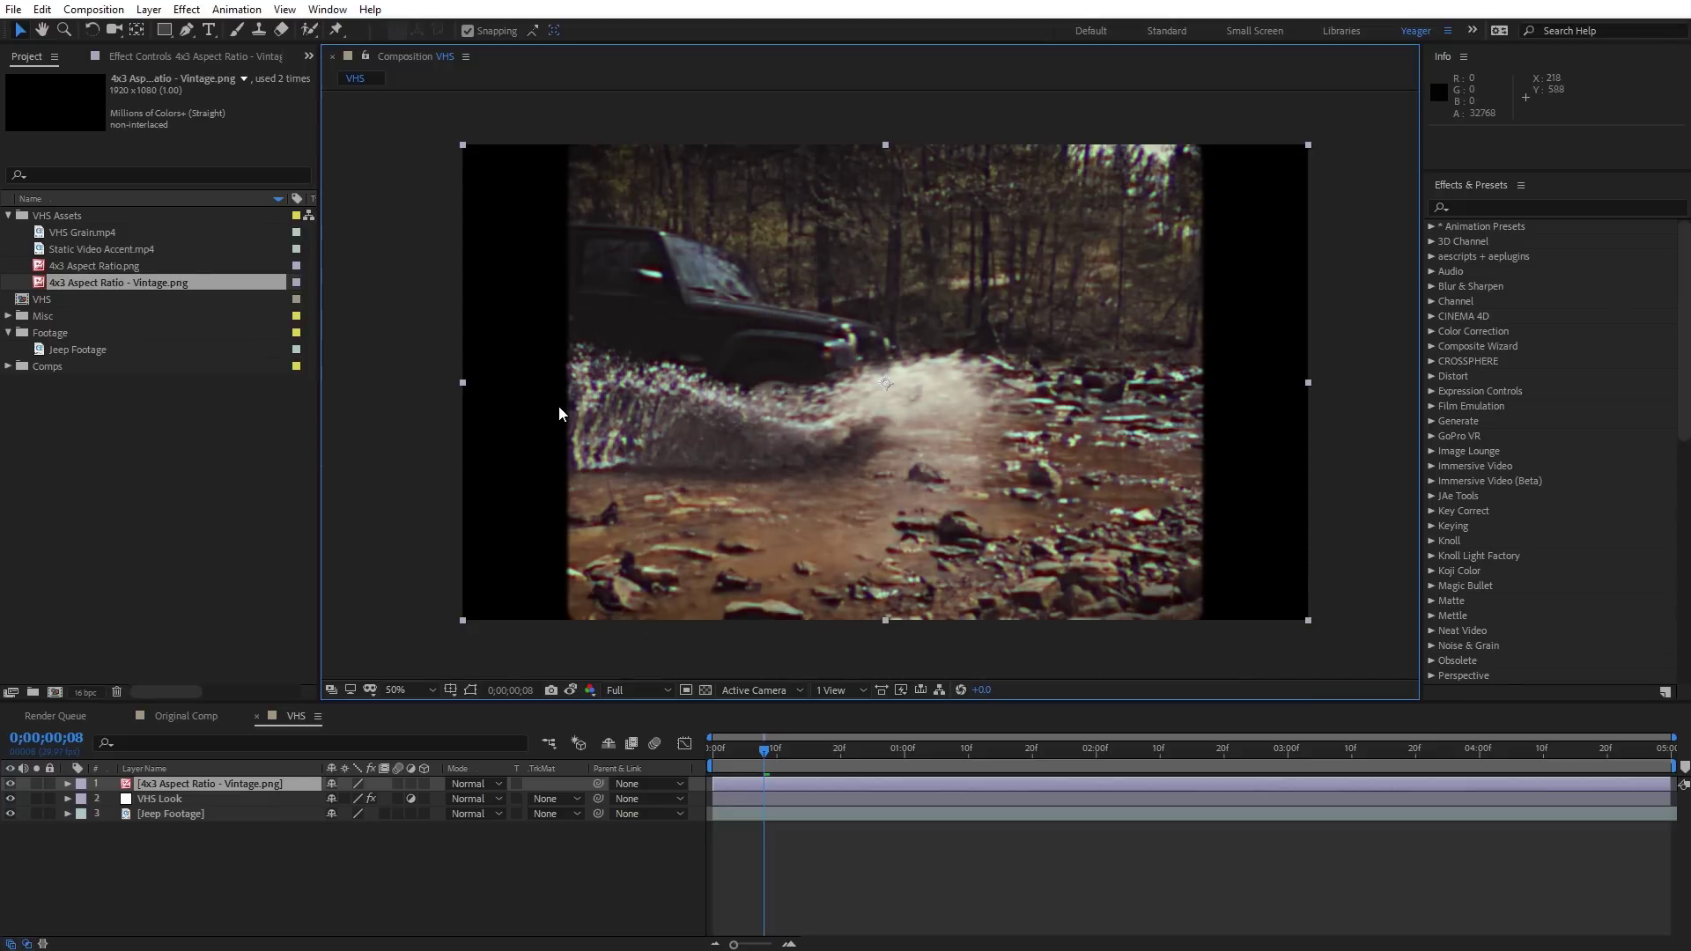
- Add VHS Grain.mp4 in Overlay mode, then add Static Video Accent.mp4 to the comp
{"action": "left_click", "coordinate": [70, 235]}
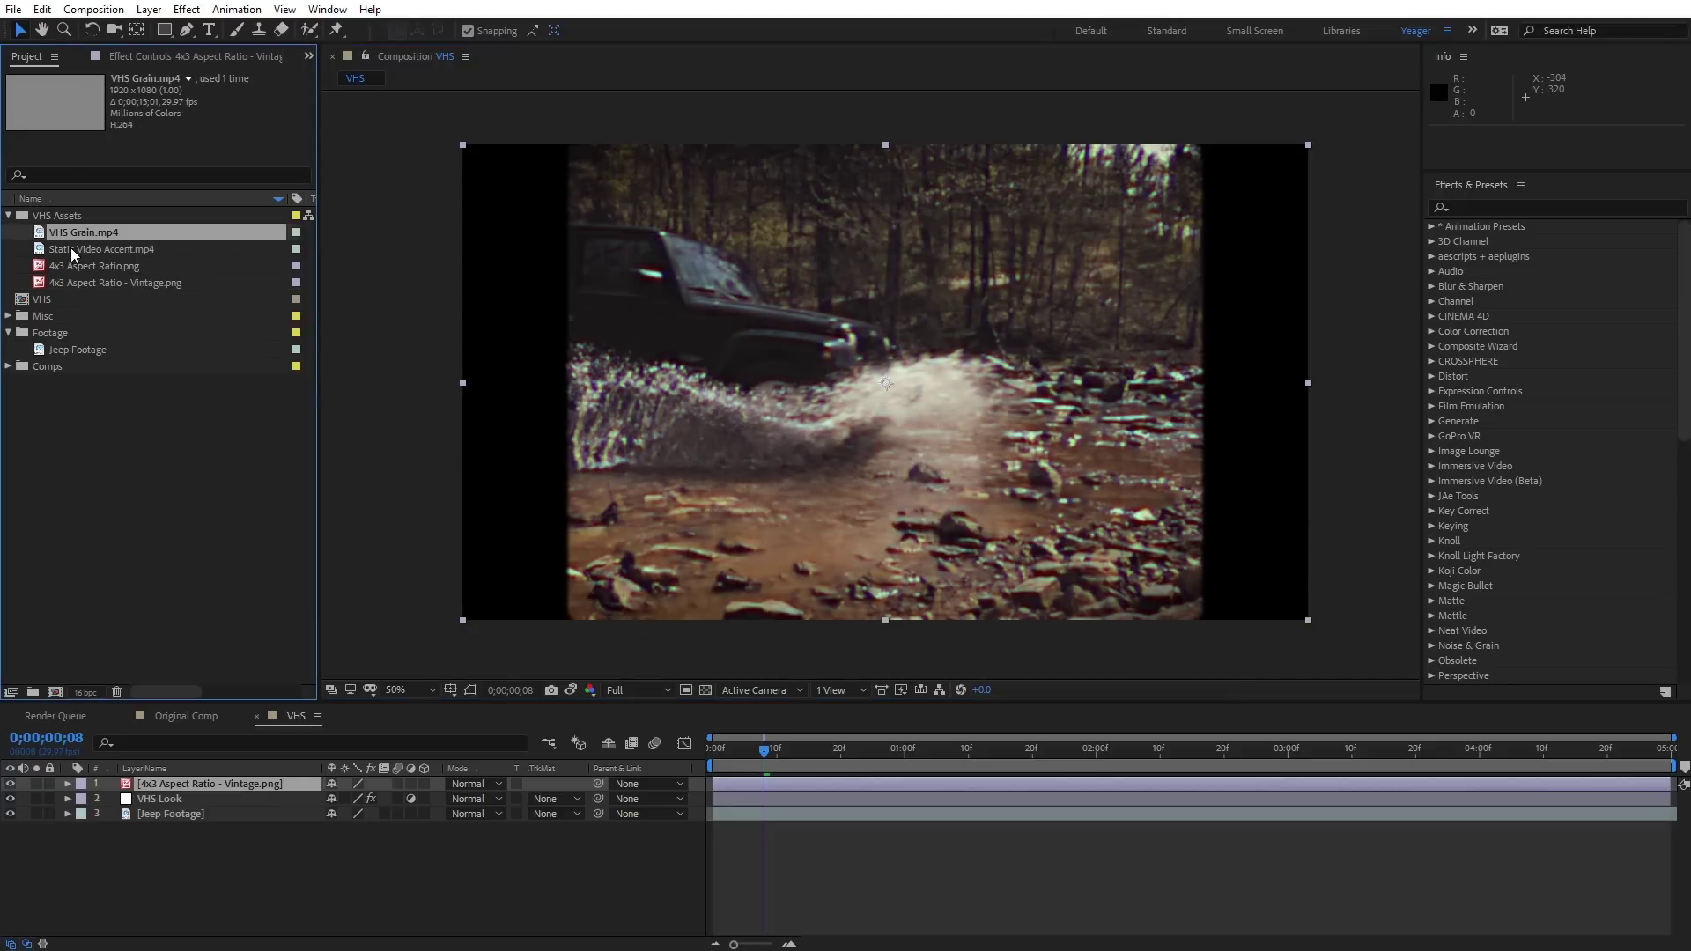
{"action": "left_click_drag", "start_coordinate": [71, 233], "coordinate": [238, 793]}
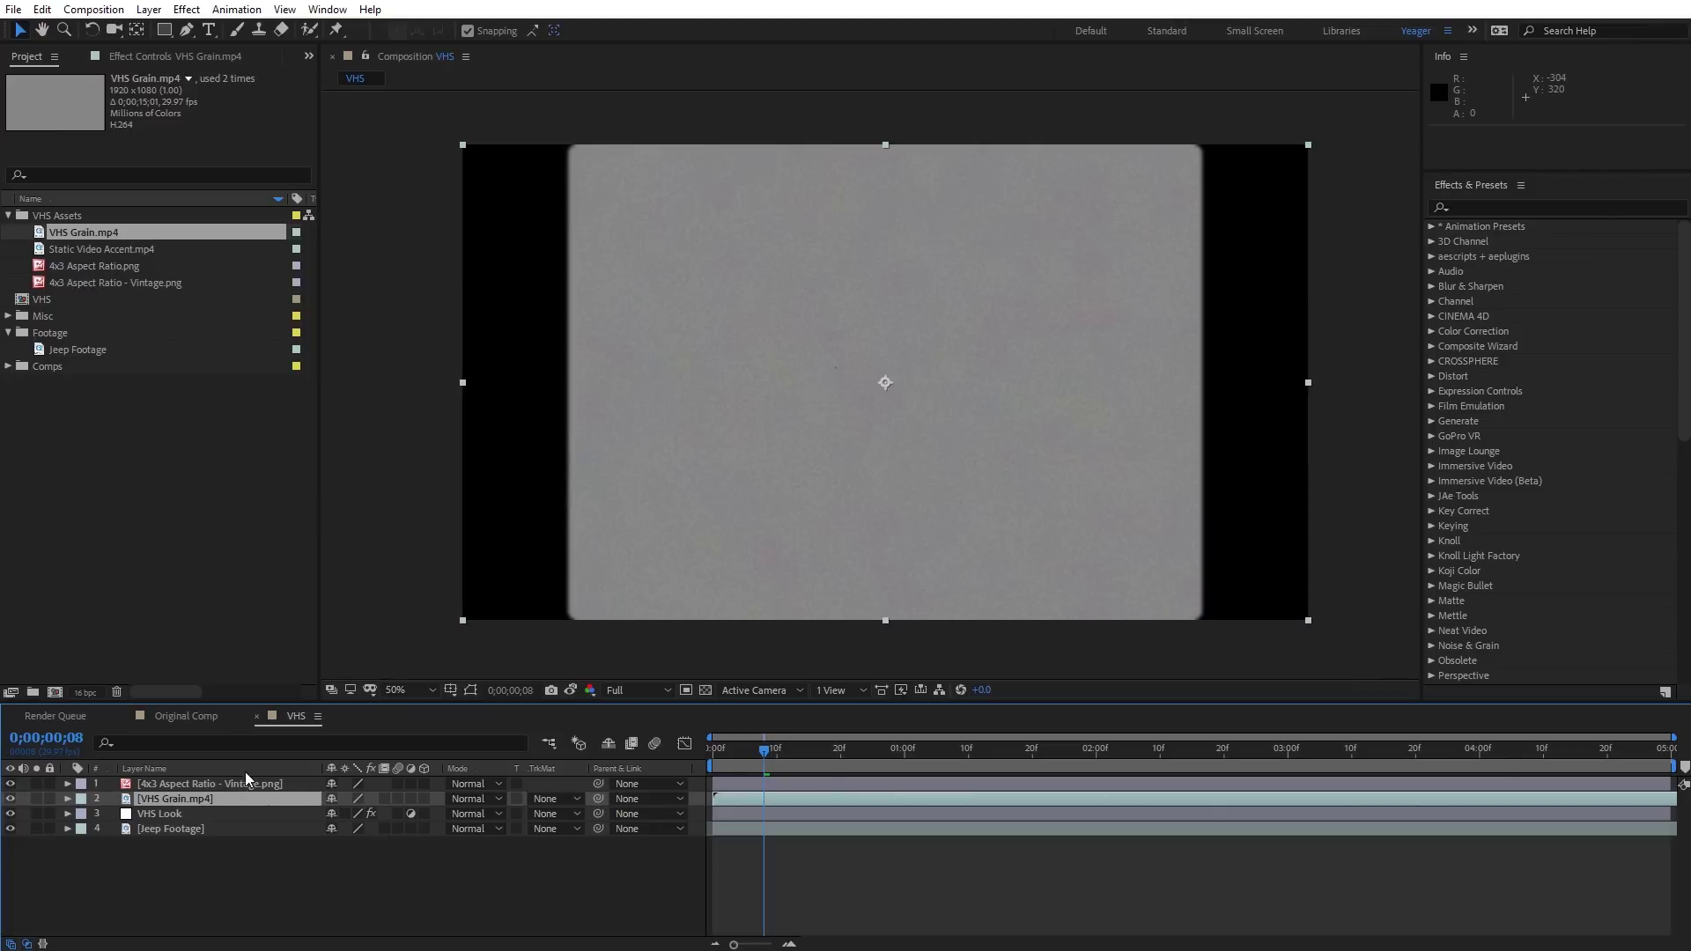
{"action": "left_click", "coordinate": [480, 798]}
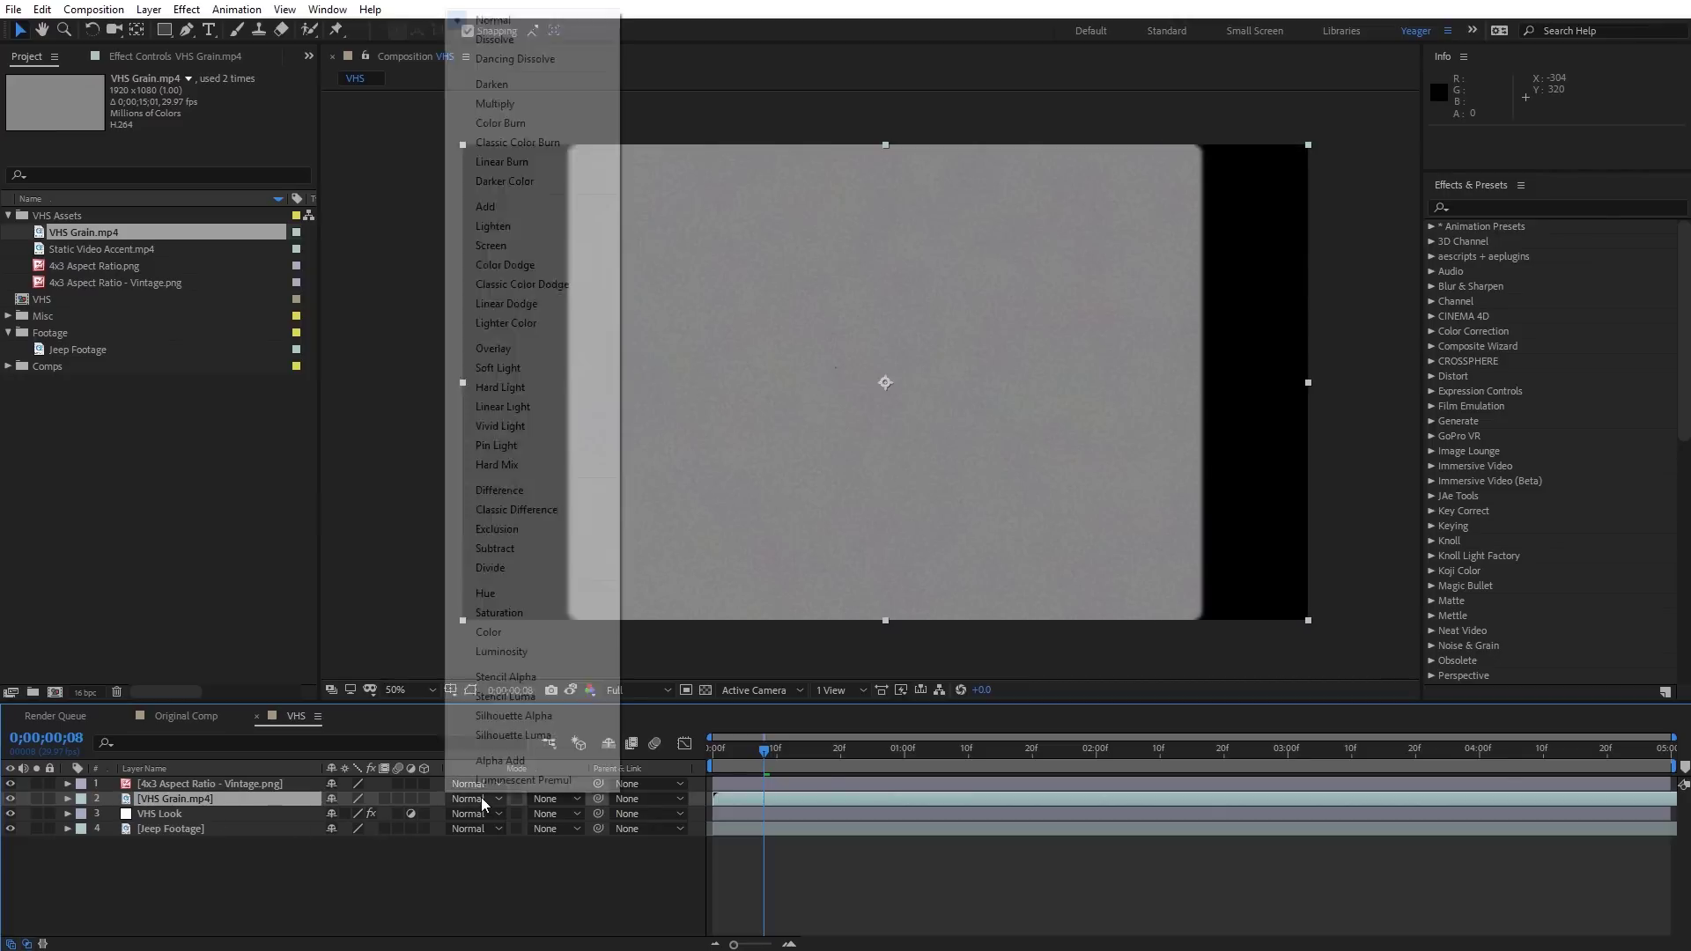
{"action": "left_click", "coordinate": [552, 350]}
{"action": "mouse_move", "coordinate": [764, 750]}
{"action": "left_mouse_down"}
{"action": "mouse_move", "coordinate": [927, 753]}
{"action": "mouse_move", "coordinate": [746, 757]}
{"action": "left_mouse_up"}
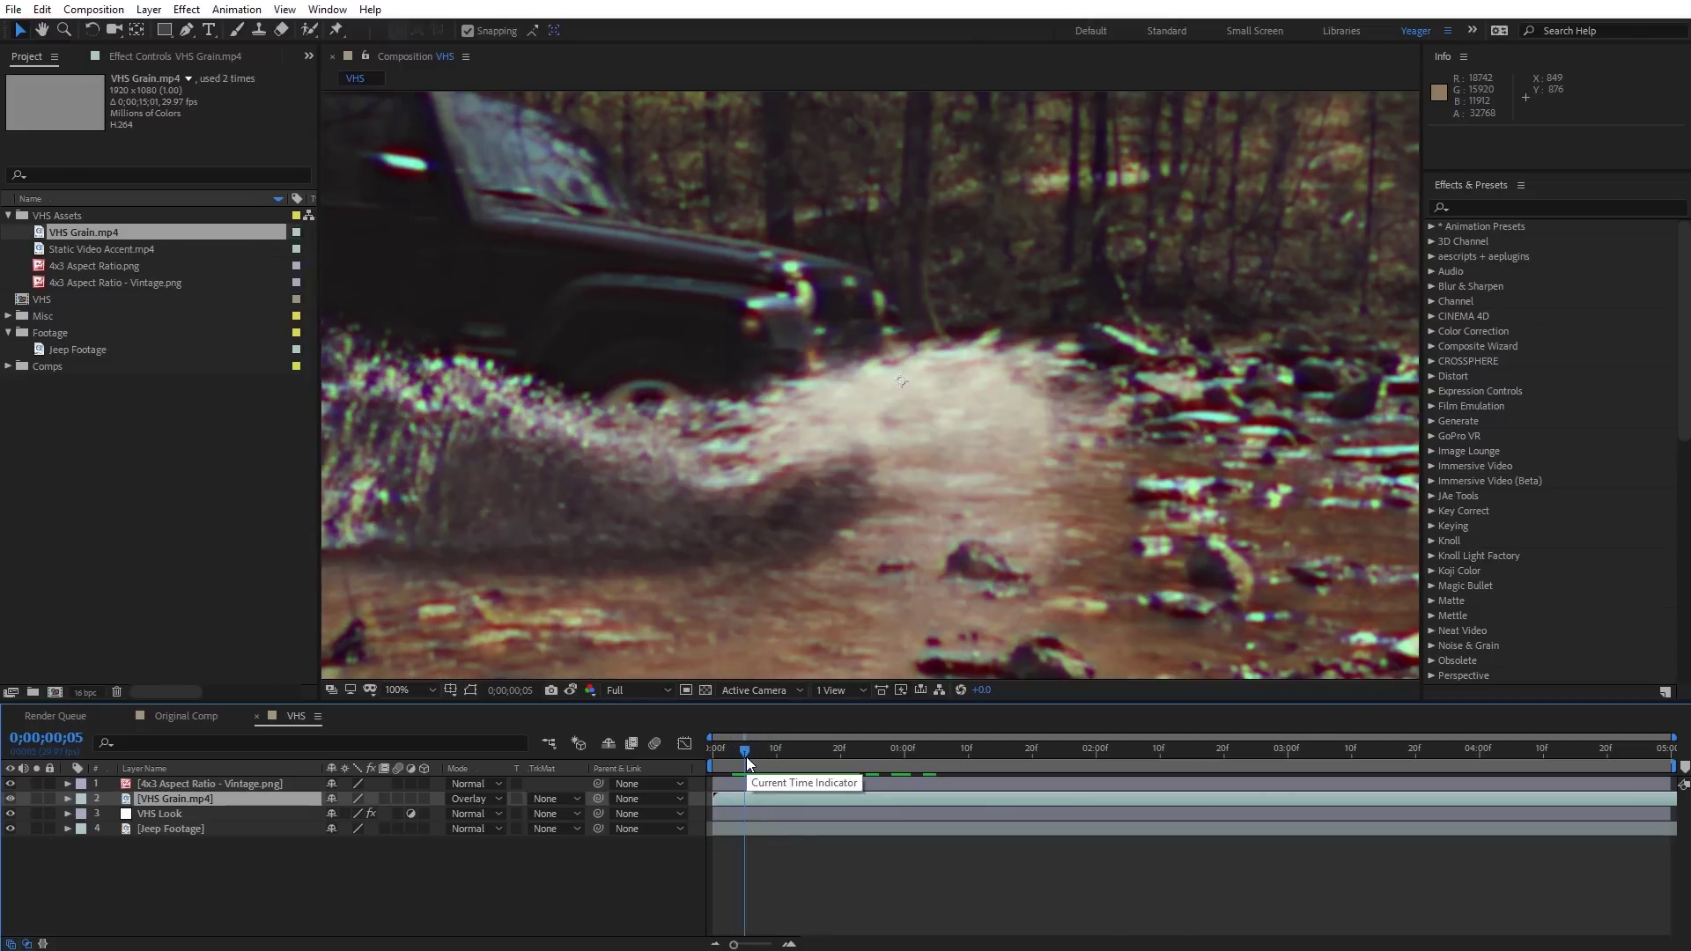
{"action": "left_click_drag", "start_coordinate": [111, 250], "coordinate": [197, 805]}
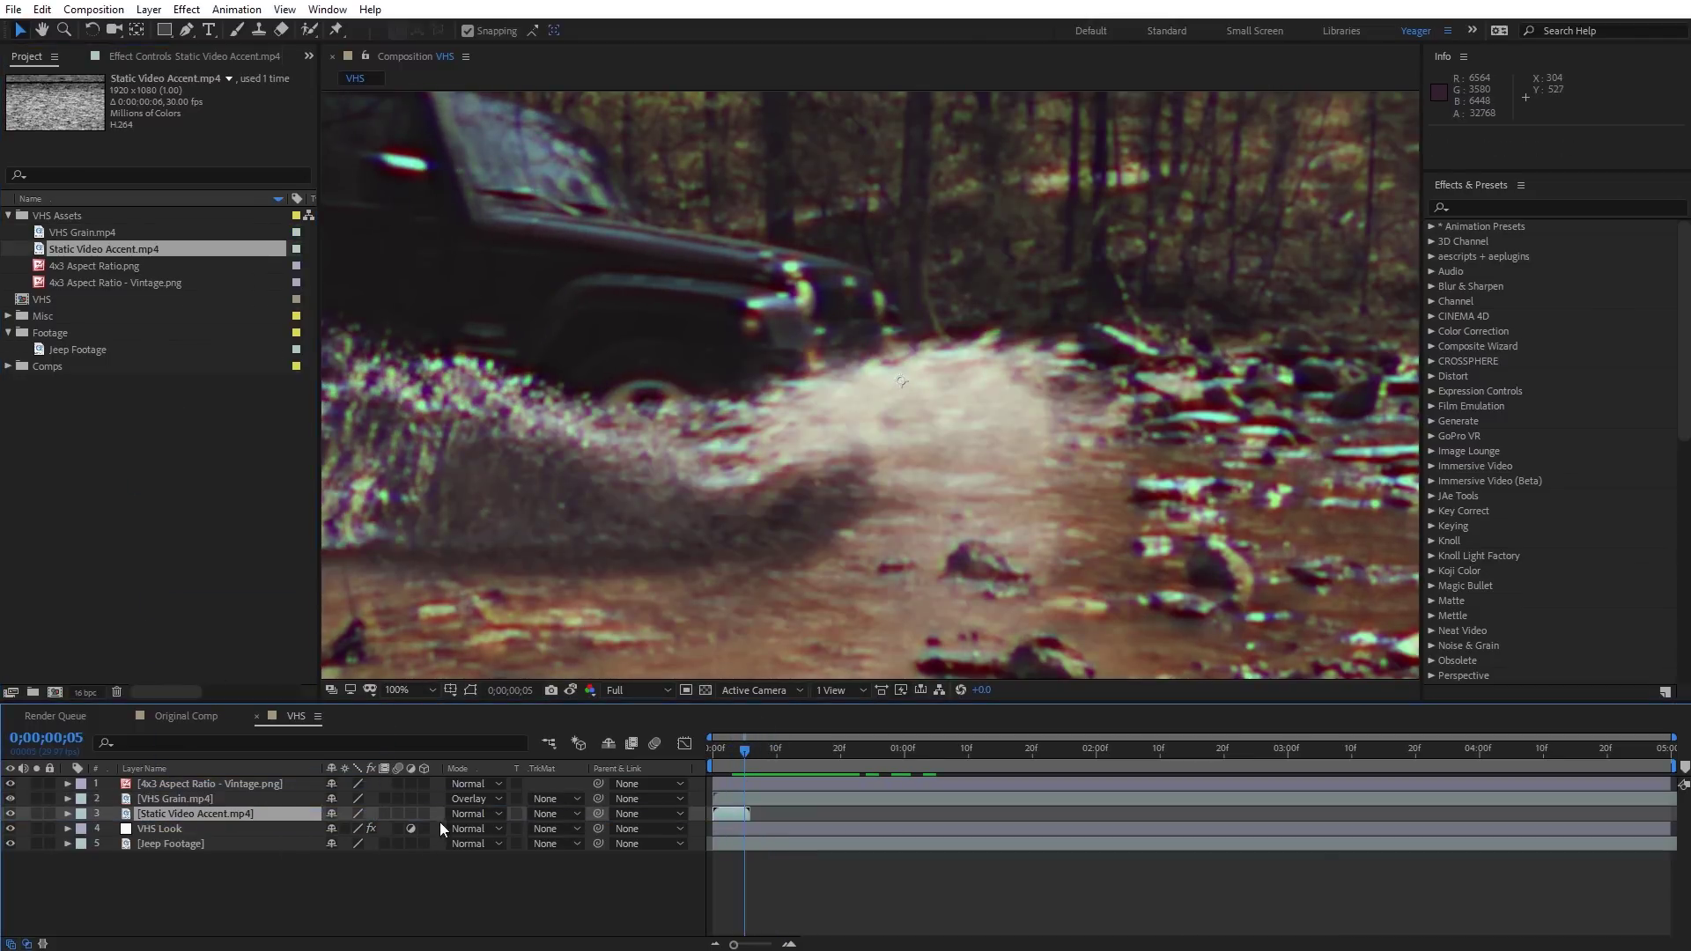
- From the composition start, set the Static Video Accent.mp4 layer's blend mode to Screen
{"action": "key", "text": "Home"}
{"action": "key", "text": "comma"}
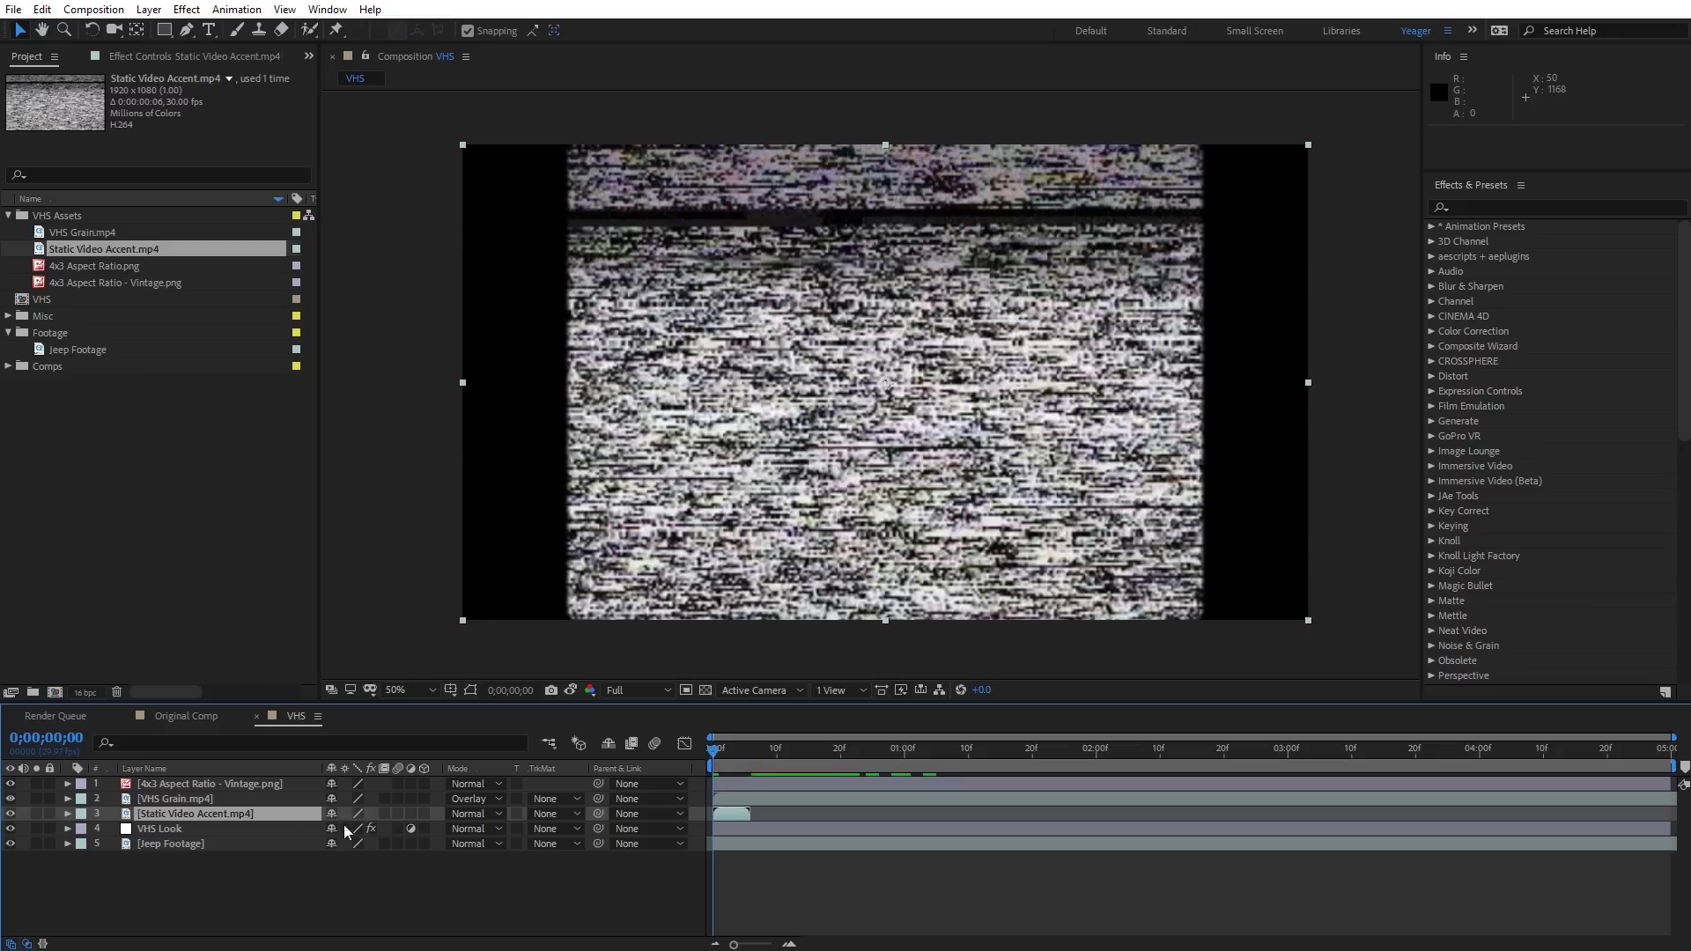
{"action": "left_click", "coordinate": [470, 818]}
{"action": "left_click", "coordinate": [548, 262]}
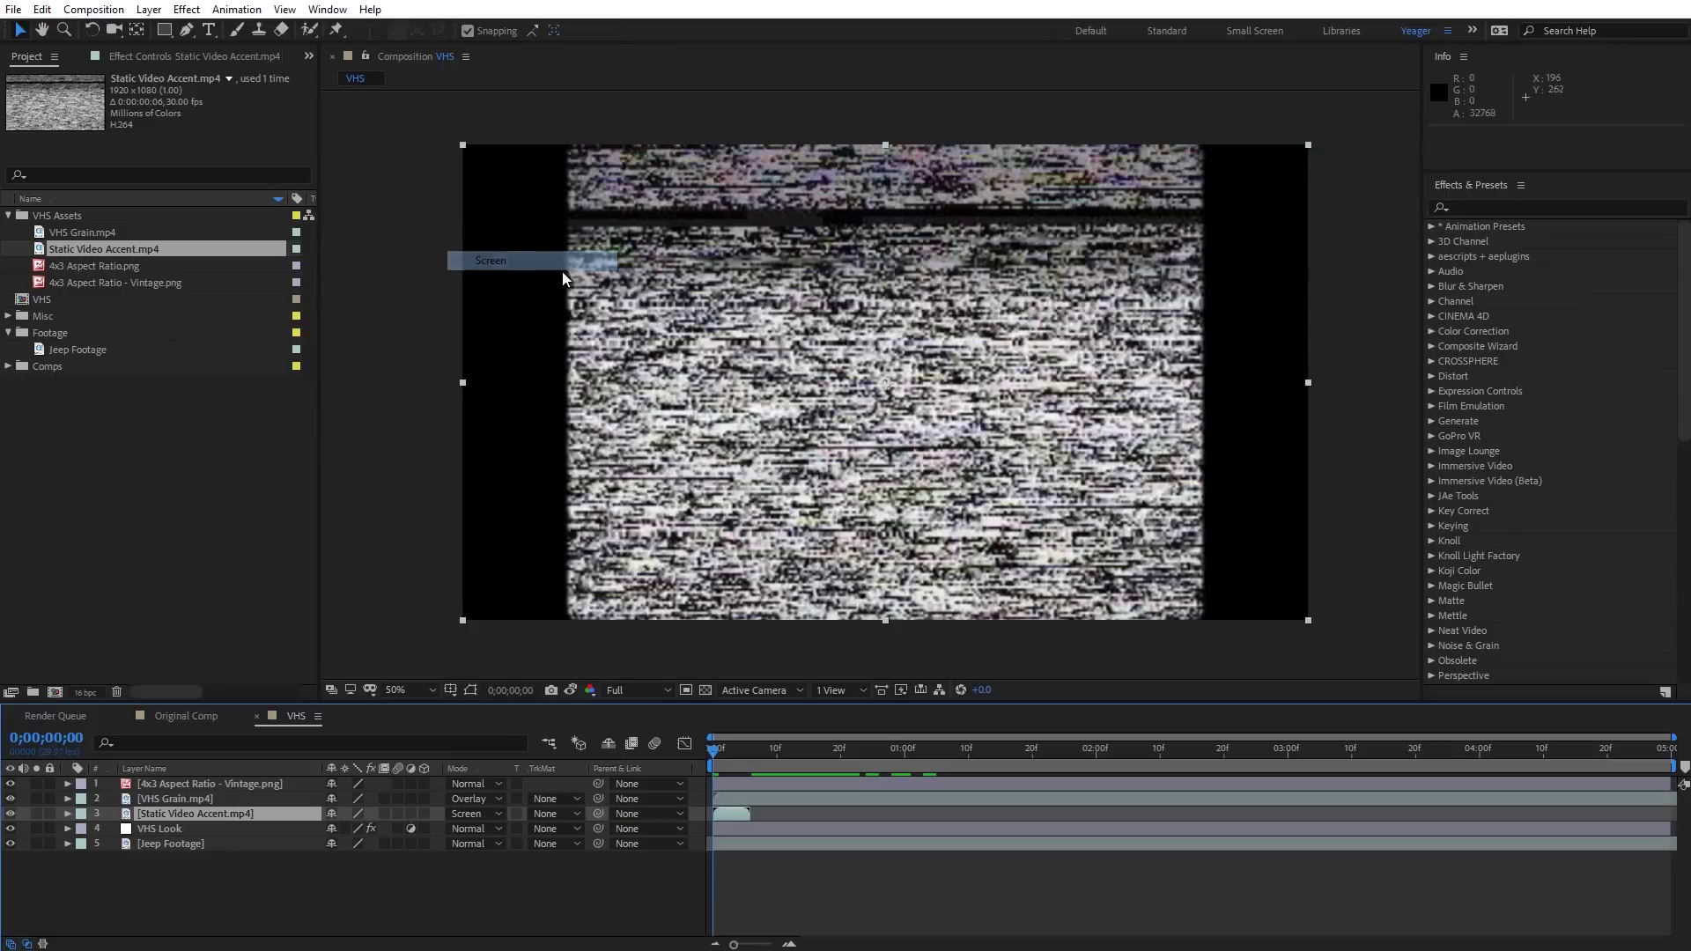
- Scrub the static clip and play a short preview from frame 16 to check the flash
{"action": "left_click_drag", "start_coordinate": [718, 756], "coordinate": [694, 752]}
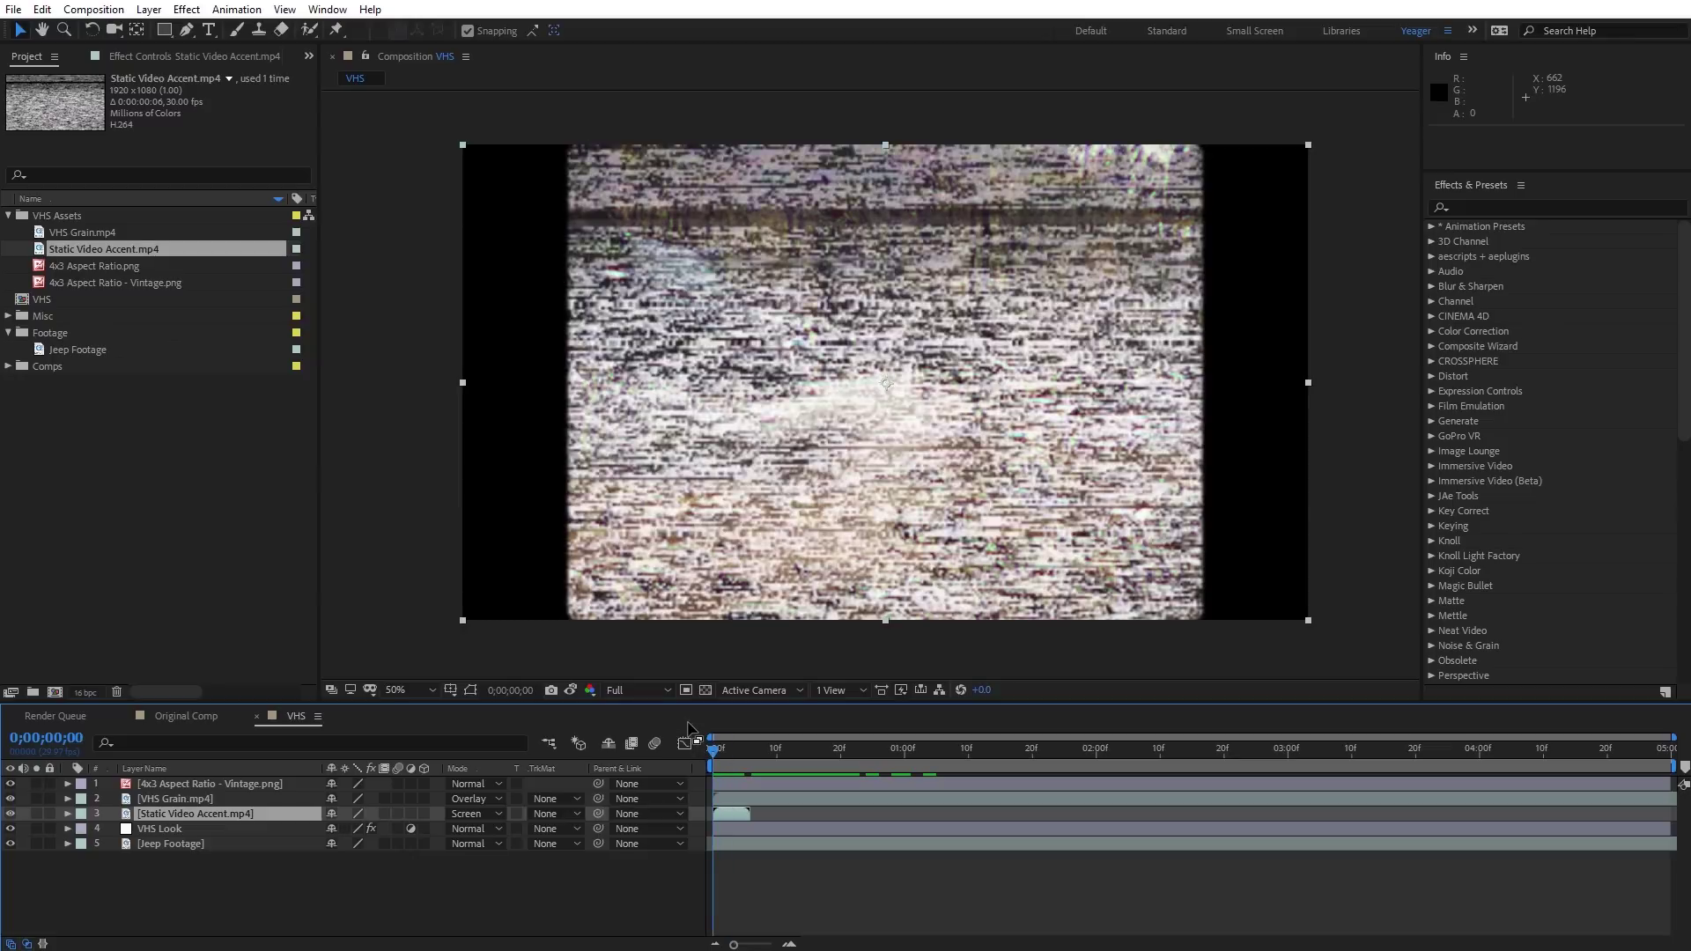
{"action": "left_click", "coordinate": [810, 752]}
{"action": "key", "text": "space"}
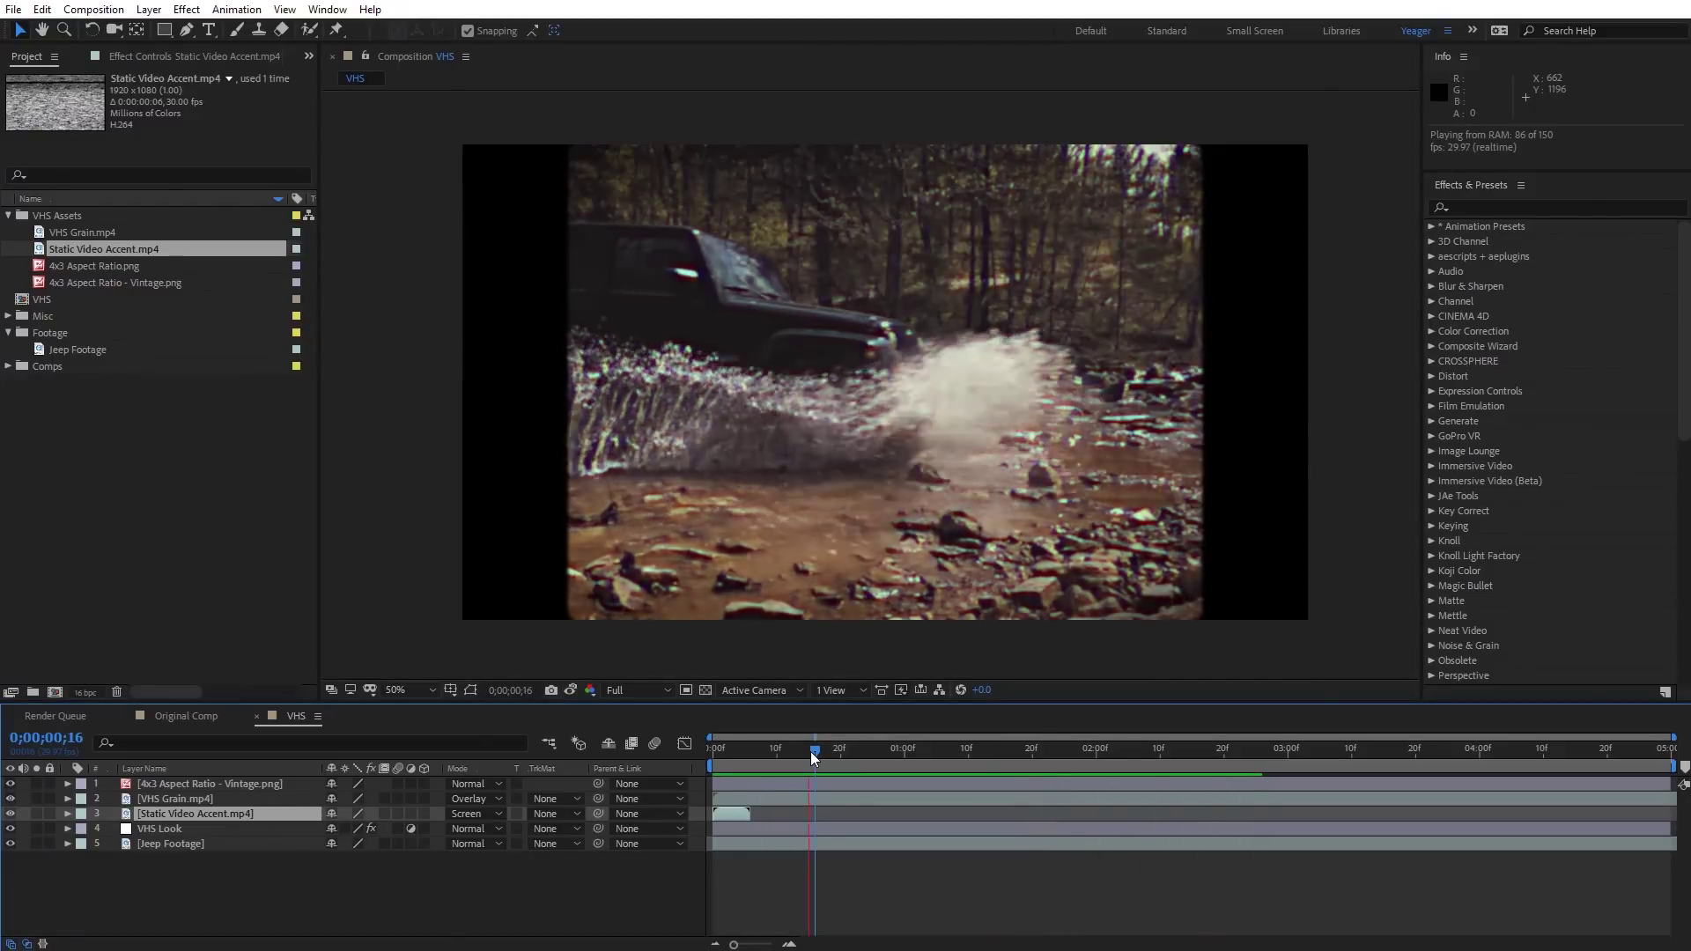
{"action": "key", "text": "space"}
- Create an adjustment layer named 'VHS Shake' and move it above the VHS Grain layer
{"action": "right_click", "coordinate": [407, 448]}
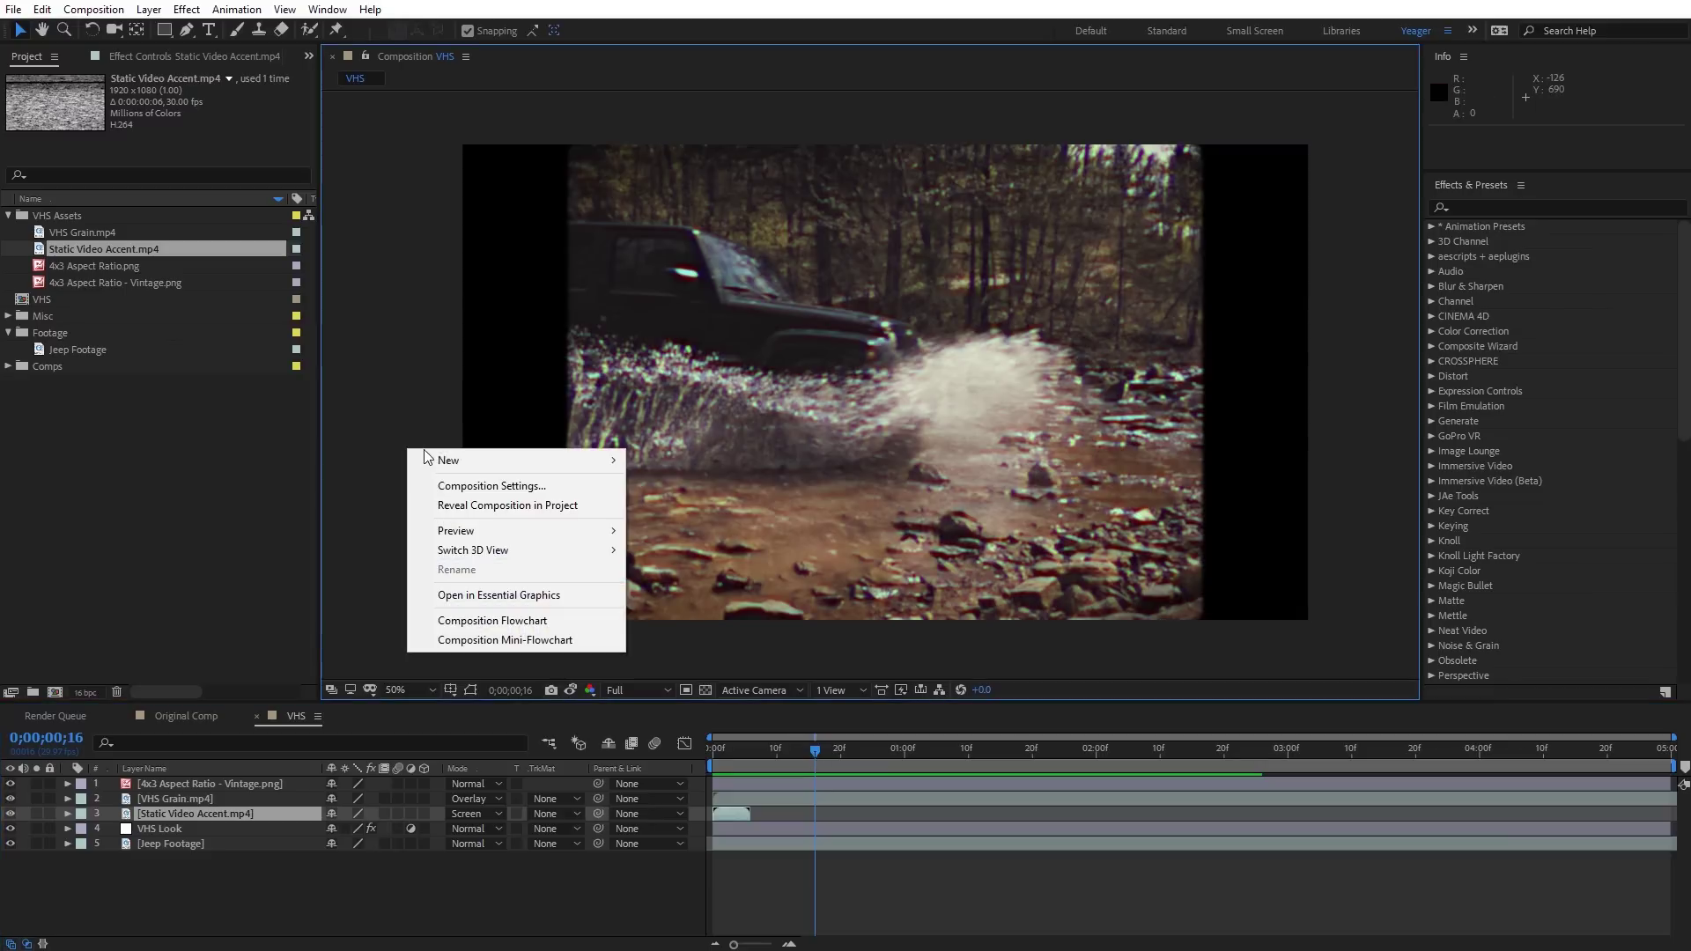
{"action": "mouse_move", "coordinate": [440, 460]}
{"action": "left_click", "coordinate": [694, 602]}
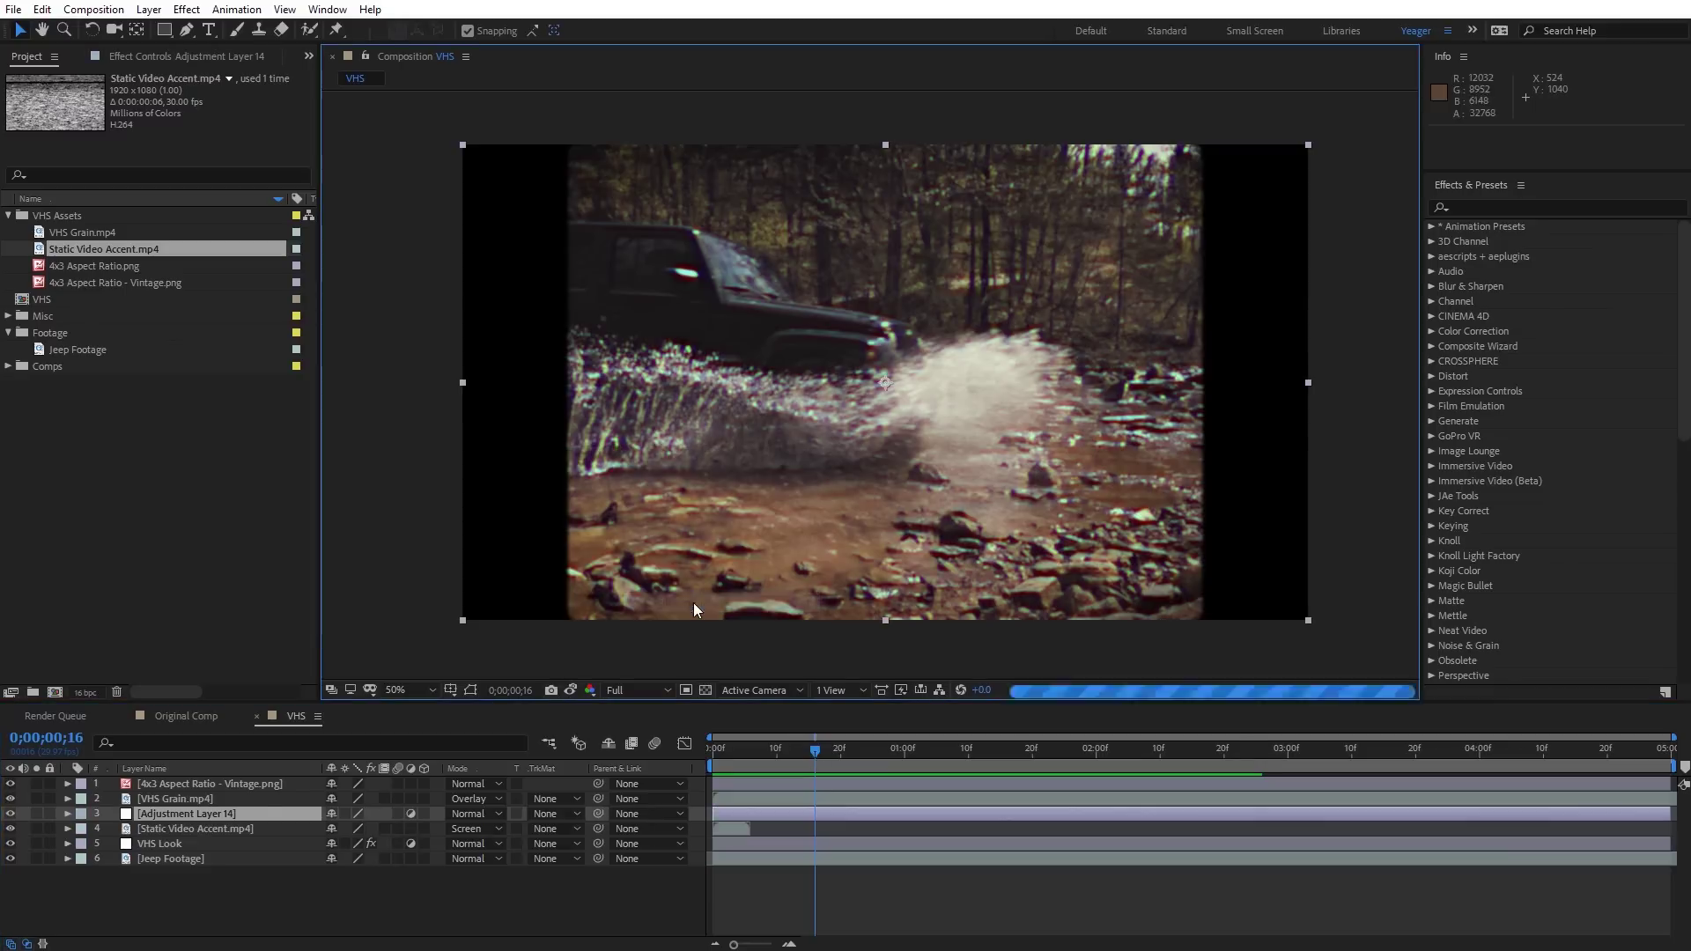
{"action": "key", "text": "Return"}
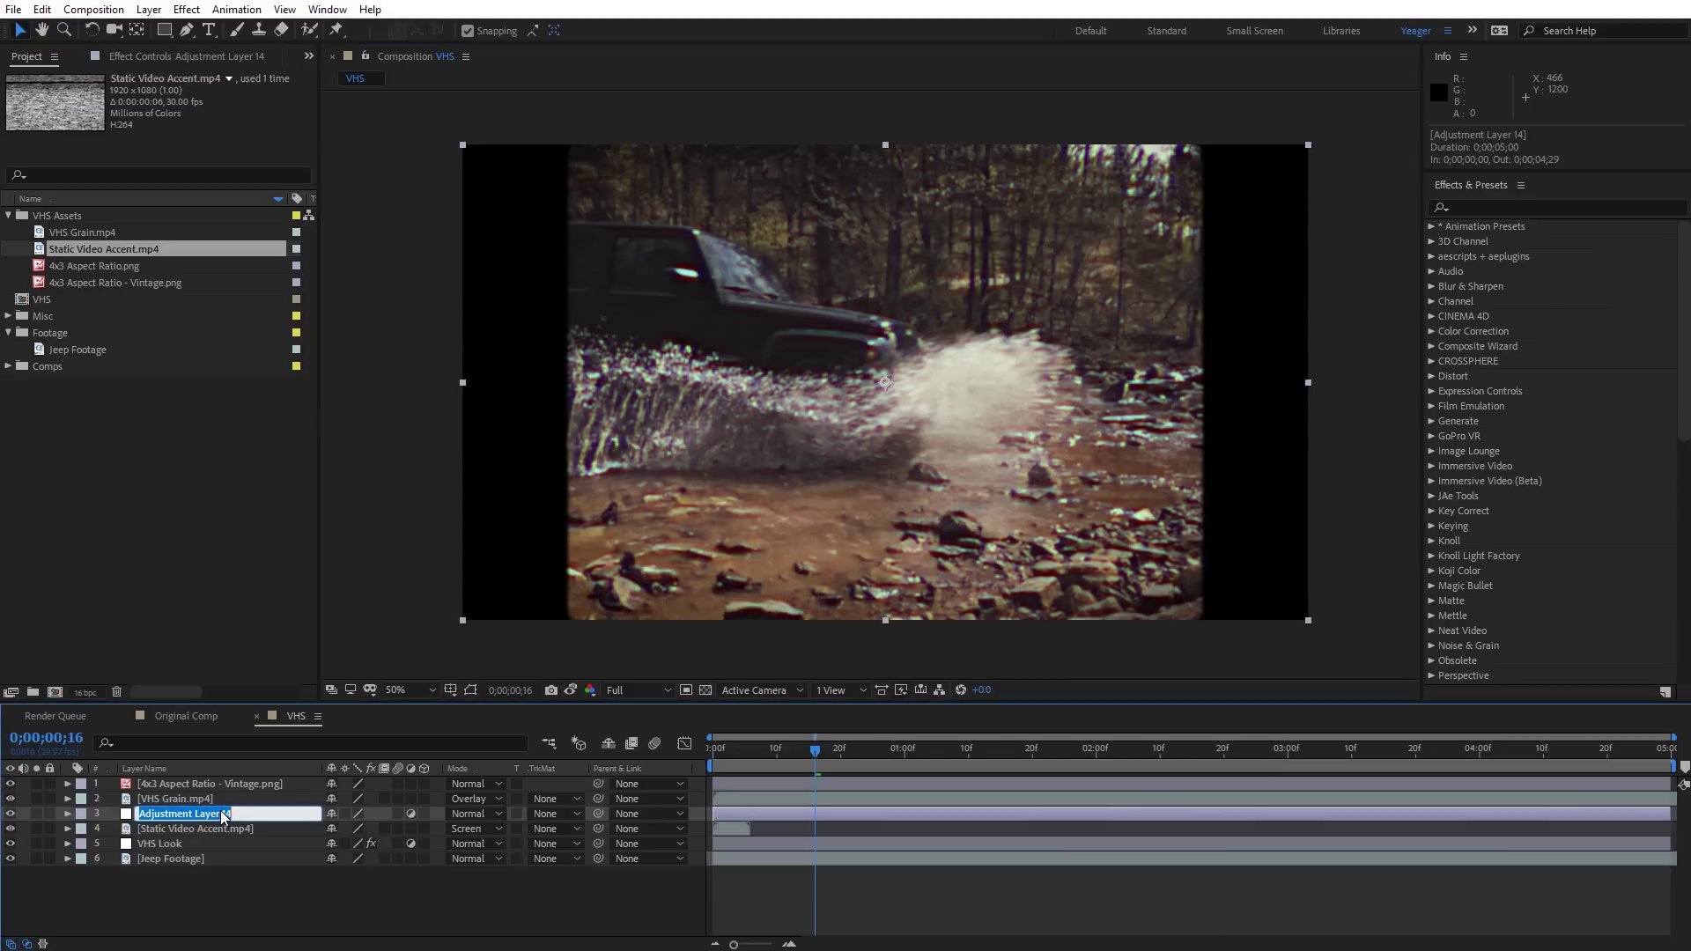
{"action": "type", "text": "VHS Shake"}
{"action": "key", "text": "Return"}
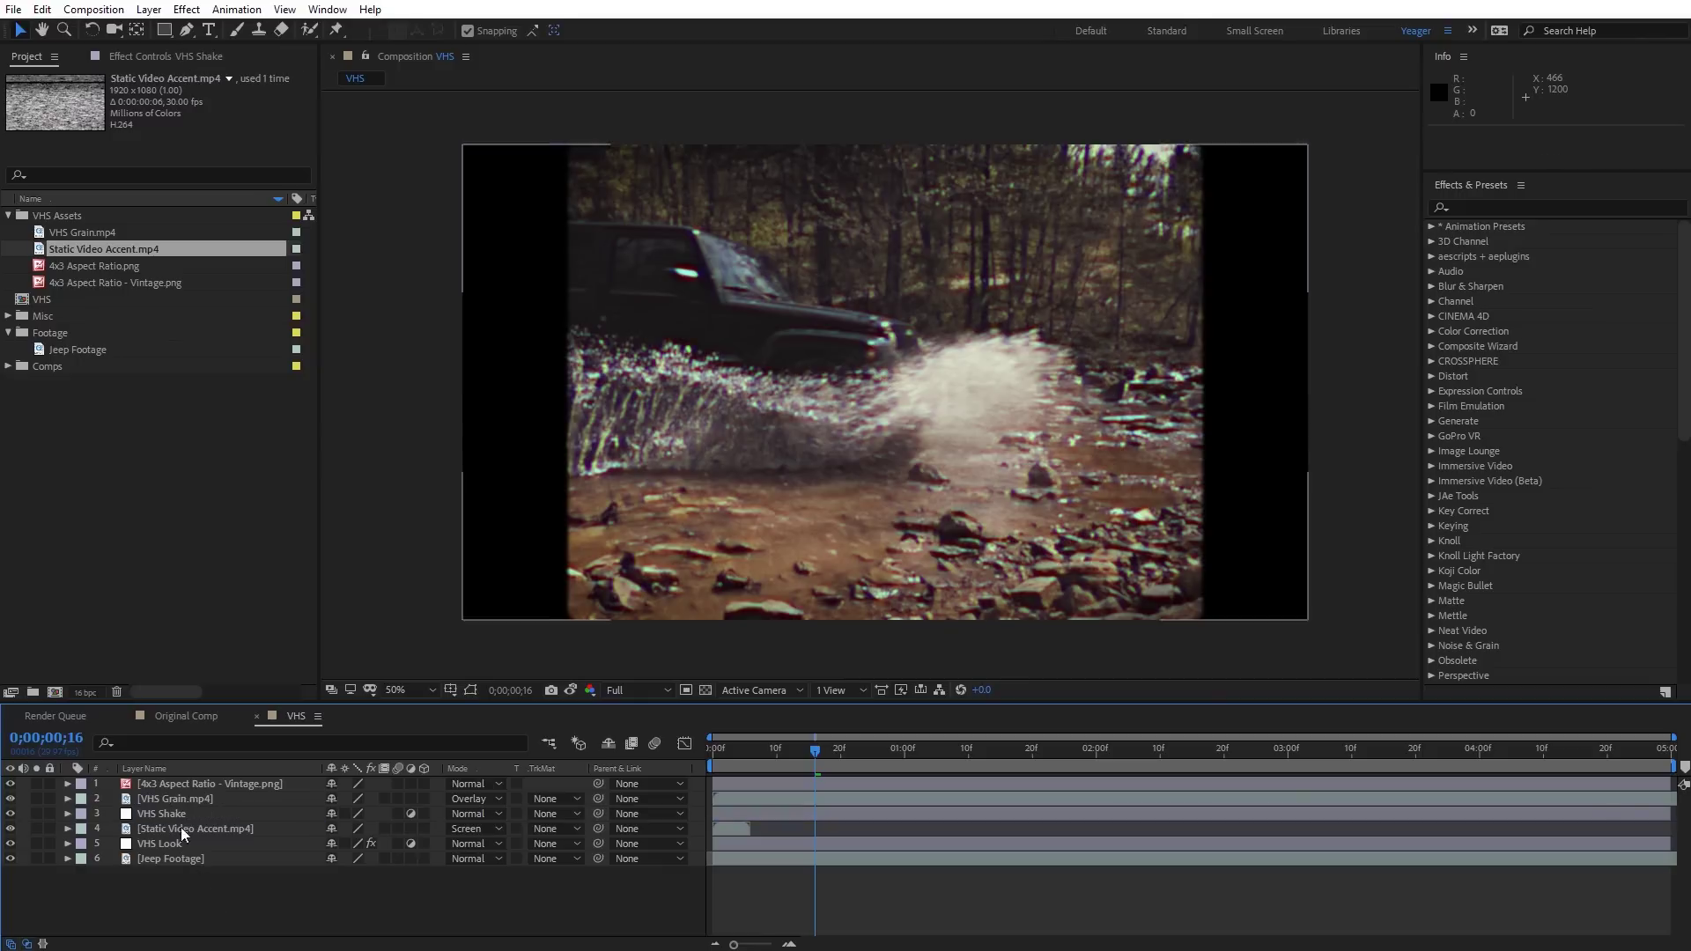
{"action": "mouse_move", "coordinate": [164, 812]}
{"action": "left_mouse_down"}
{"action": "mouse_move", "coordinate": [180, 800]}
{"action": "mouse_move", "coordinate": [163, 784]}
{"action": "left_mouse_up"}
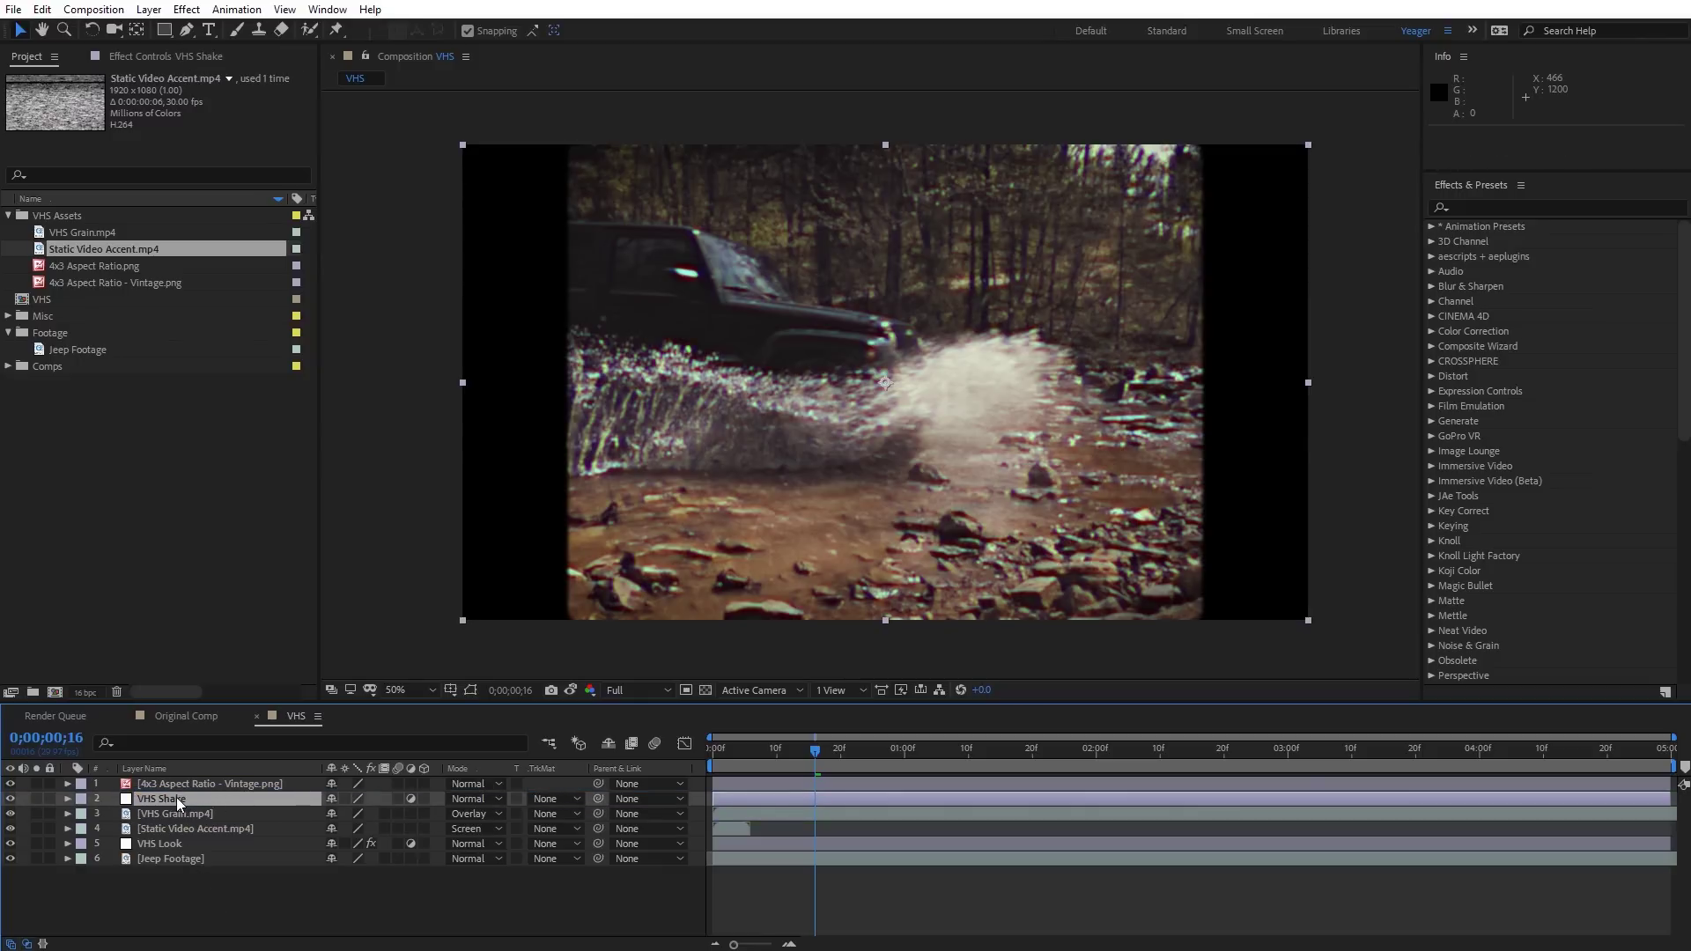
- Apply Distort > Transform to the VHS Shake layer
{"action": "left_click", "coordinate": [186, 9]}
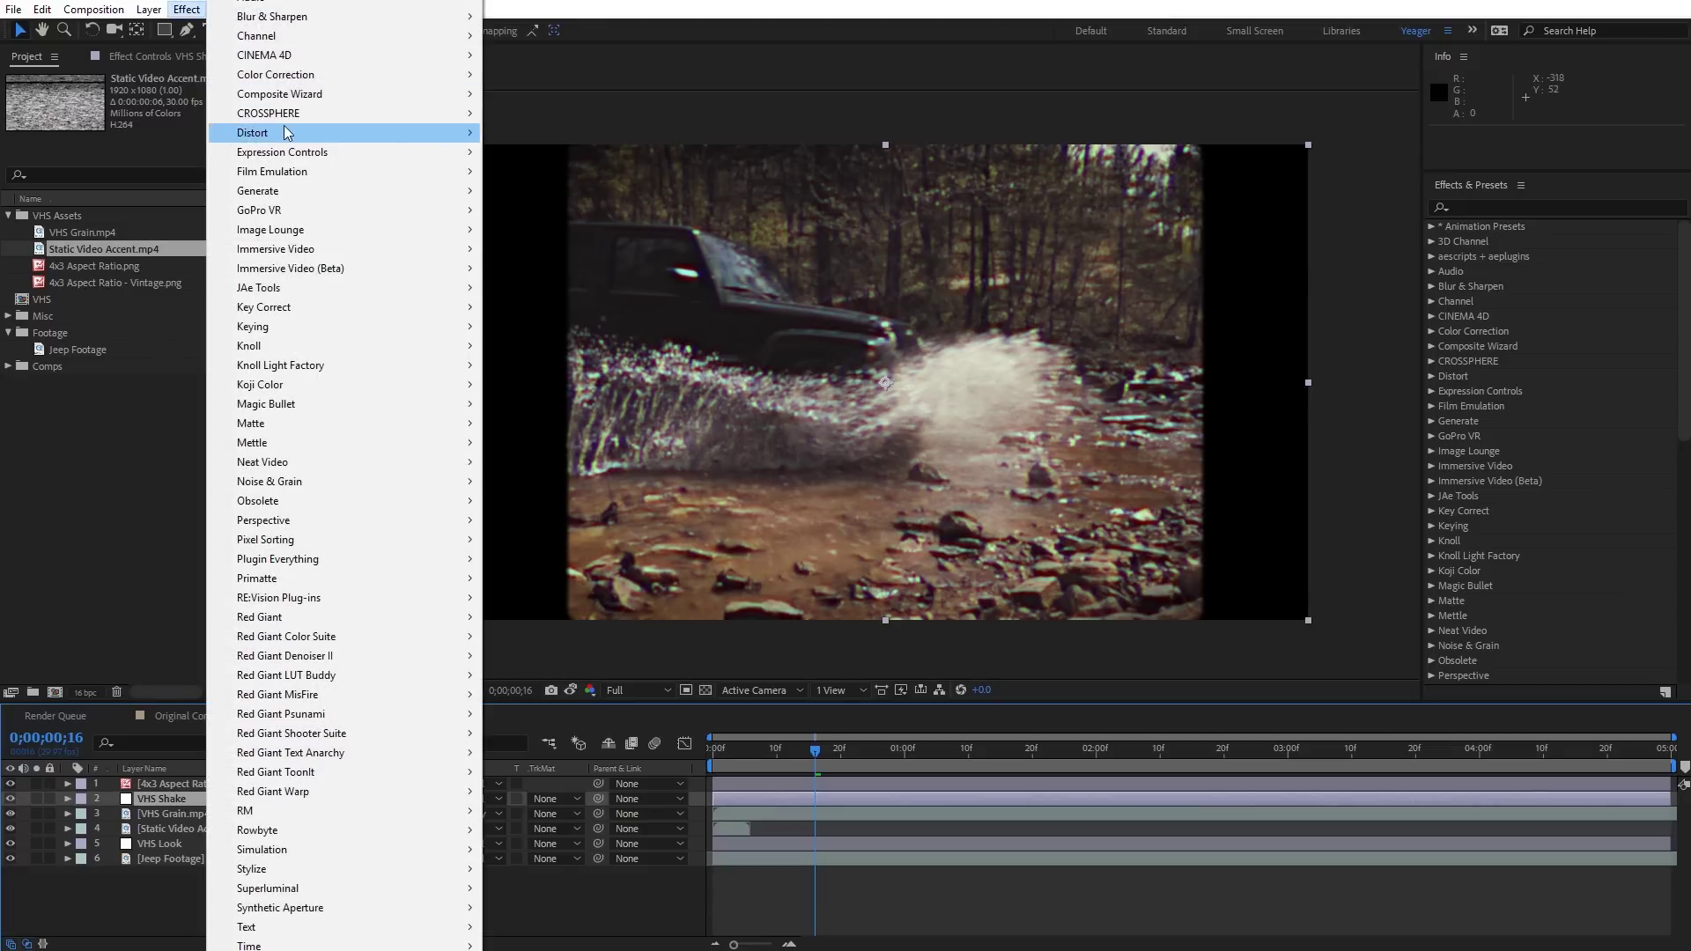
{"action": "mouse_move", "coordinate": [282, 132]}
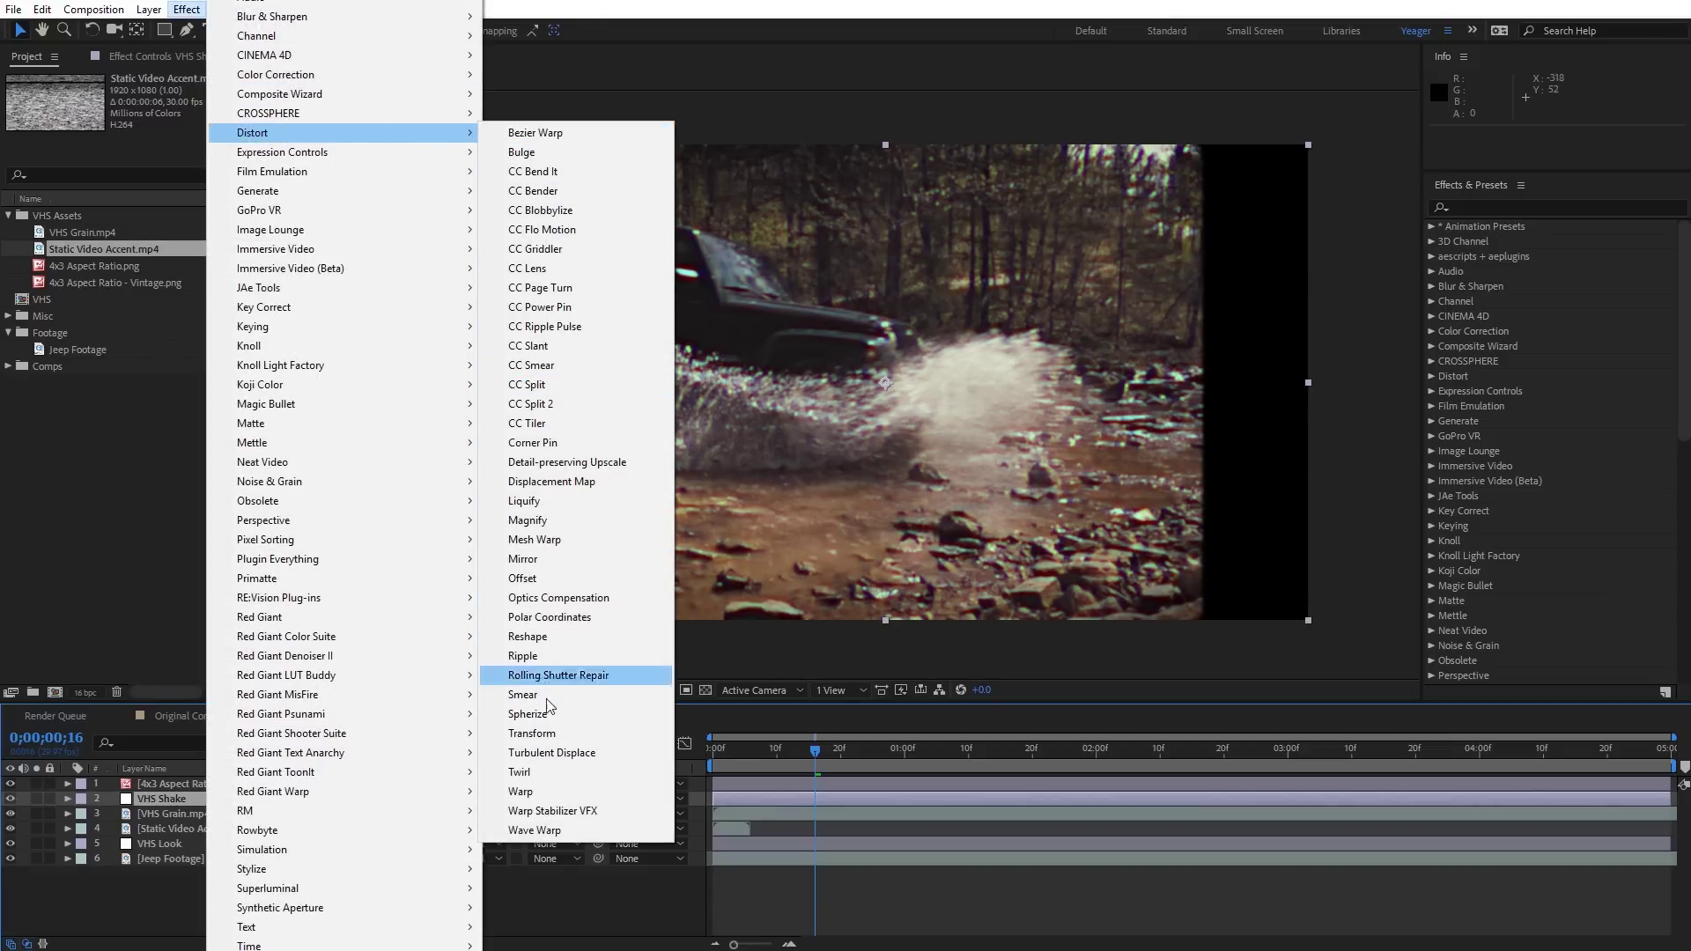
{"action": "left_click", "coordinate": [548, 733]}
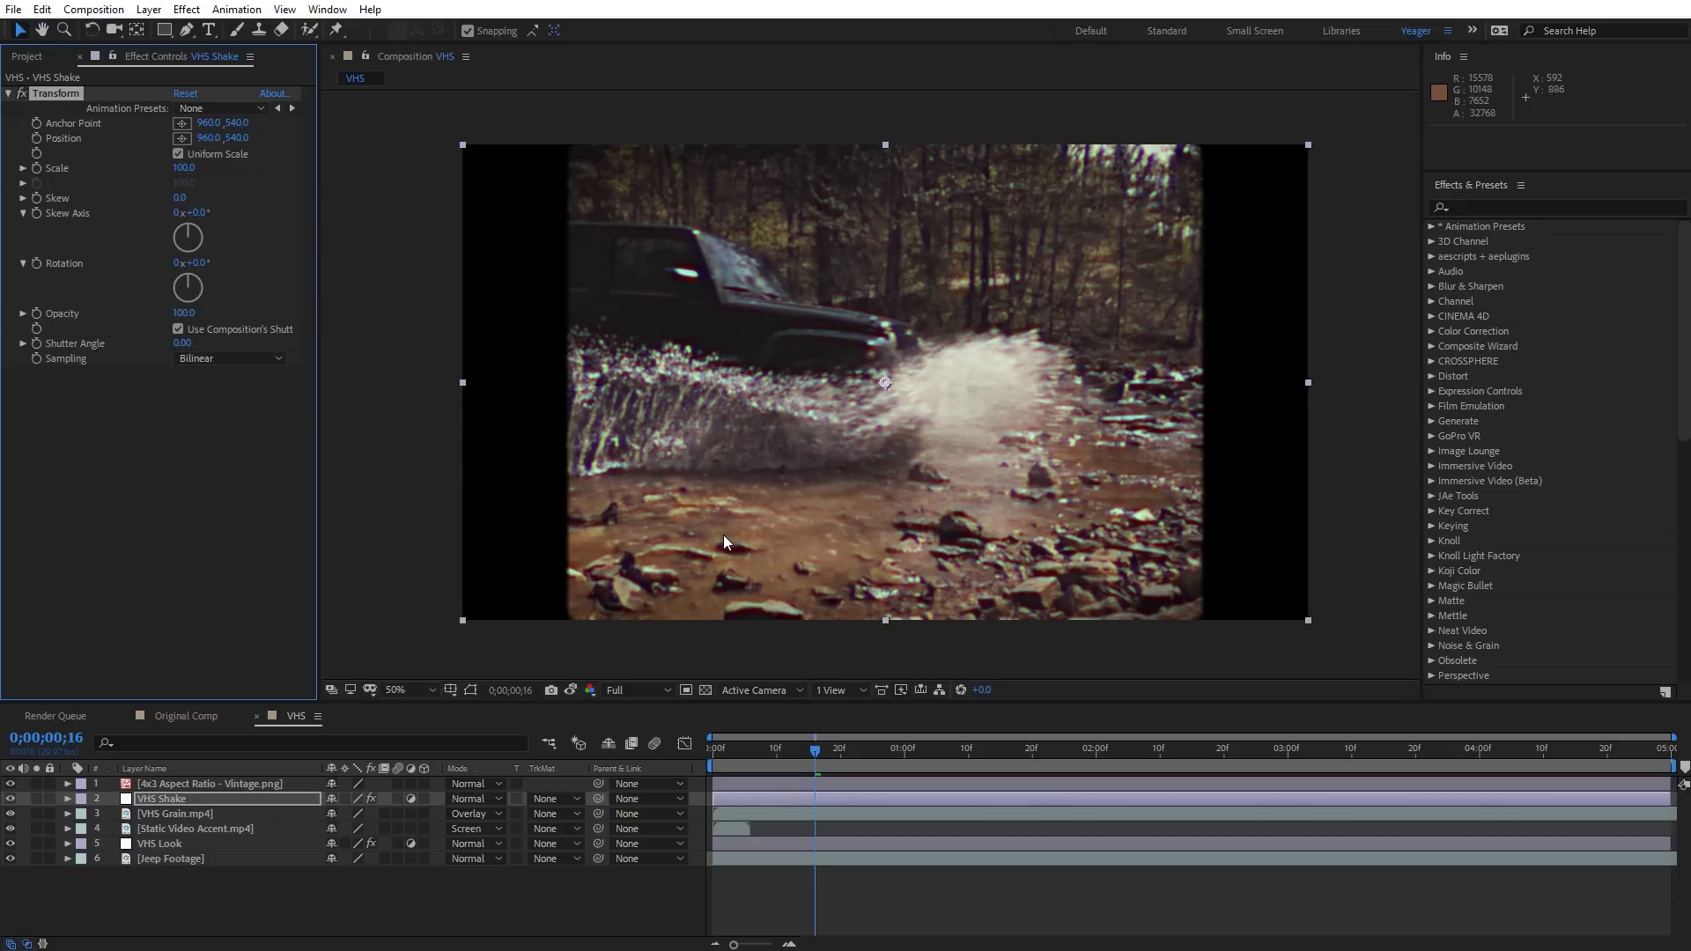
- Give VHS Shake's Transform Position a wiggle(7,2) expression and scrub to check the jitter
{"action": "left_click", "coordinate": [35, 139], "text": "alt"}
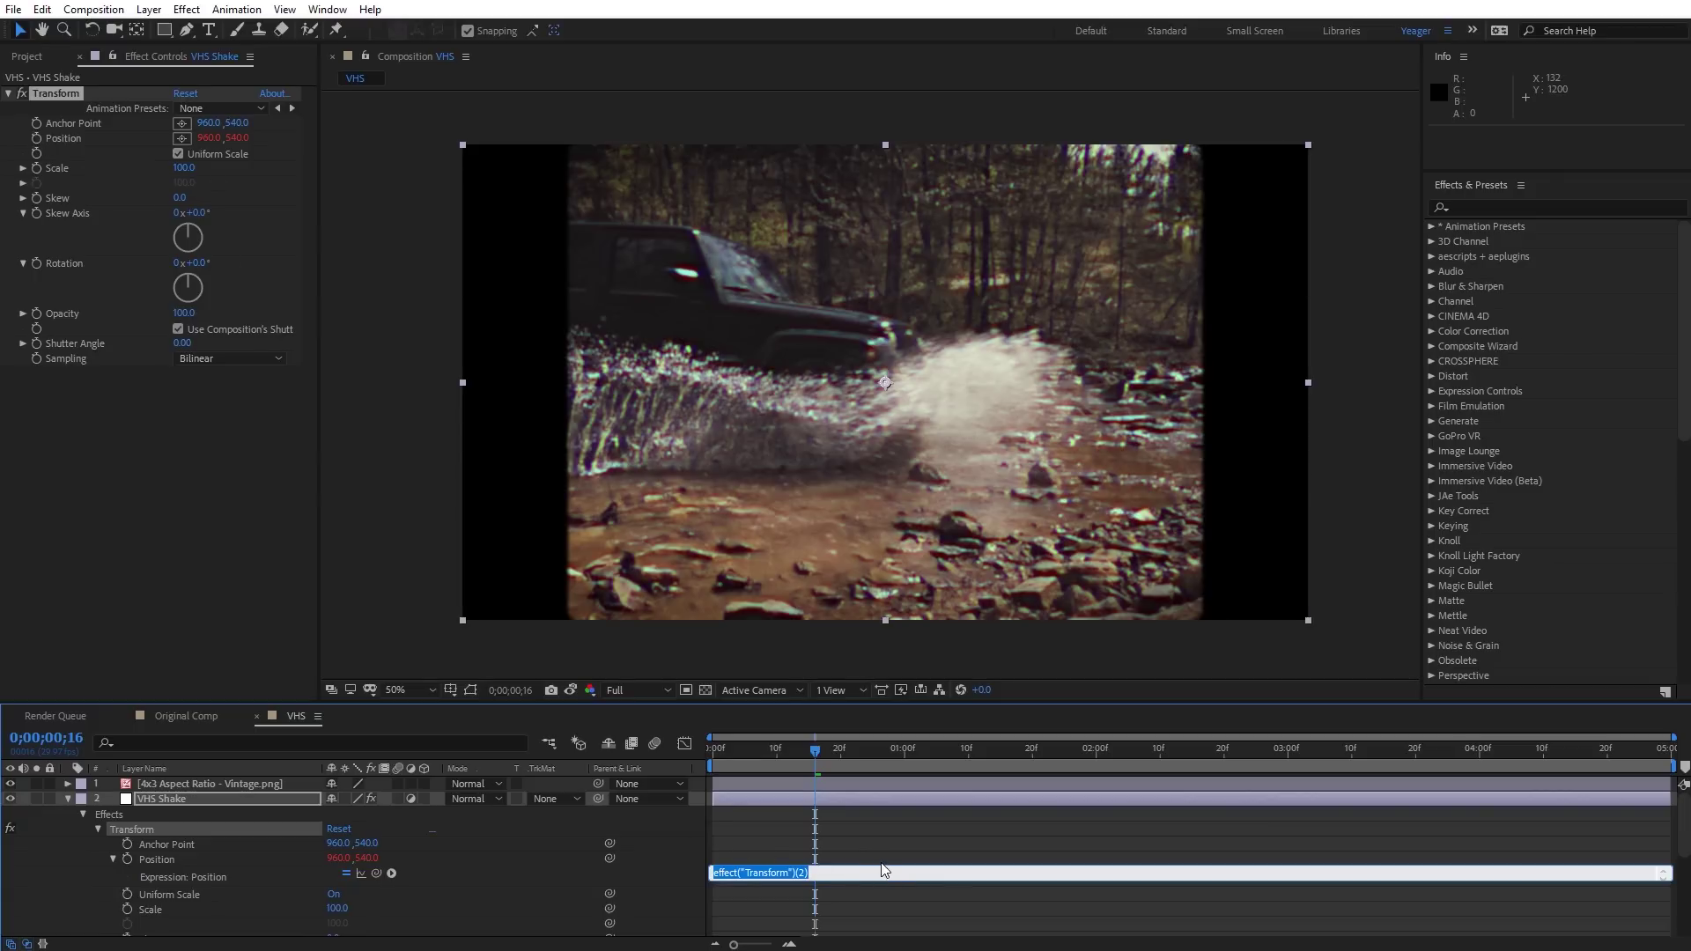
{"action": "type", "text": "wiggl"}
{"action": "left_click", "coordinate": [885, 861]}
{"action": "mouse_move", "coordinate": [784, 748]}
{"action": "left_mouse_down"}
{"action": "mouse_move", "coordinate": [747, 750]}
{"action": "mouse_move", "coordinate": [880, 758]}
{"action": "mouse_move", "coordinate": [815, 762]}
{"action": "left_mouse_up"}
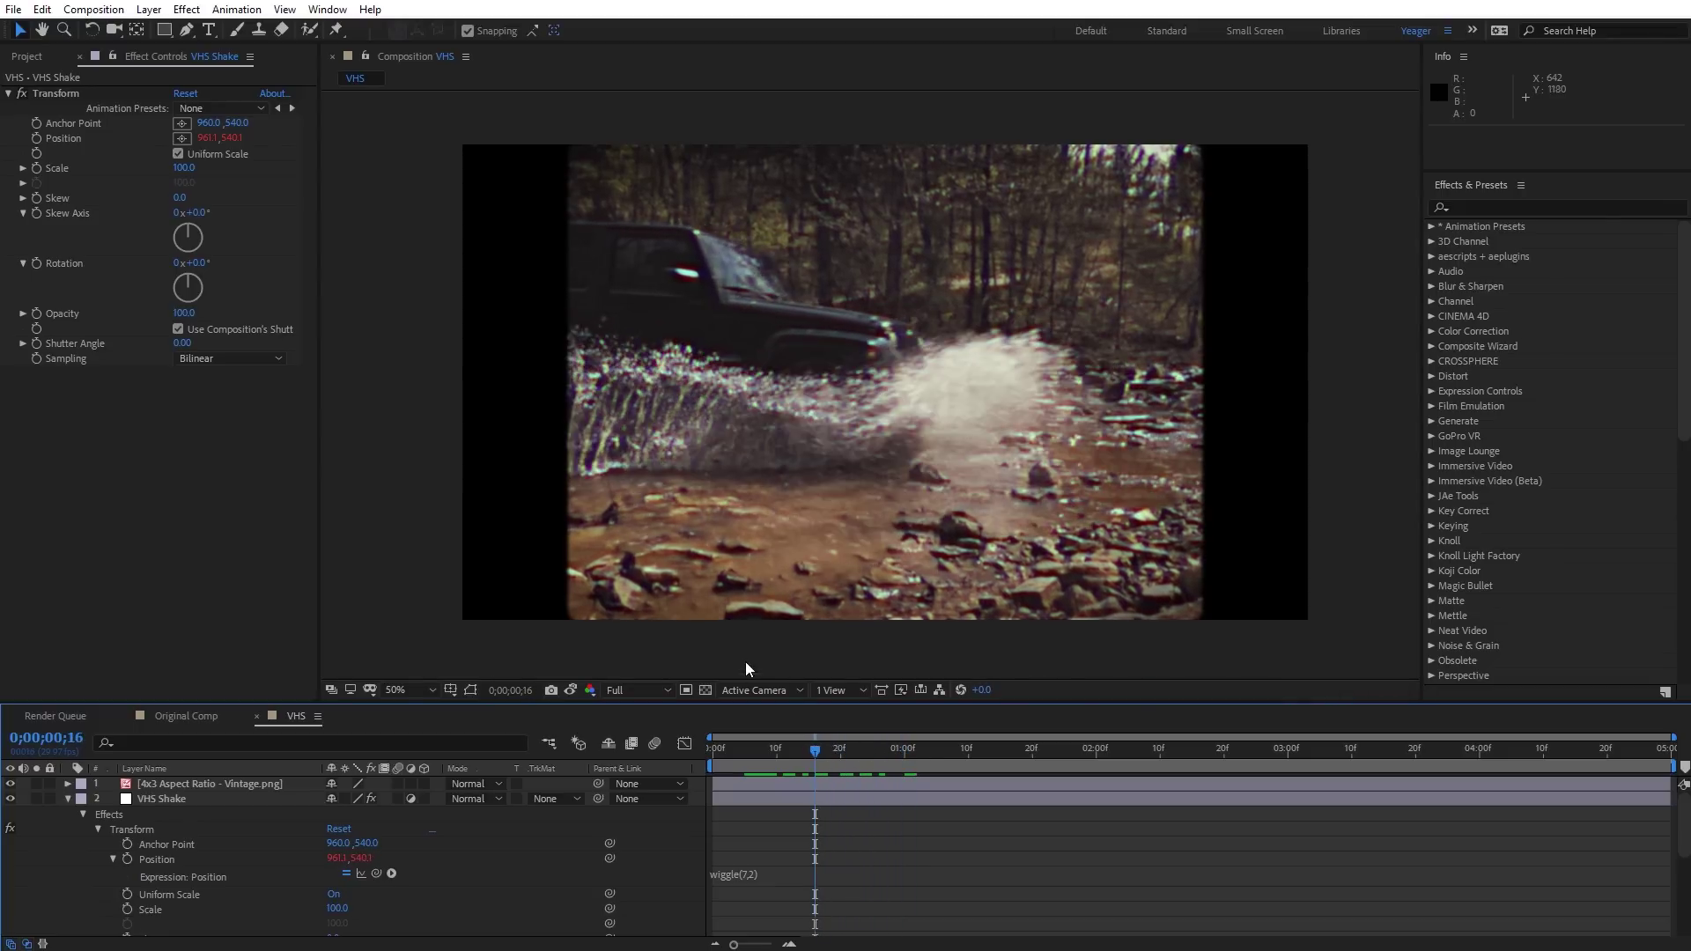
- Zoom and pan the composition view to inspect the frame edges while the shake plays
{"action": "key", "text": "period"}
{"action": "scroll", "coordinate": [747, 653], "scroll_direction": "up", "scroll_amount": 2}
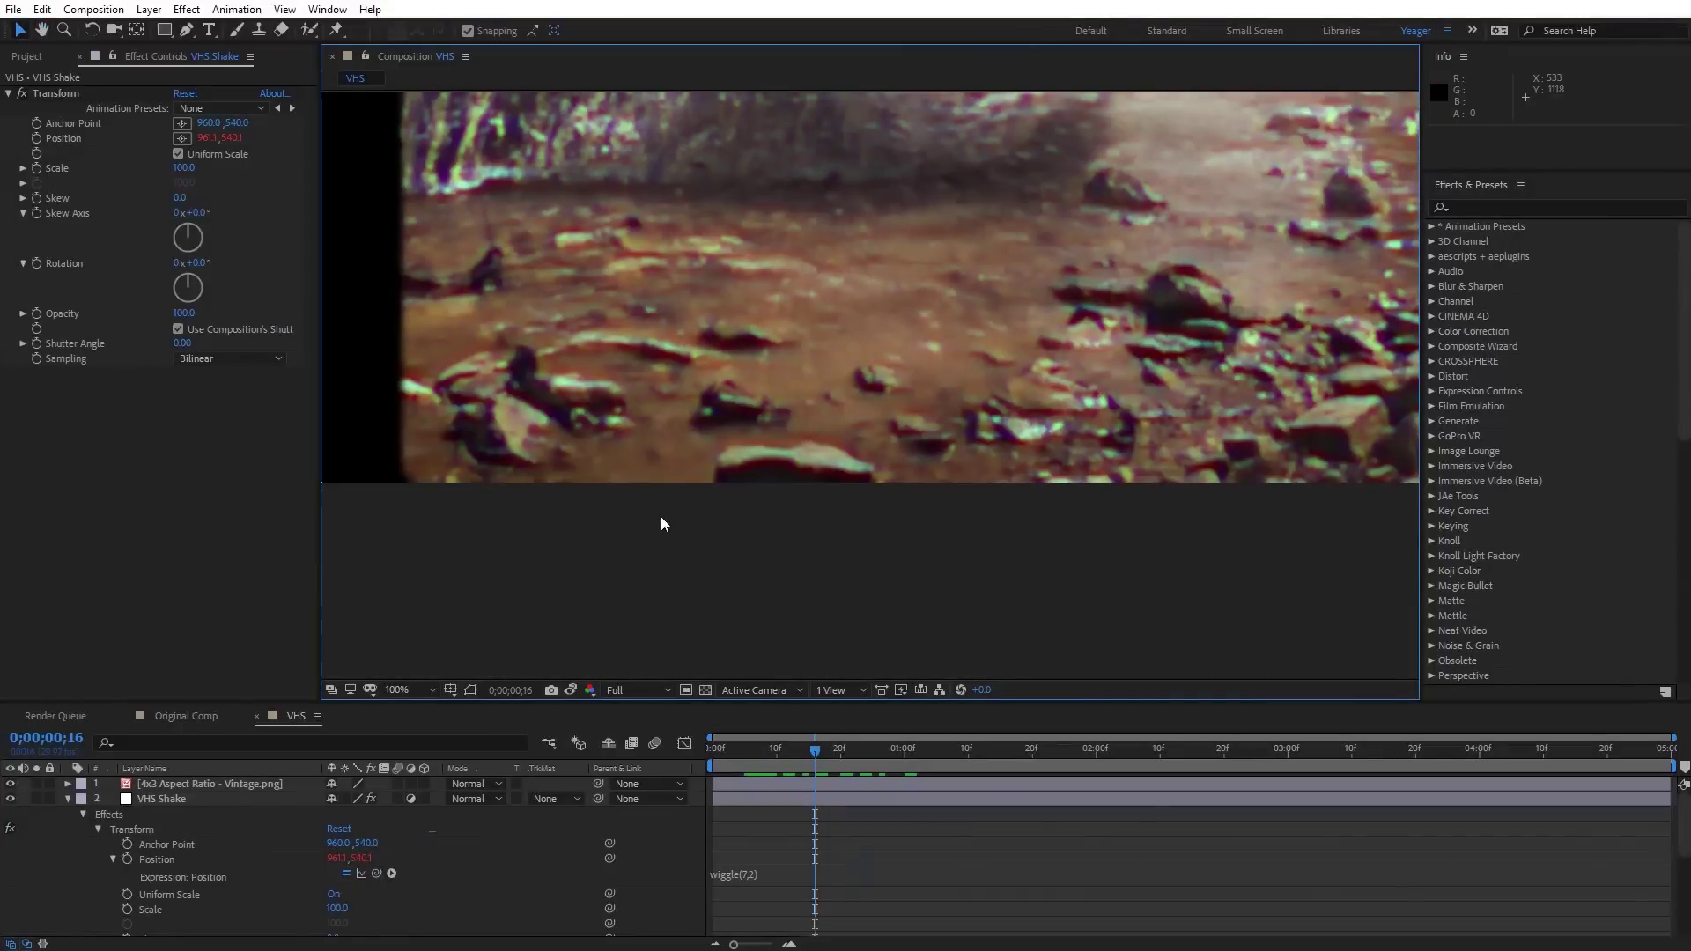
{"action": "left_click_drag", "start_coordinate": [823, 753], "coordinate": [923, 745]}
{"action": "scroll", "coordinate": [904, 517], "scroll_direction": "down", "scroll_amount": 2}
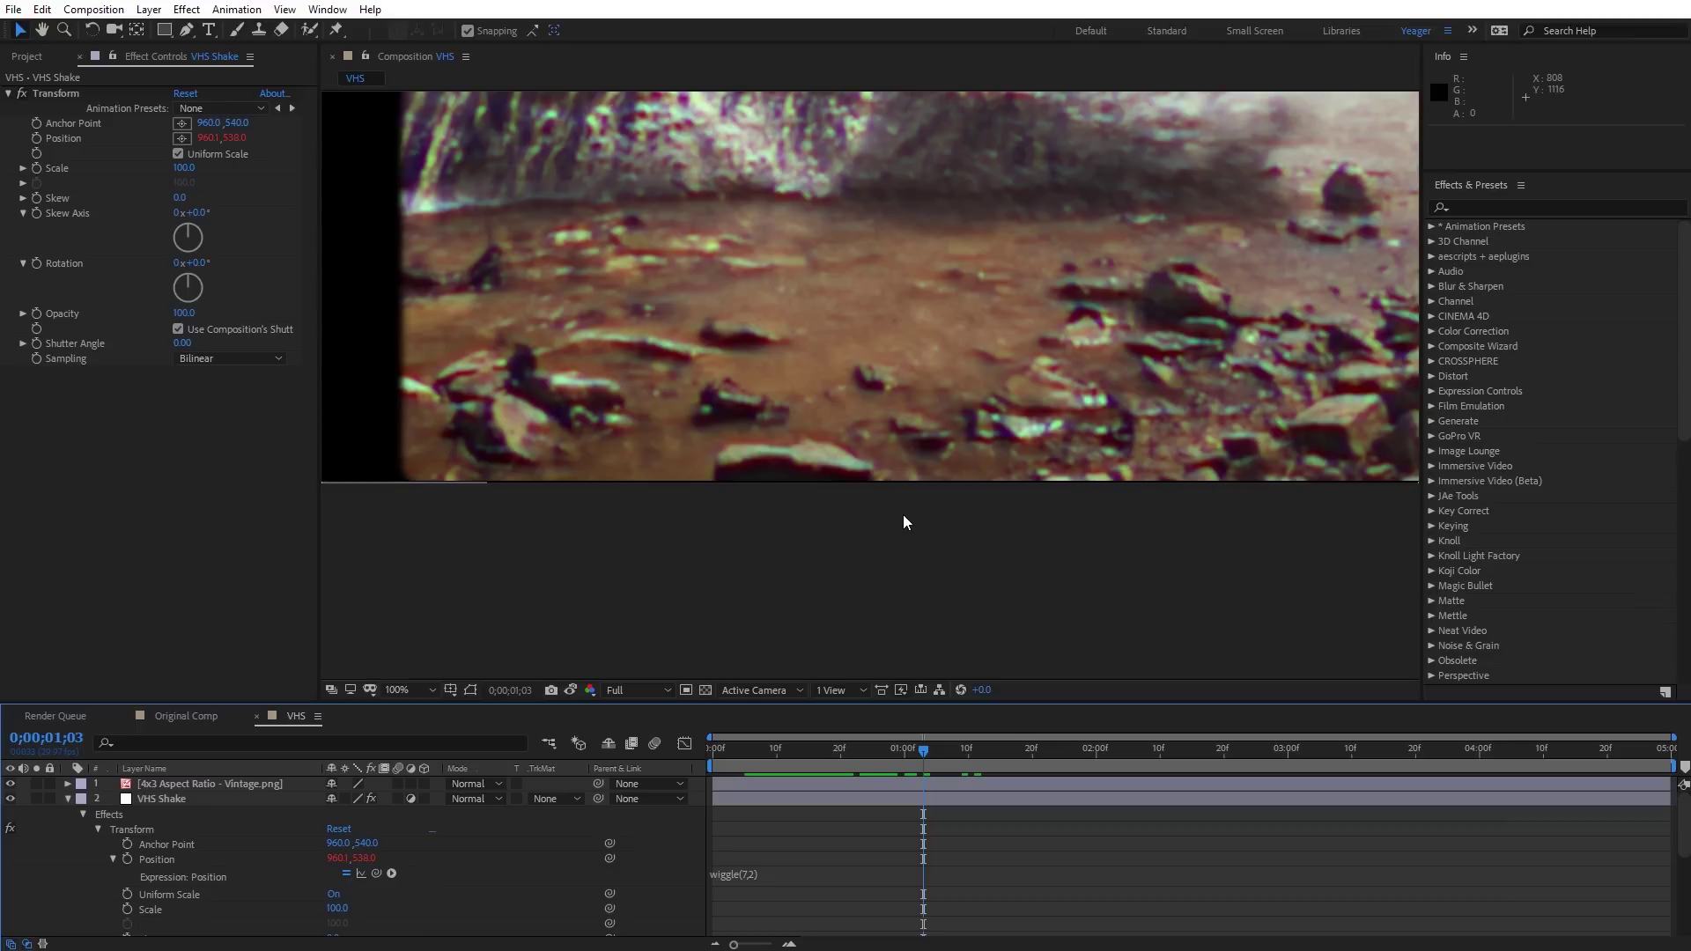
{"action": "left_click_drag", "start_coordinate": [883, 426], "coordinate": [848, 592]}
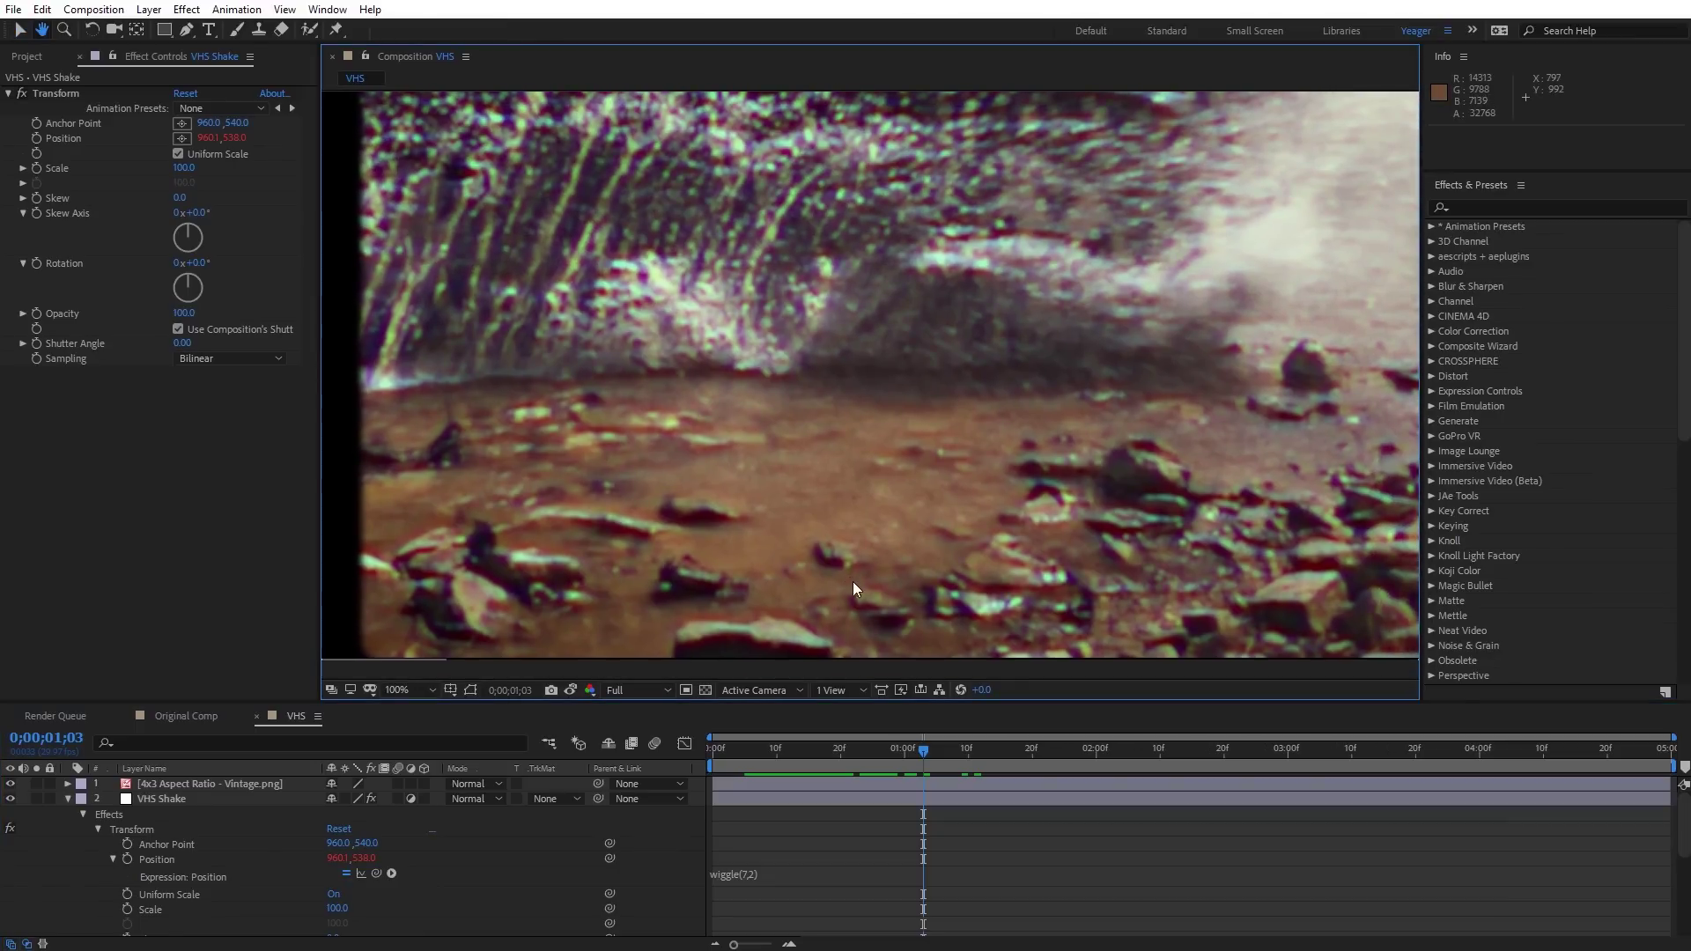
{"action": "key", "text": "v"}
{"action": "scroll", "coordinate": [854, 577], "scroll_direction": "down", "scroll_amount": 1}
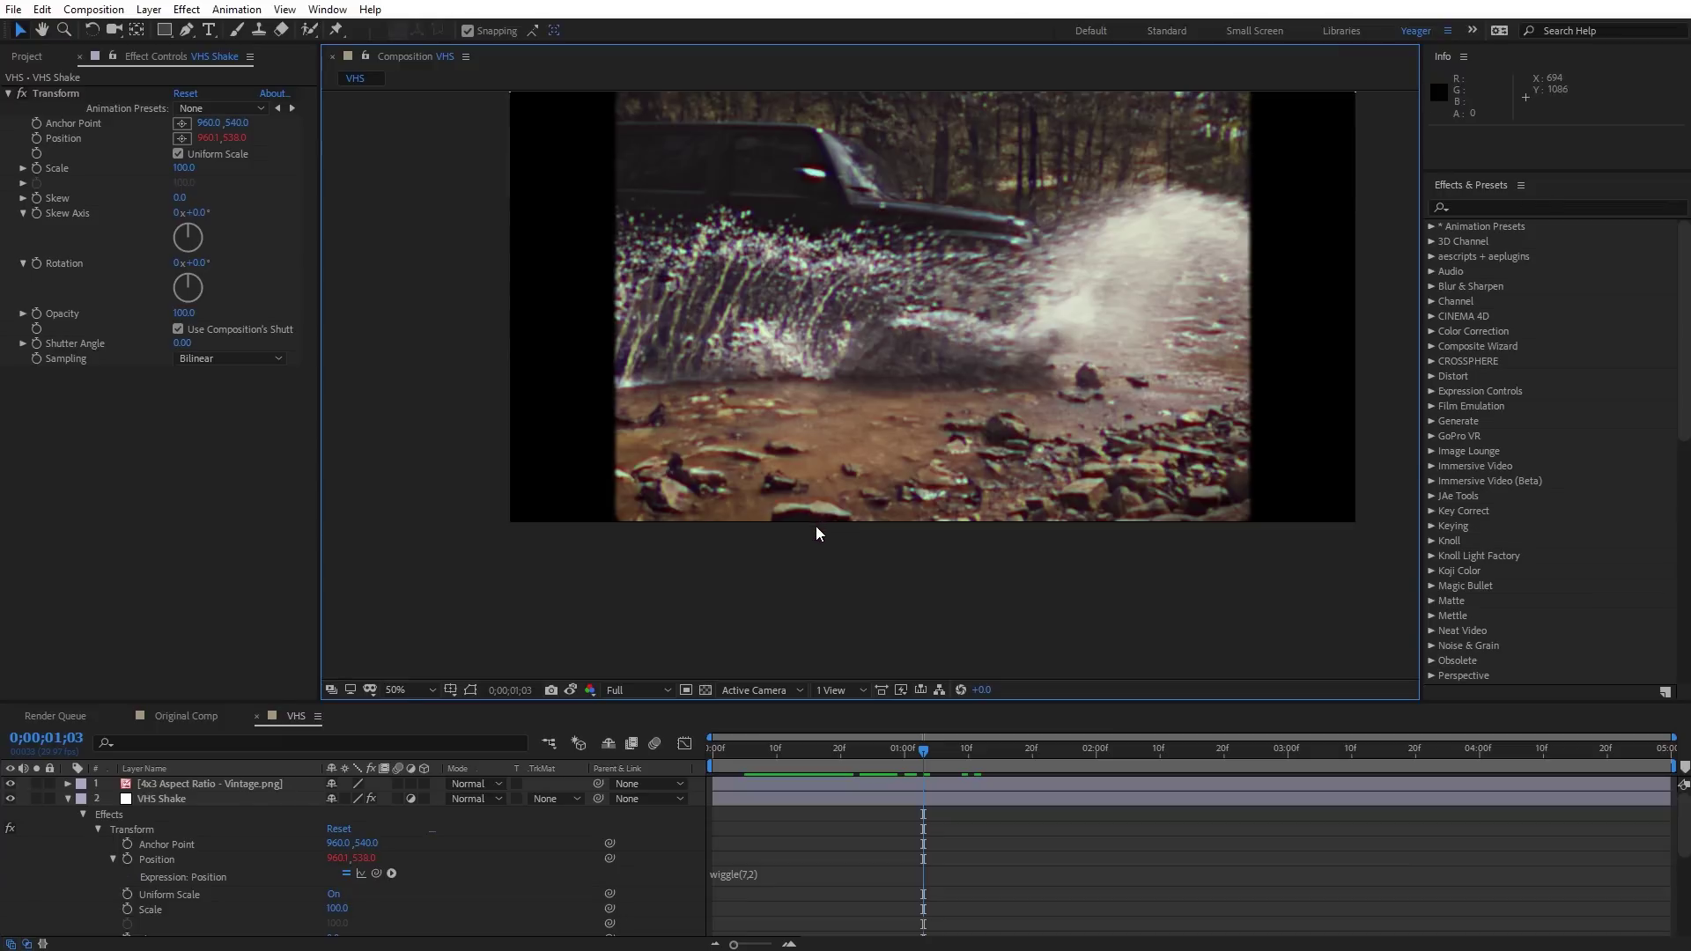
{"action": "key", "text": "period"}
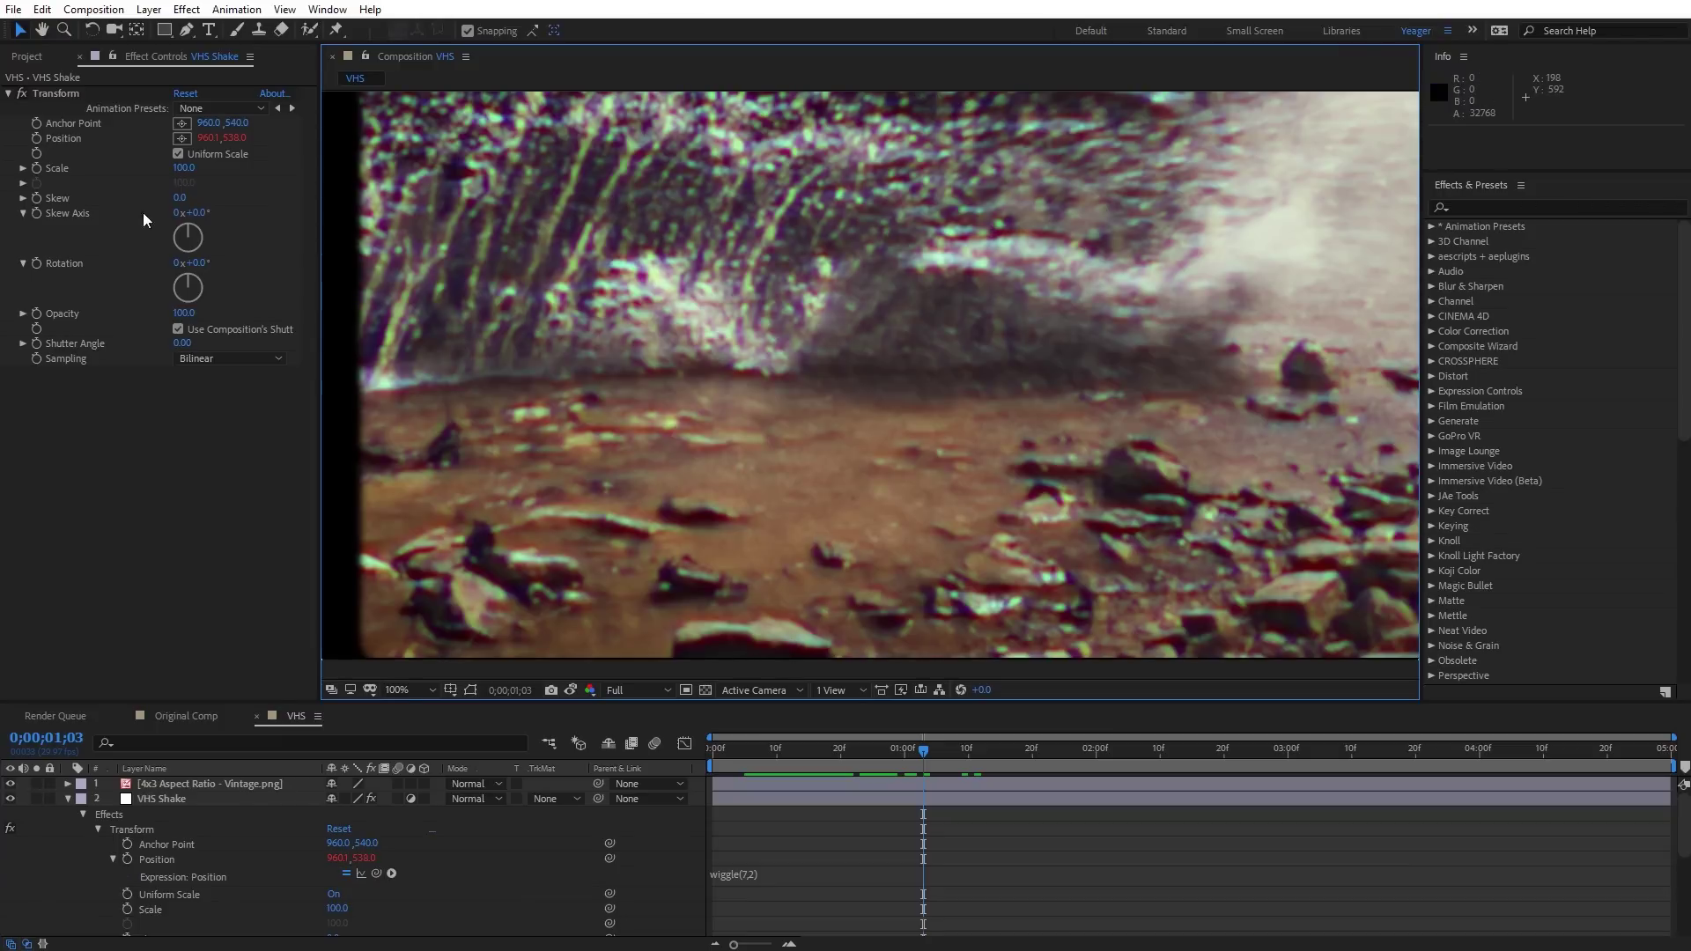
- Set VHS Shake's Transform Scale to 101 and preview the shake
{"action": "left_click", "coordinate": [185, 168]}
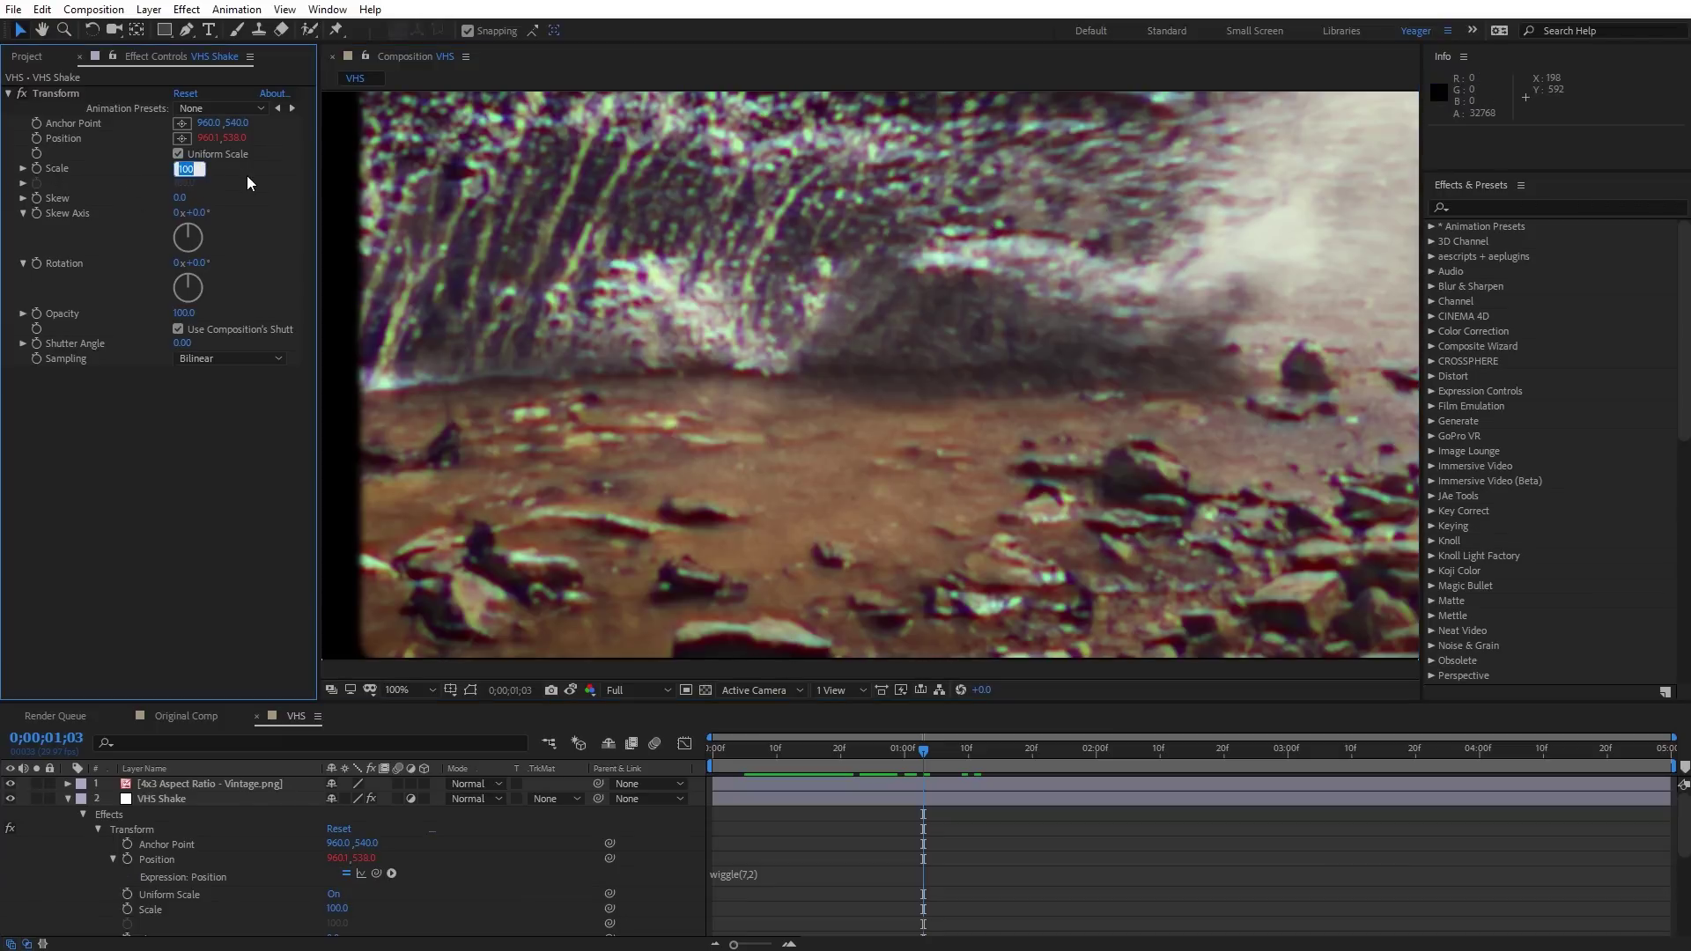
{"action": "type", "text": "101"}
{"action": "key", "text": "Return"}
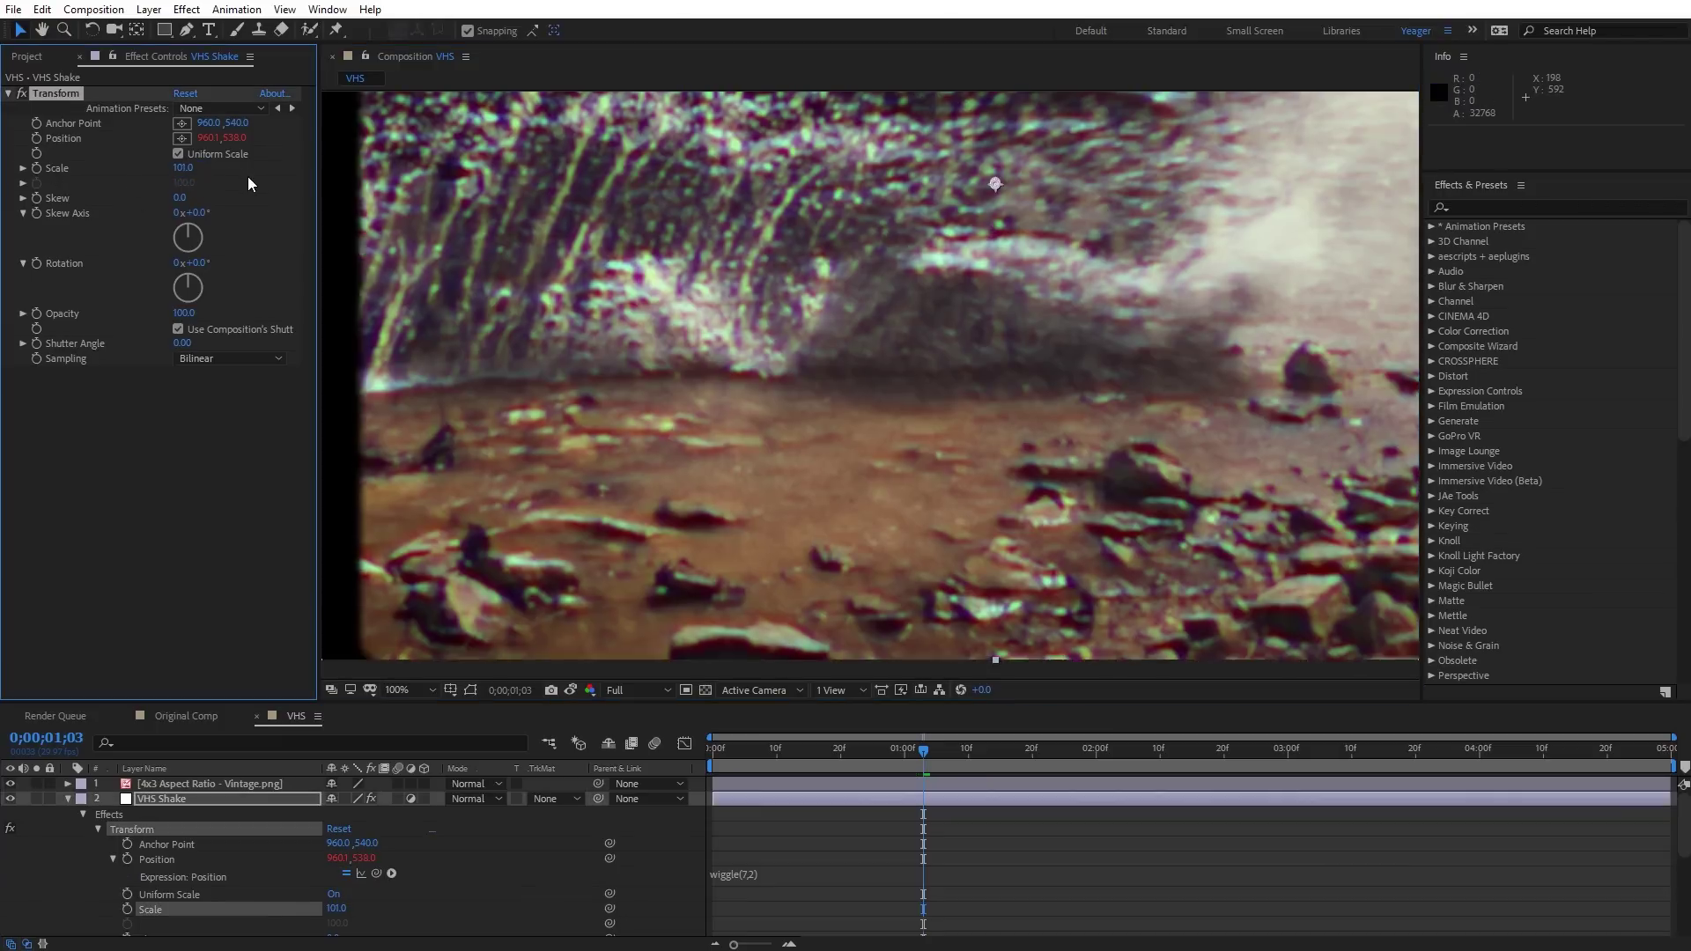
{"action": "scroll", "coordinate": [611, 157], "scroll_direction": "down", "scroll_amount": 2}
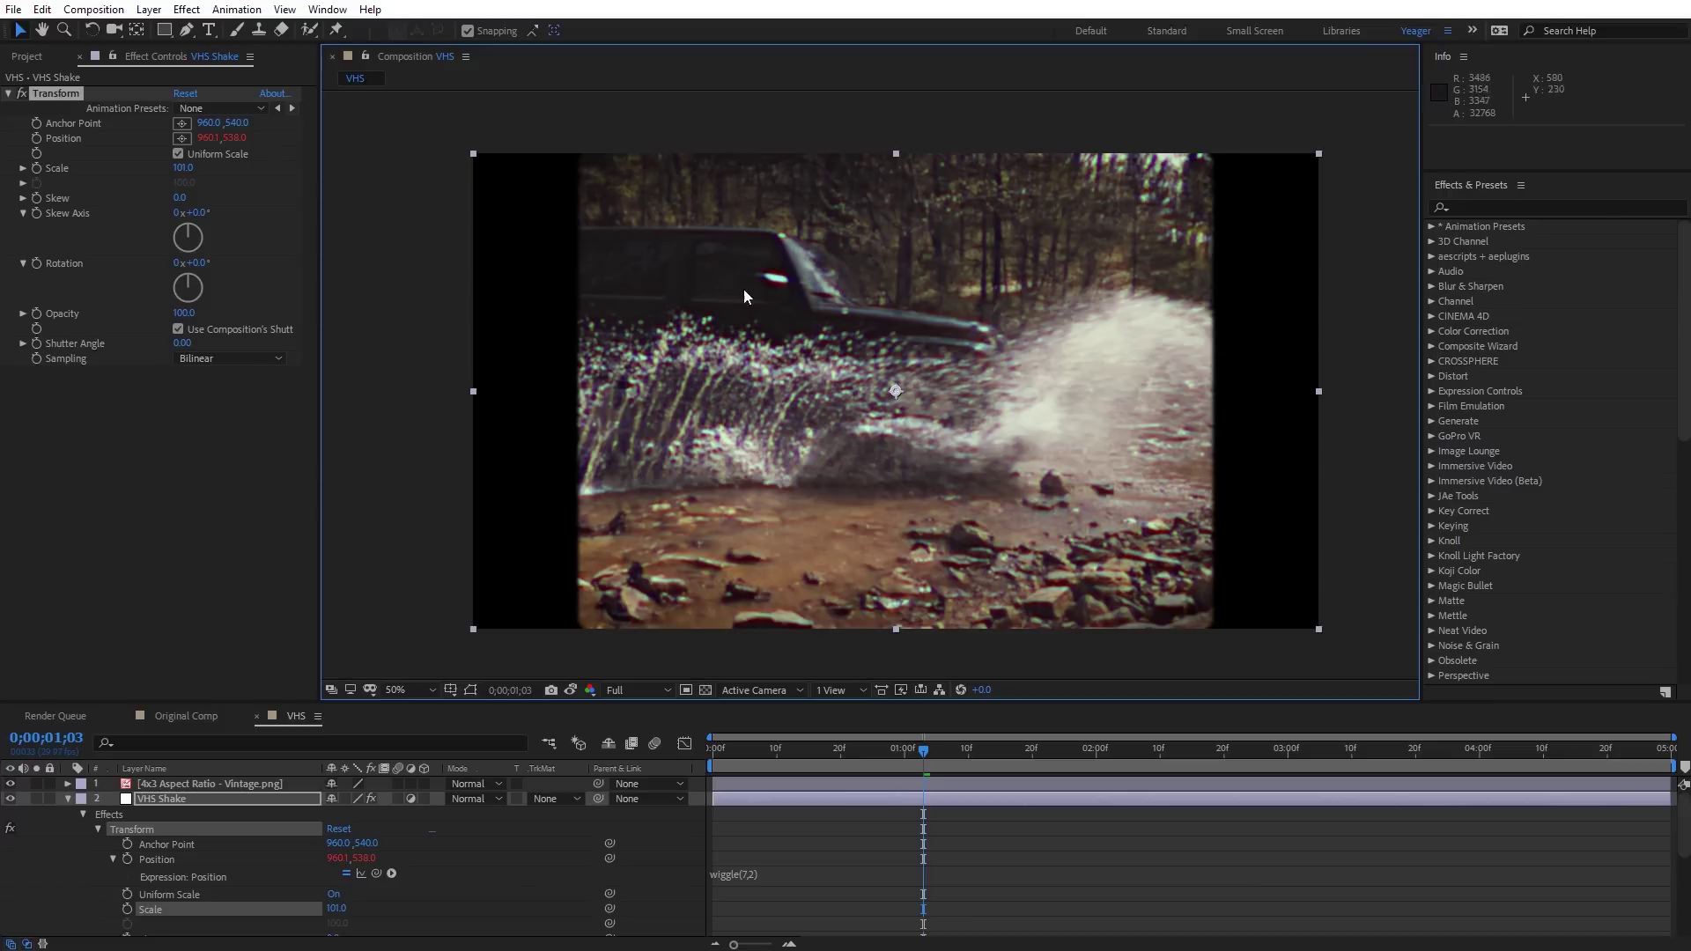
{"action": "key", "text": "space"}
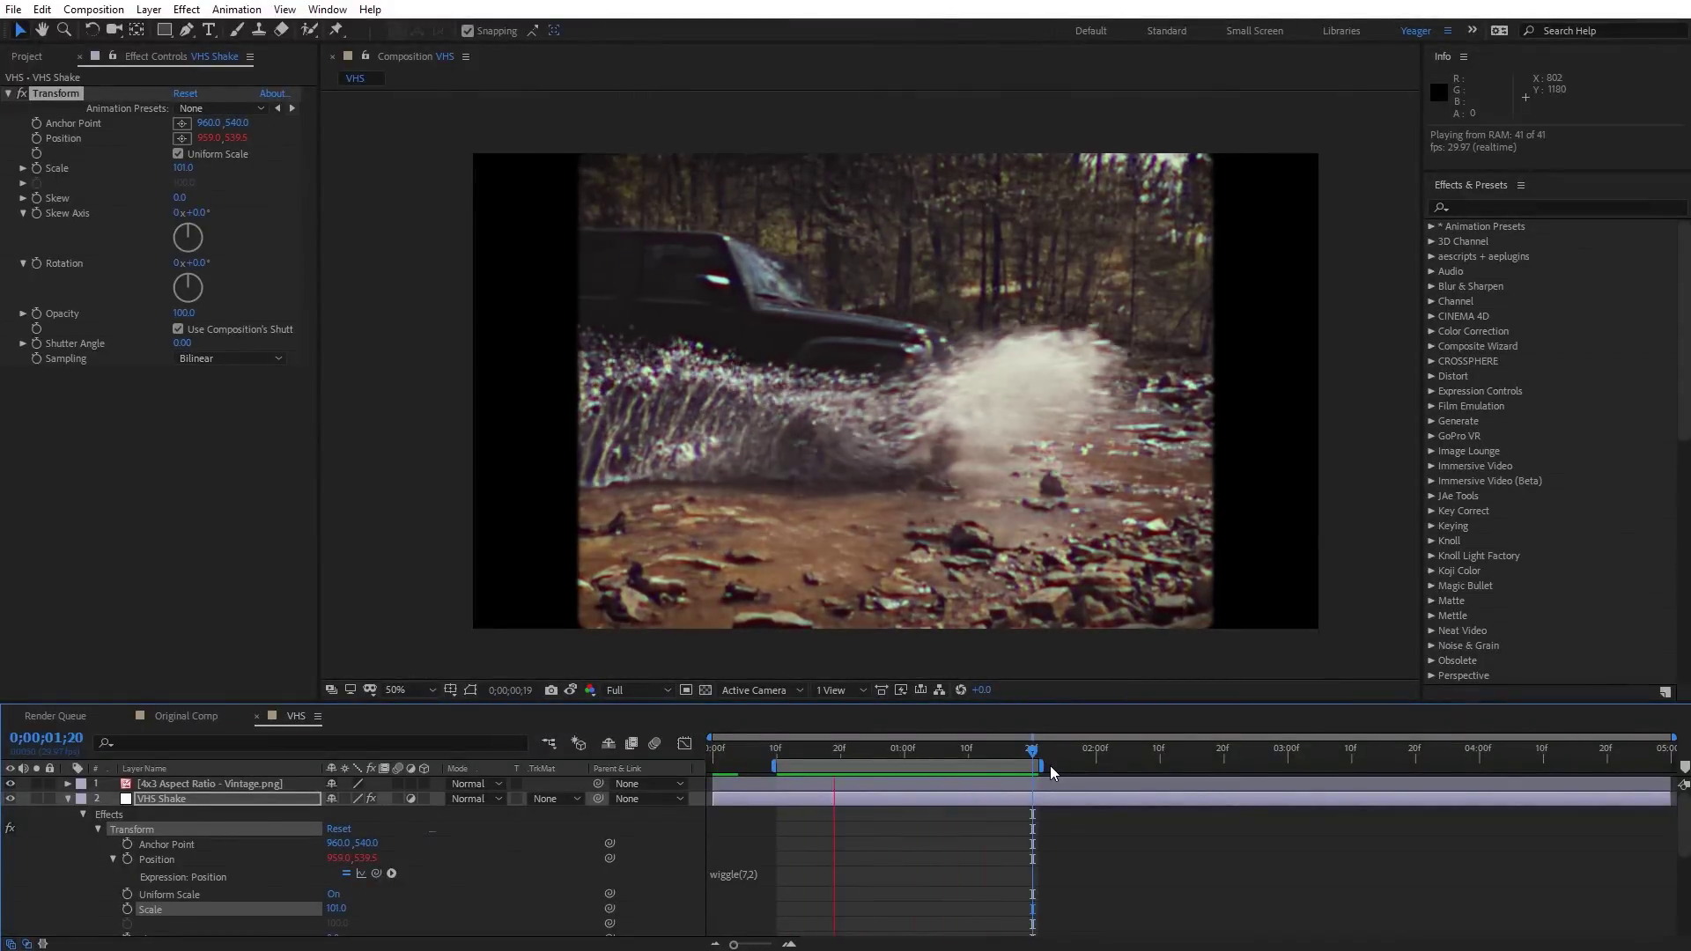
{"action": "key", "text": "space"}
- Change the Position expression to wiggle(7,4), preview the stronger shake, and collapse the layer
{"action": "left_click", "coordinate": [747, 873]}
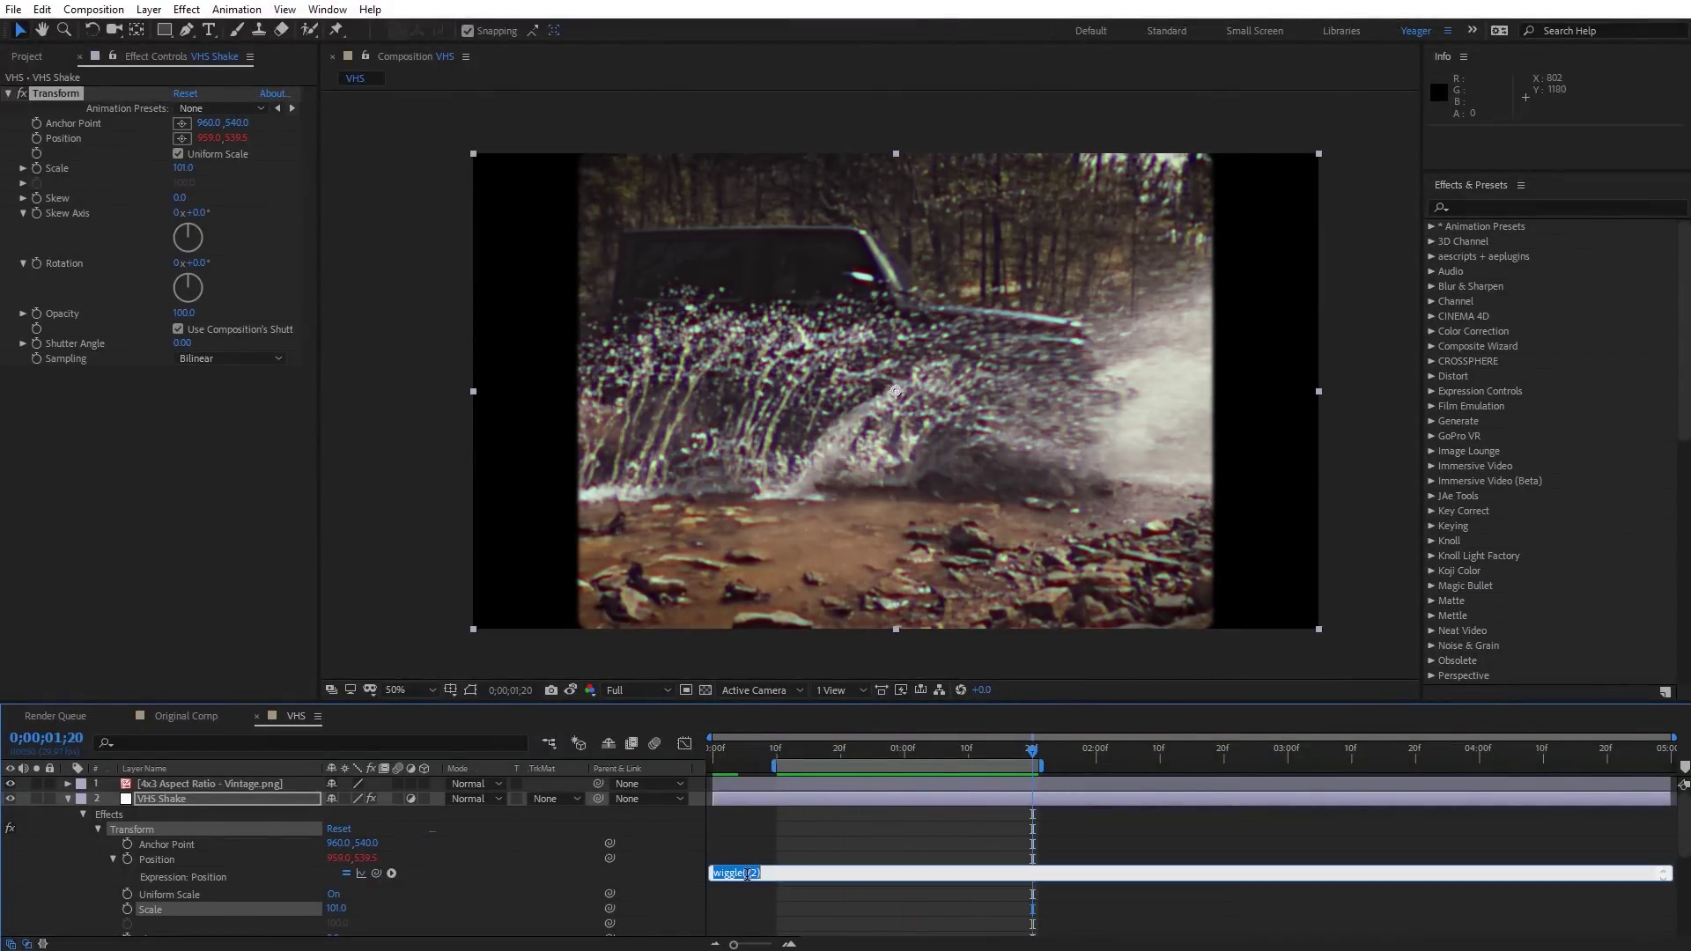
{"action": "left_click", "coordinate": [755, 874]}
{"action": "left_click_drag", "start_coordinate": [755, 875], "coordinate": [805, 878]}
{"action": "left_click", "coordinate": [830, 747]}
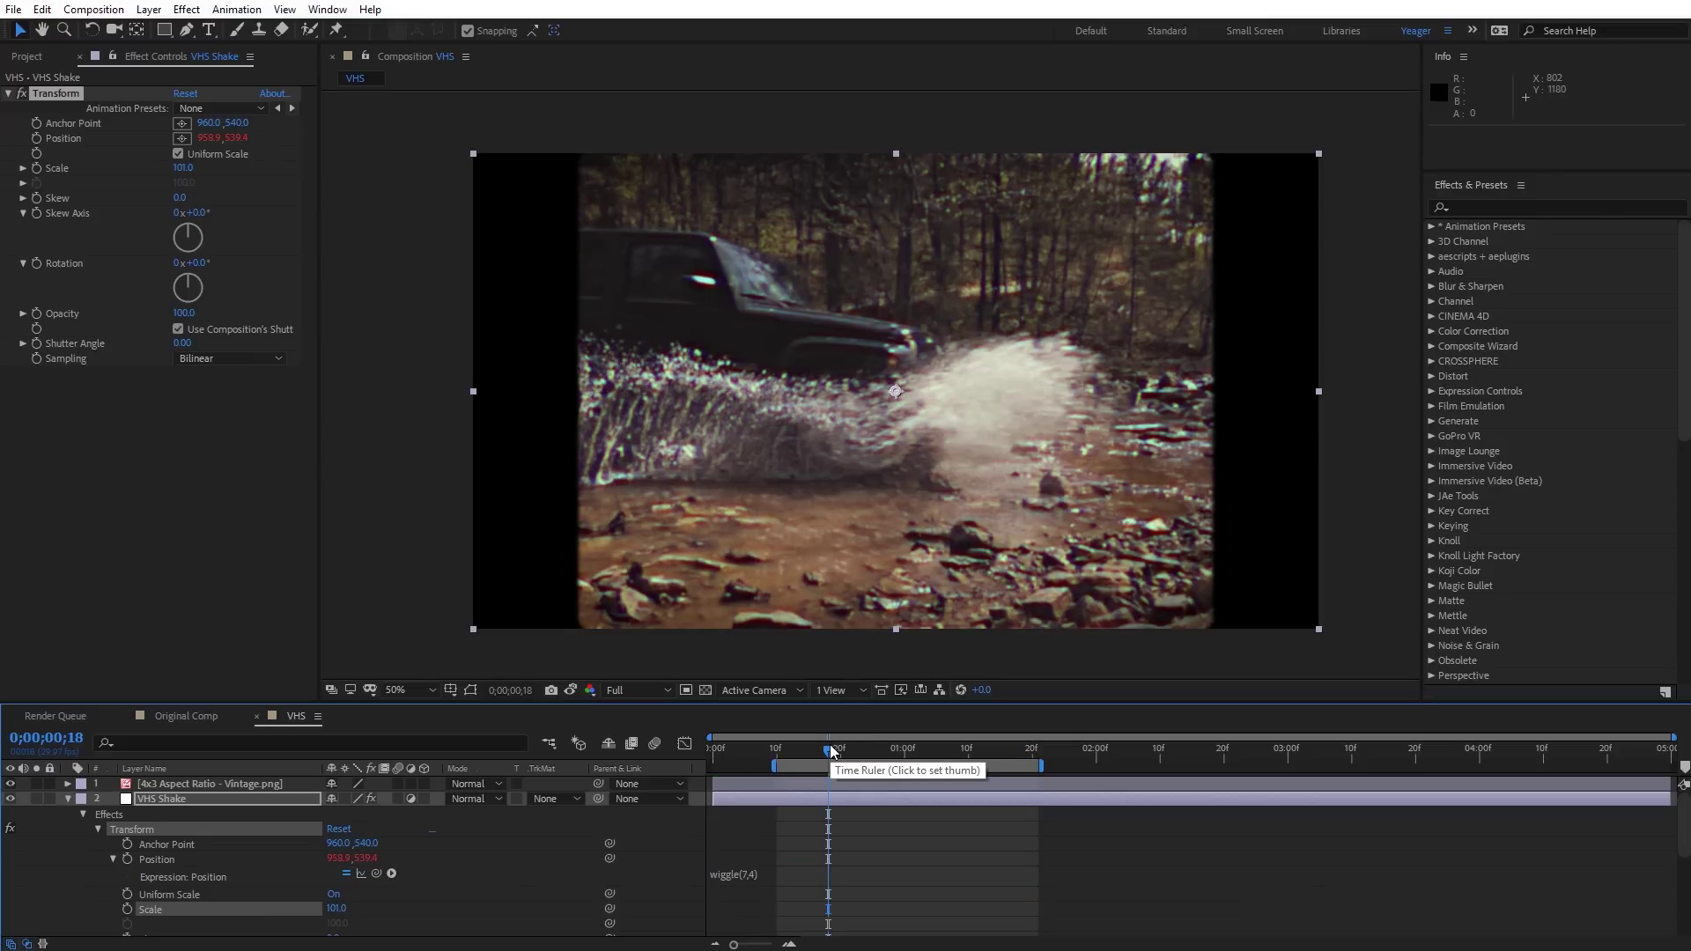
{"action": "key", "text": "space"}
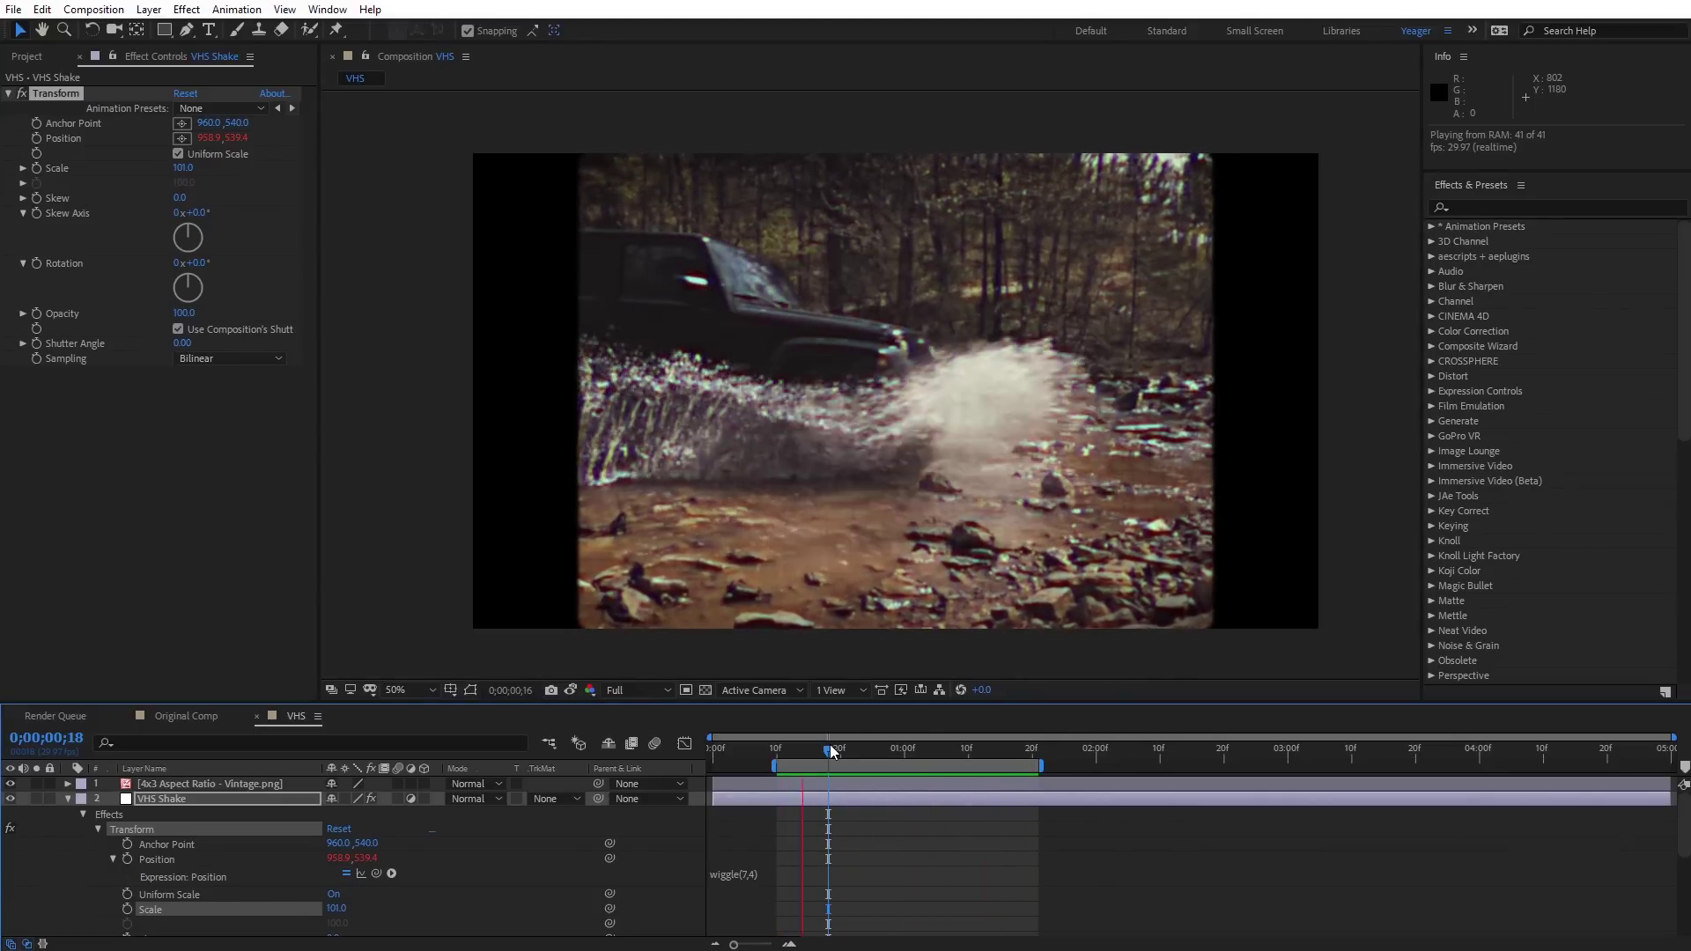
{"action": "key", "text": "space"}
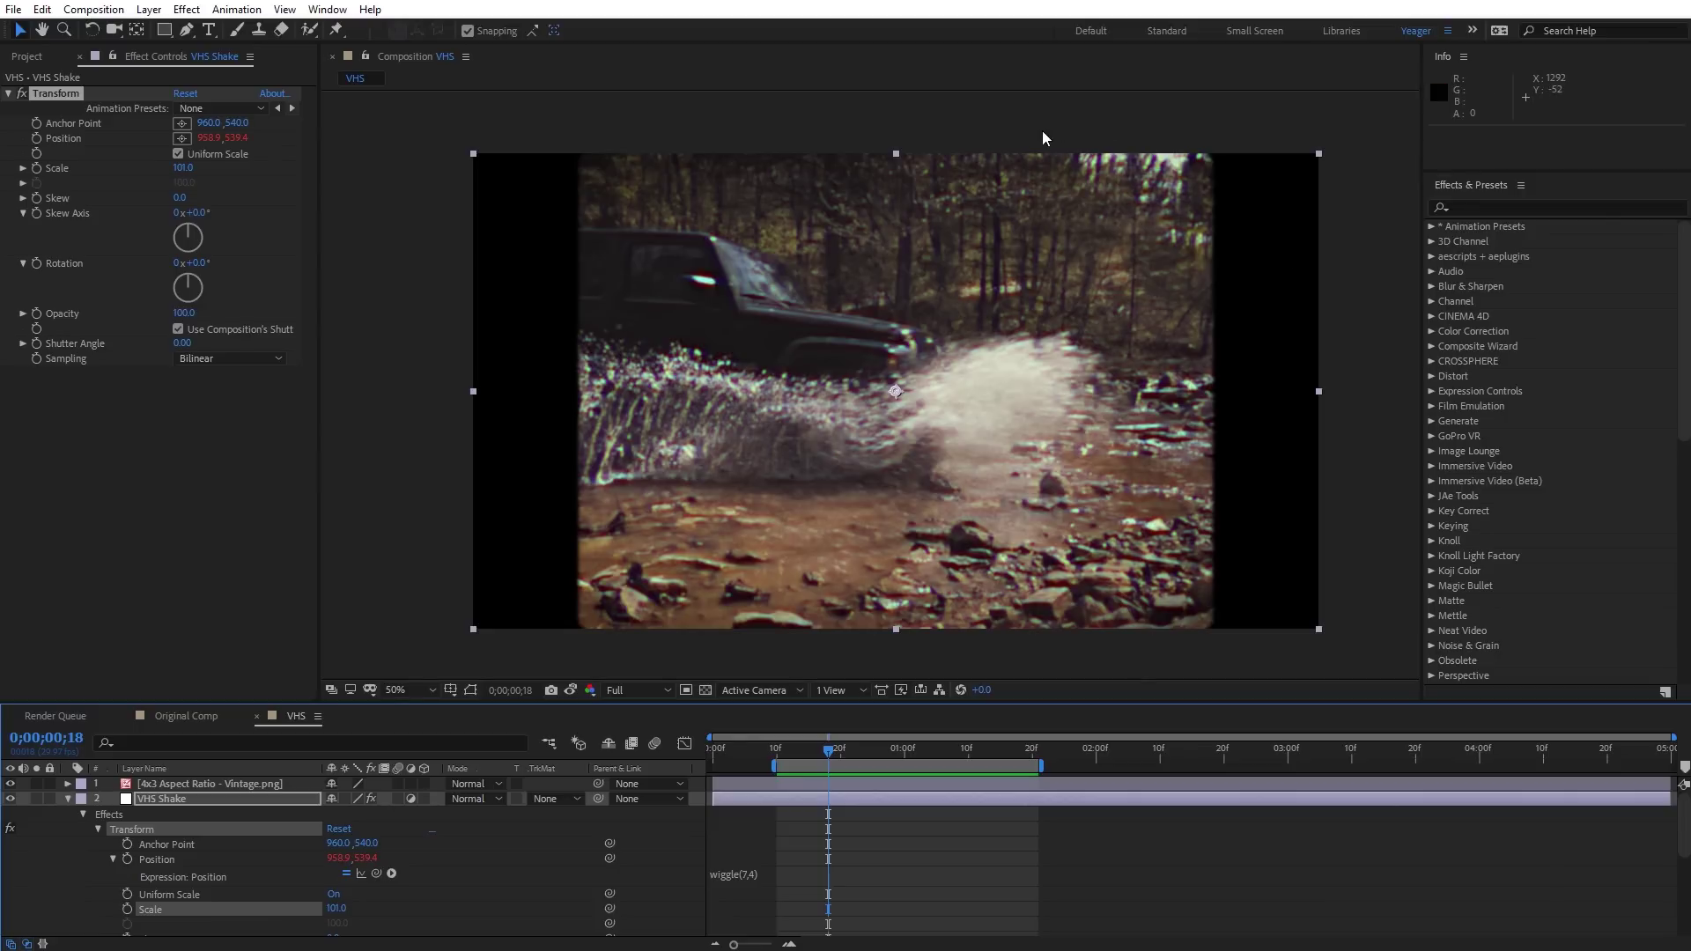
{"action": "left_click", "coordinate": [67, 799]}
- Create an adjustment layer named 'Tape Wrinkle' and place it just above Jeep Footage
{"action": "right_click", "coordinate": [402, 356]}
{"action": "mouse_move", "coordinate": [595, 361]}
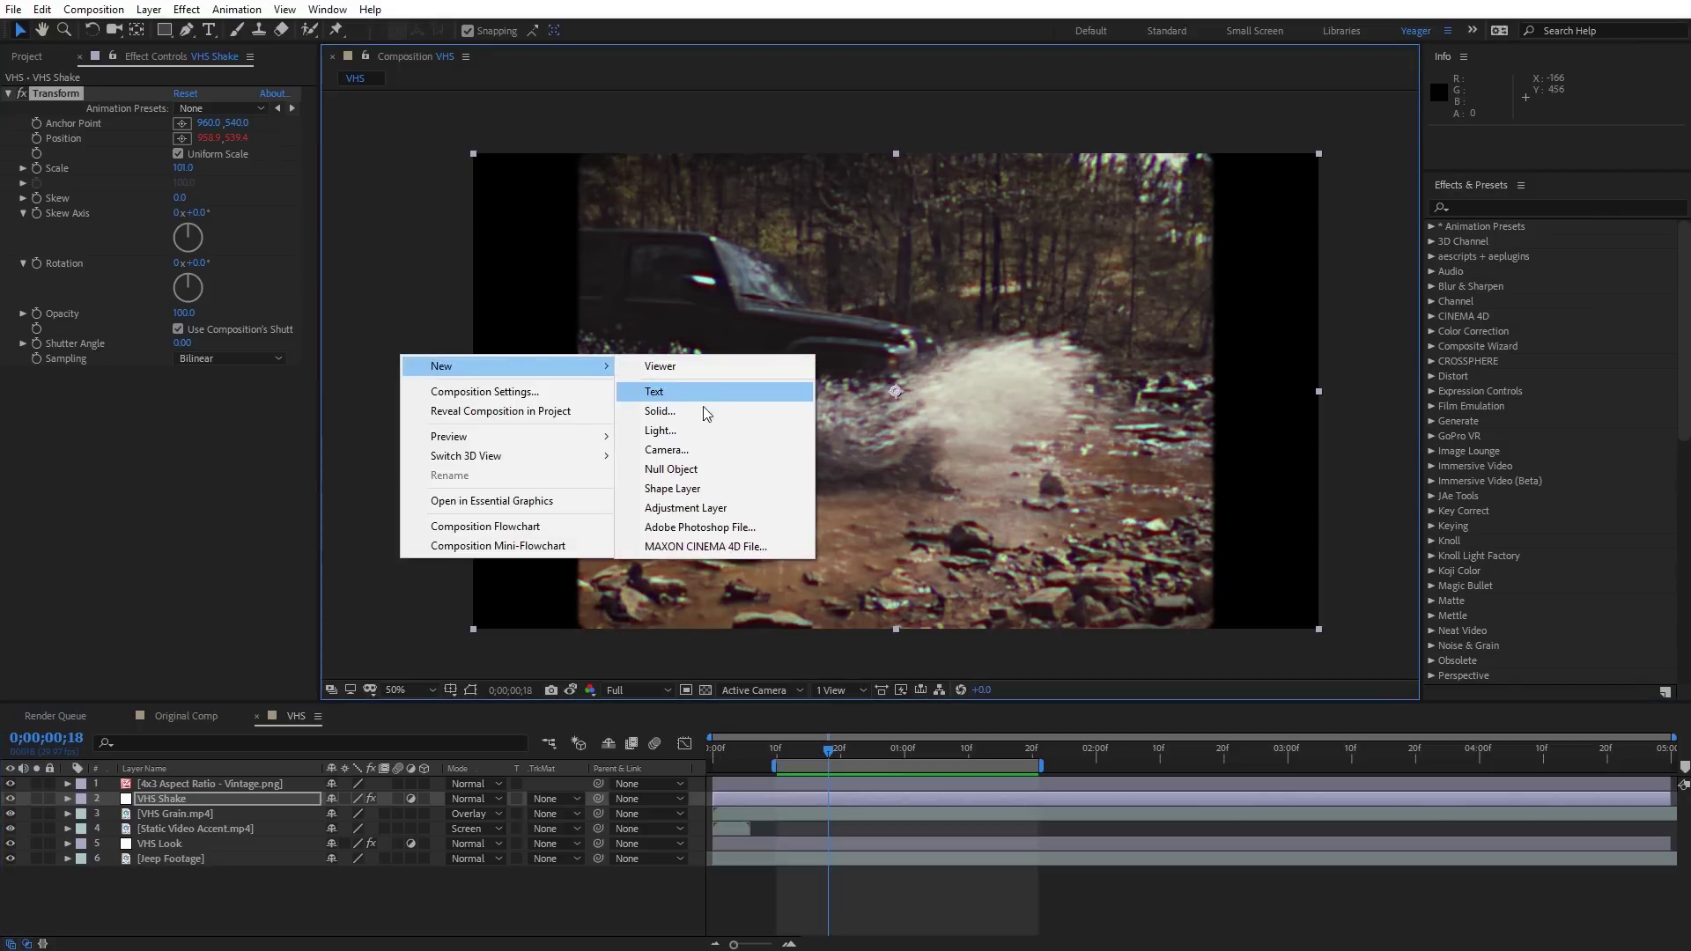
{"action": "left_click", "coordinate": [707, 509]}
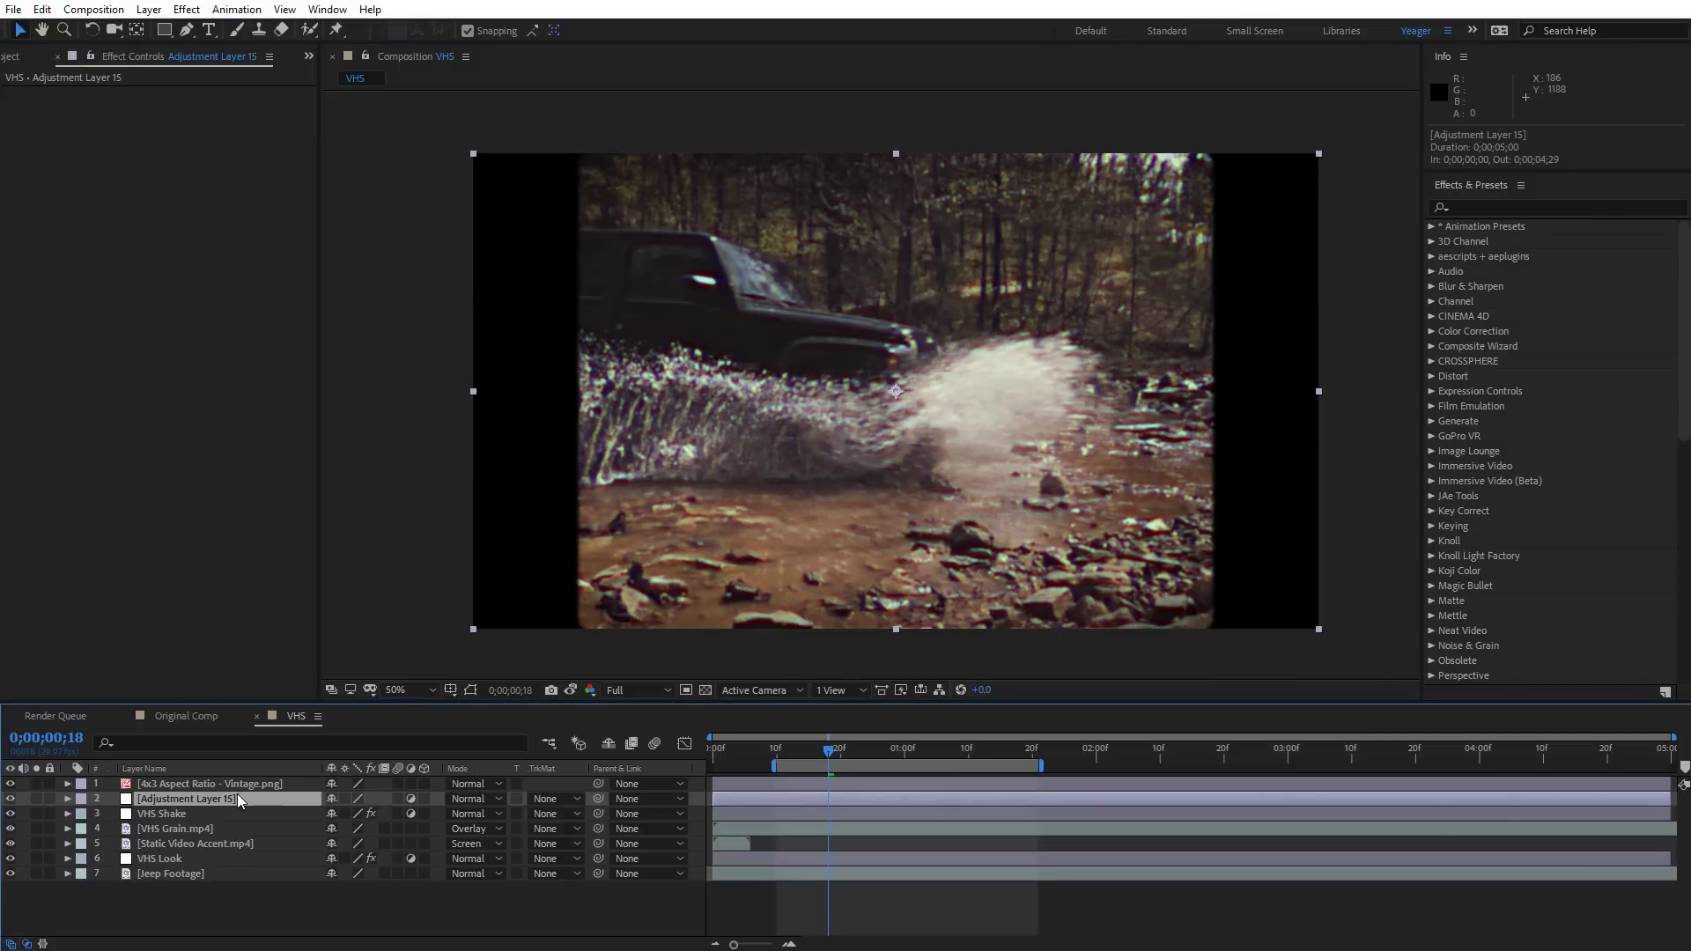
{"action": "key", "text": "Return"}
{"action": "type", "text": "Tape Wrinkle"}
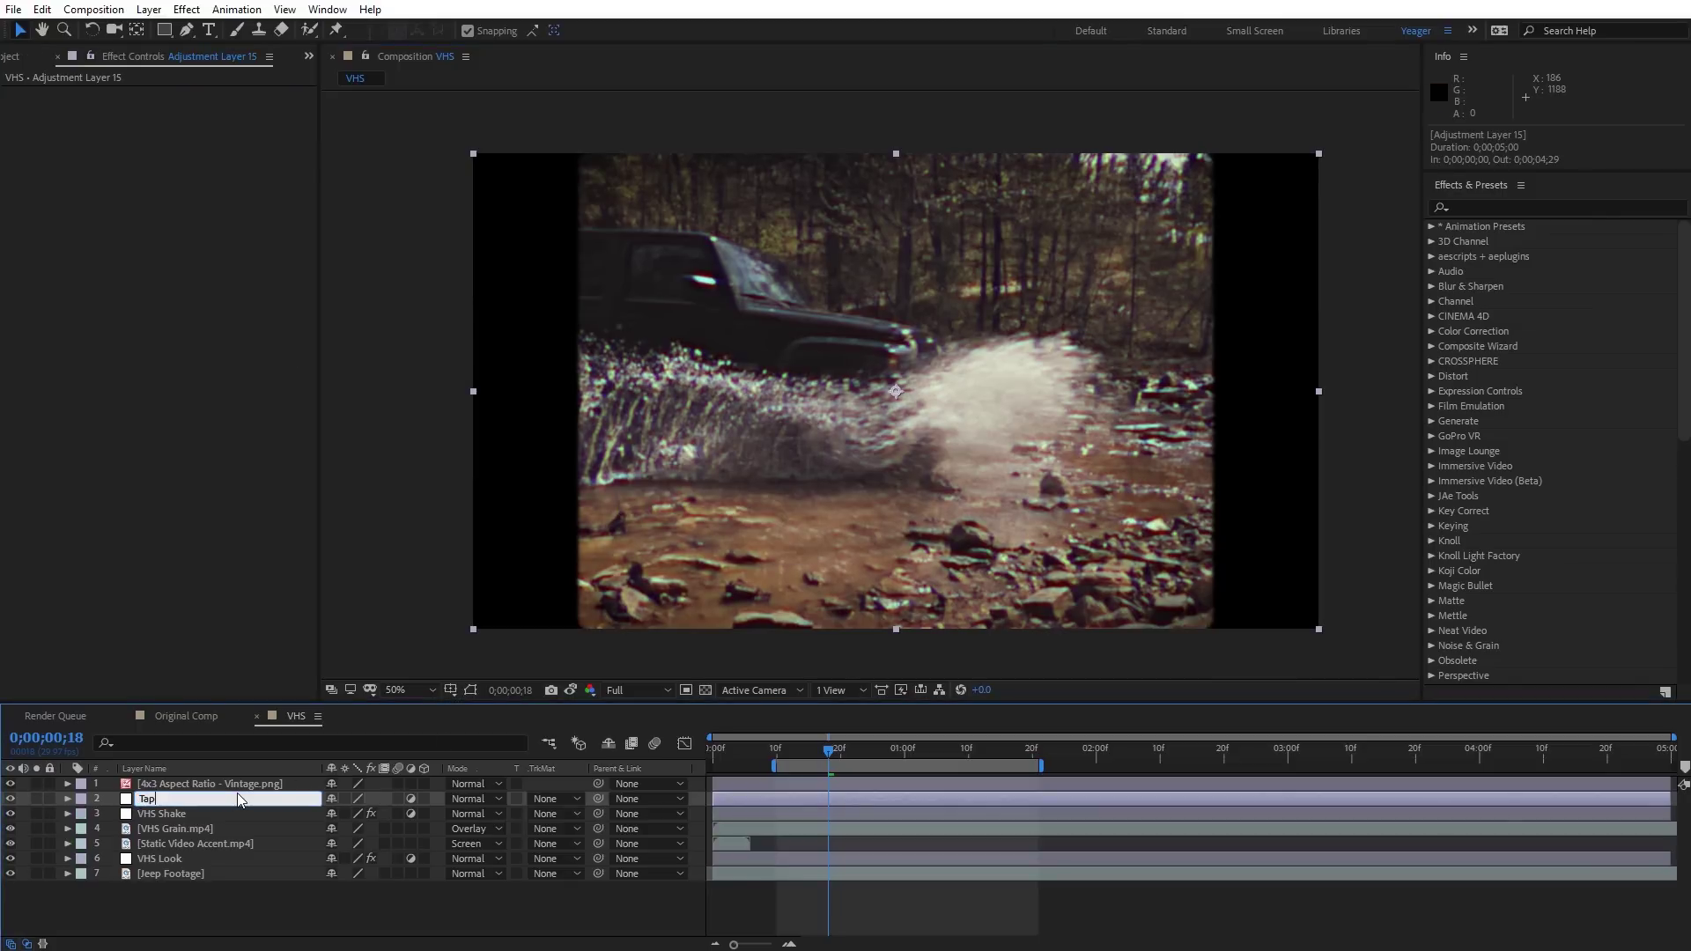
{"action": "key", "text": "Return"}
{"action": "left_click_drag", "start_coordinate": [209, 800], "coordinate": [215, 864]}
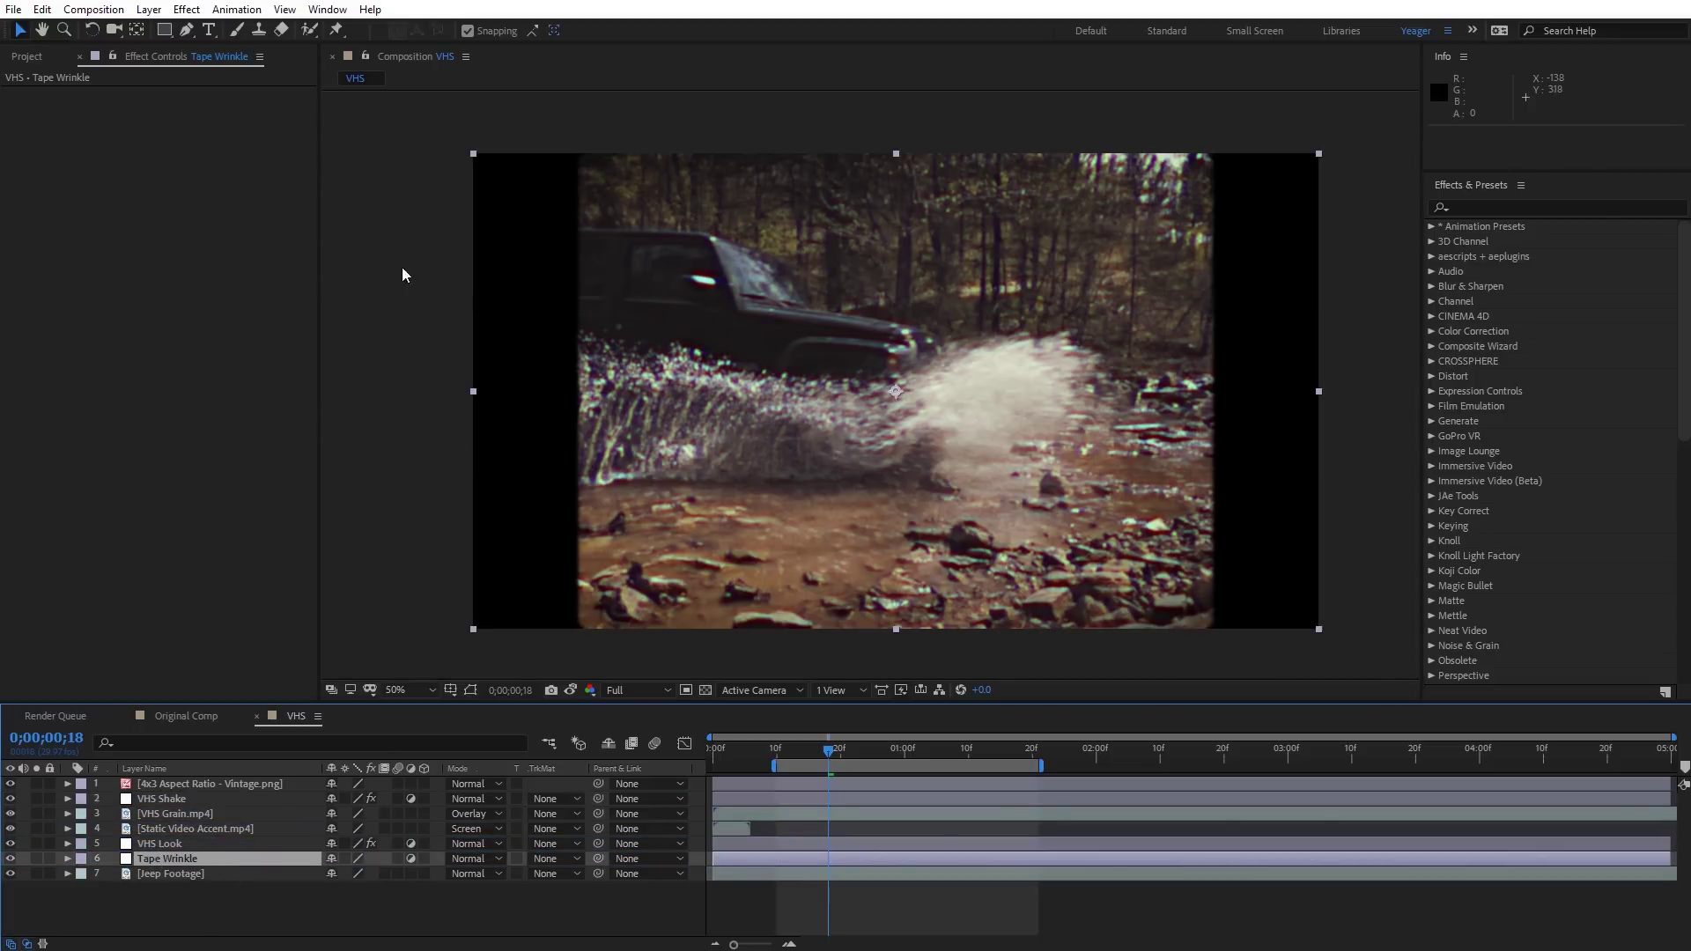
- Add a Transform effect to Tape Wrinkle with Uniform Scale off and Scale Height 1000
{"action": "left_click", "coordinate": [190, 12]}
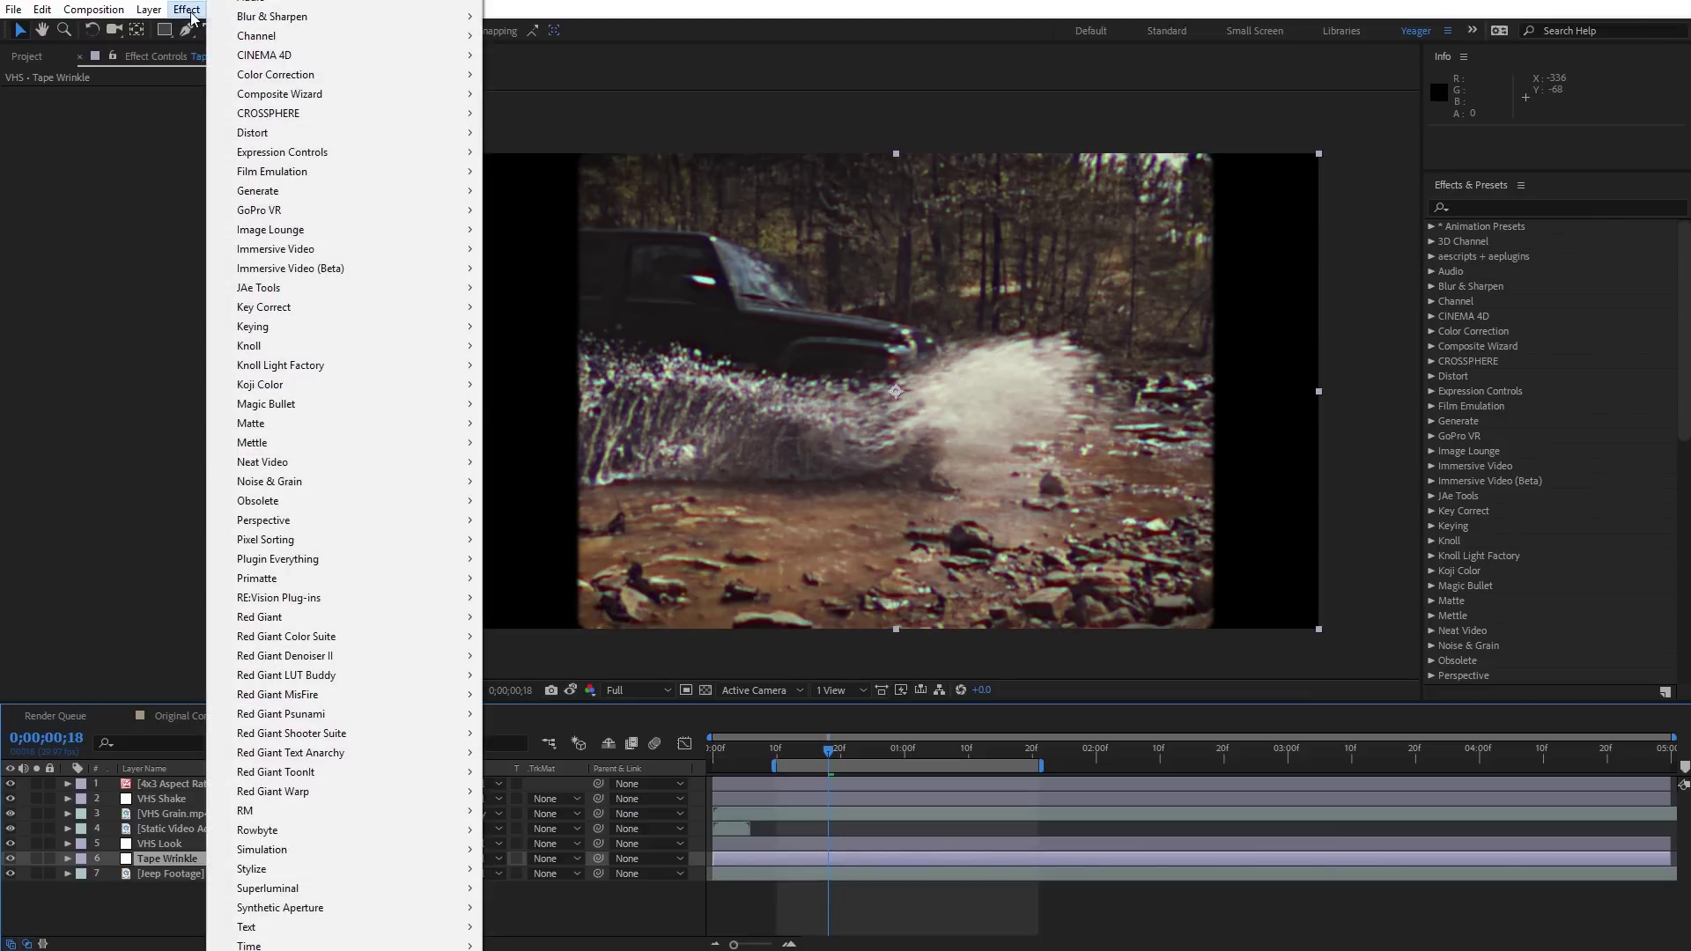
{"action": "mouse_move", "coordinate": [351, 144]}
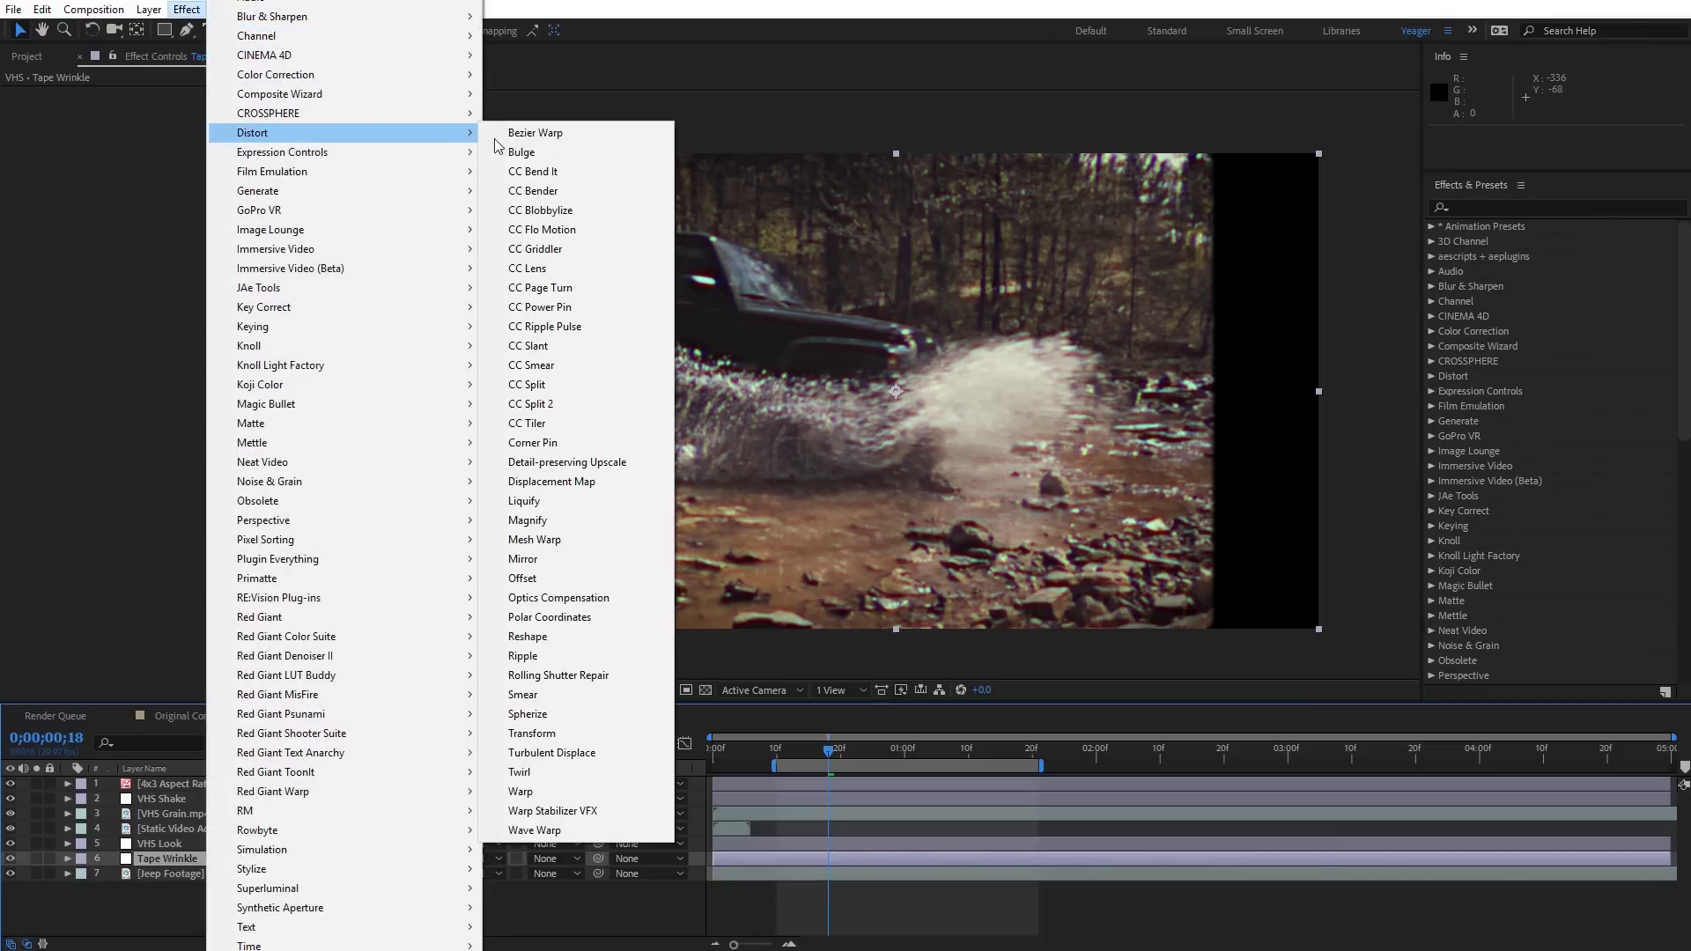
{"action": "left_click", "coordinate": [592, 732]}
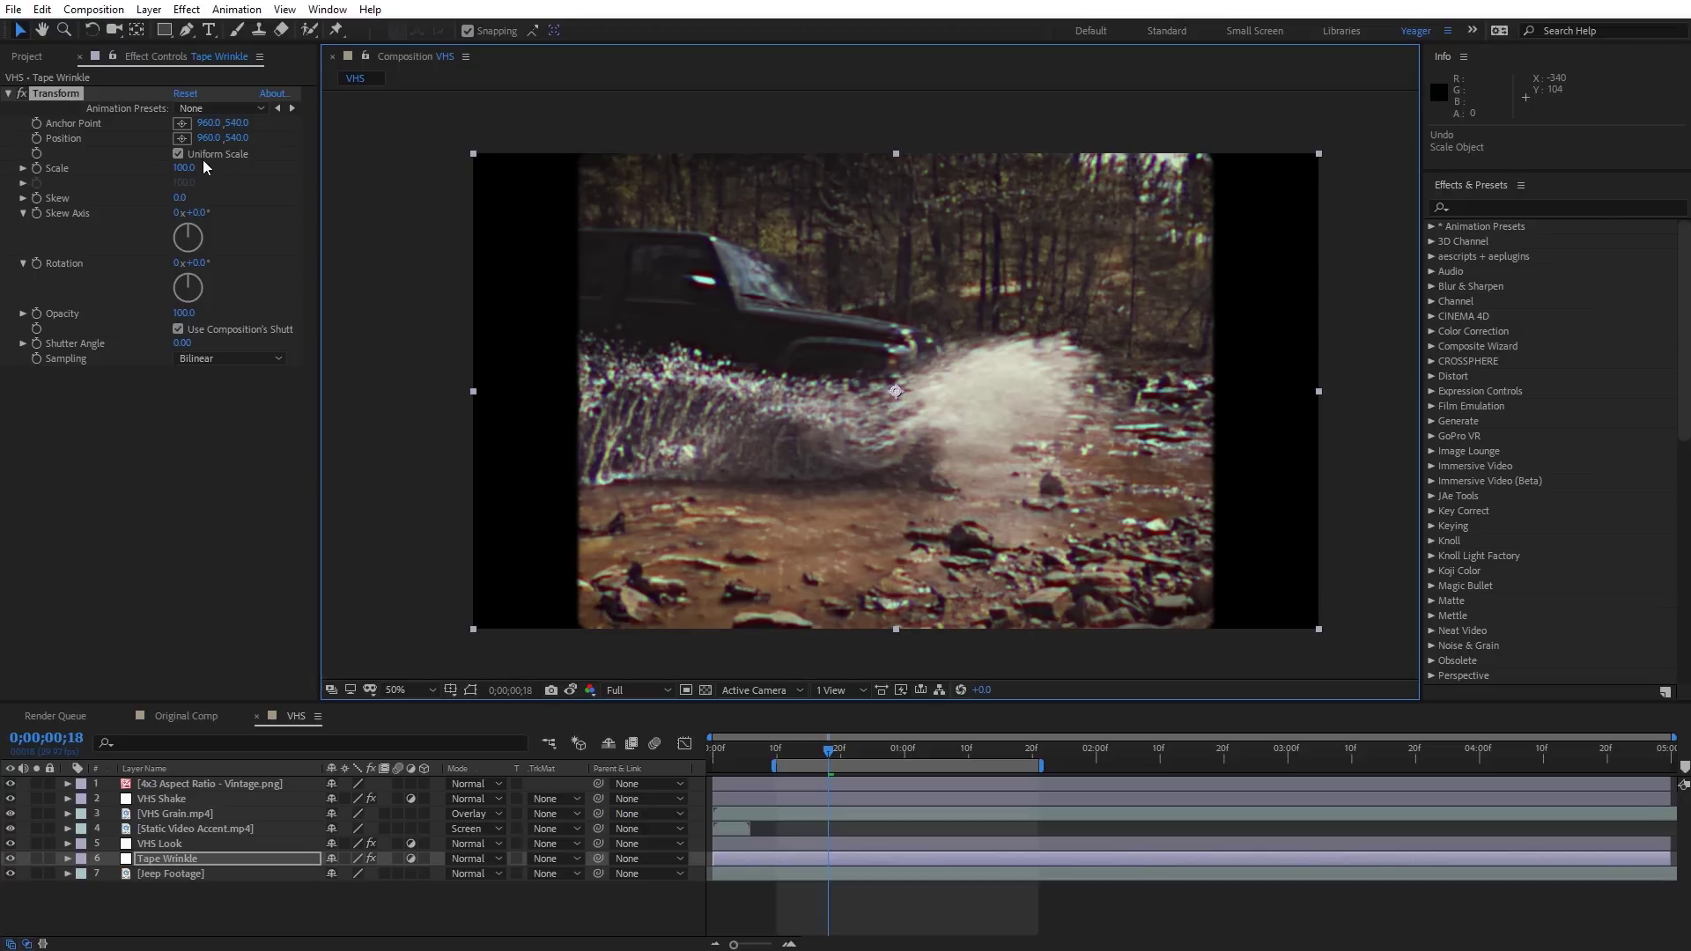
{"action": "left_click", "coordinate": [179, 154]}
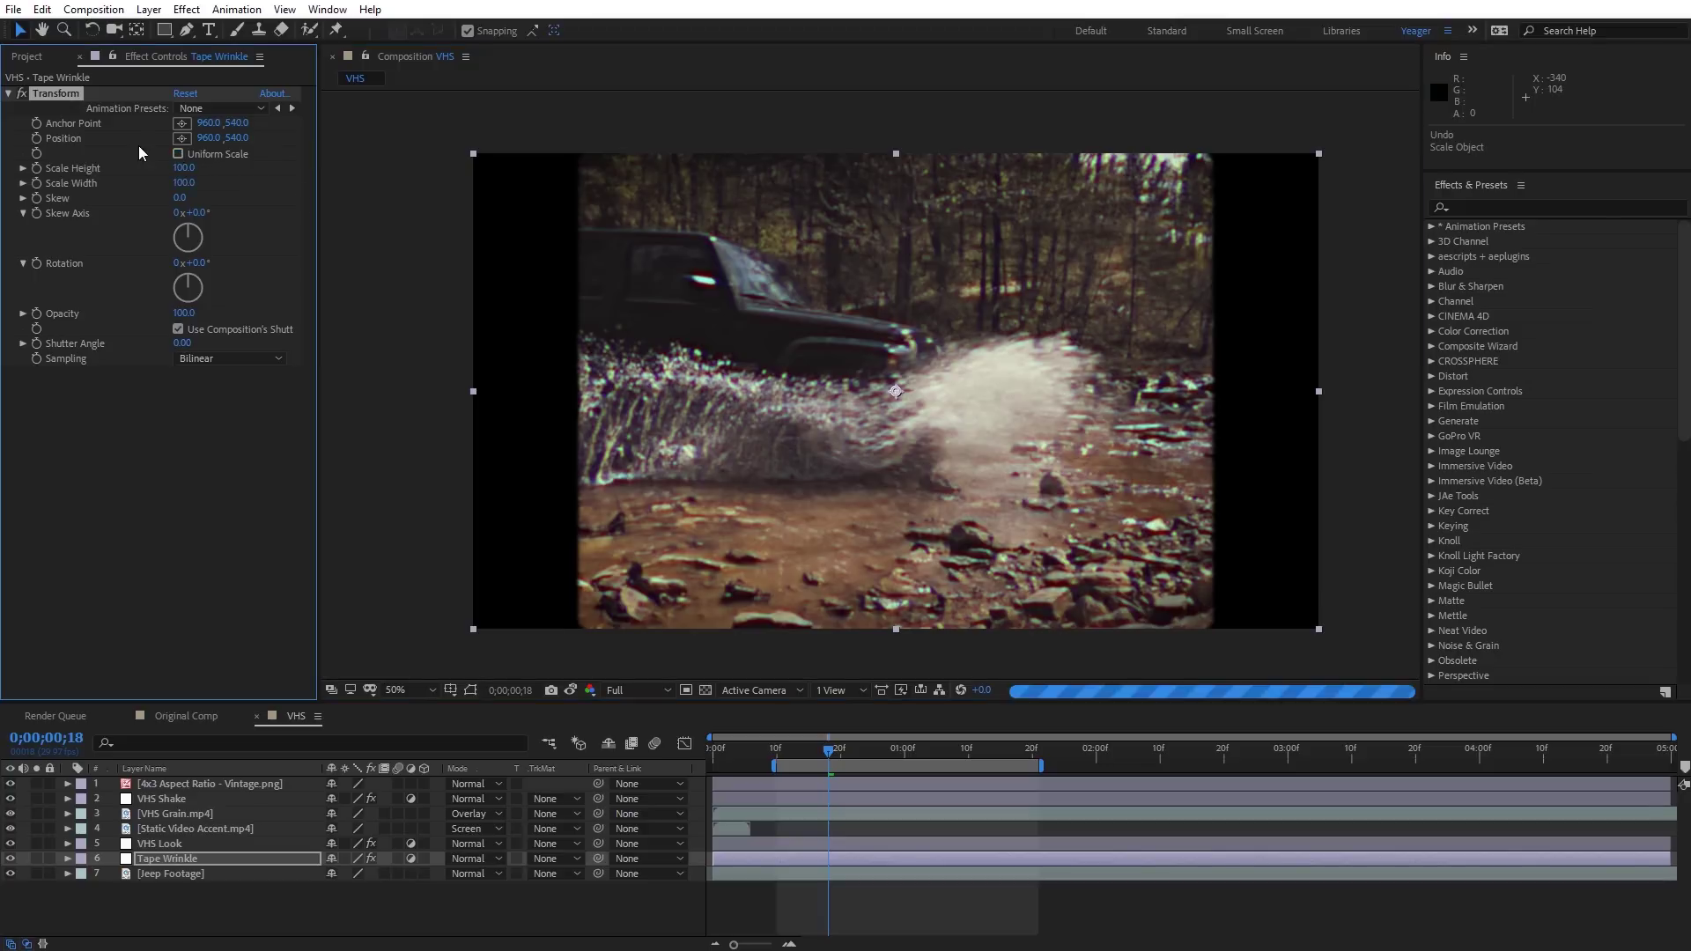
{"action": "left_click", "coordinate": [184, 168]}
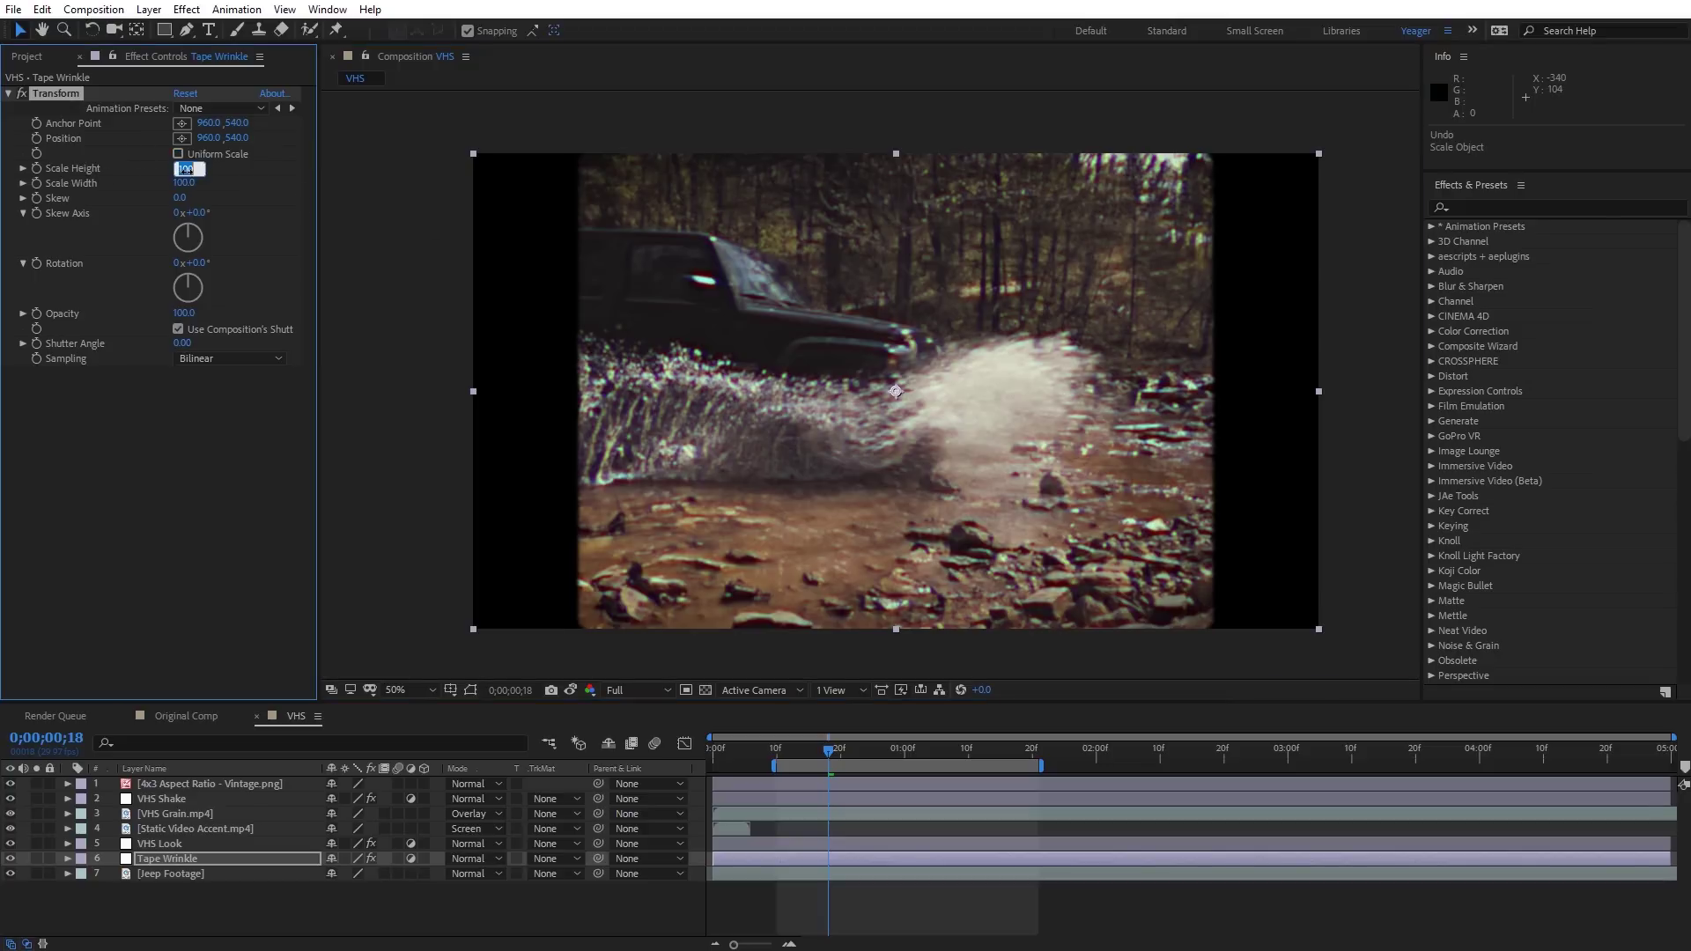
{"action": "type", "text": "100"}
{"action": "key", "text": "Return"}
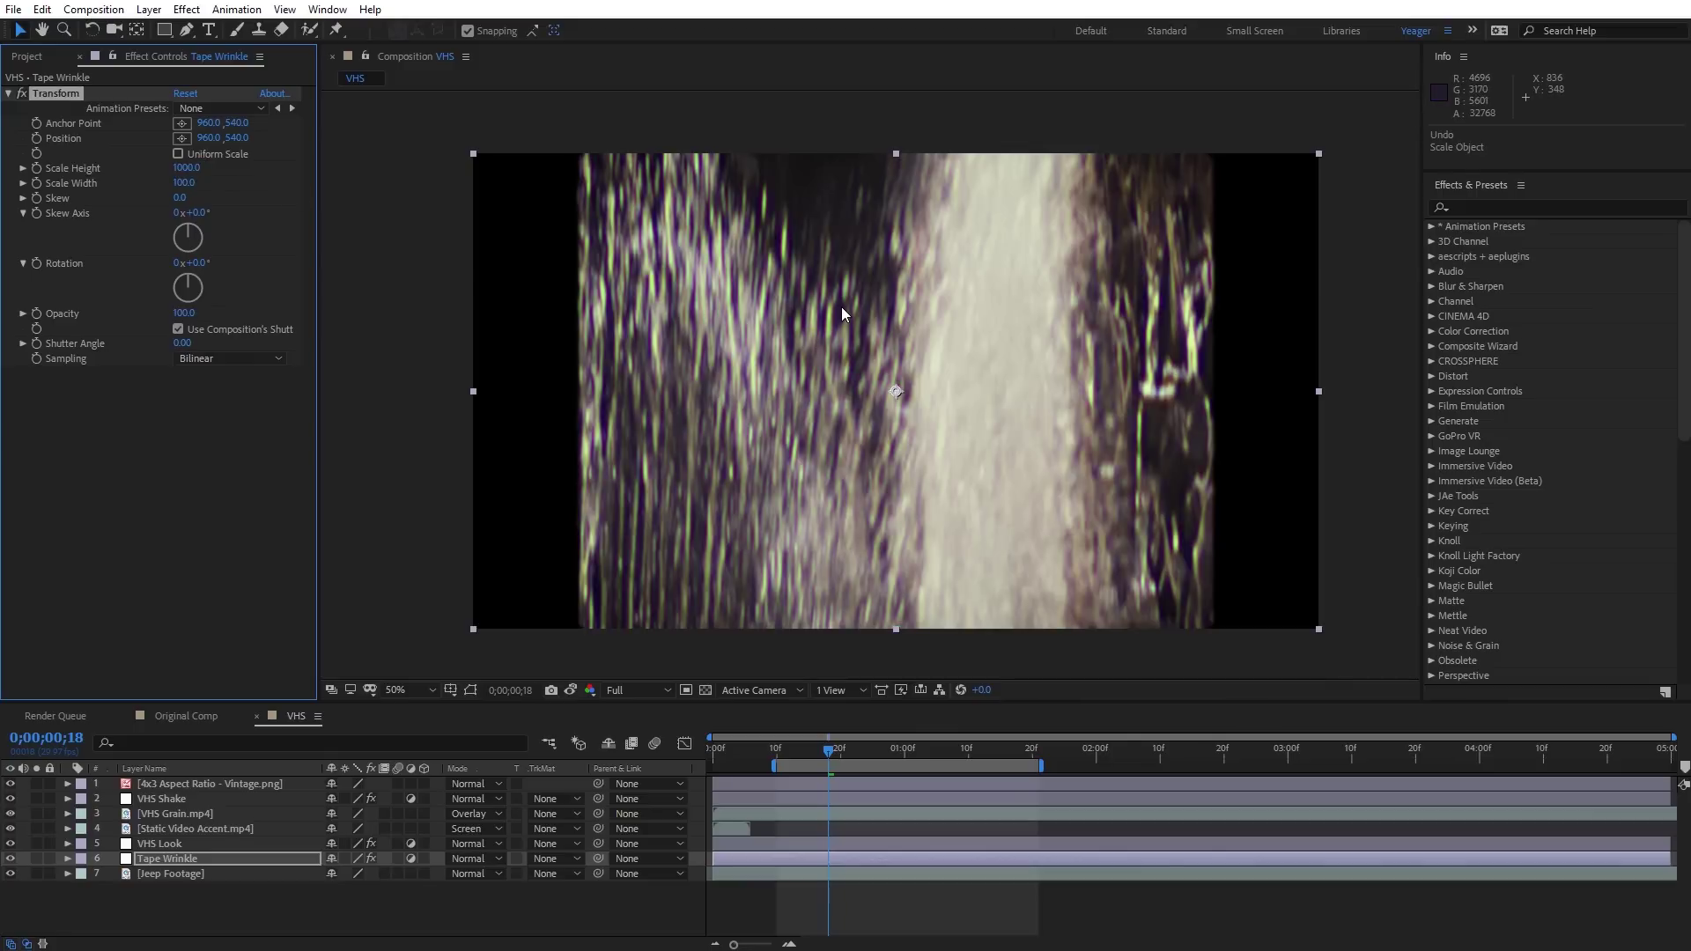
- Squash Tape Wrinkle into a thin mid-frame band, test moving it, then start an Anchor Point expression
{"action": "left_click", "coordinate": [897, 629]}
{"action": "left_click_drag", "start_coordinate": [898, 627], "coordinate": [905, 417]}
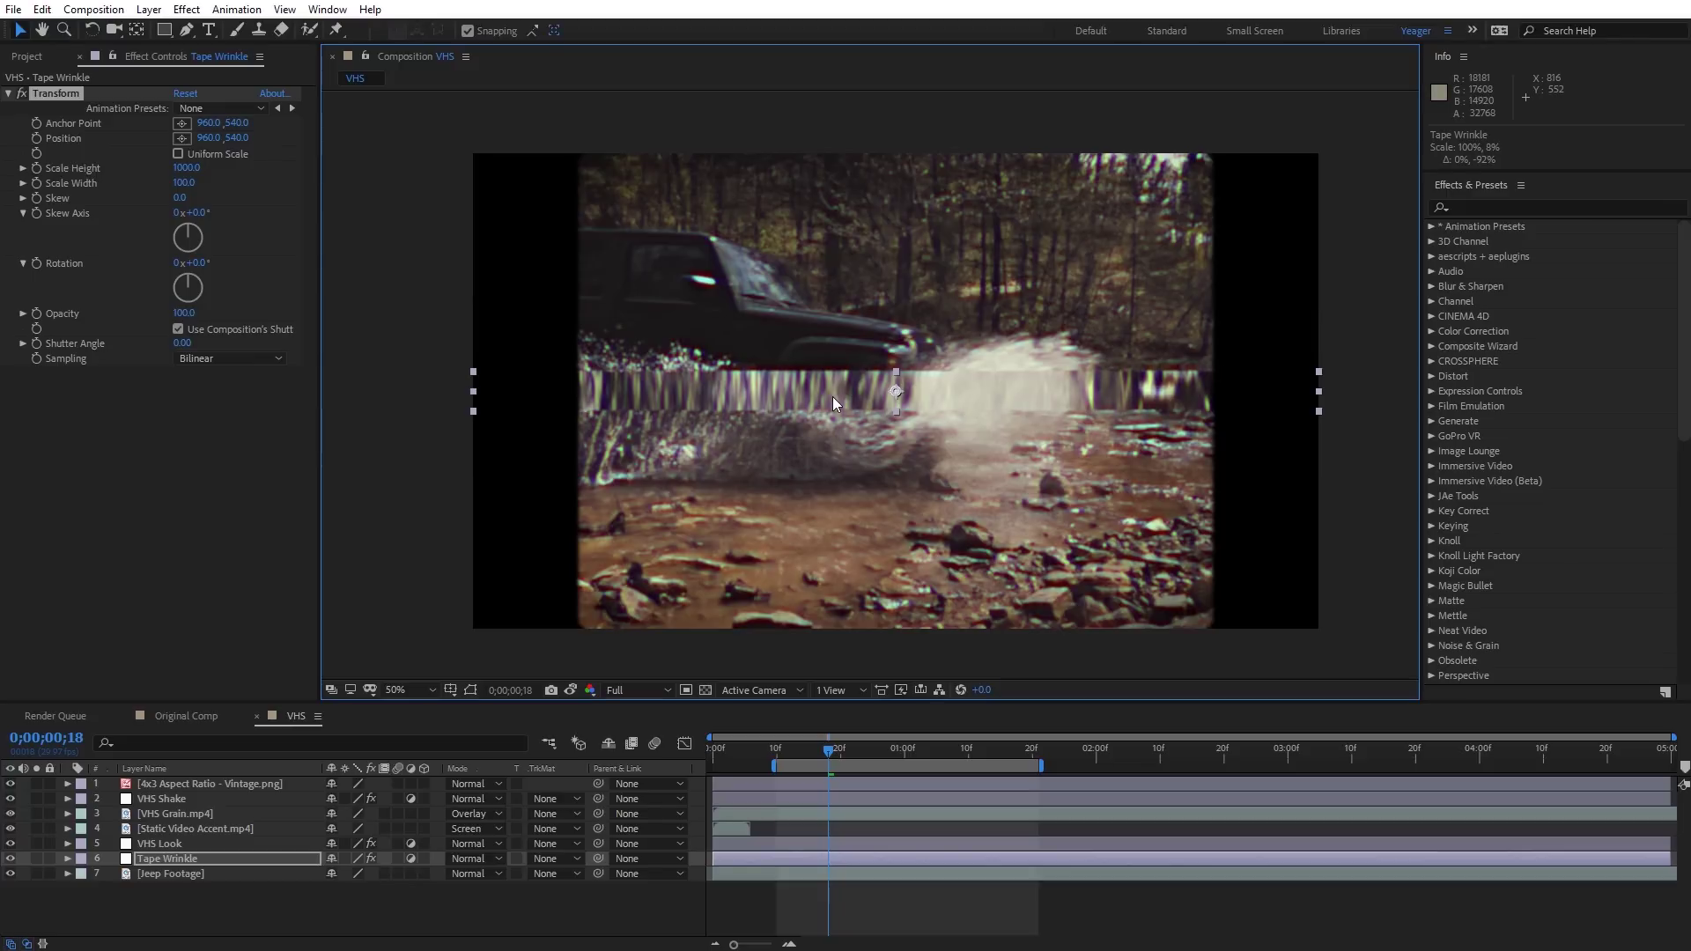
{"action": "left_click_drag", "start_coordinate": [832, 397], "coordinate": [839, 265]}
{"action": "key", "text": "ctrl+z"}
{"action": "left_click_drag", "start_coordinate": [844, 422], "coordinate": [843, 382]}
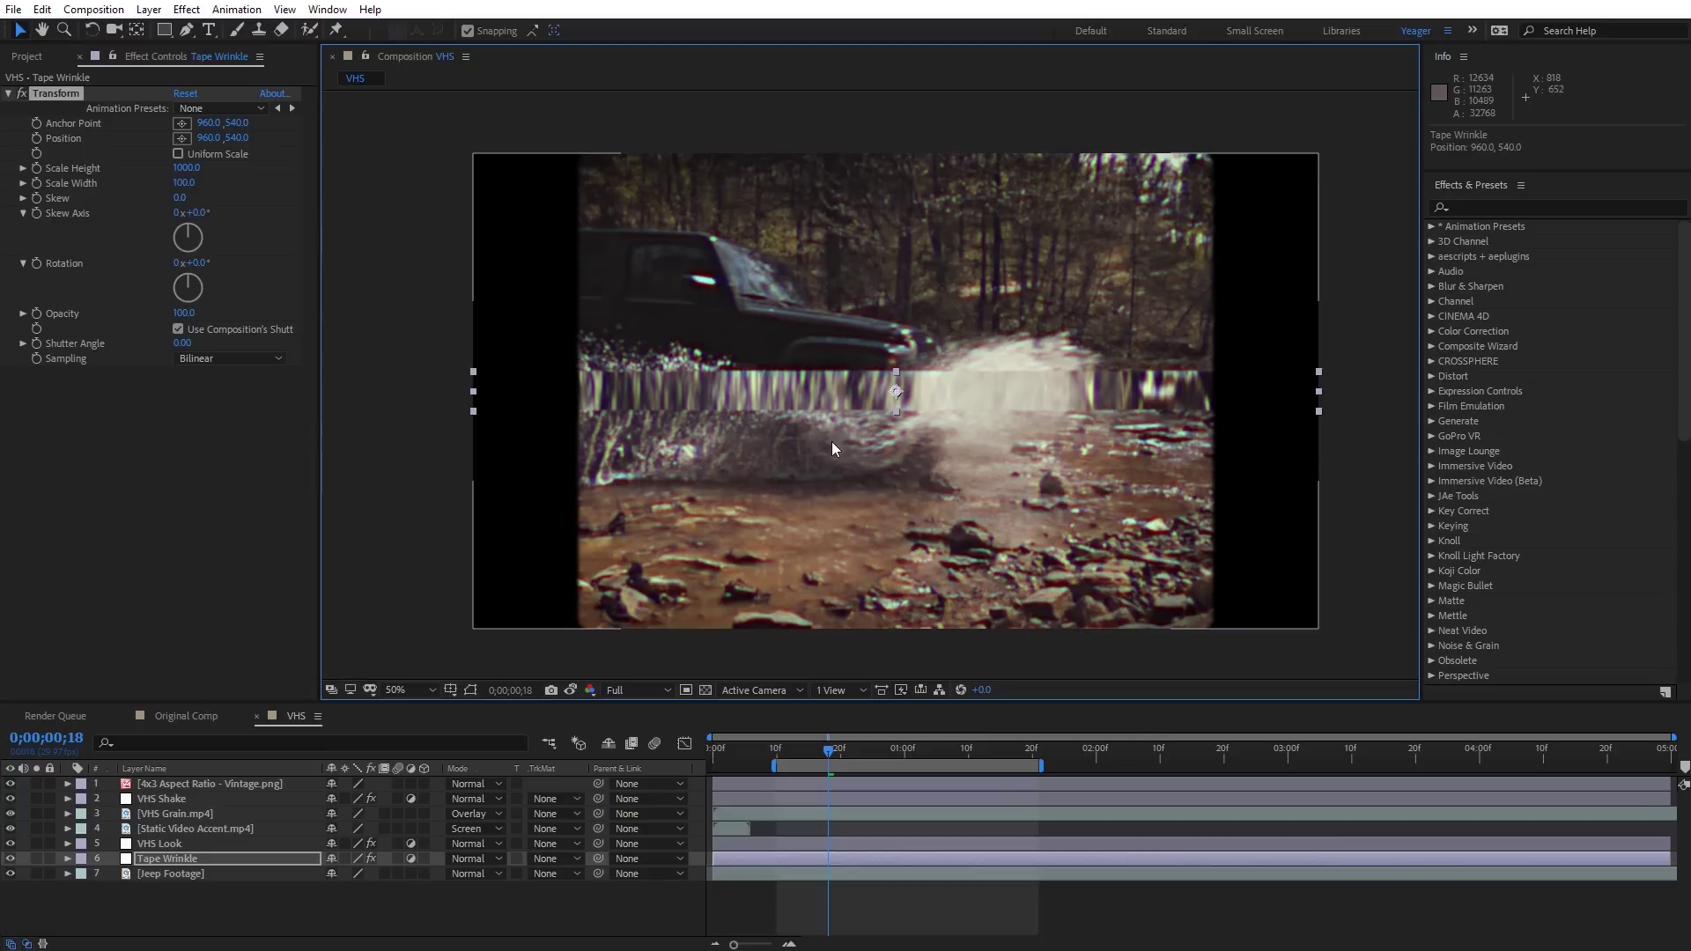
{"action": "left_click", "coordinate": [35, 124], "text": "alt"}
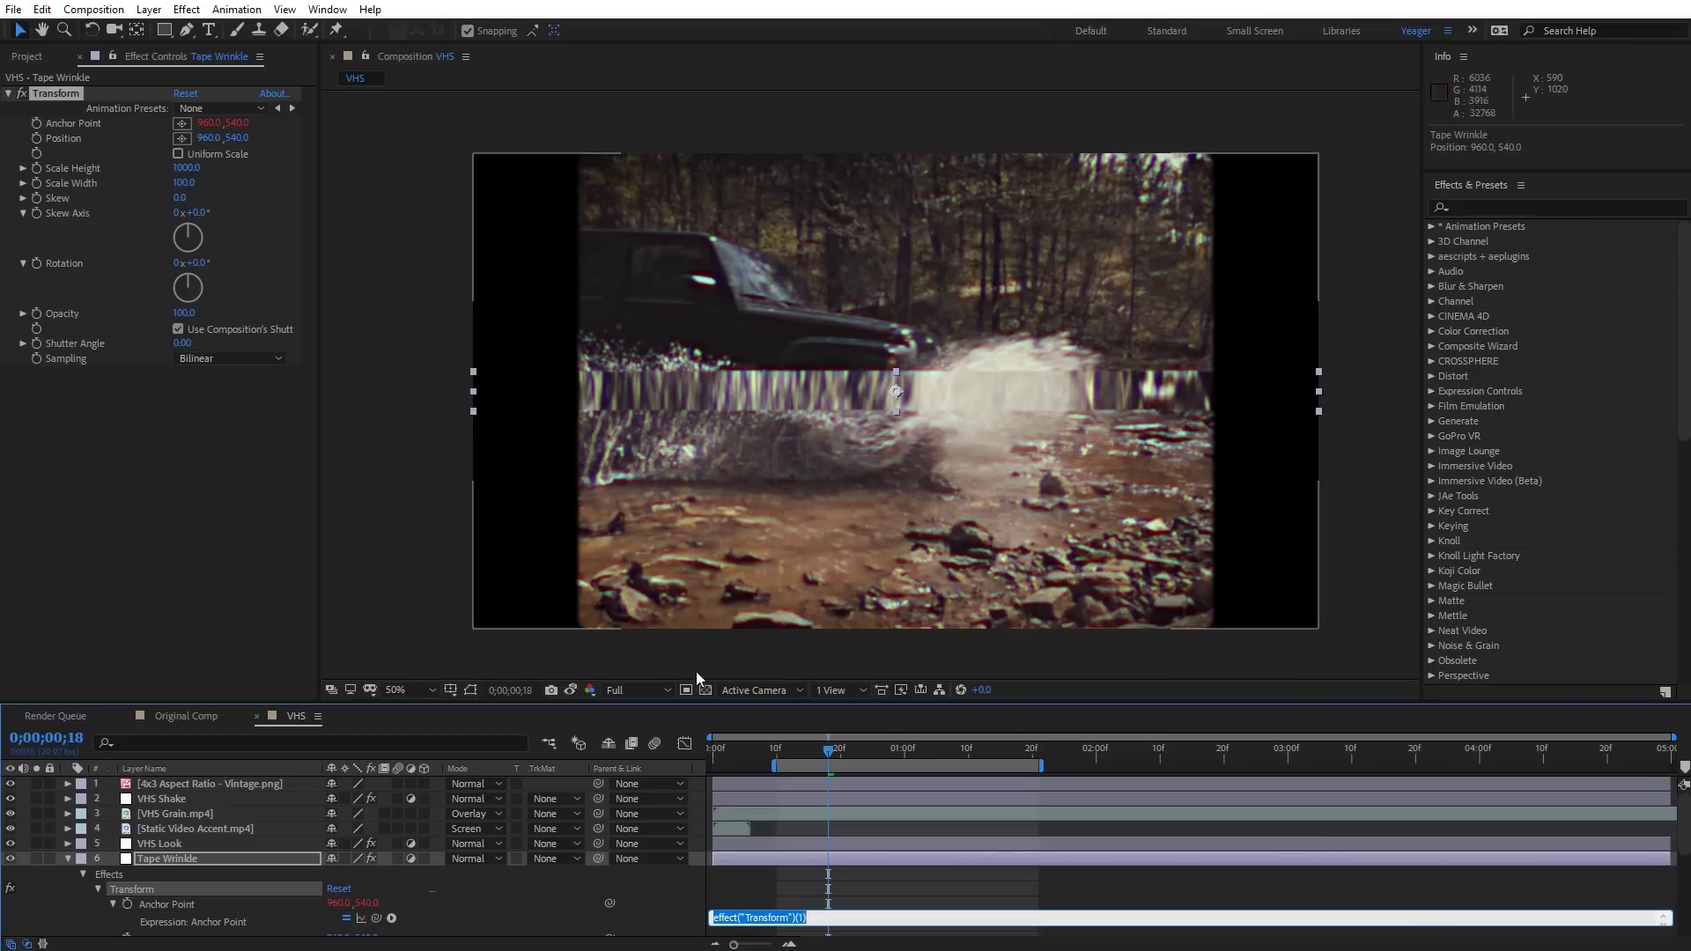
- Pick-whip the Transform Anchor Point expression to Tape Wrinkle's own Position, giving transform.position
{"action": "scroll", "coordinate": [554, 881], "scroll_direction": "down", "scroll_amount": 2}
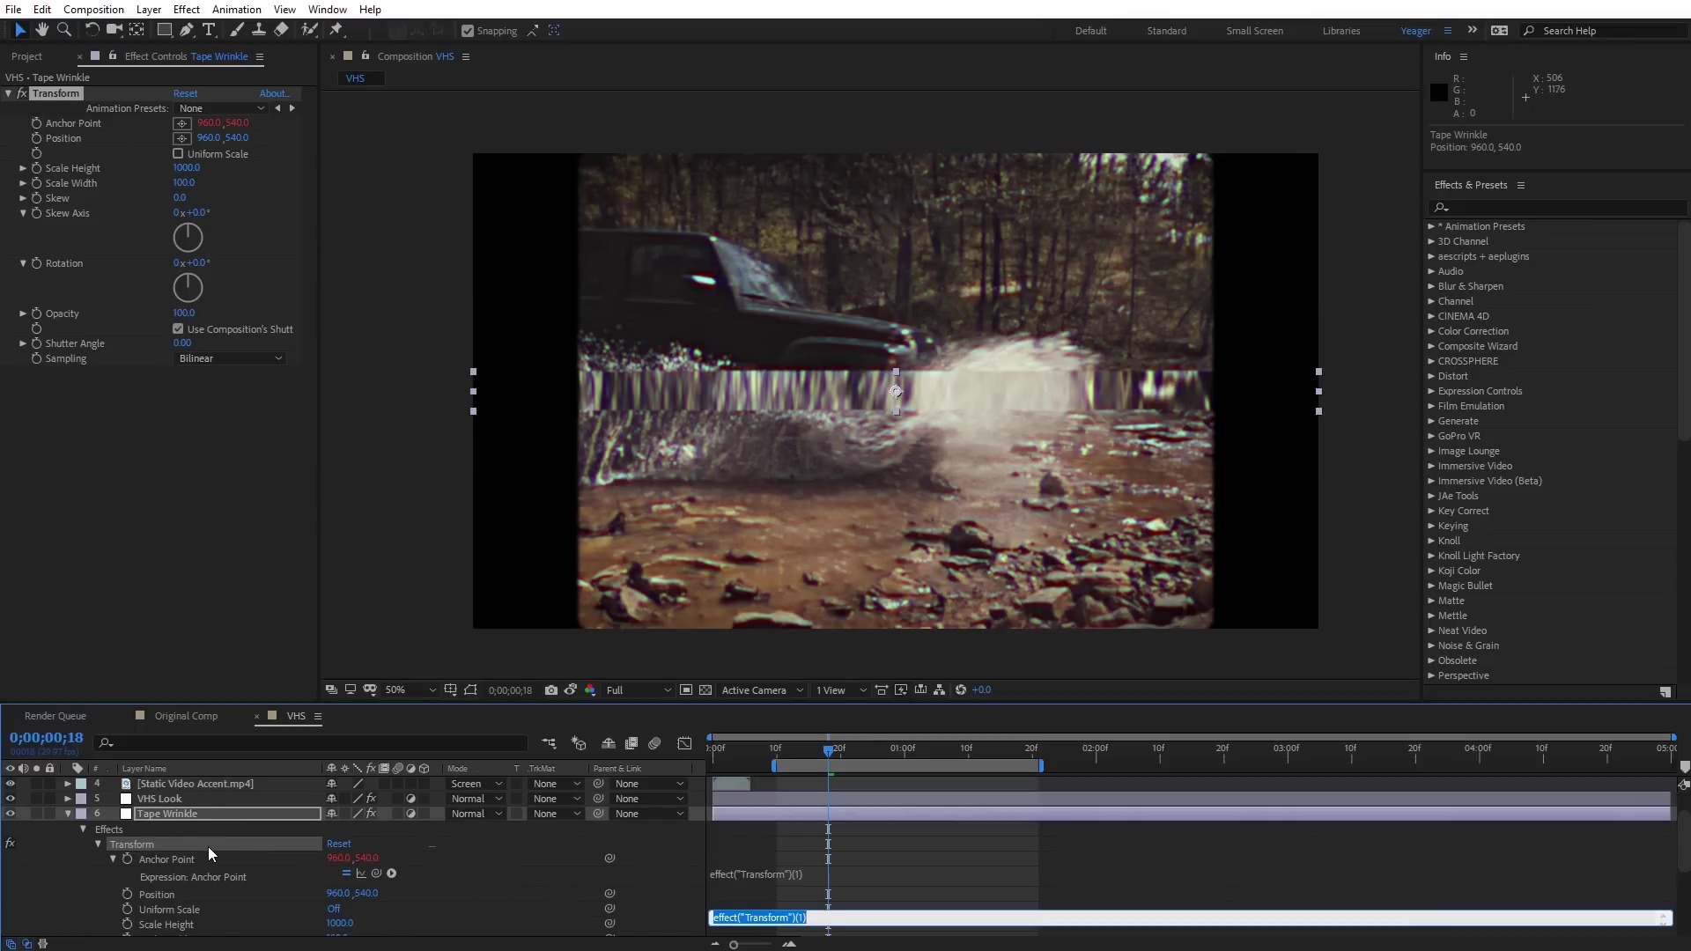
{"action": "scroll", "coordinate": [209, 853], "scroll_direction": "down", "scroll_amount": 1}
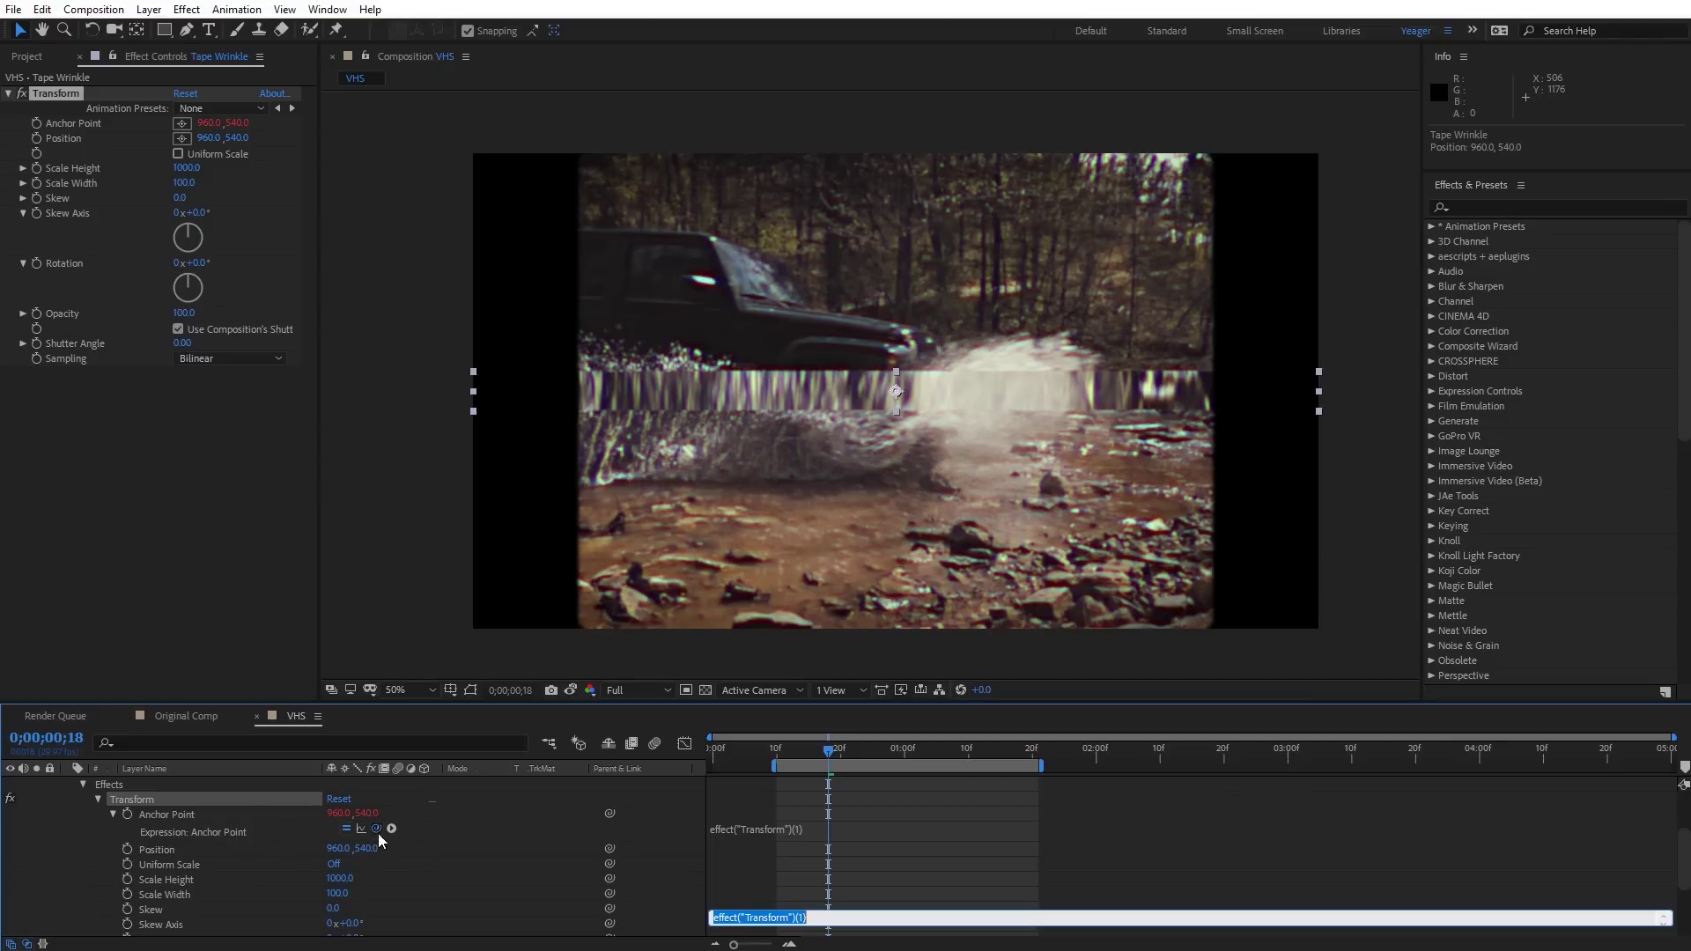
{"action": "scroll", "coordinate": [284, 844], "scroll_direction": "down", "scroll_amount": 3}
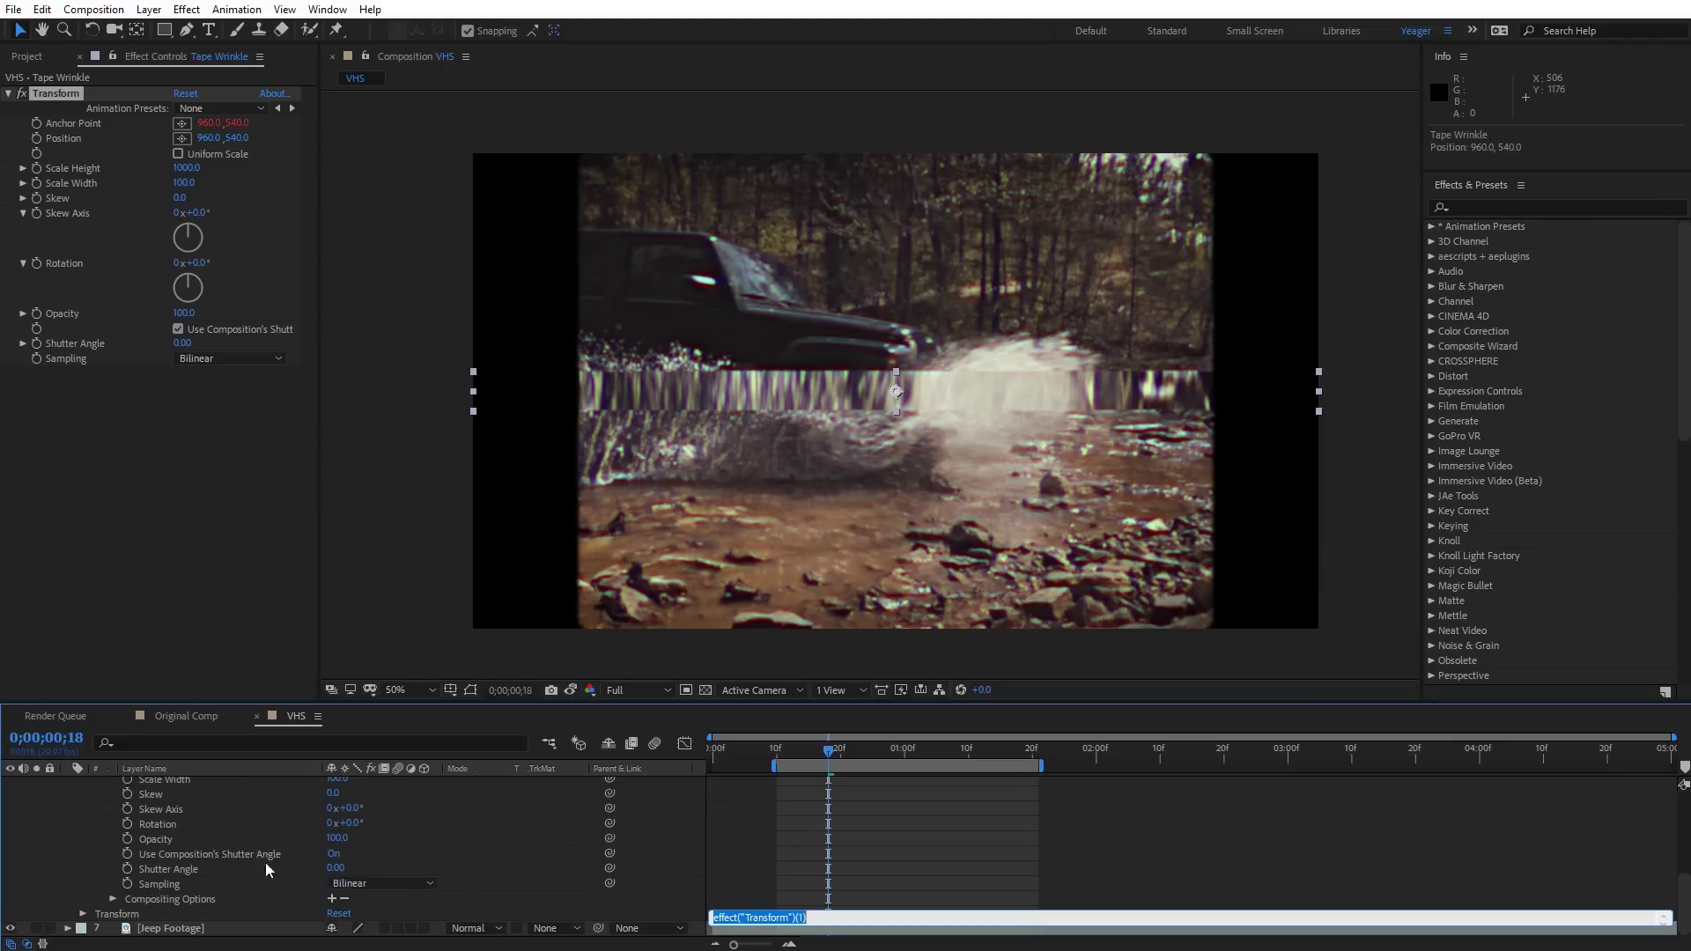
{"action": "left_click", "coordinate": [82, 913]}
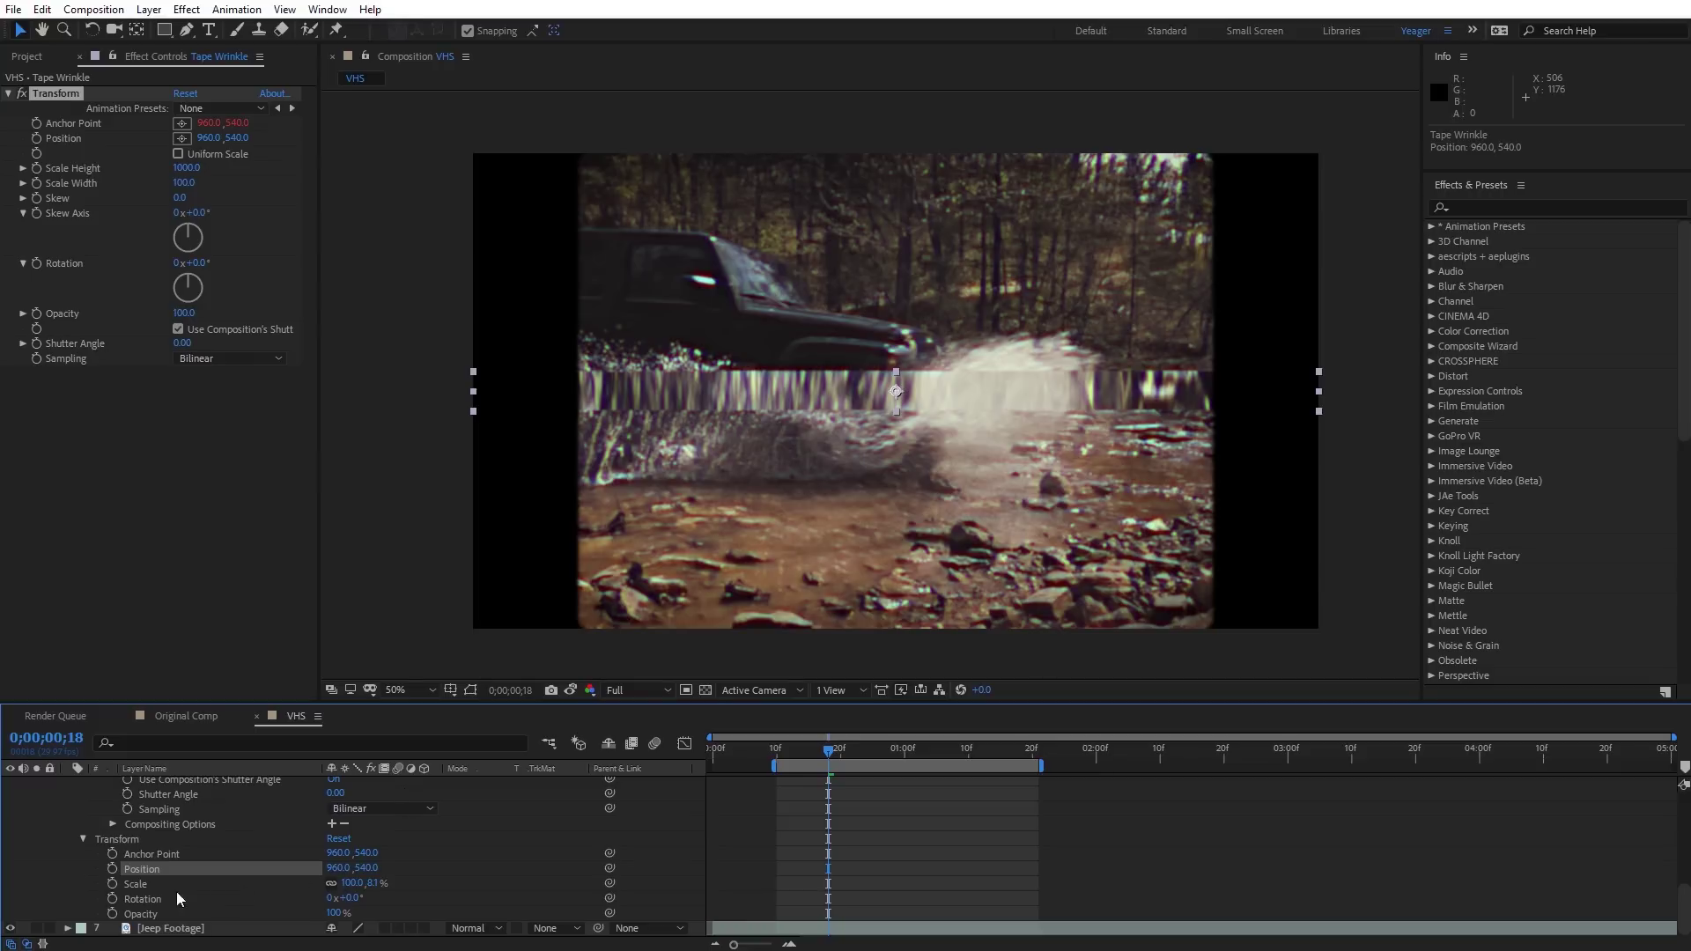
{"action": "scroll", "coordinate": [361, 865], "scroll_direction": "up", "scroll_amount": 5}
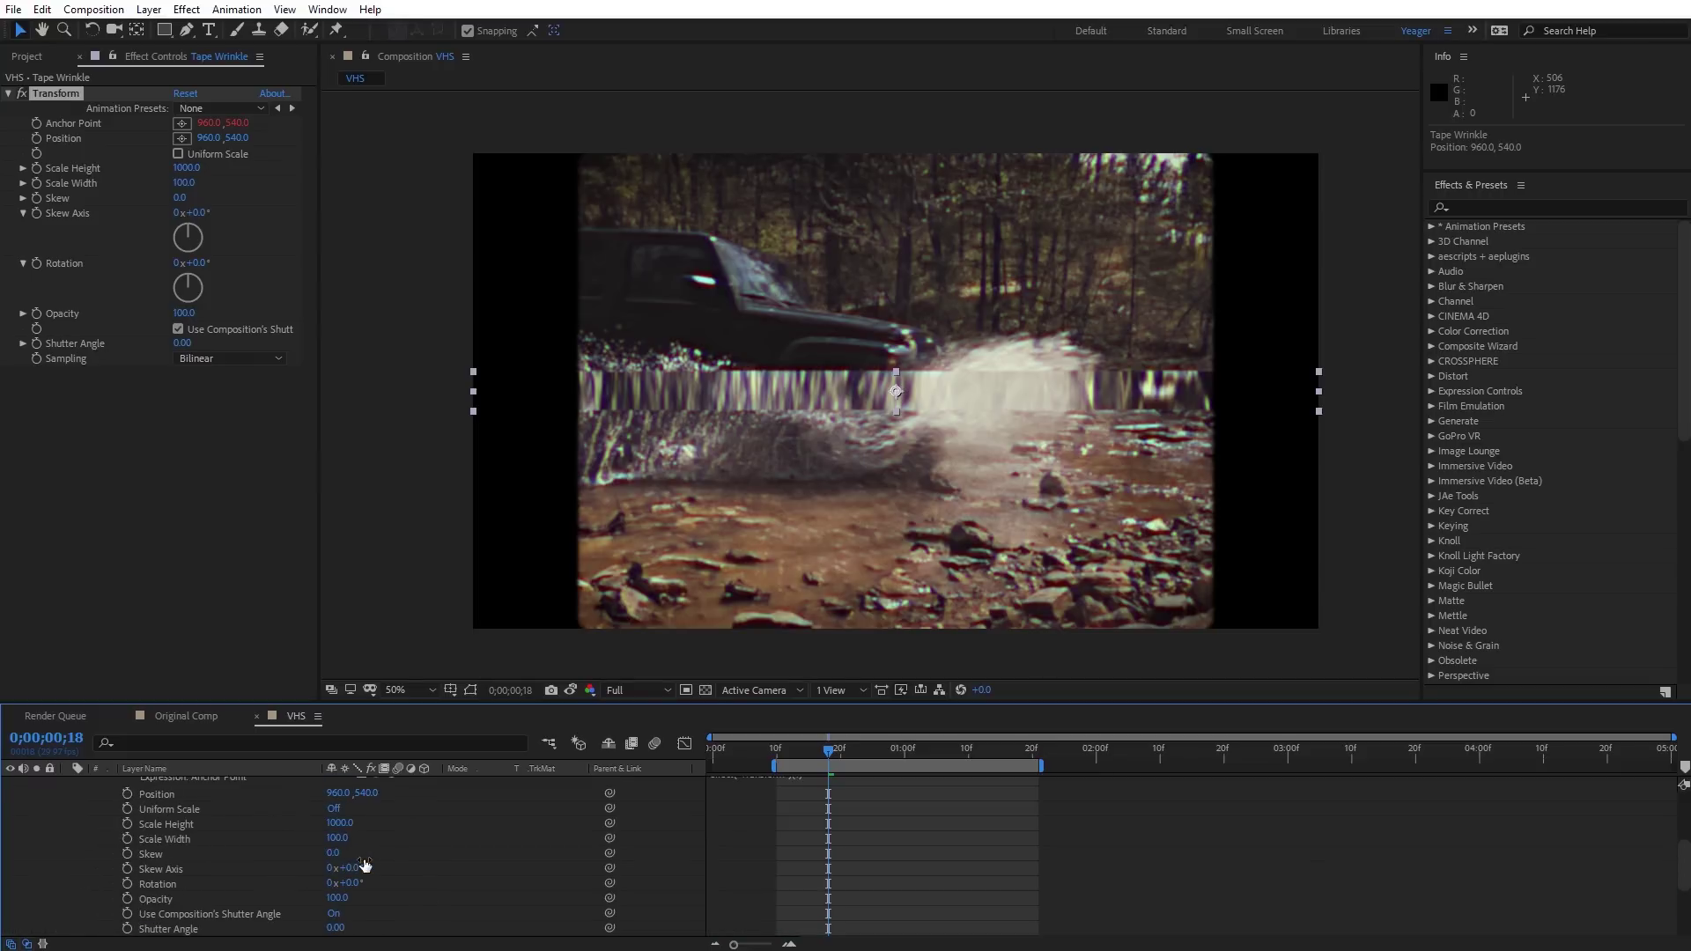
{"action": "left_click_drag", "start_coordinate": [376, 819], "coordinate": [250, 879]}
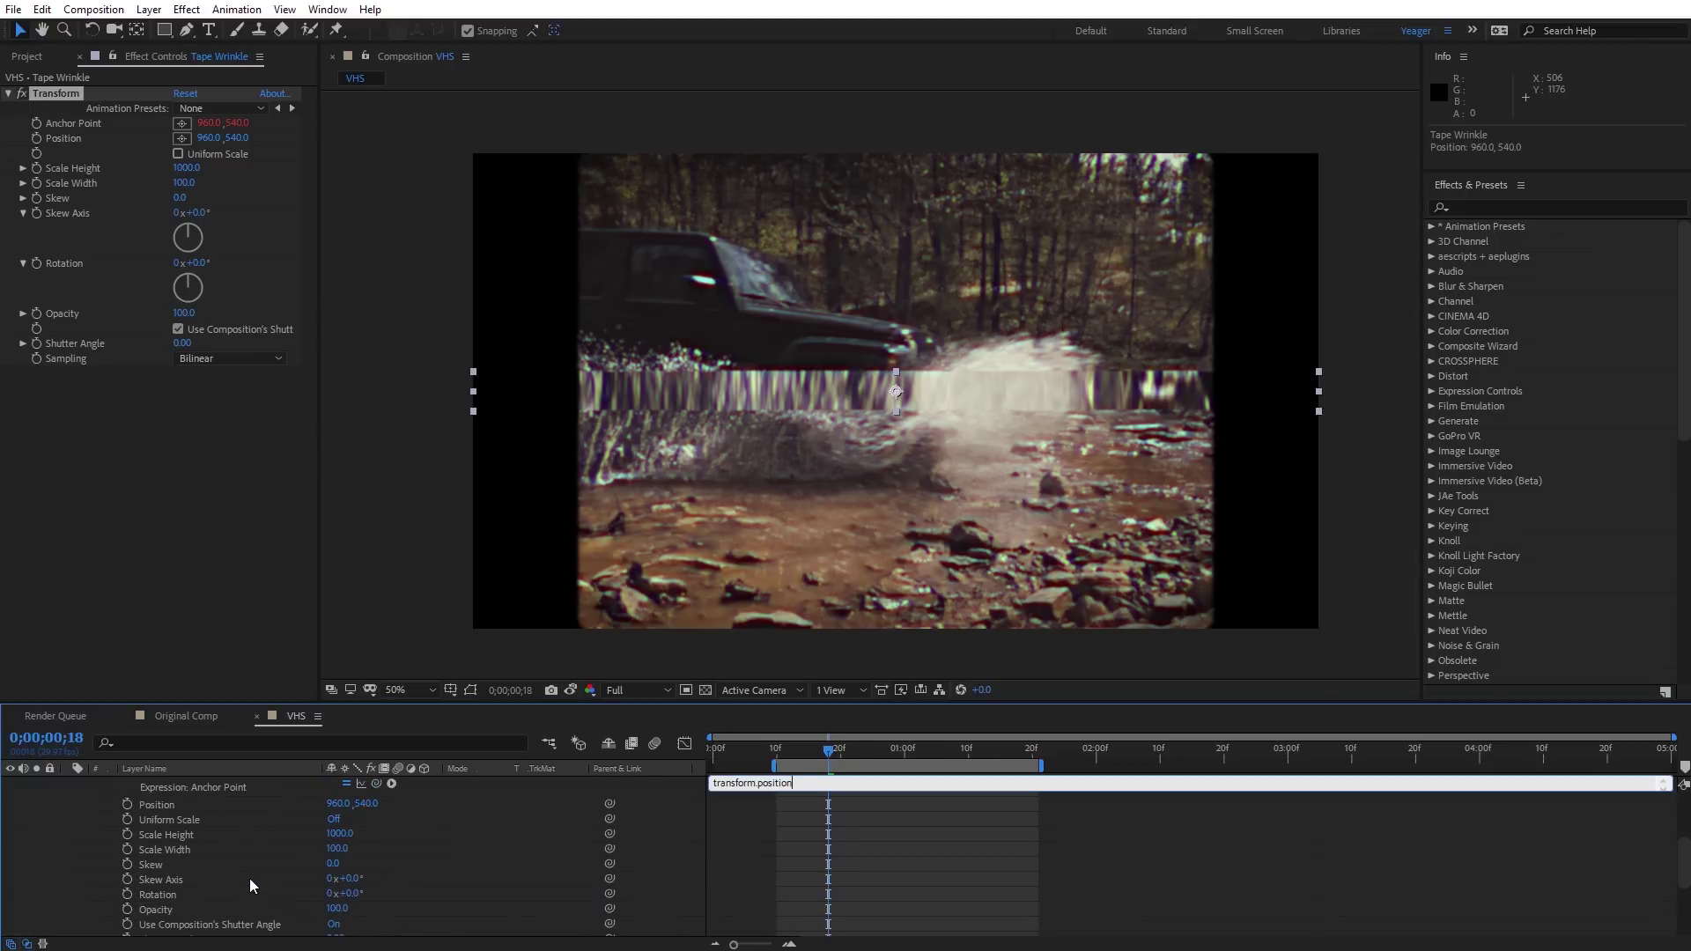
{"action": "left_click", "coordinate": [752, 802]}
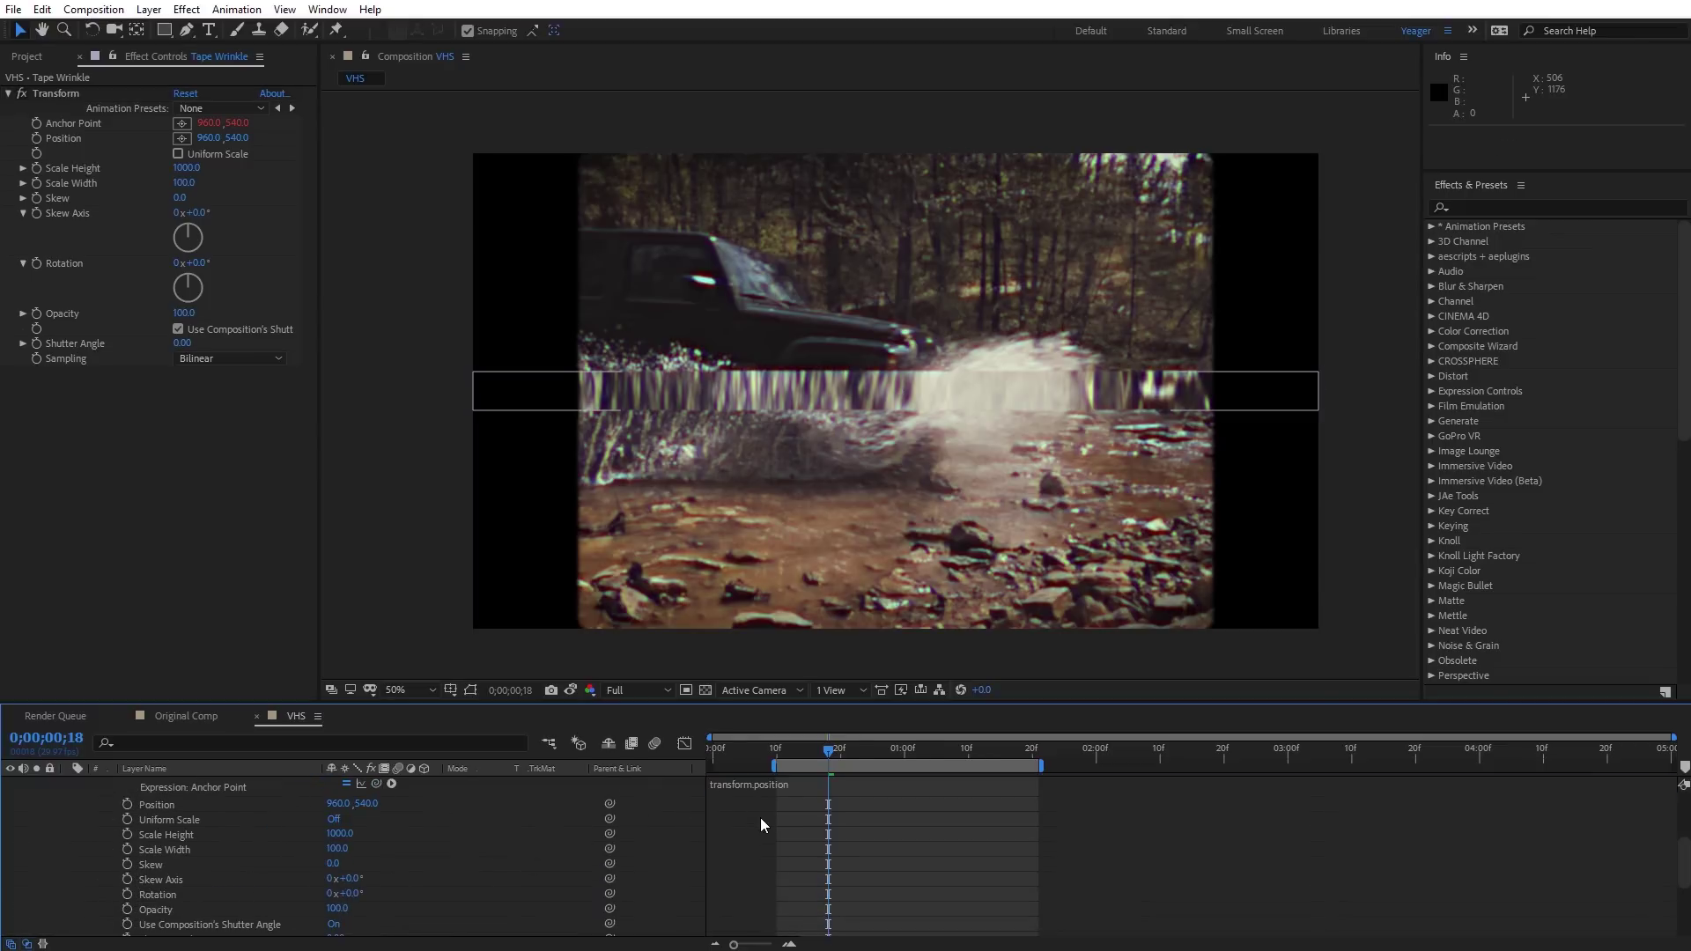
{"action": "scroll", "coordinate": [309, 838], "scroll_direction": "up", "scroll_amount": 2}
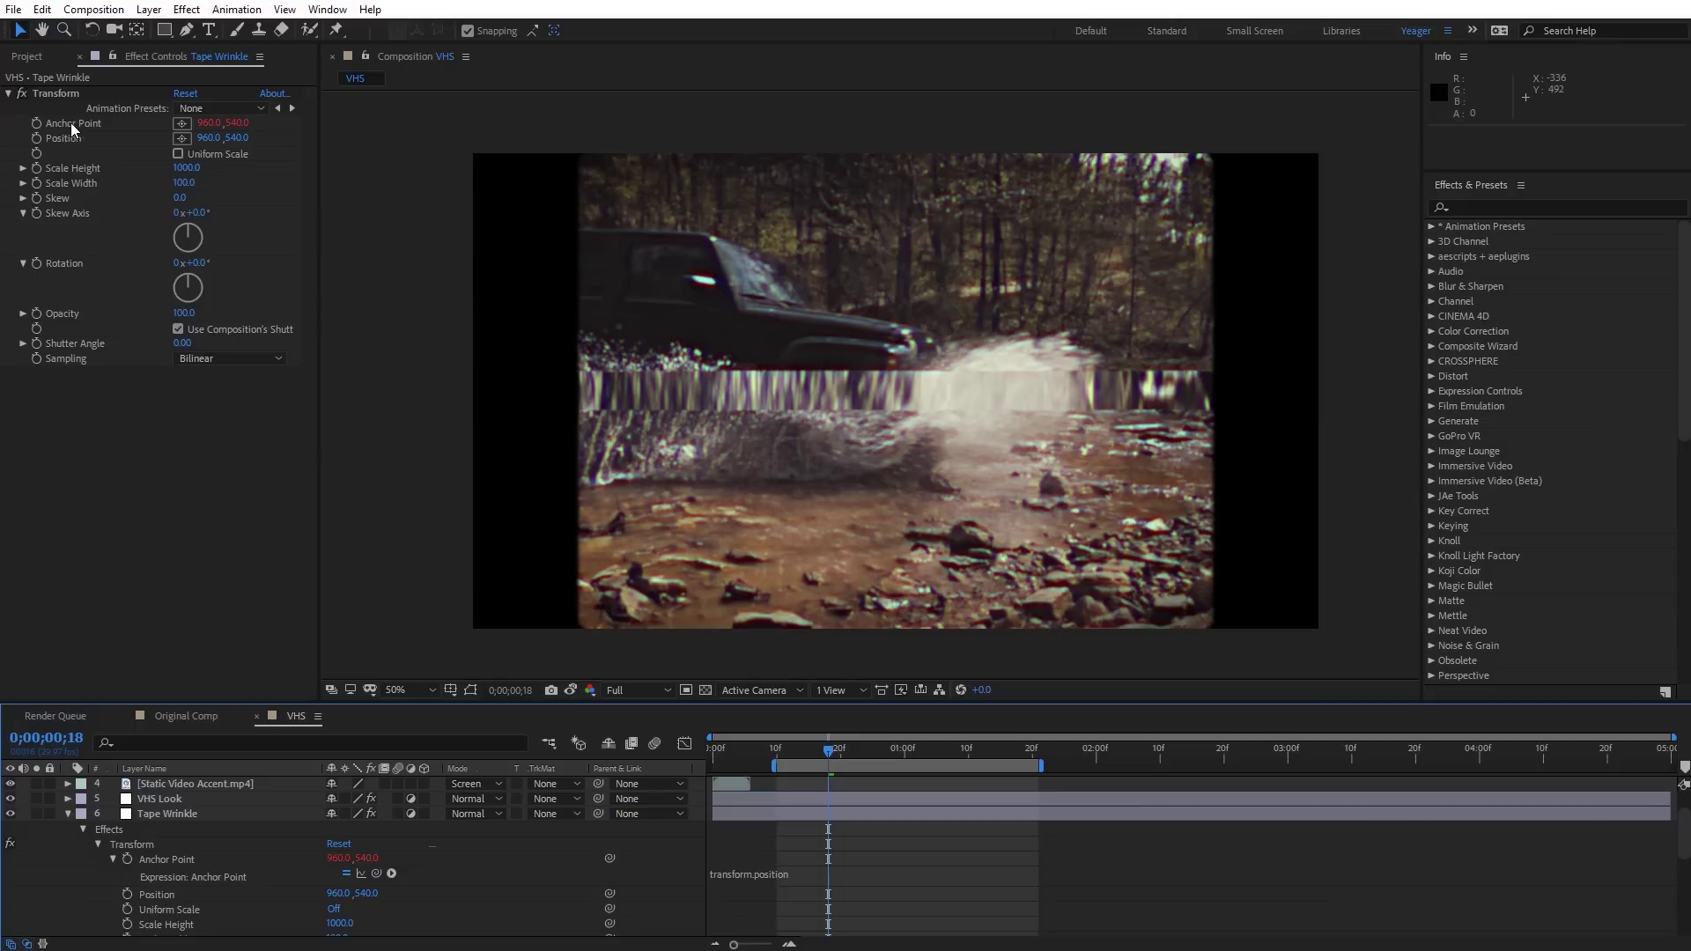
{"action": "scroll", "coordinate": [365, 870], "scroll_direction": "down", "scroll_amount": 5}
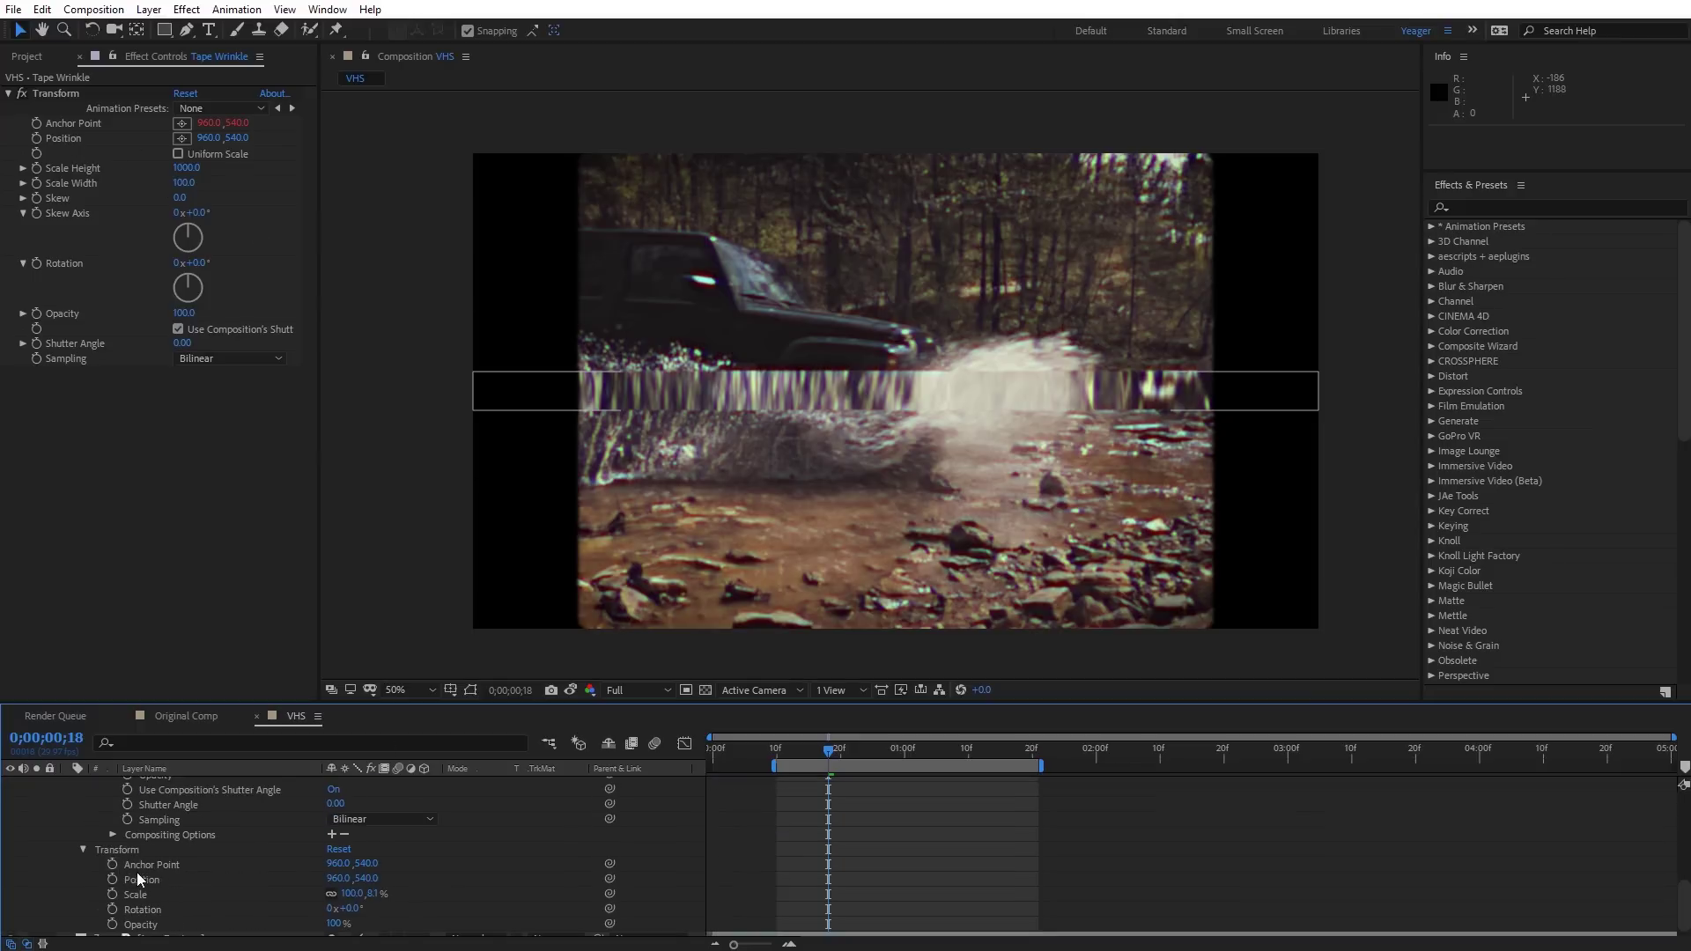
{"action": "key", "text": "ctrl+Up"}
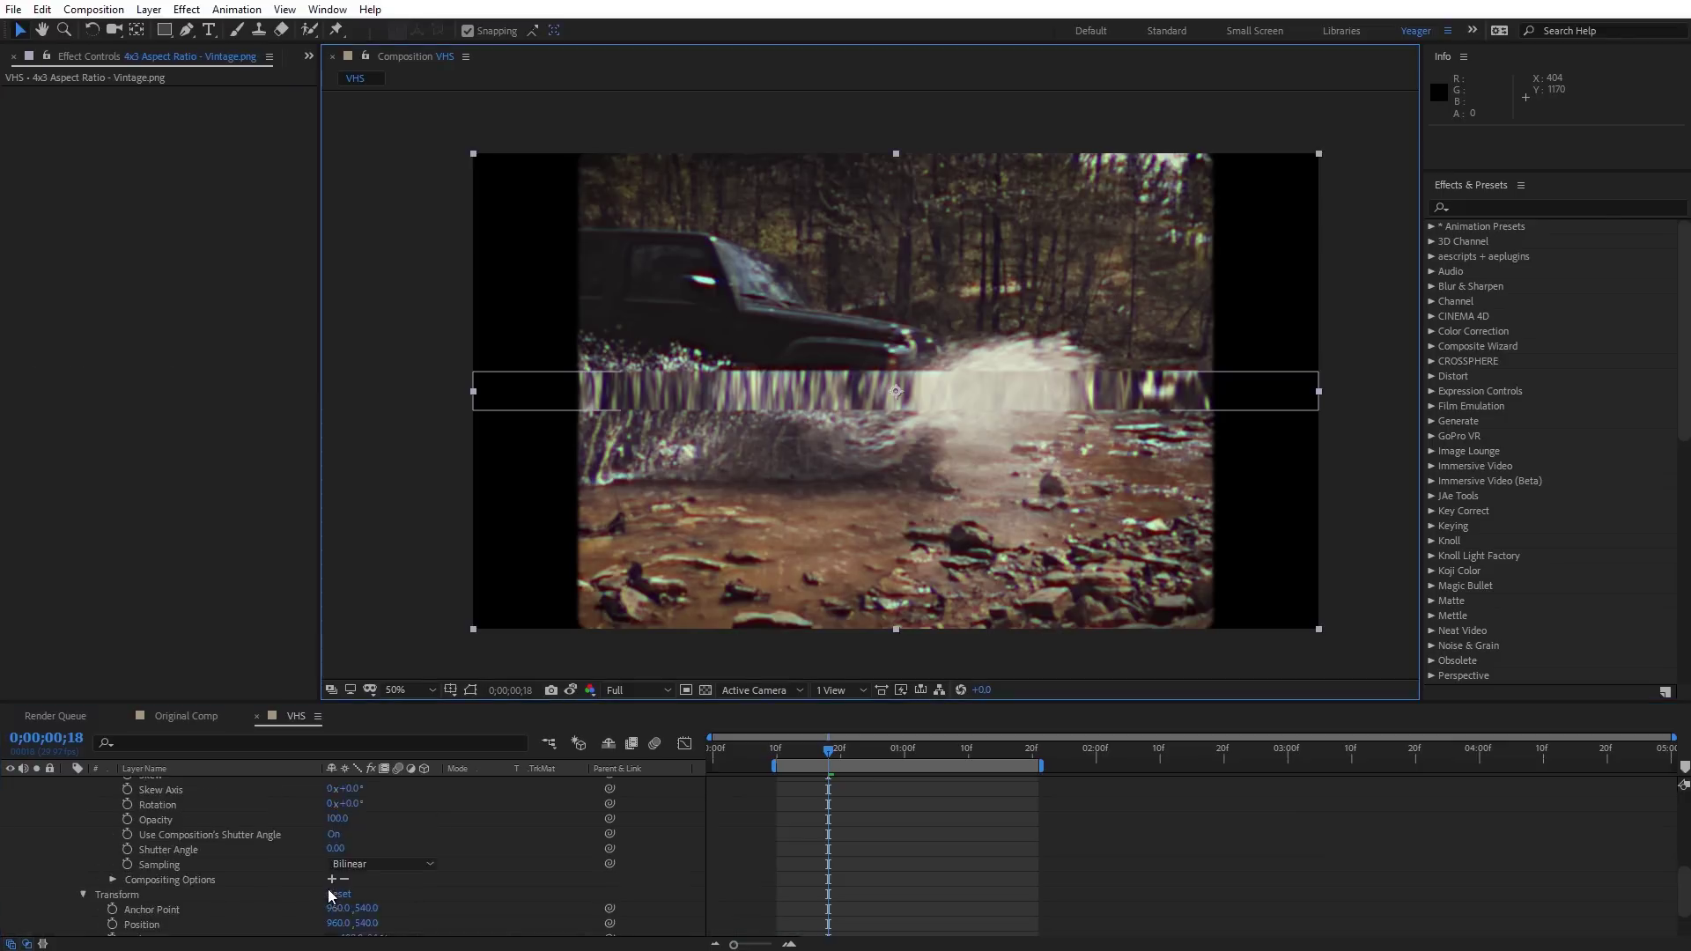
{"action": "scroll", "coordinate": [326, 889], "scroll_direction": "up", "scroll_amount": 5}
{"action": "left_click", "coordinate": [175, 854]}
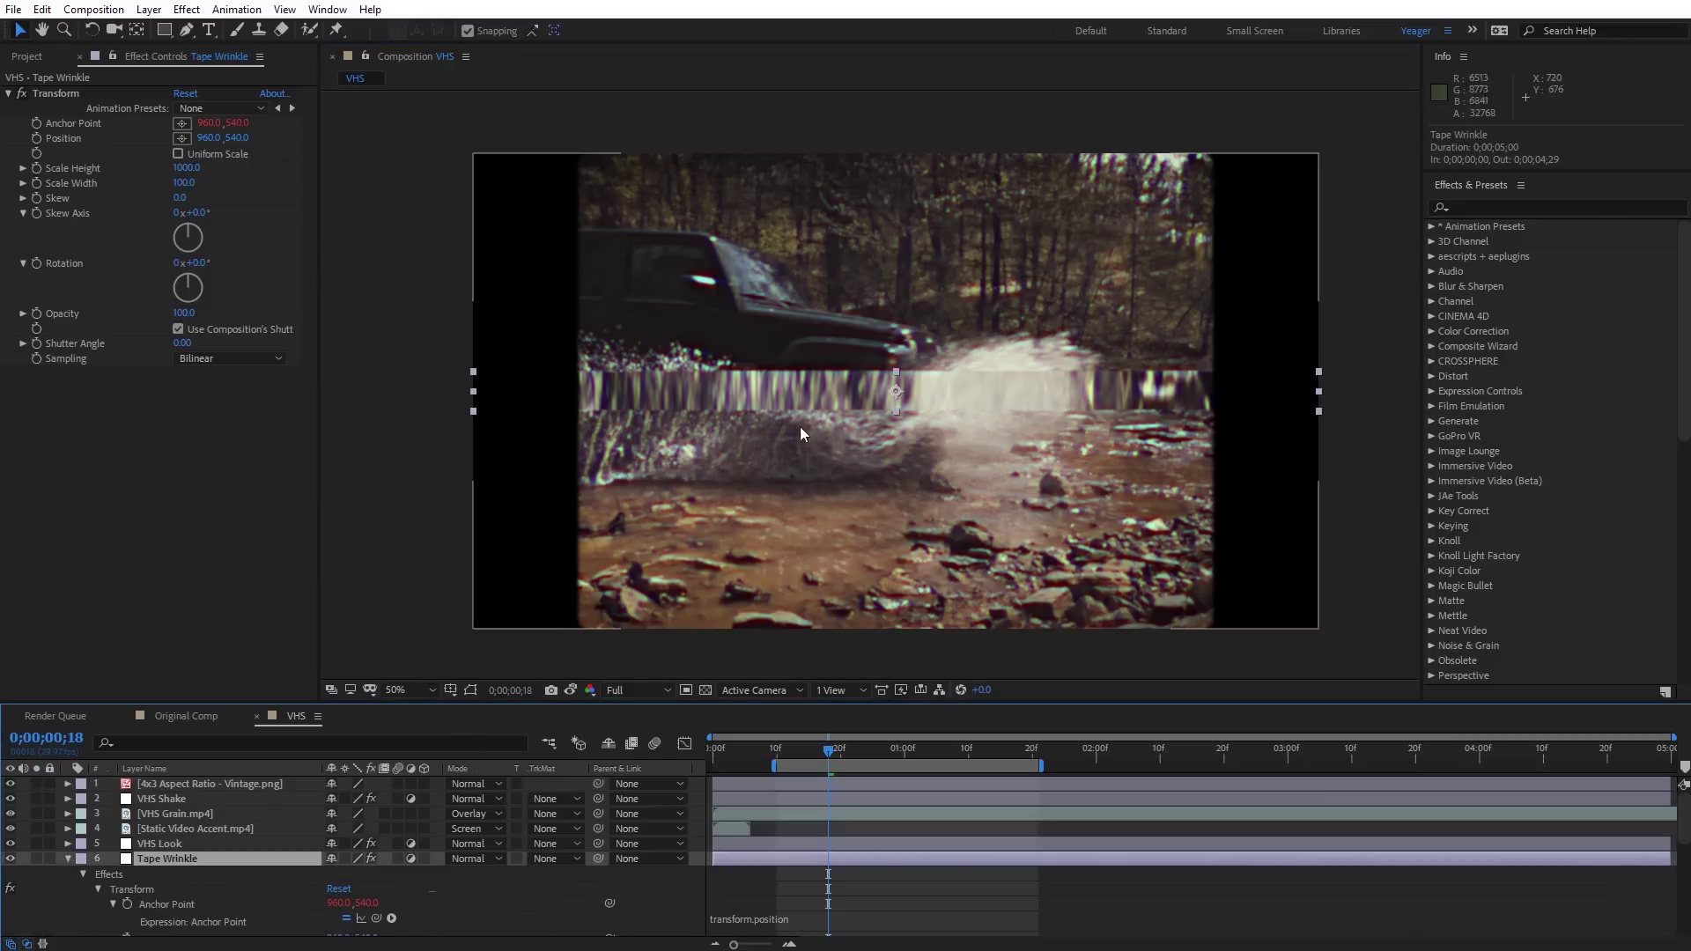
{"action": "left_click_drag", "start_coordinate": [811, 384], "coordinate": [821, 285]}
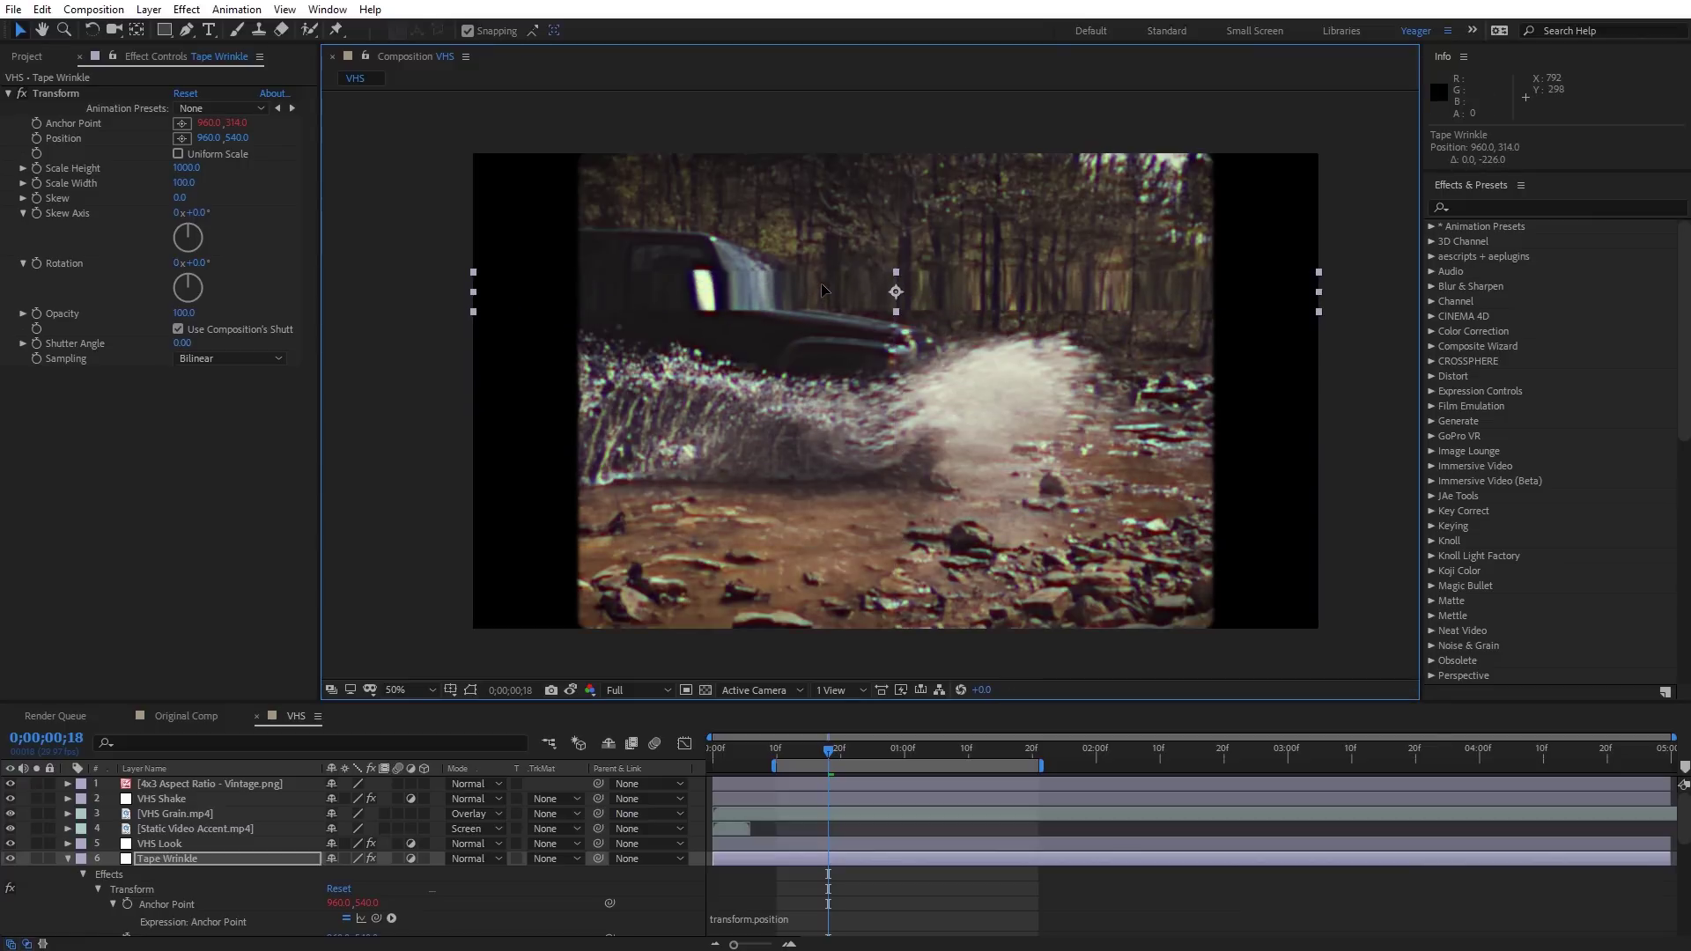
{"action": "key", "text": "ctrl+z"}
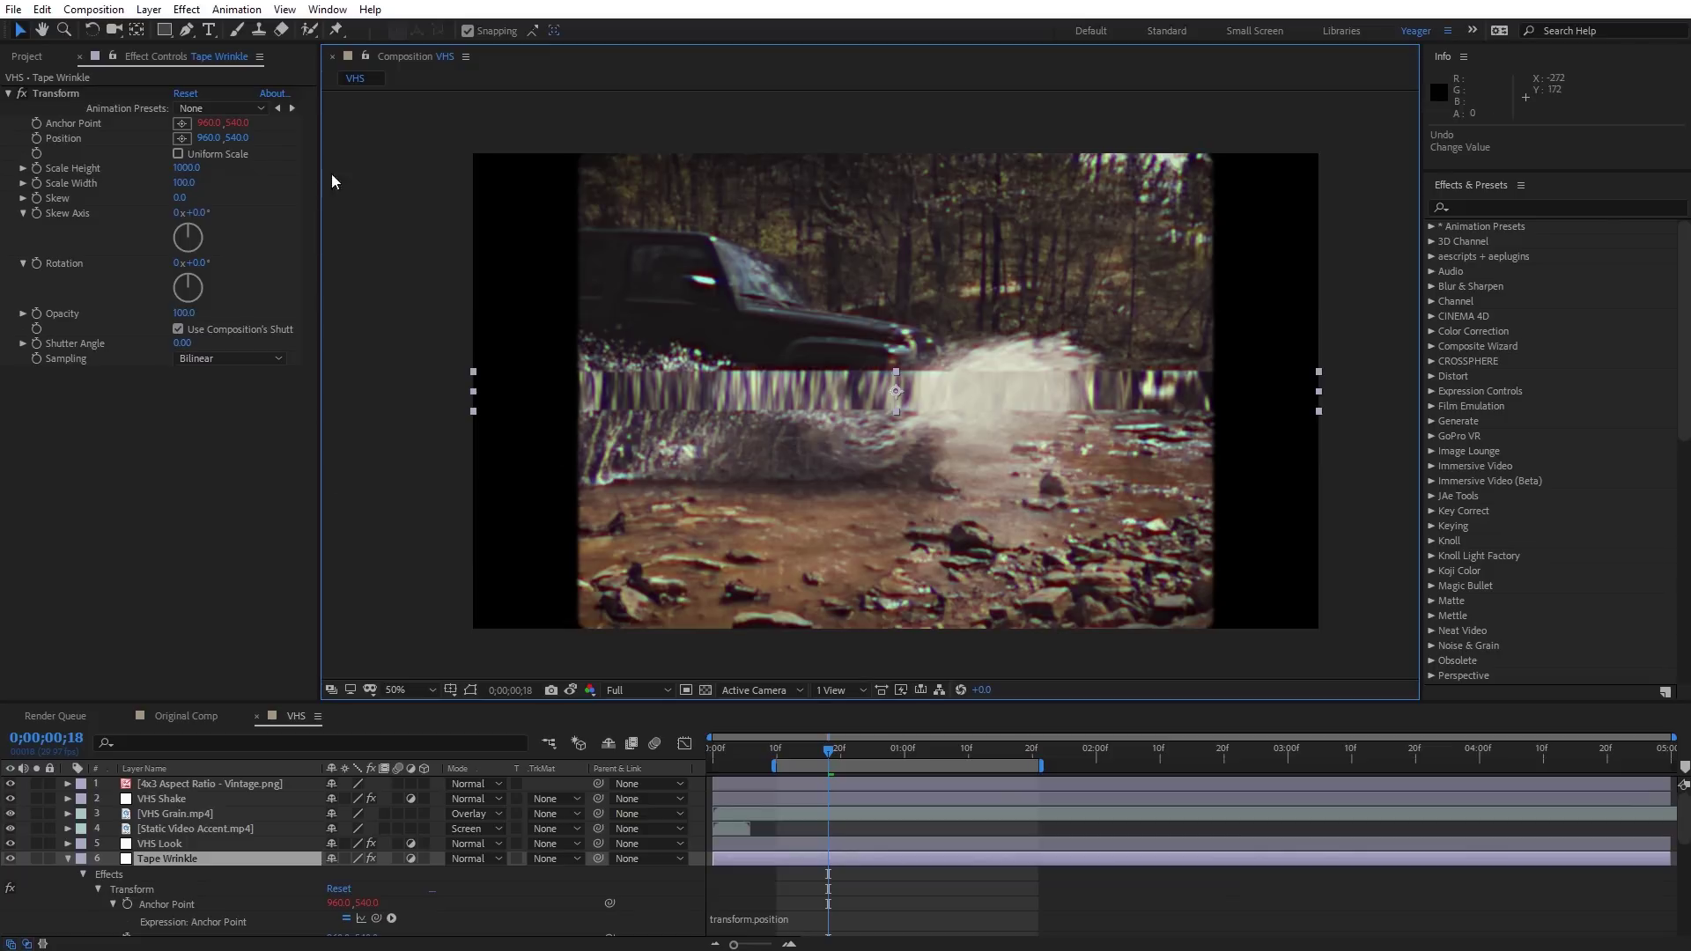
- Add Transform 2 to Tape Wrinkle with Uniform Scale off and Scale Height 1000
{"action": "left_click", "coordinate": [186, 9]}
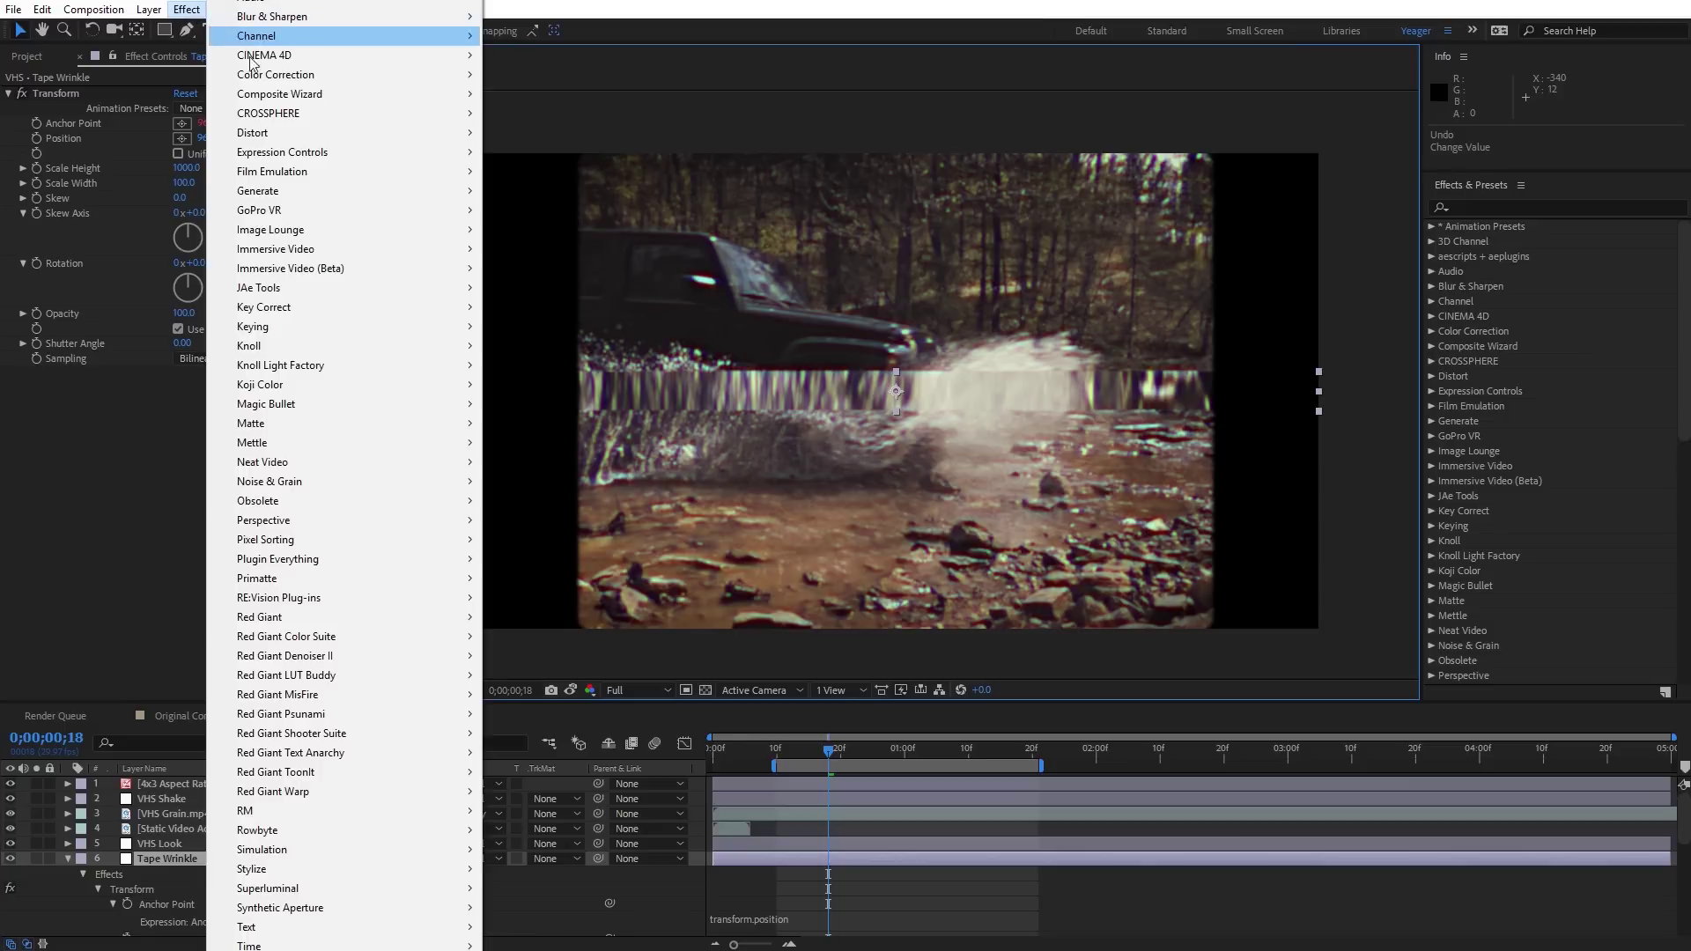
{"action": "mouse_move", "coordinate": [278, 127]}
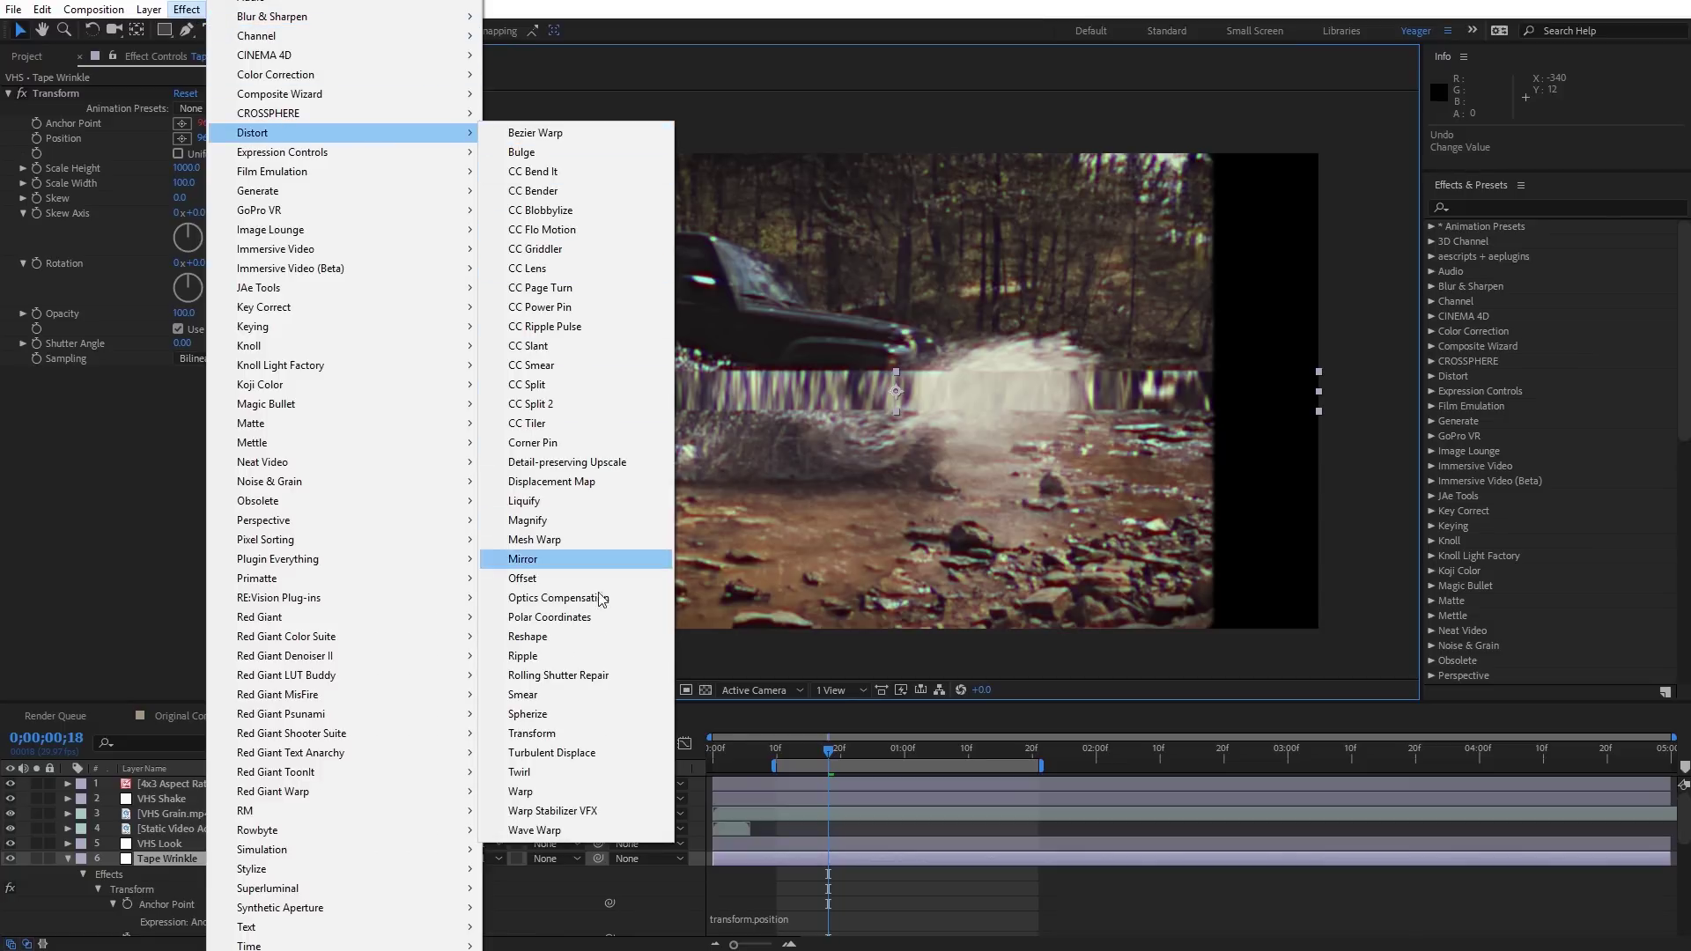
{"action": "left_click", "coordinate": [589, 731]}
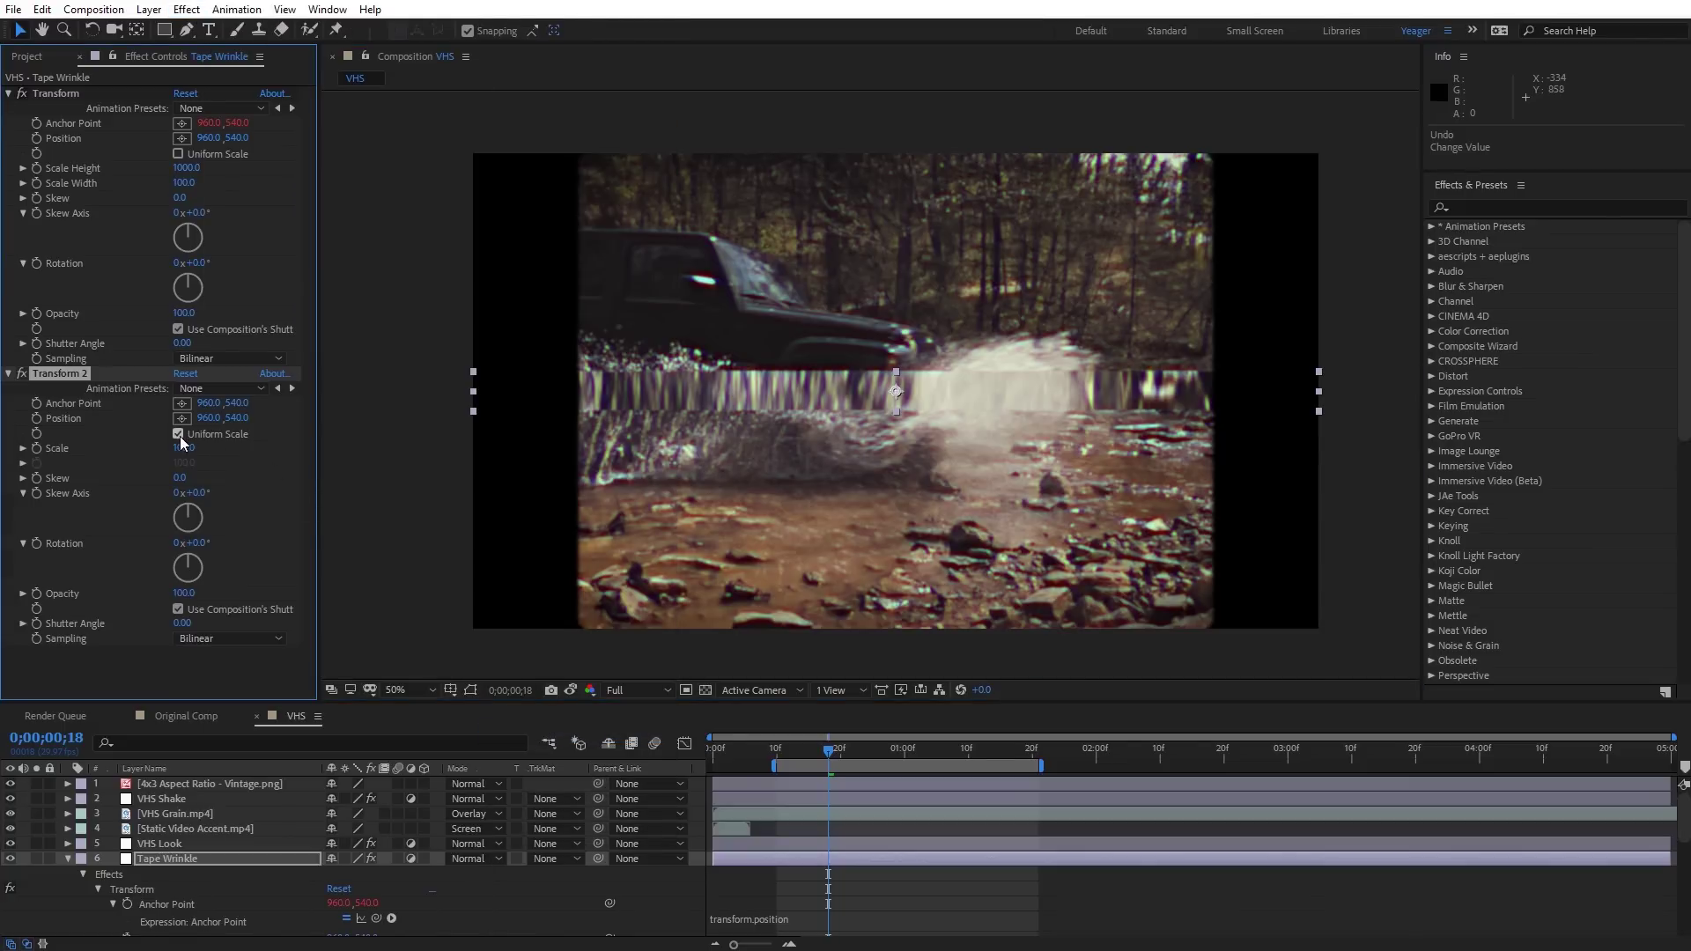
{"action": "left_click", "coordinate": [178, 435]}
{"action": "left_click", "coordinate": [183, 448]}
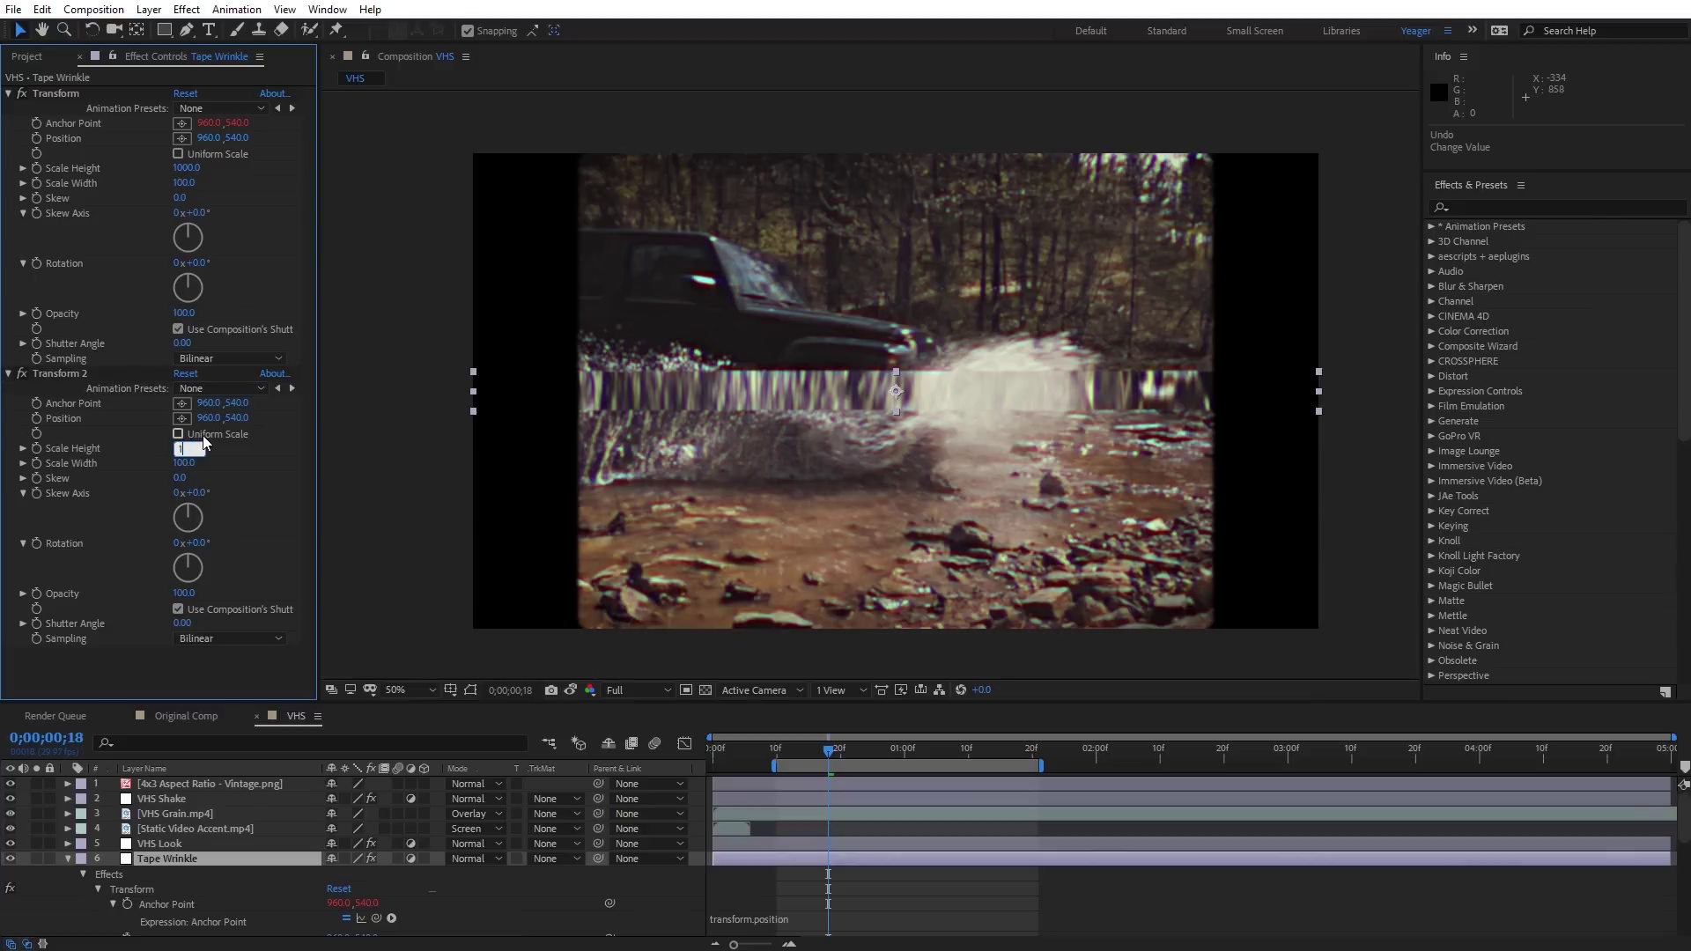
{"action": "type", "text": "000"}
{"action": "key", "text": "Return"}
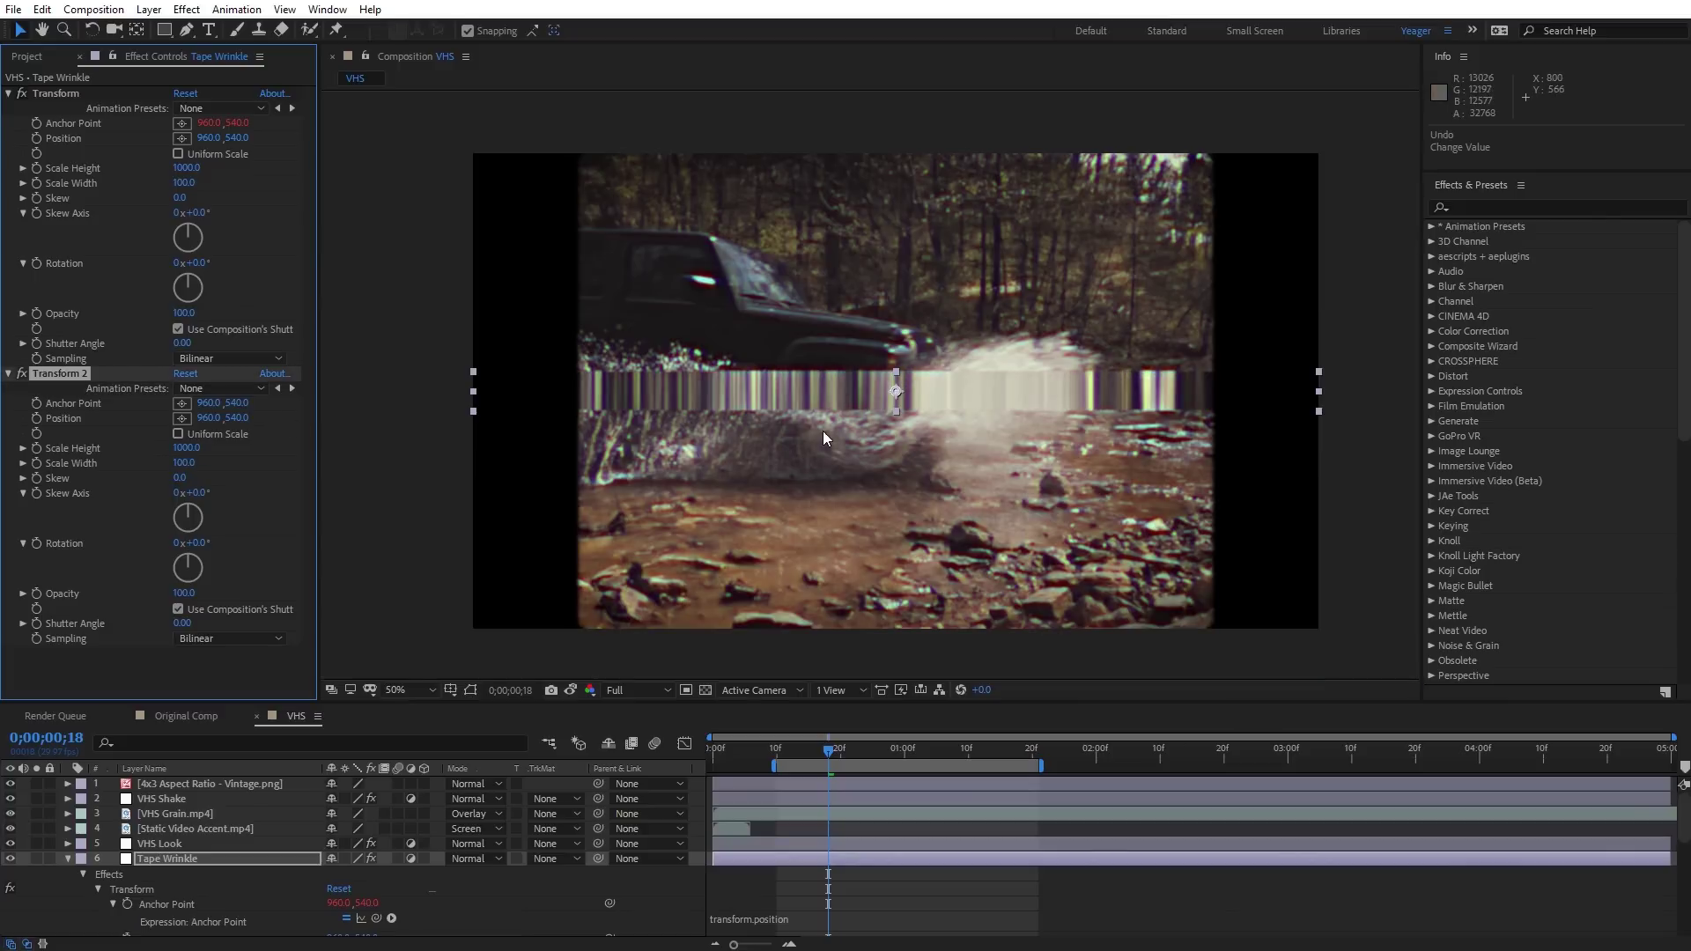
- Keyframe Tape Wrinkle's Position from above the frame to below it at 0;00;01;20
{"action": "left_click_drag", "start_coordinate": [939, 382], "coordinate": [931, 121]}
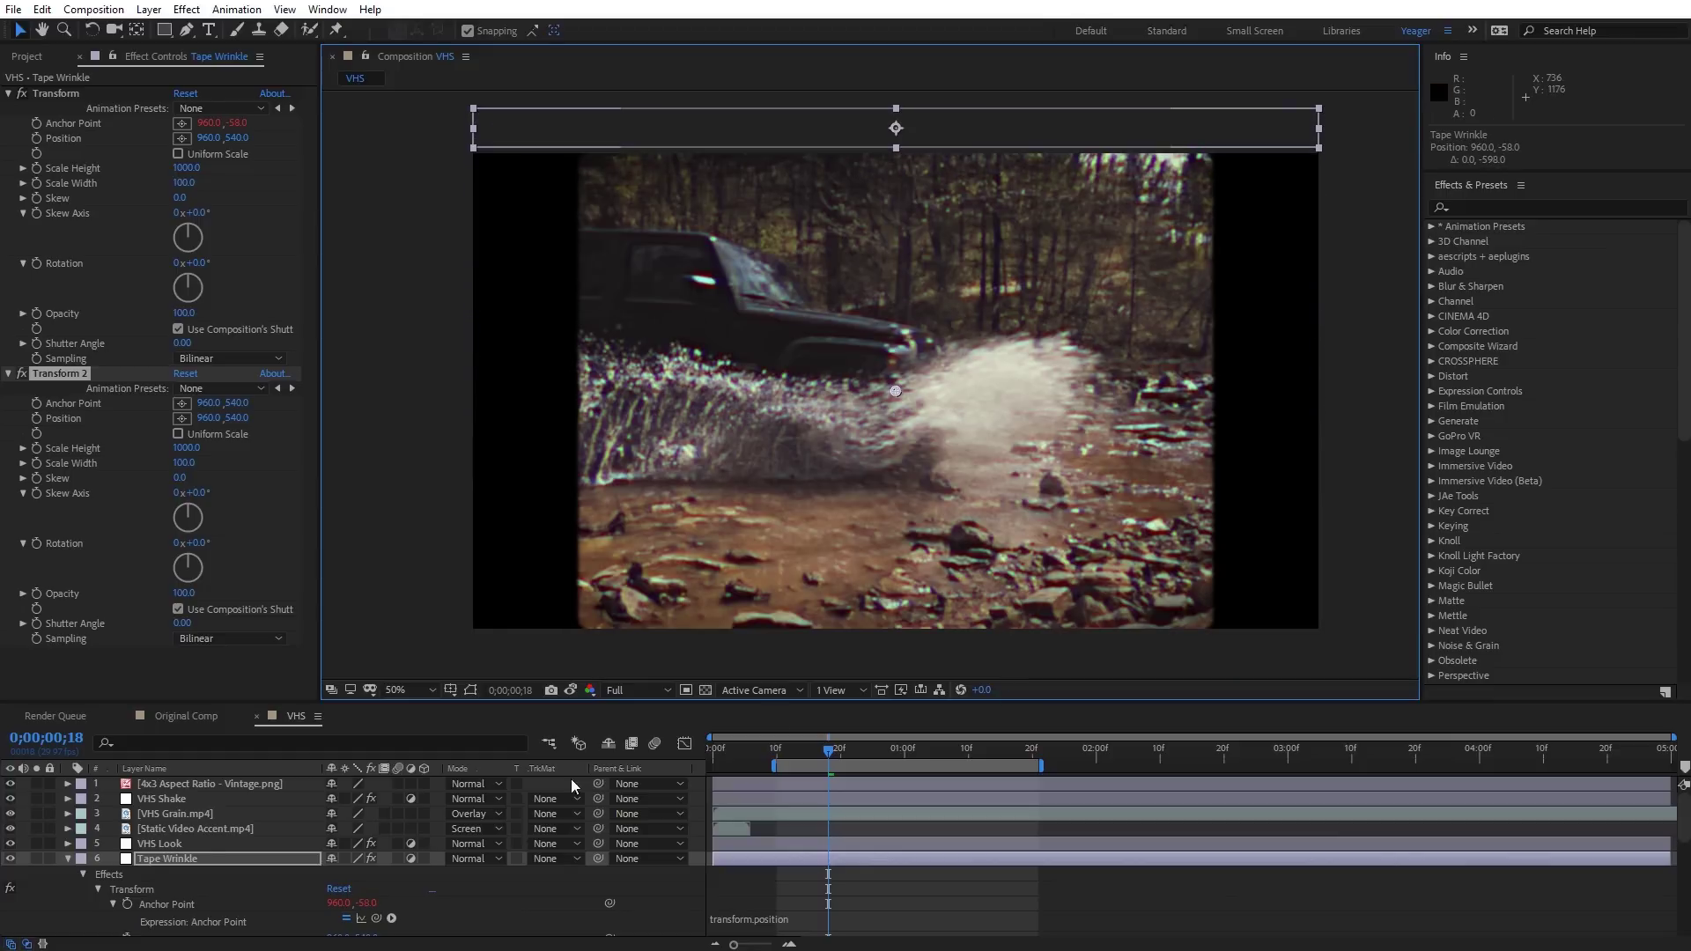
{"action": "key", "text": "p"}
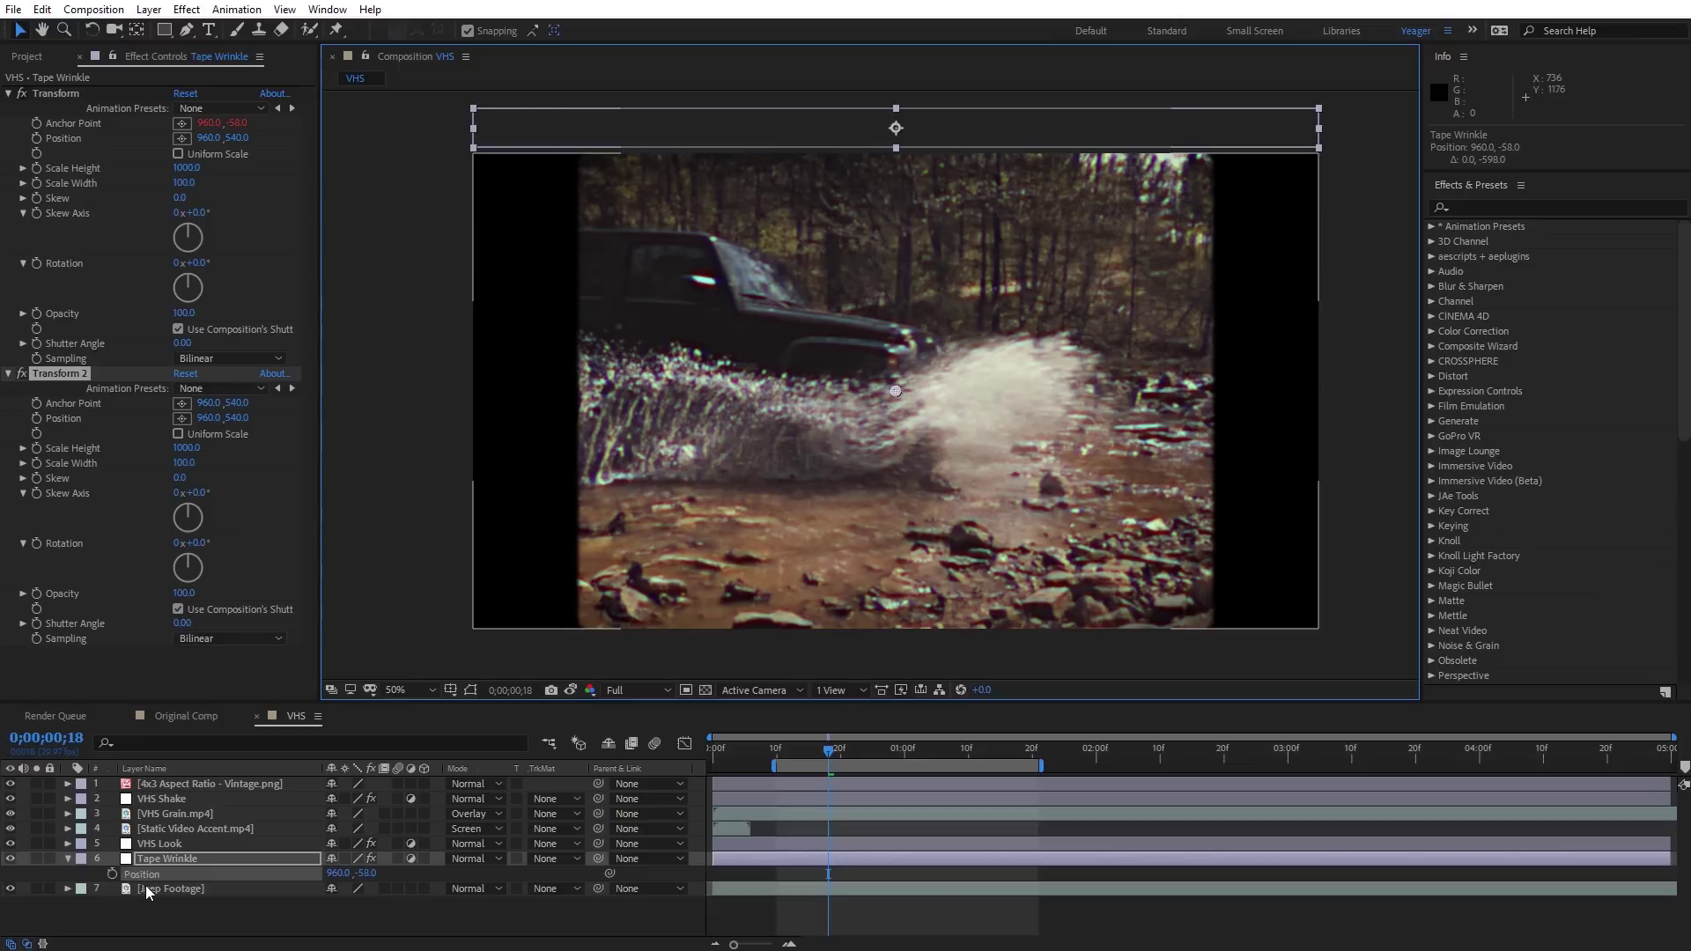
{"action": "left_click", "coordinate": [113, 873]}
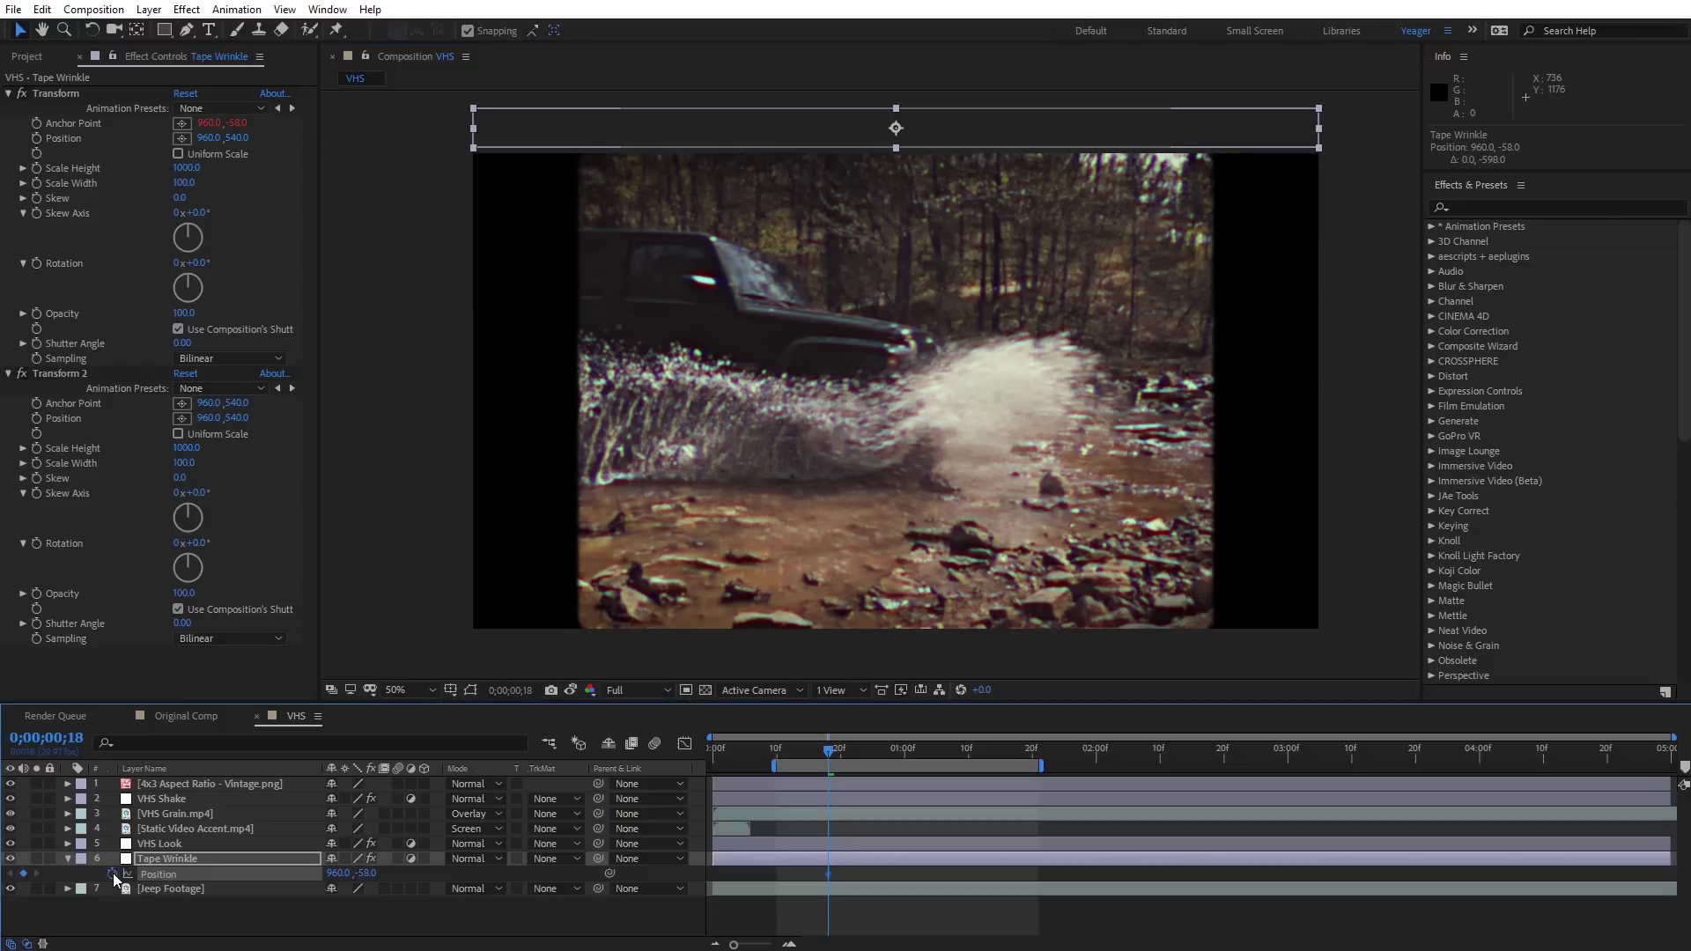
{"action": "left_click_drag", "start_coordinate": [841, 751], "coordinate": [1032, 777]}
{"action": "left_click_drag", "start_coordinate": [923, 122], "coordinate": [954, 674]}
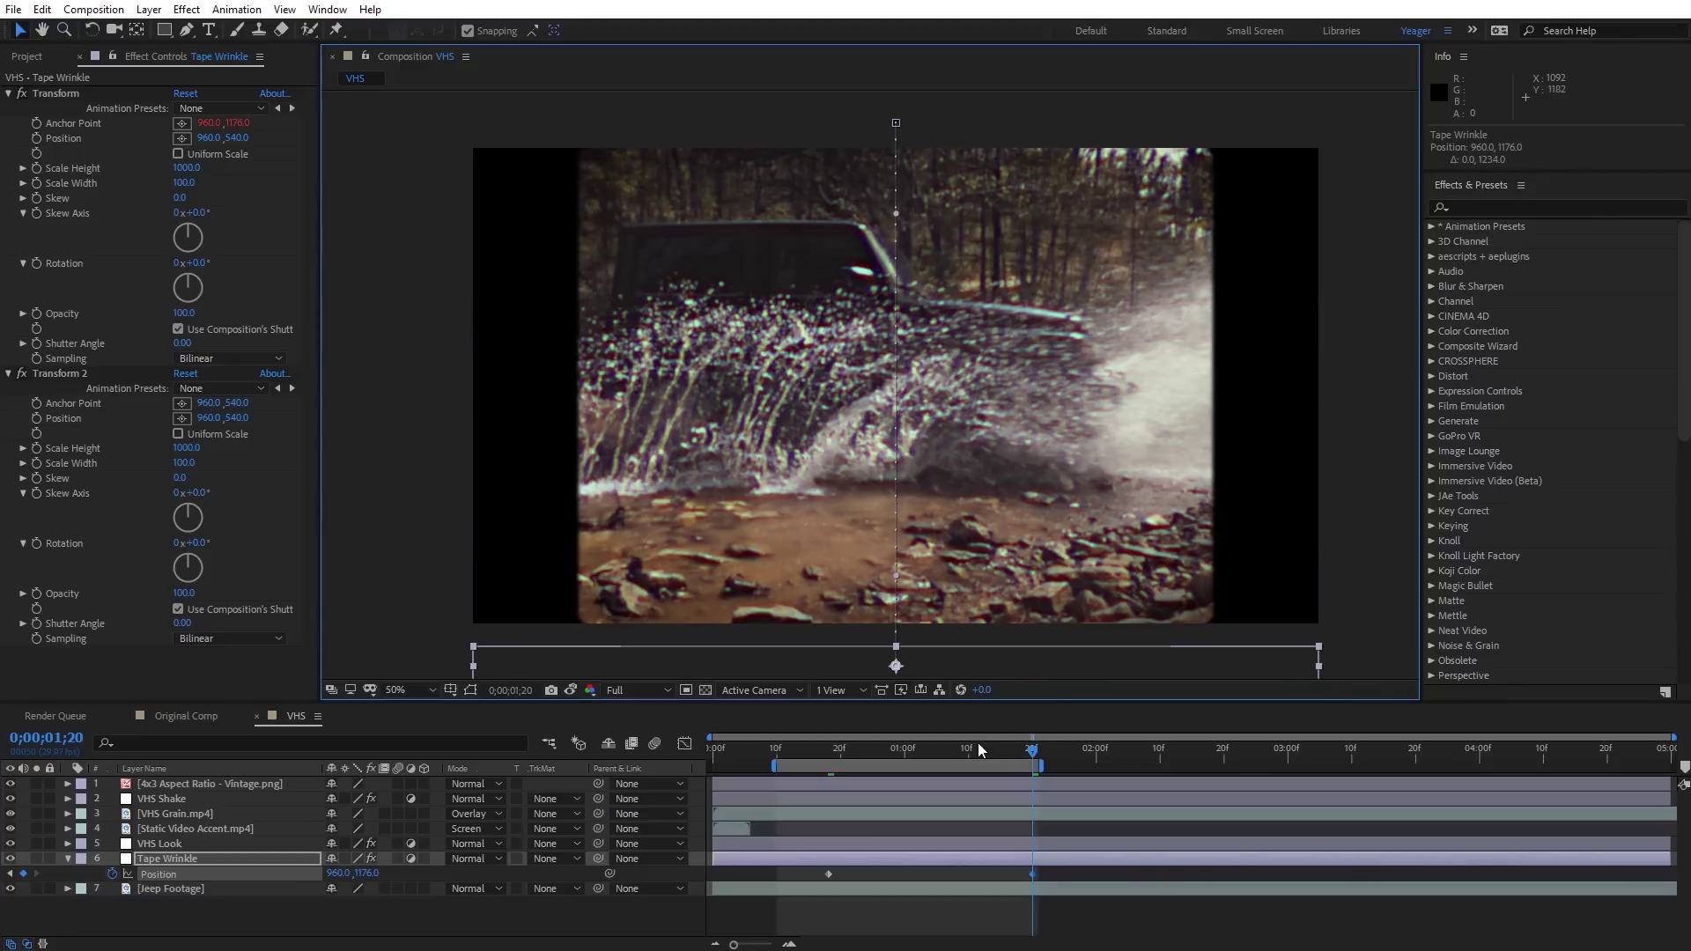
{"action": "left_click_drag", "start_coordinate": [1011, 751], "coordinate": [826, 757]}
- Preview the sweep and step through frames to check the band's position
{"action": "key", "text": "space"}
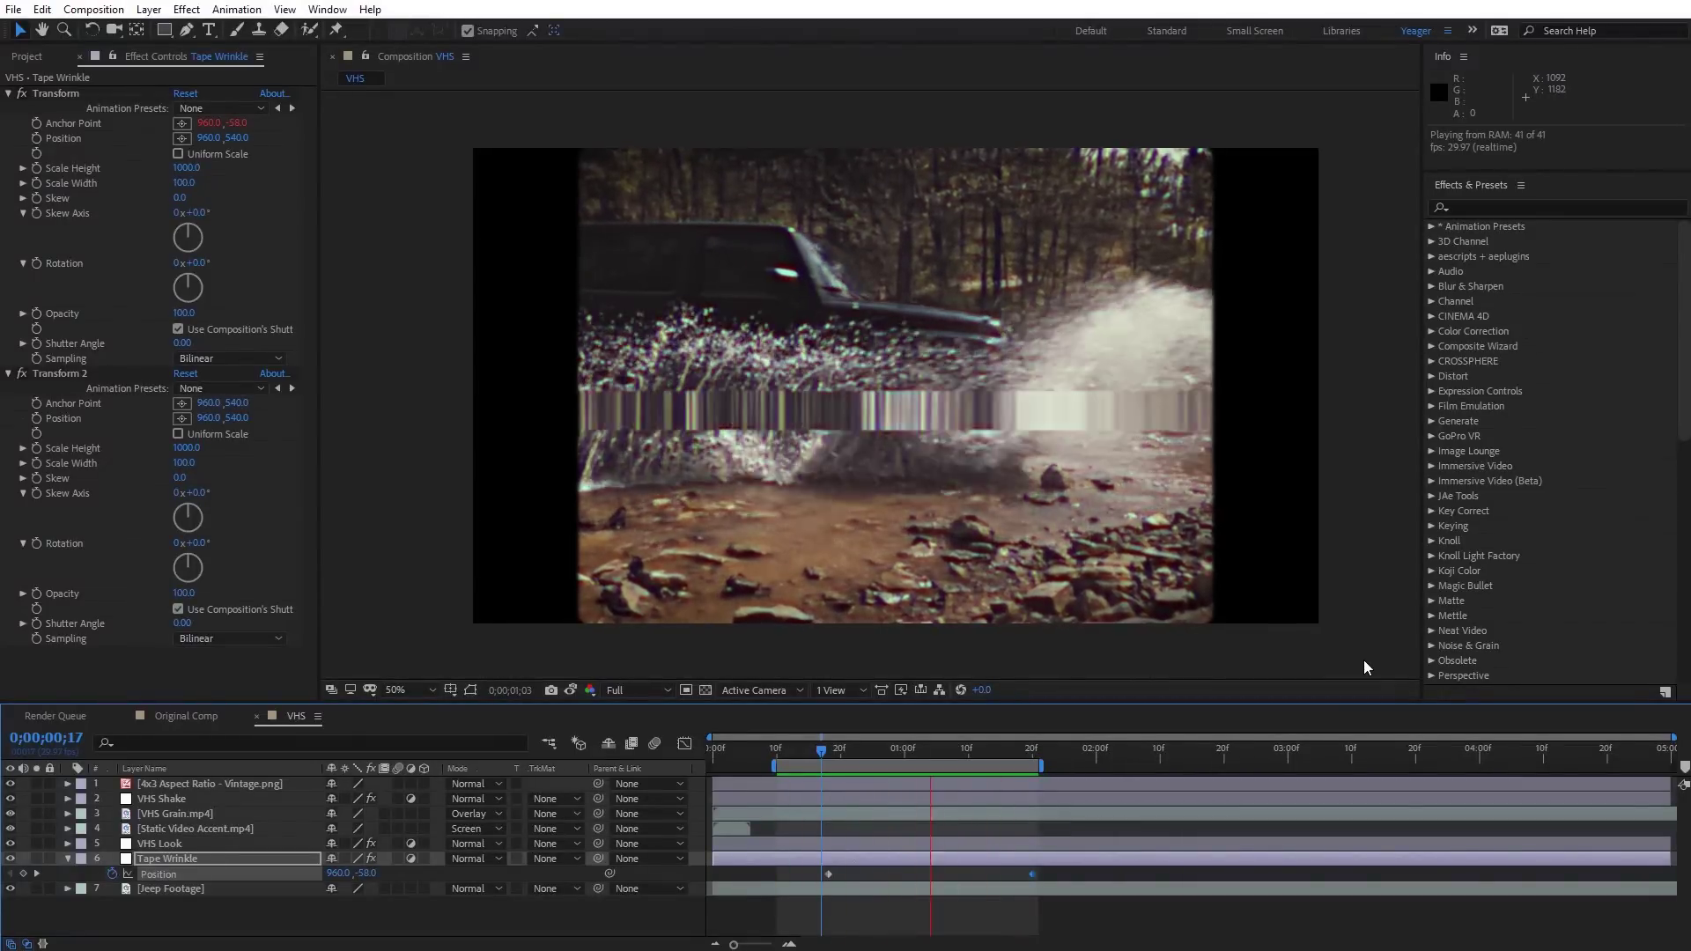
{"action": "left_click_drag", "start_coordinate": [877, 747], "coordinate": [834, 749]}
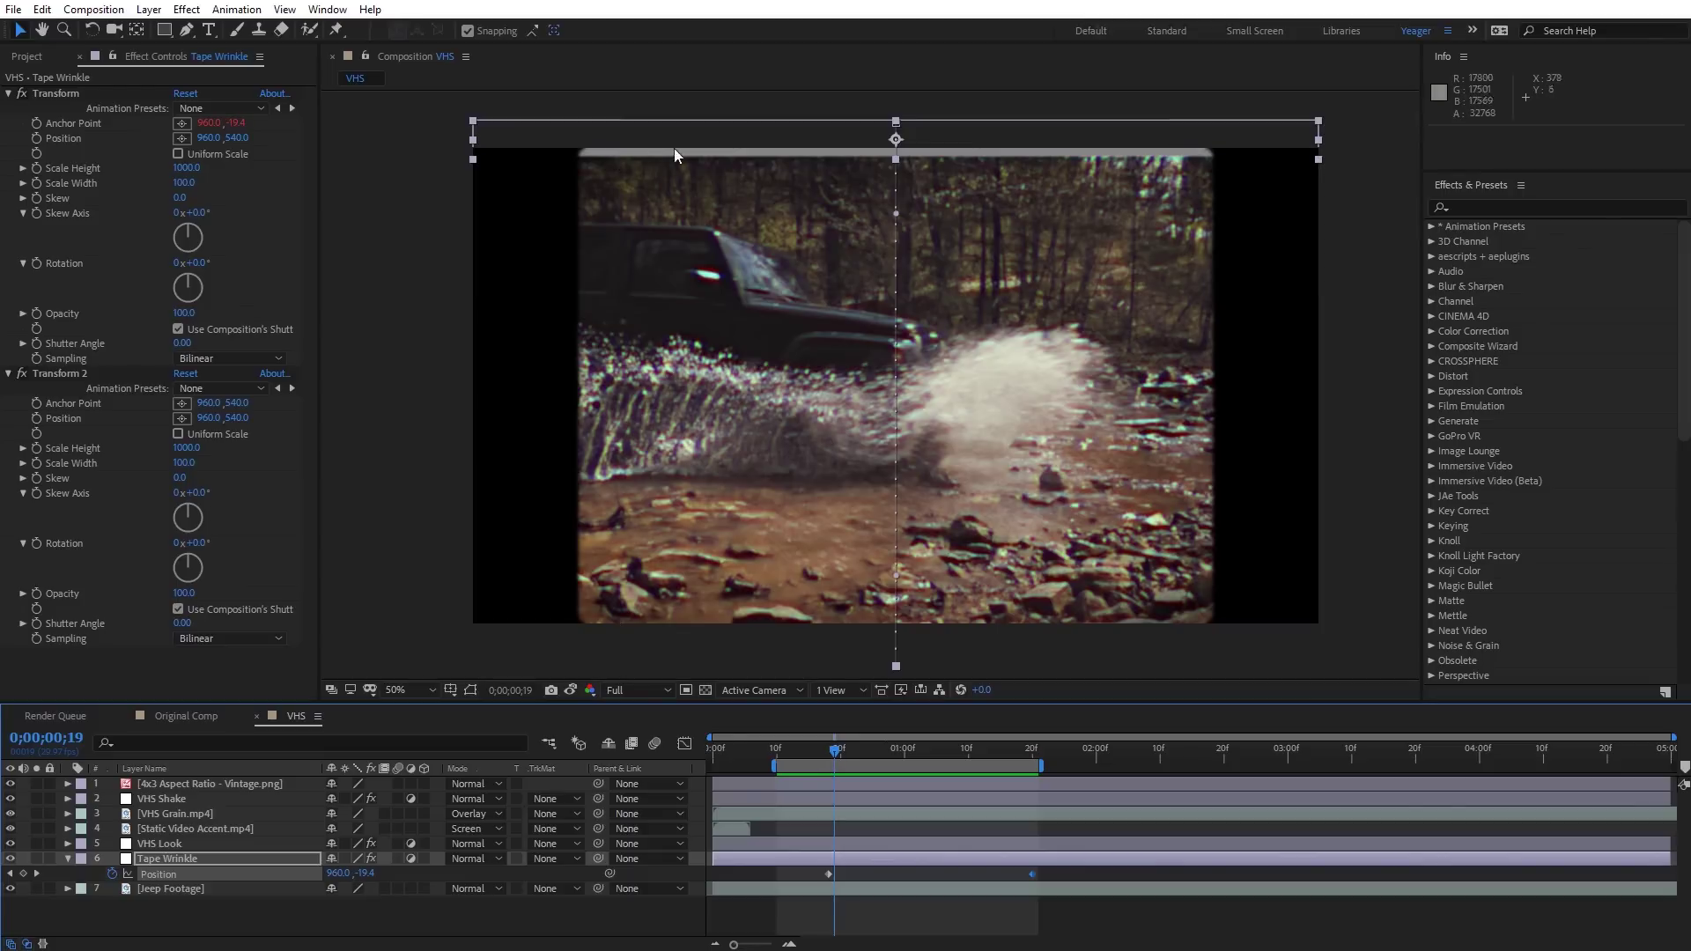
{"action": "mouse_move", "coordinate": [826, 747]}
{"action": "left_mouse_down"}
{"action": "mouse_move", "coordinate": [853, 745]}
{"action": "mouse_move", "coordinate": [832, 753]}
{"action": "left_mouse_up"}
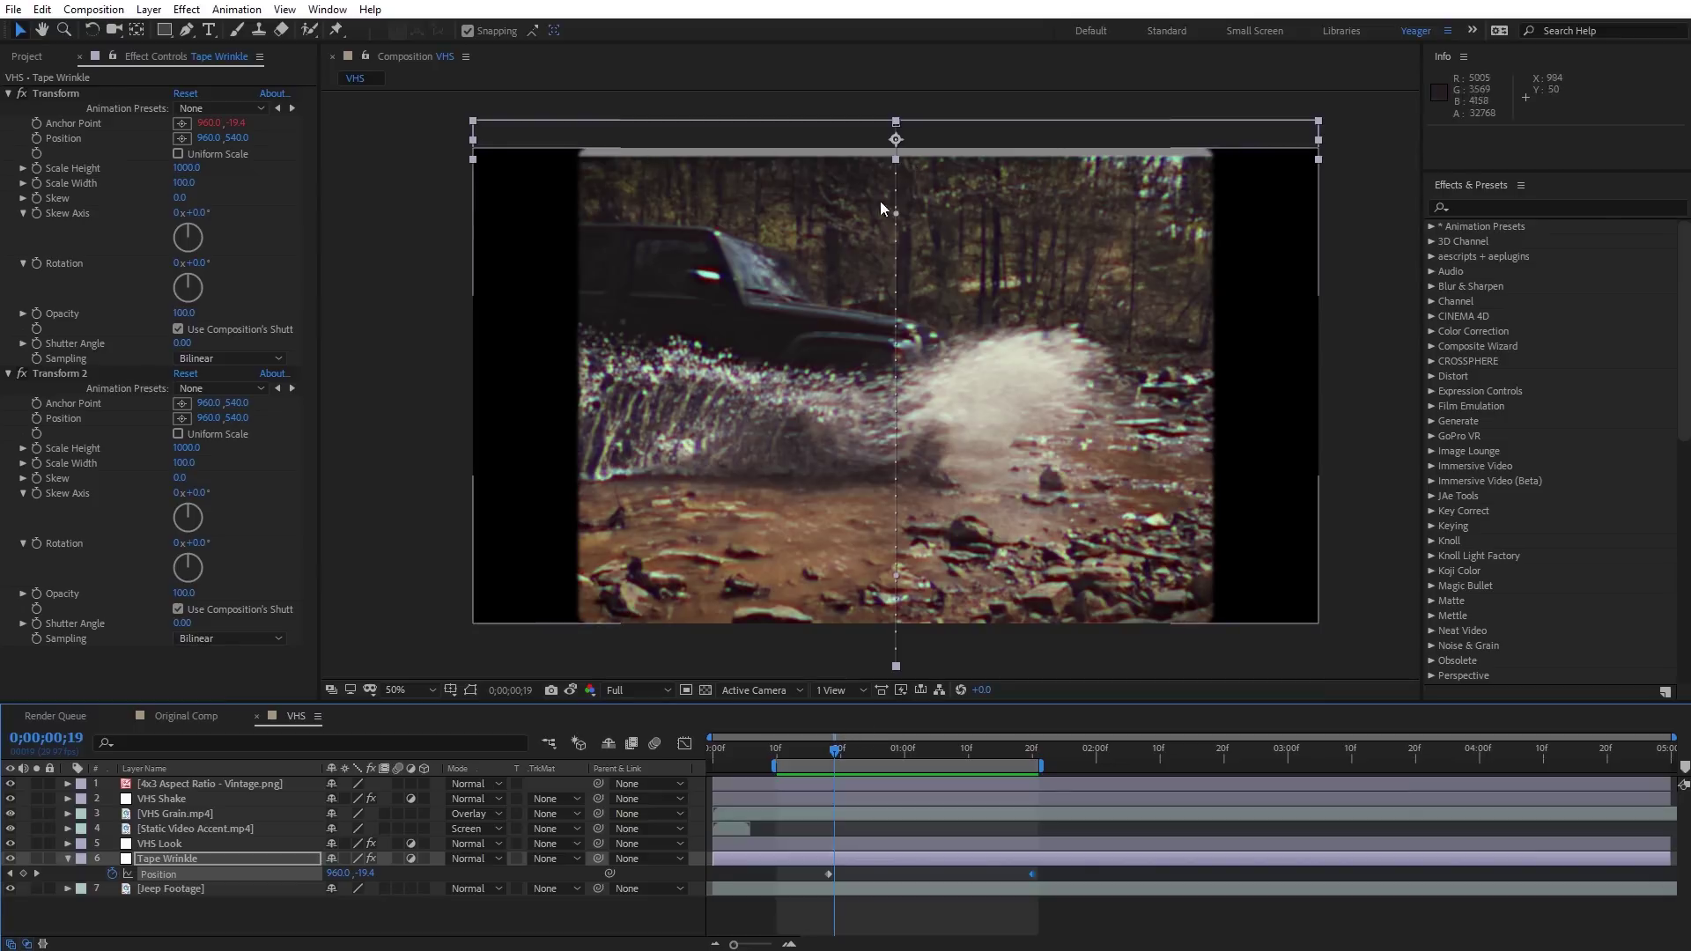
{"action": "left_click", "coordinate": [161, 889]}
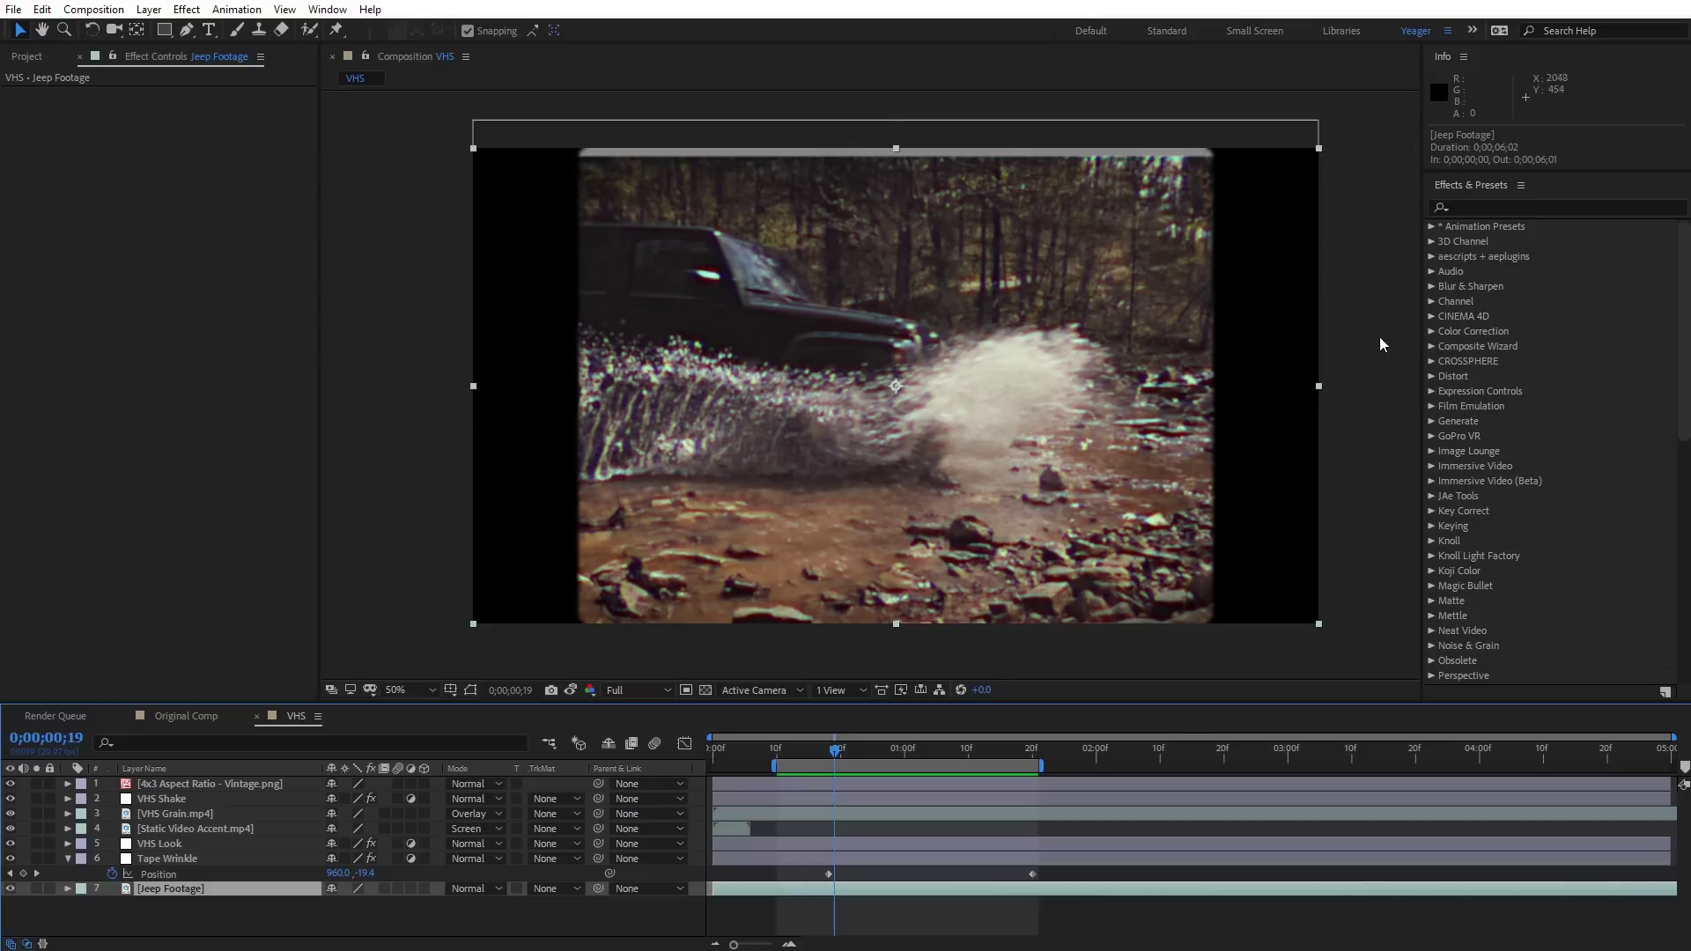
- Apply CC RepeTile to Jeep Footage with the tiling mode set to Unfold
{"action": "left_click", "coordinate": [1482, 207]}
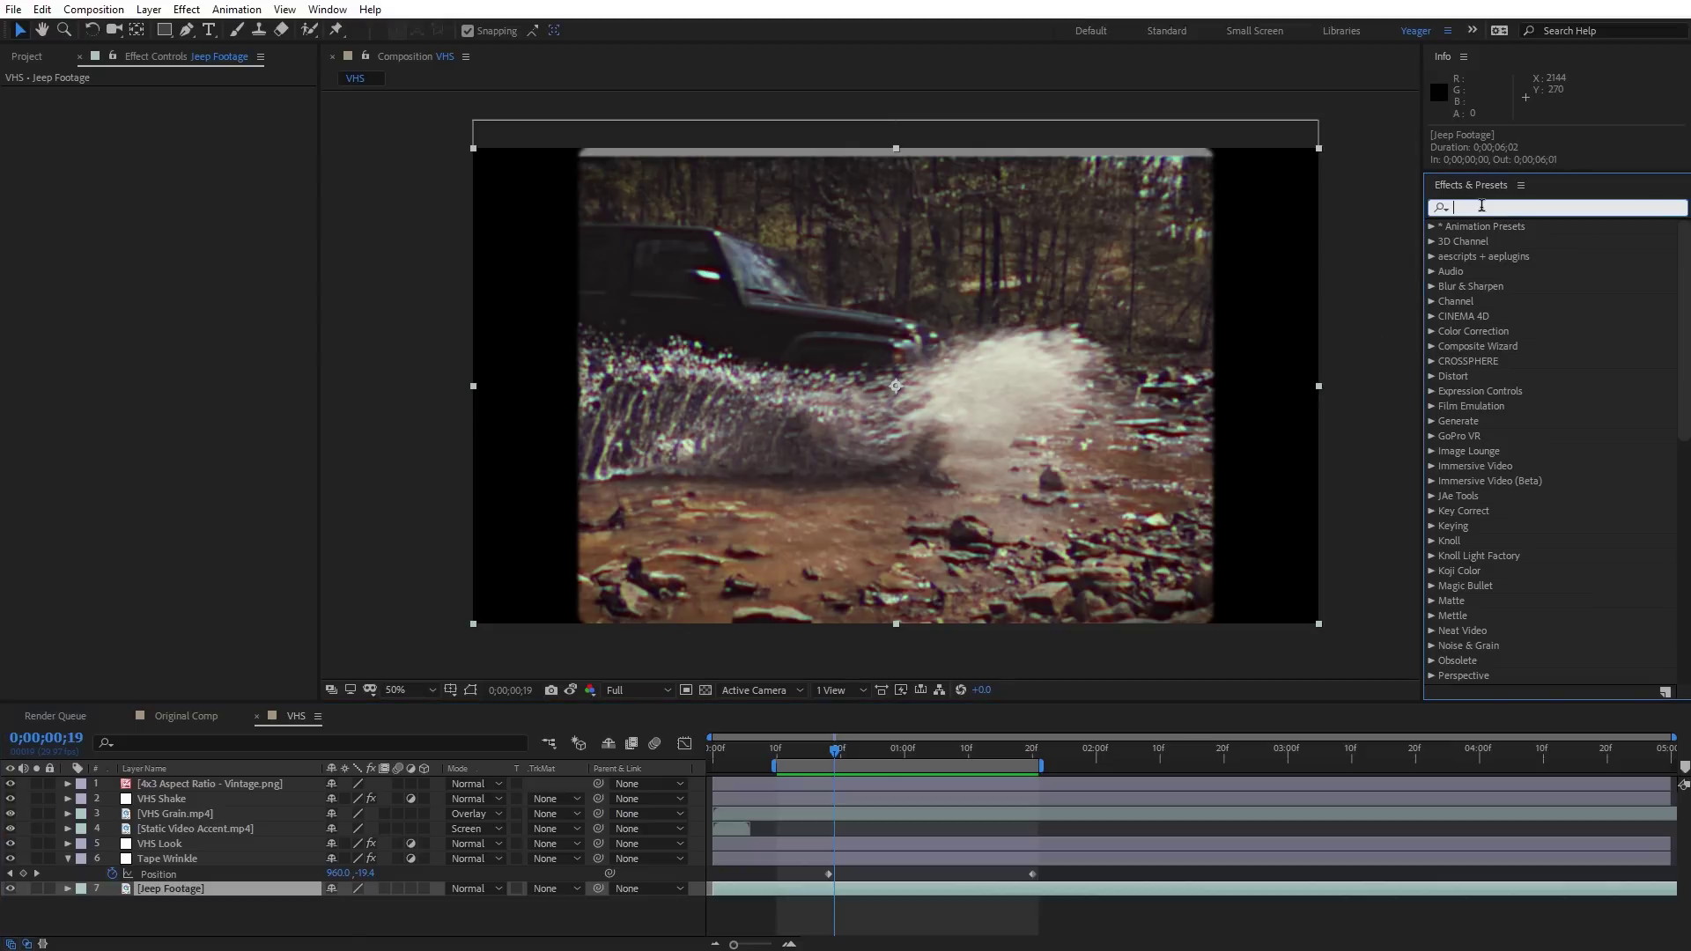
{"action": "type", "text": "cc rep"}
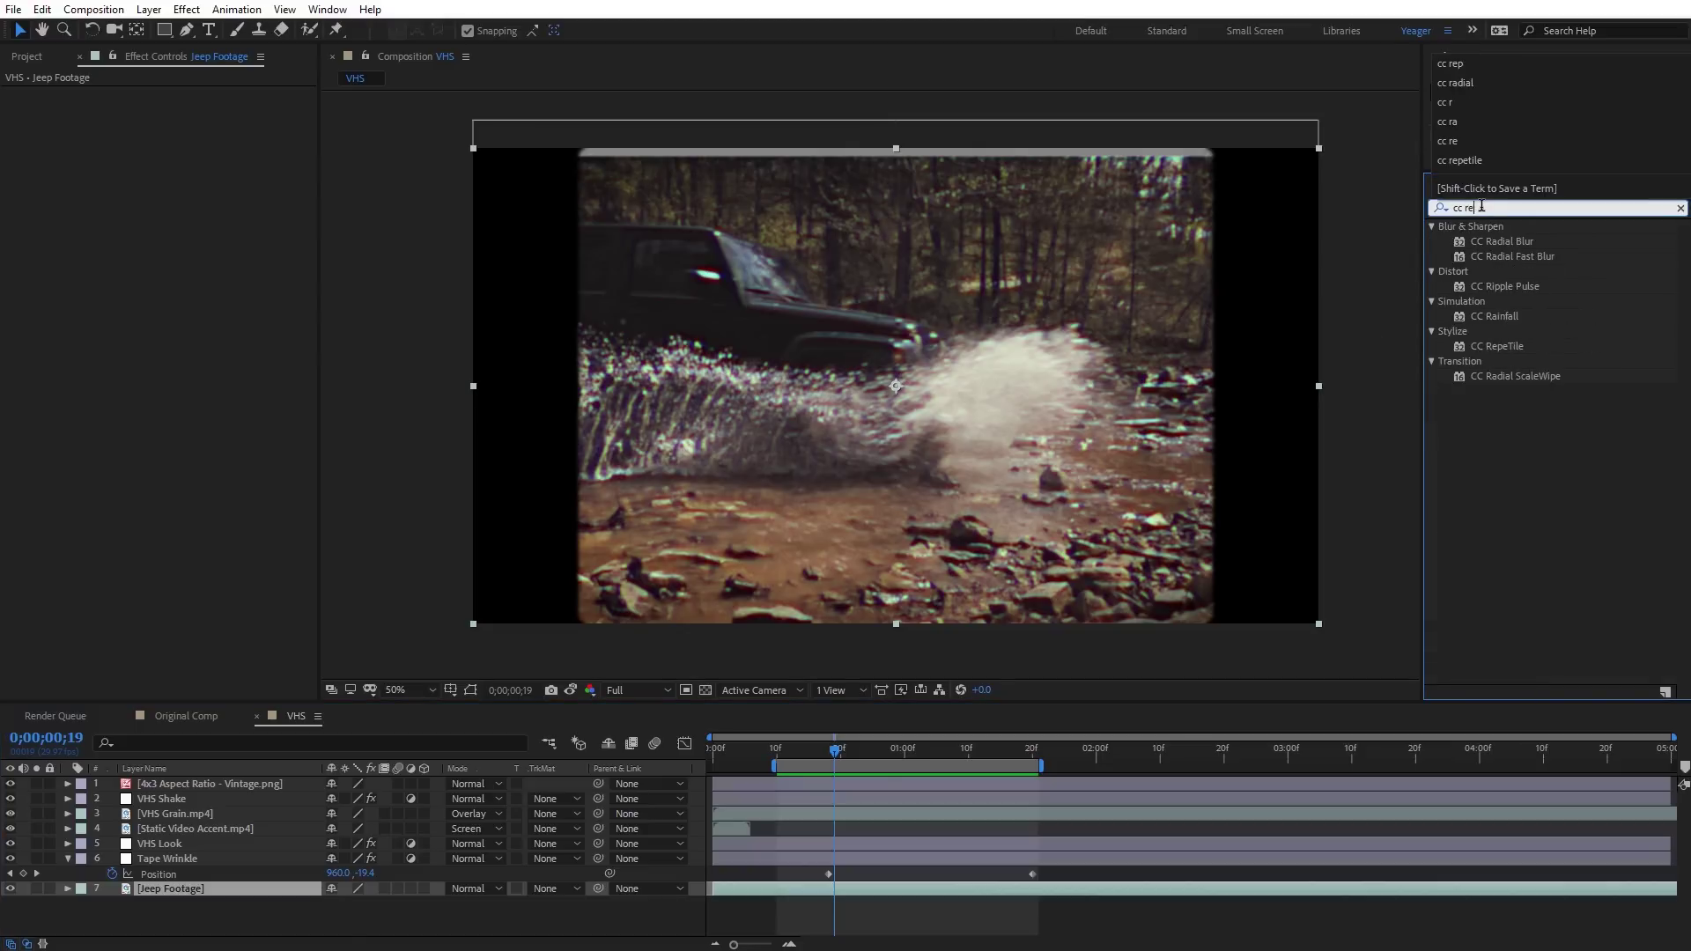
{"action": "left_click_drag", "start_coordinate": [1502, 241], "coordinate": [221, 889]}
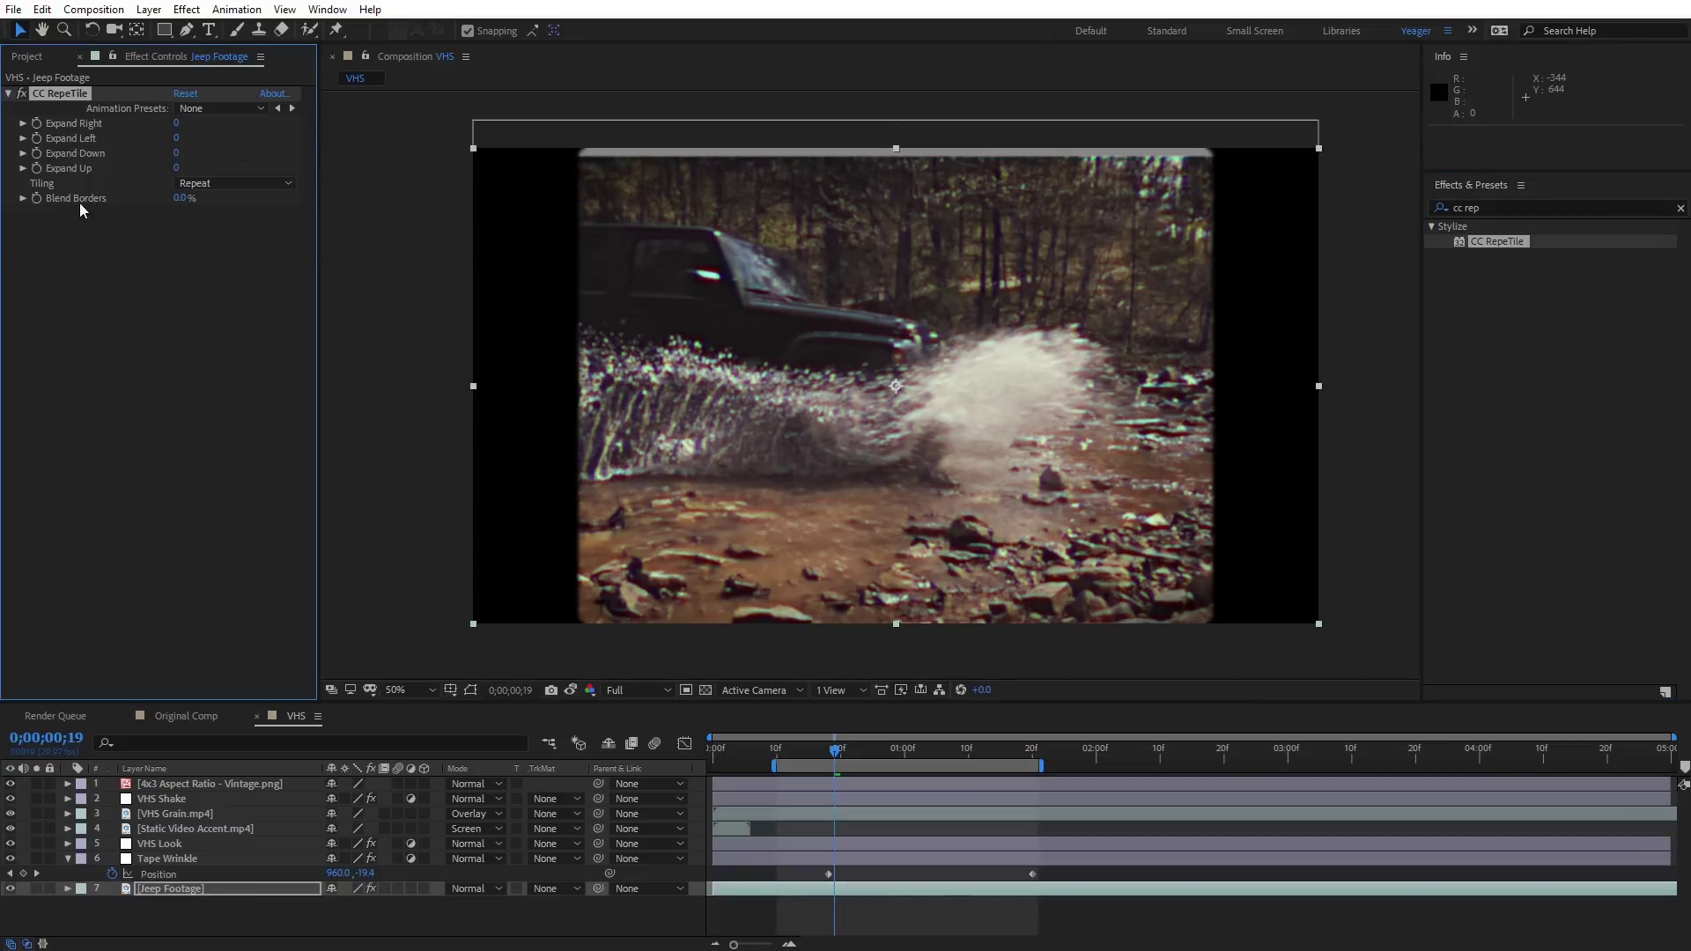
{"action": "left_click", "coordinate": [199, 182]}
{"action": "left_click", "coordinate": [229, 261]}
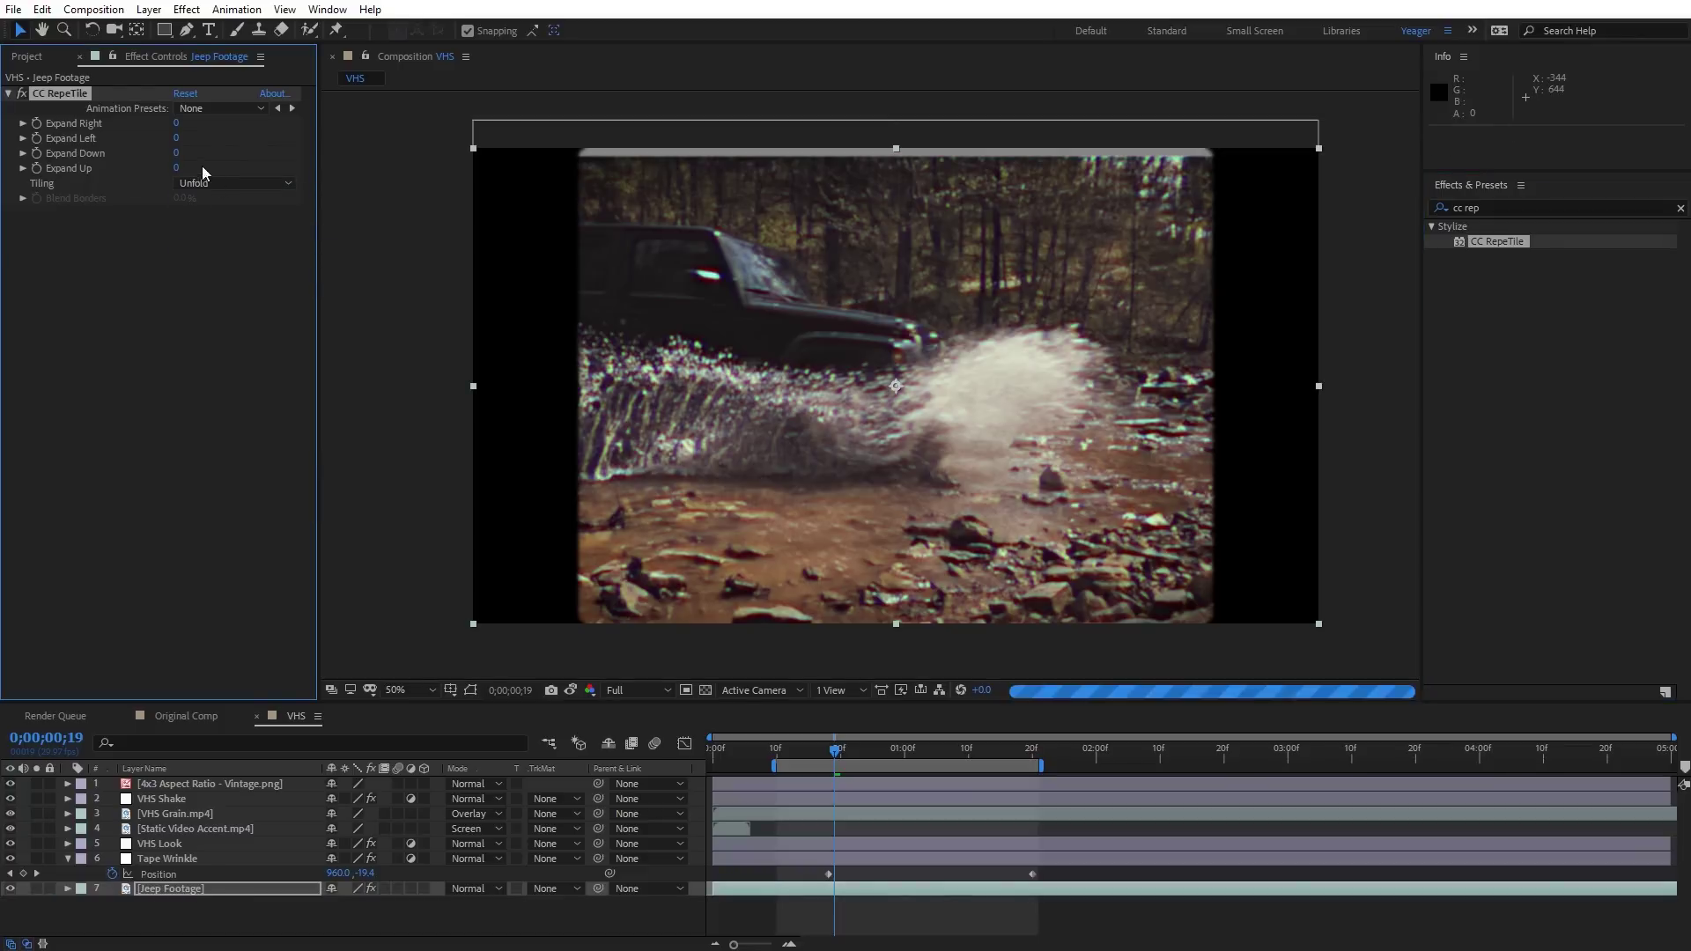
- Set CC RepeTile Expand Up and Expand Down to 200 and scrub to check the tiling
{"action": "left_click", "coordinate": [176, 167]}
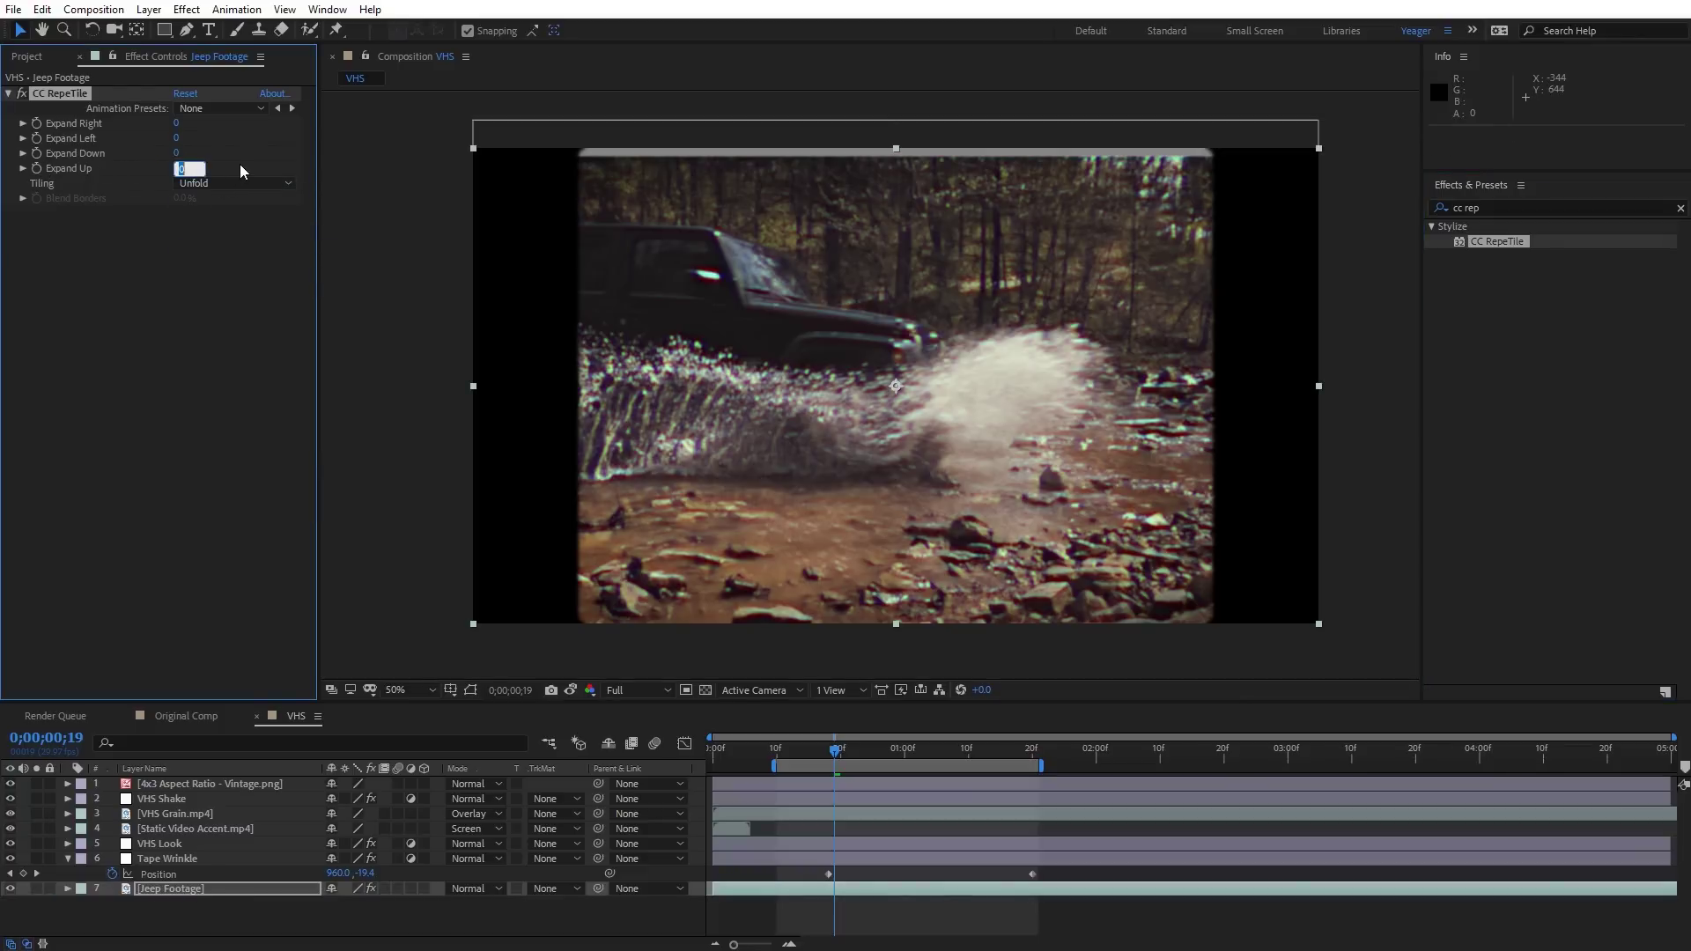
{"action": "type", "text": "200"}
{"action": "key", "text": "Return"}
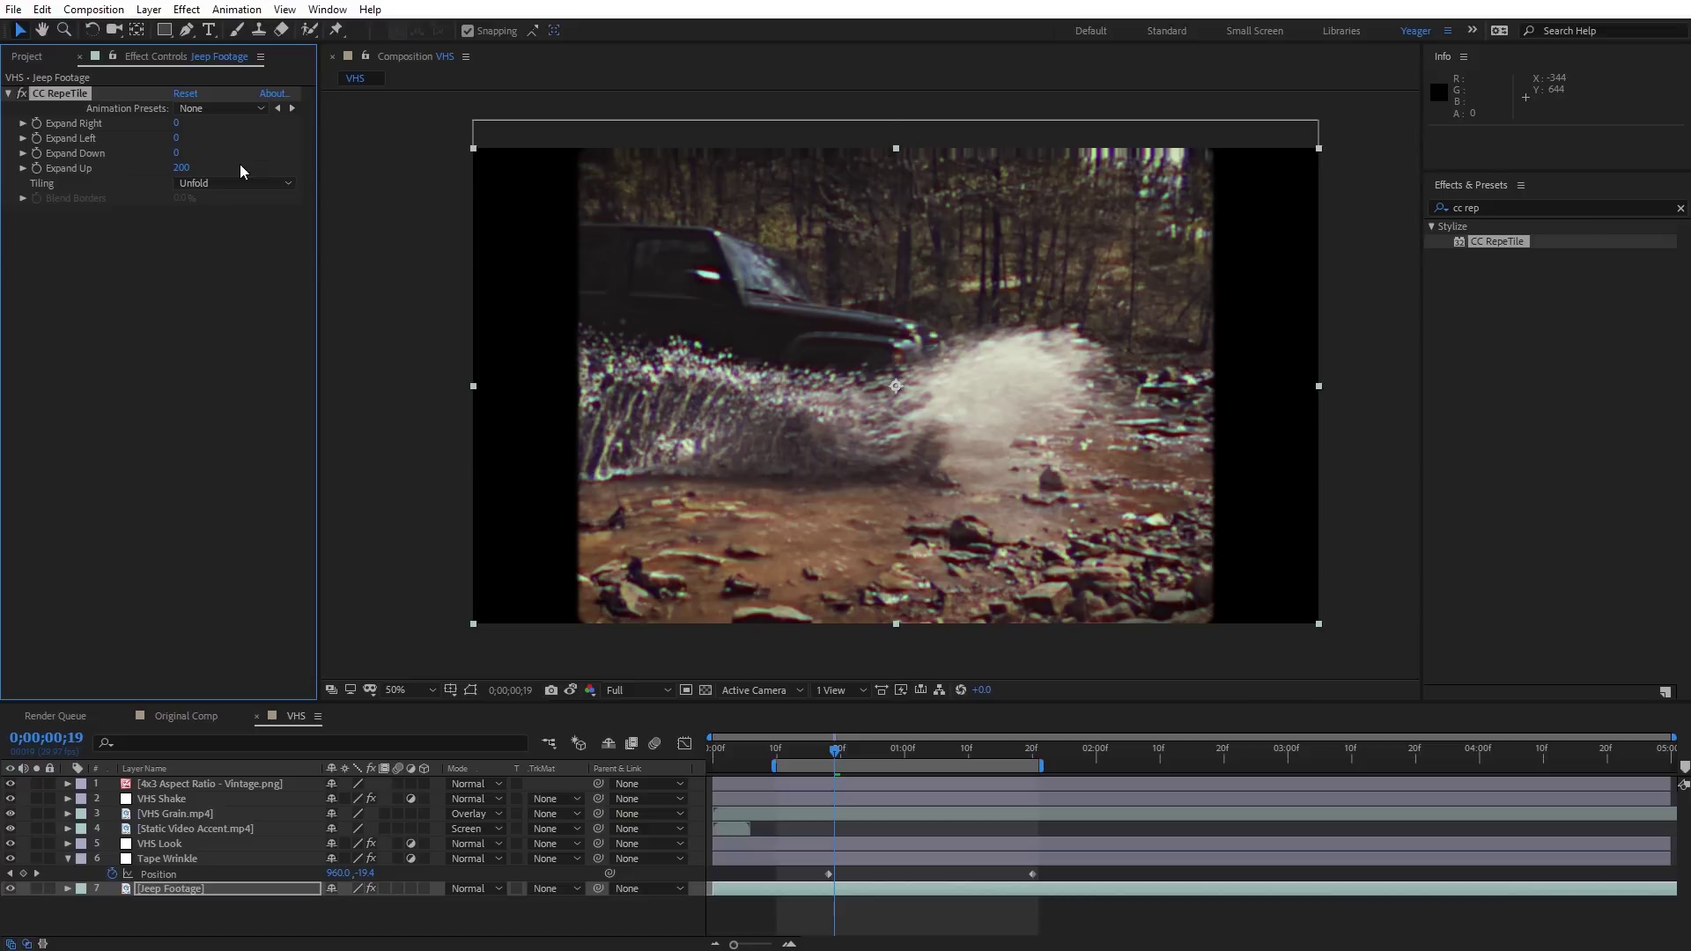
{"action": "left_click", "coordinate": [176, 151]}
{"action": "type", "text": "200"}
{"action": "key", "text": "Return"}
{"action": "left_click_drag", "start_coordinate": [839, 759], "coordinate": [940, 780]}
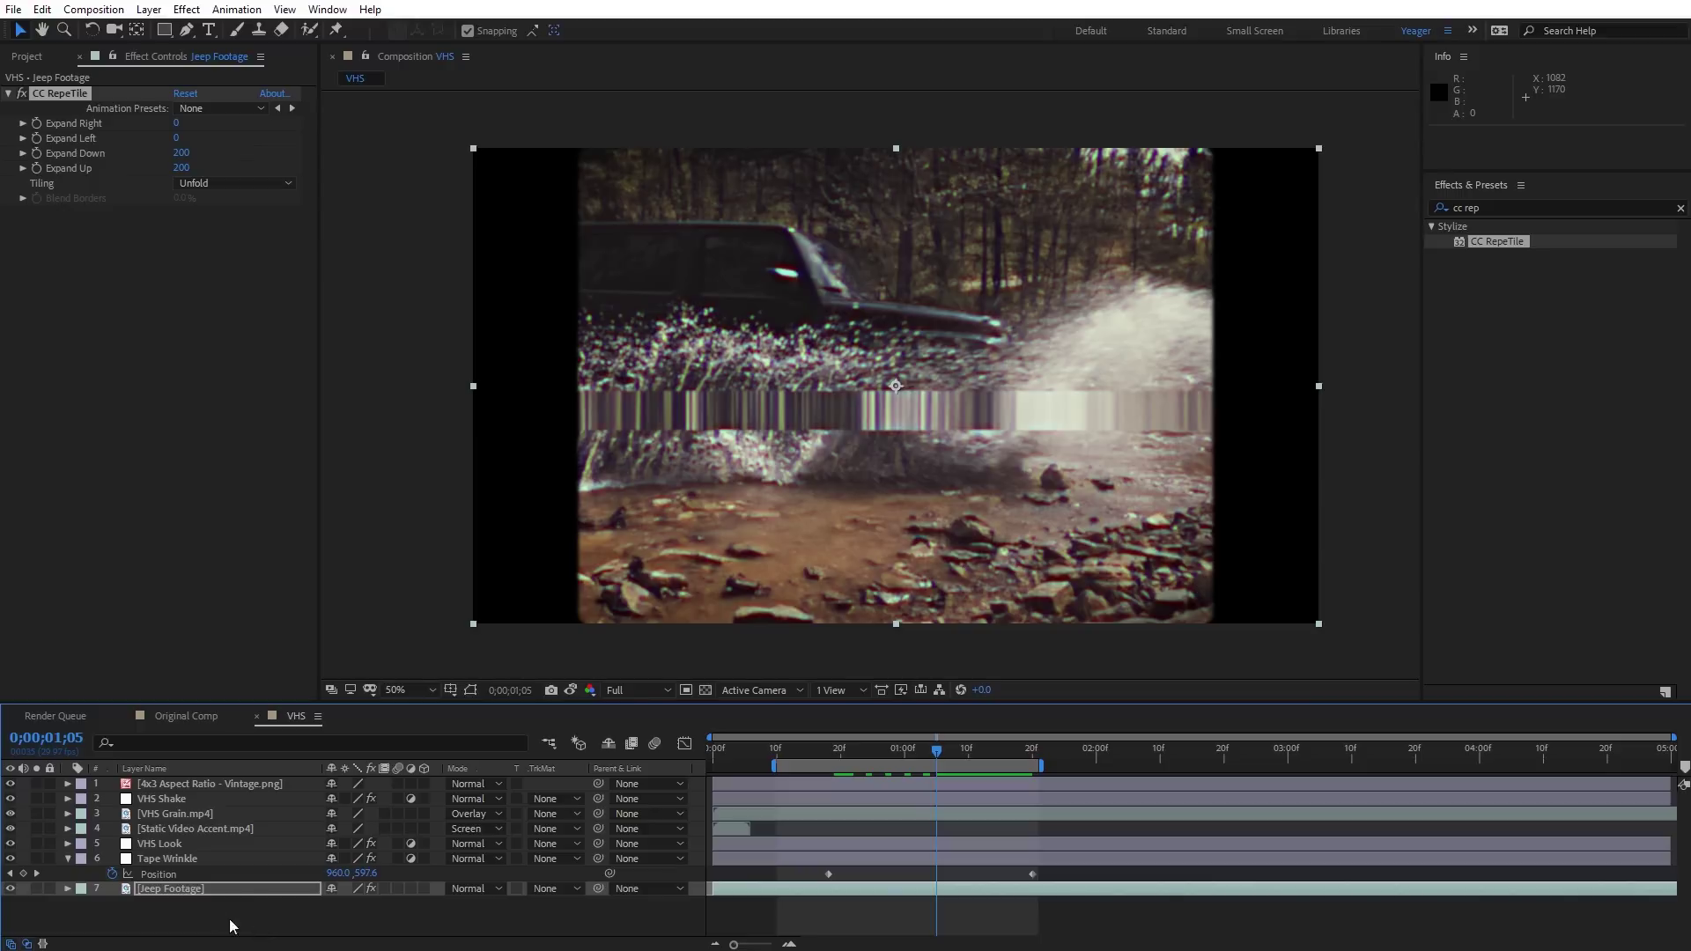
{"action": "left_click", "coordinate": [187, 859]}
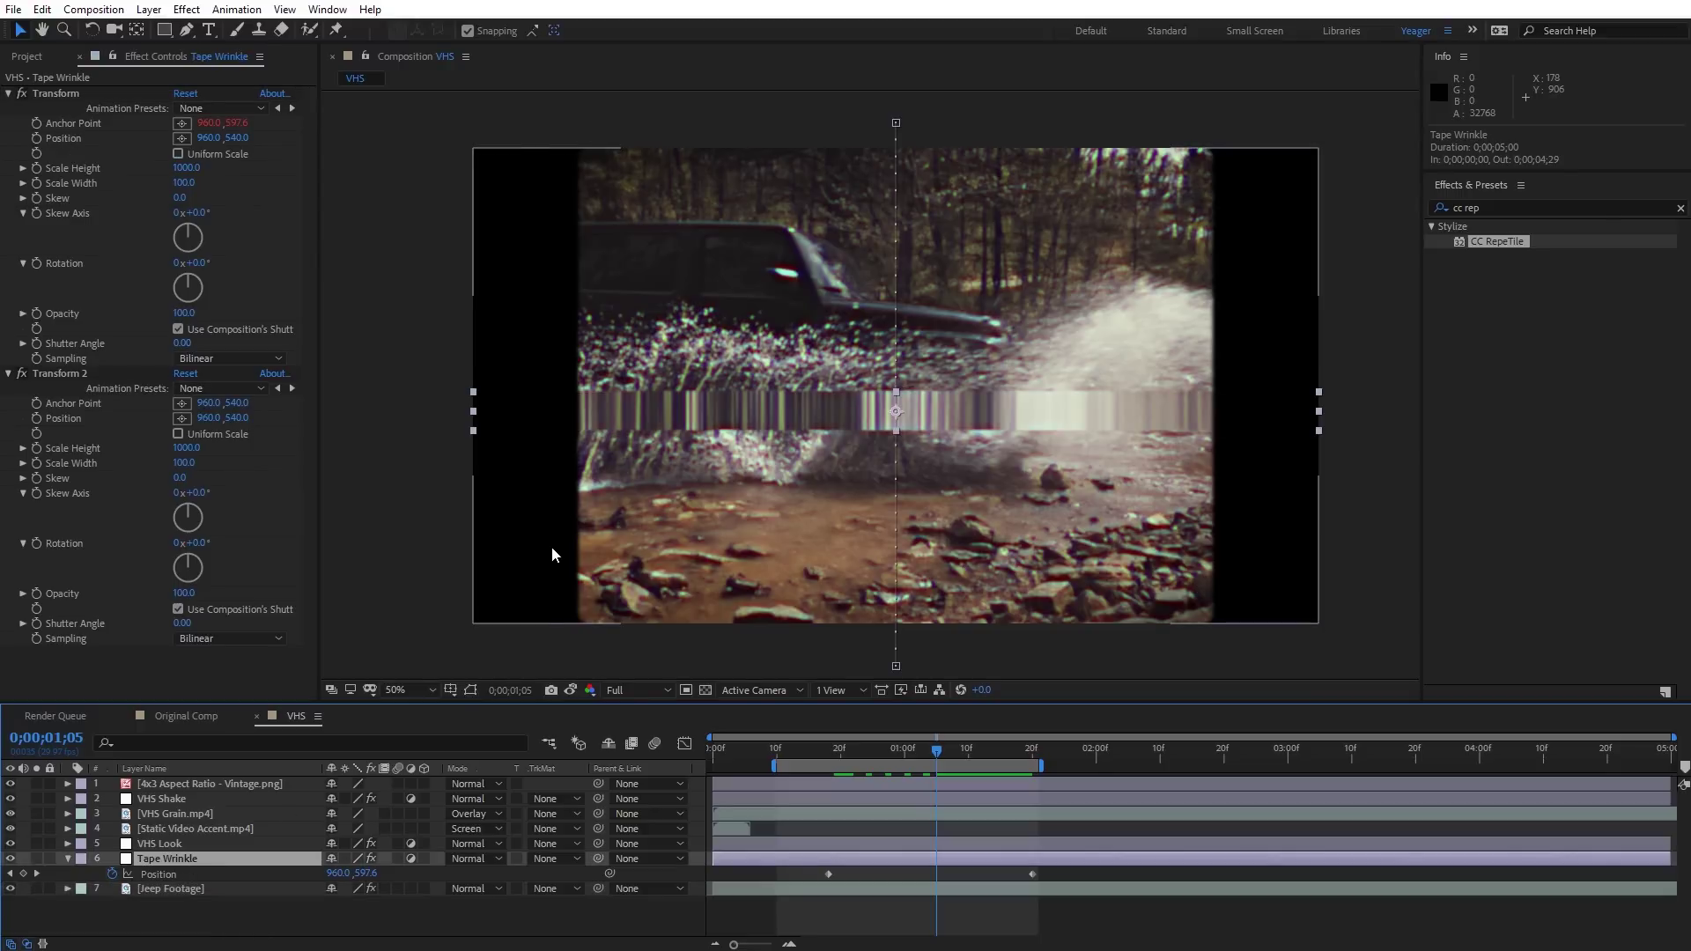
- Squash the Tape Wrinkle layer to 1% height in the viewer and duplicate it
{"action": "left_click", "coordinate": [894, 435]}
{"action": "mouse_move", "coordinate": [894, 433]}
{"action": "left_mouse_down"}
{"action": "mouse_move", "coordinate": [901, 465]}
{"action": "mouse_move", "coordinate": [897, 424]}
{"action": "left_mouse_up"}
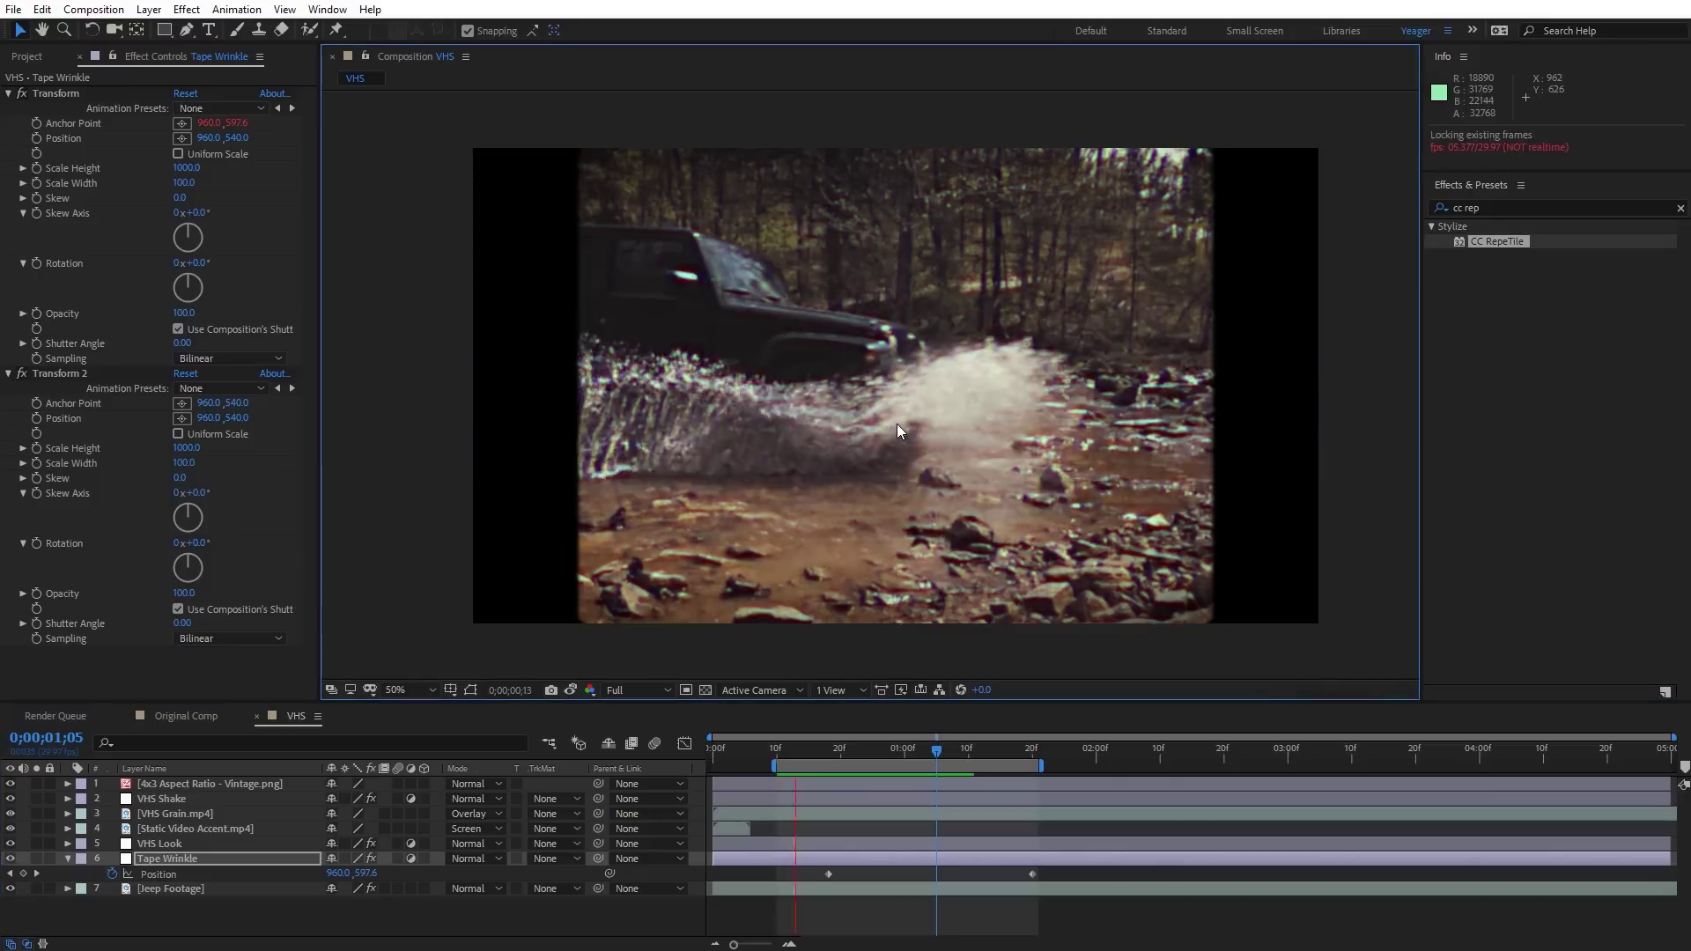
{"action": "left_click", "coordinate": [158, 859]}
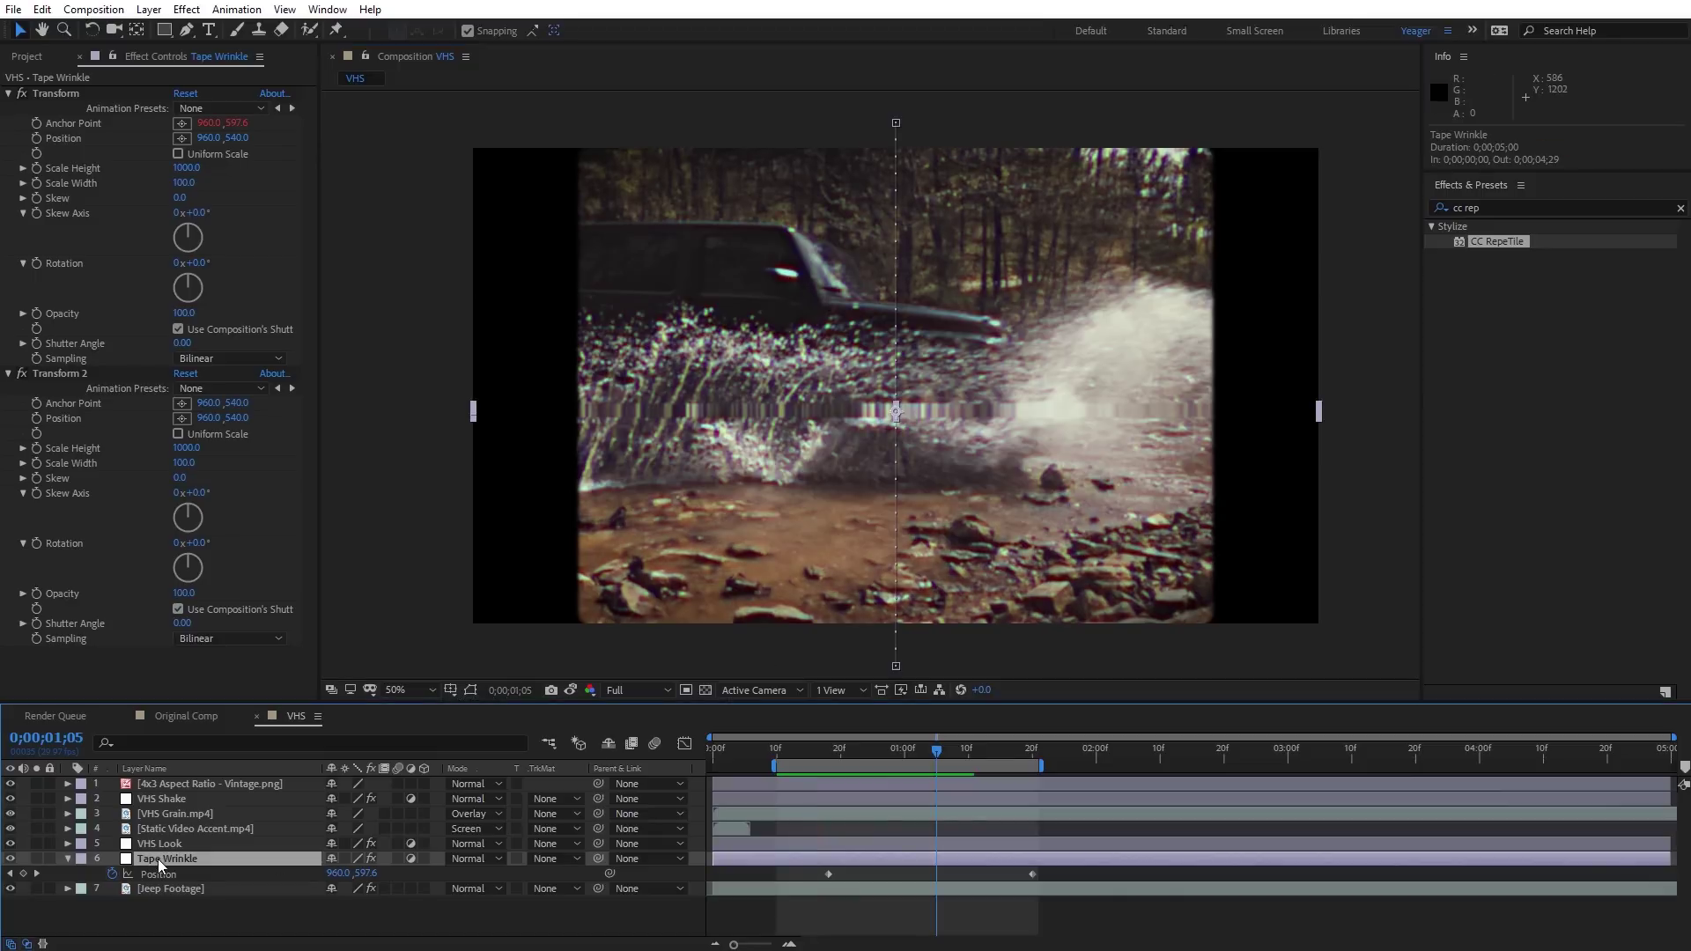
{"action": "key", "text": "ctrl+d"}
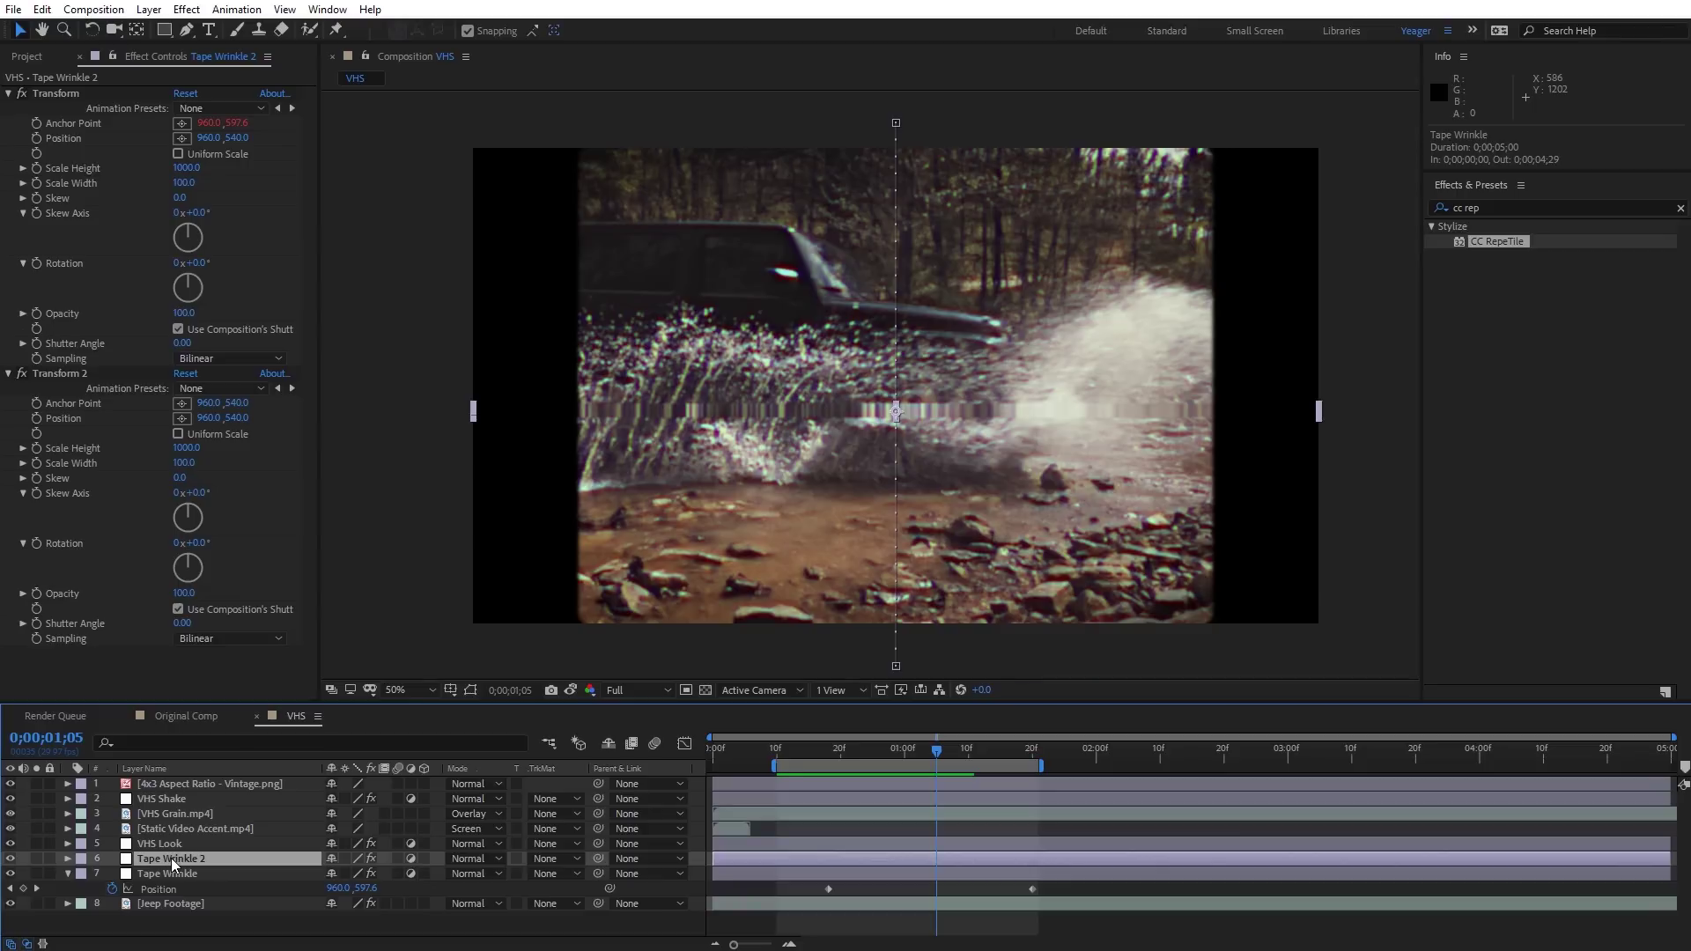
- Shift Tape Wrinkle 2 16 frames later, stretch it to 6% height, and preview
{"action": "key", "text": "u"}
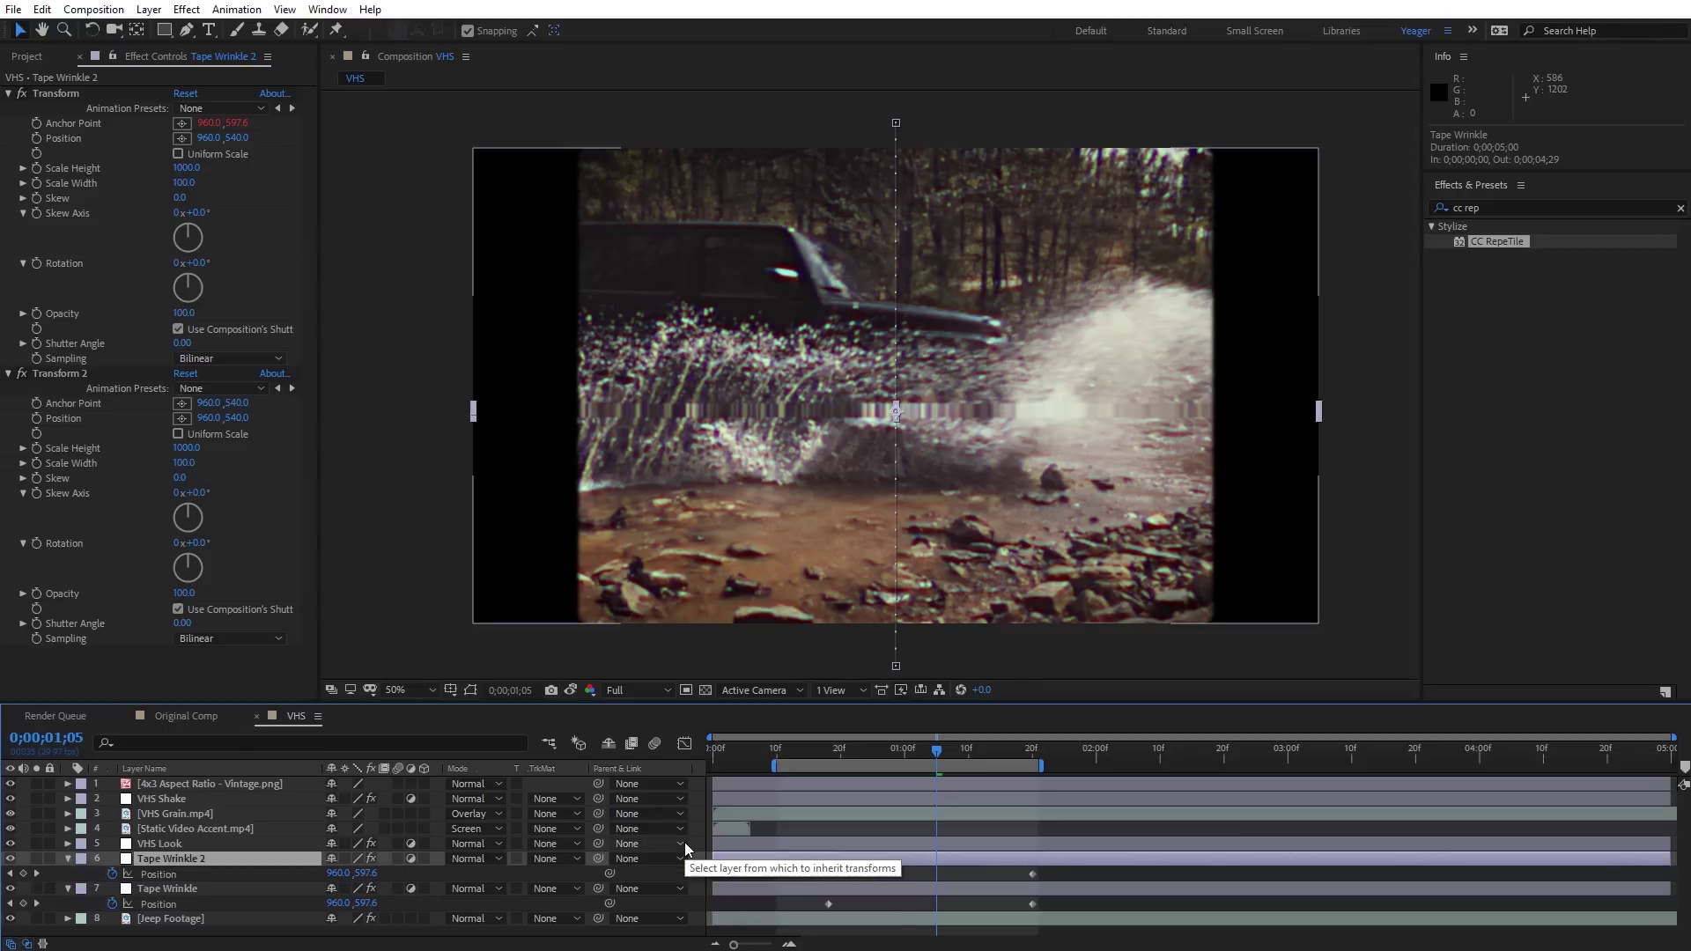
{"action": "left_click_drag", "start_coordinate": [846, 861], "coordinate": [963, 868]}
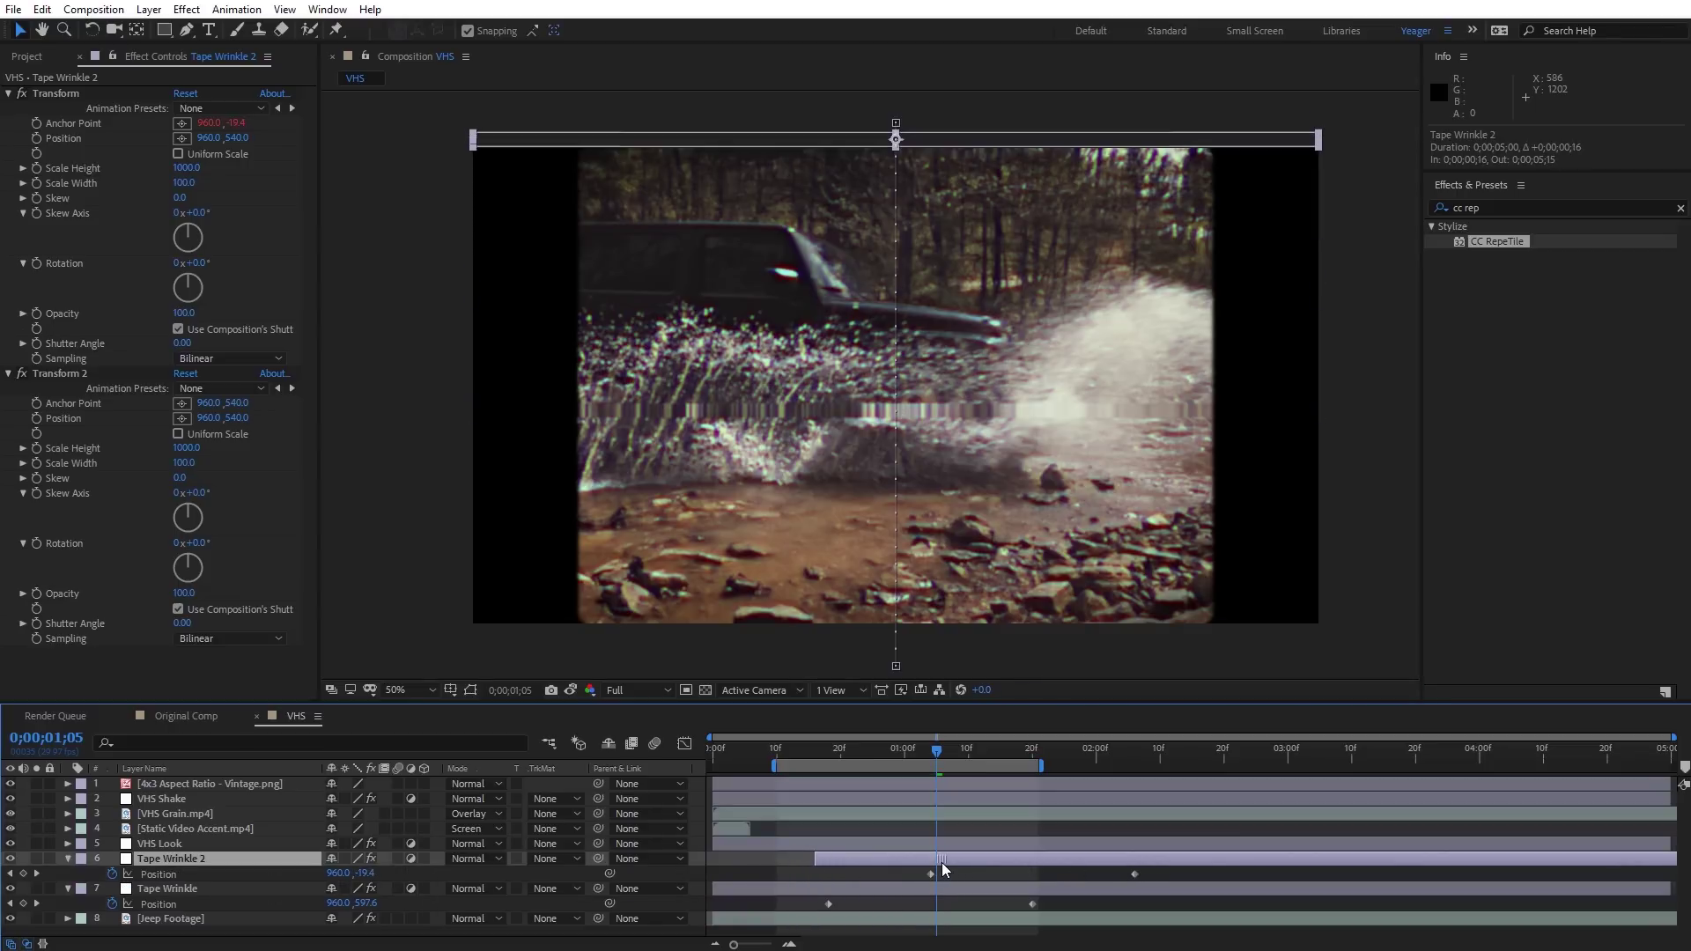
{"action": "left_click_drag", "start_coordinate": [938, 747], "coordinate": [974, 748]}
{"action": "left_click_drag", "start_coordinate": [896, 246], "coordinate": [896, 252]}
{"action": "key", "text": "space"}
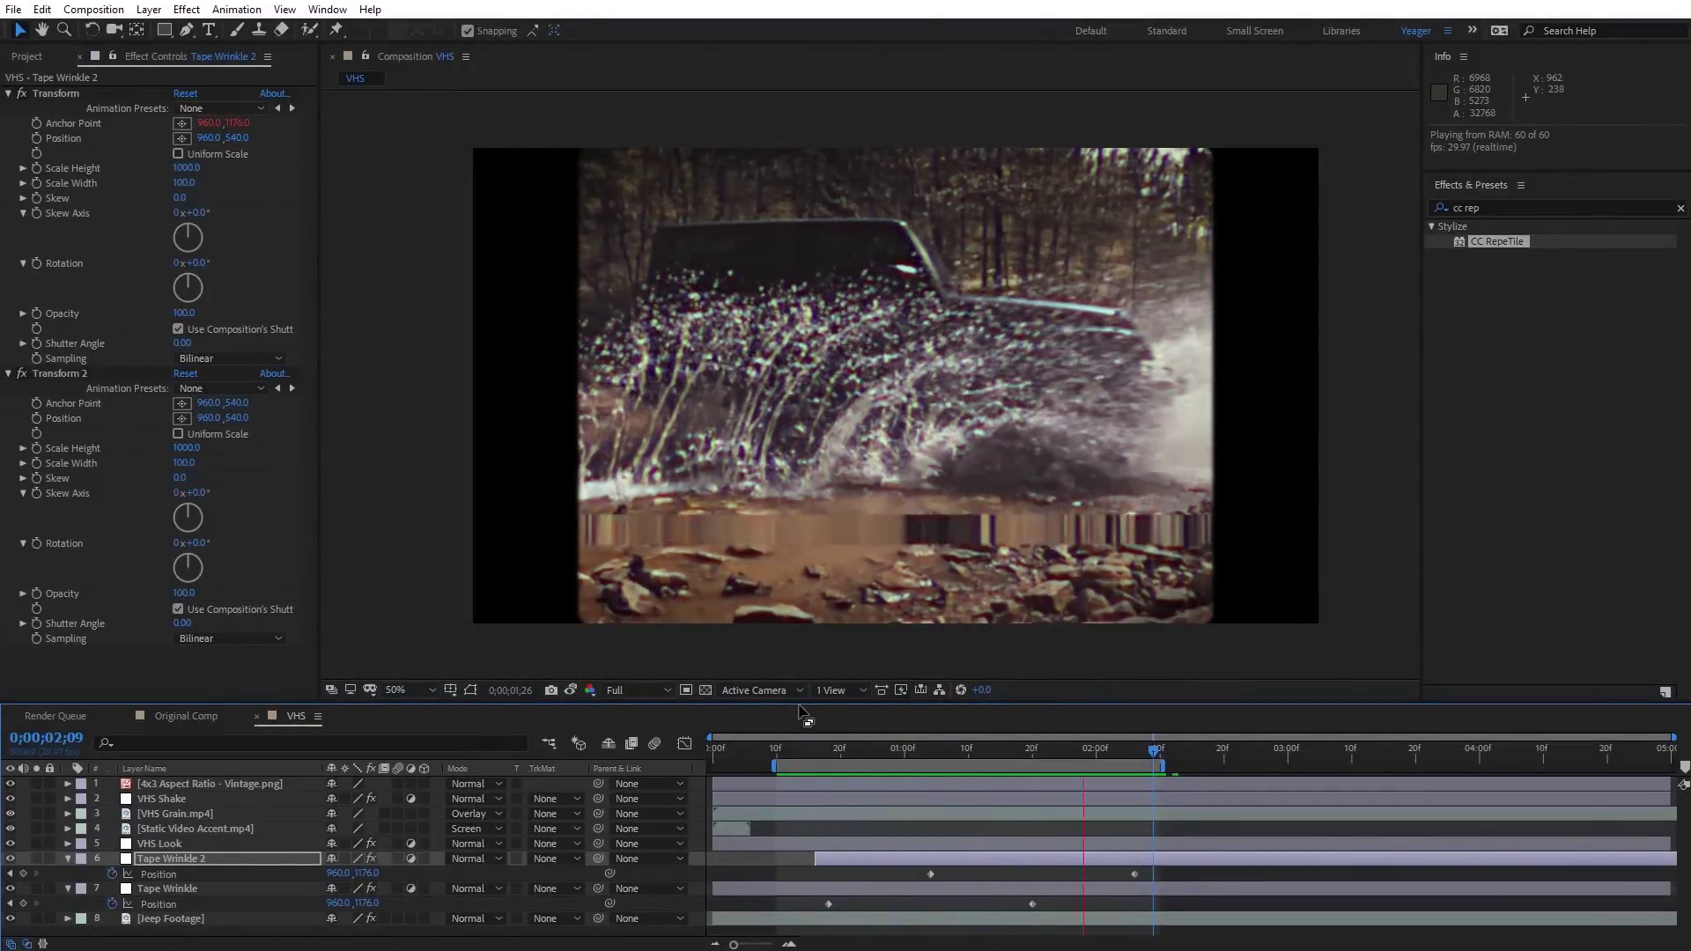
{"action": "key", "text": "space"}
{"action": "key", "text": "ctrl+Down"}
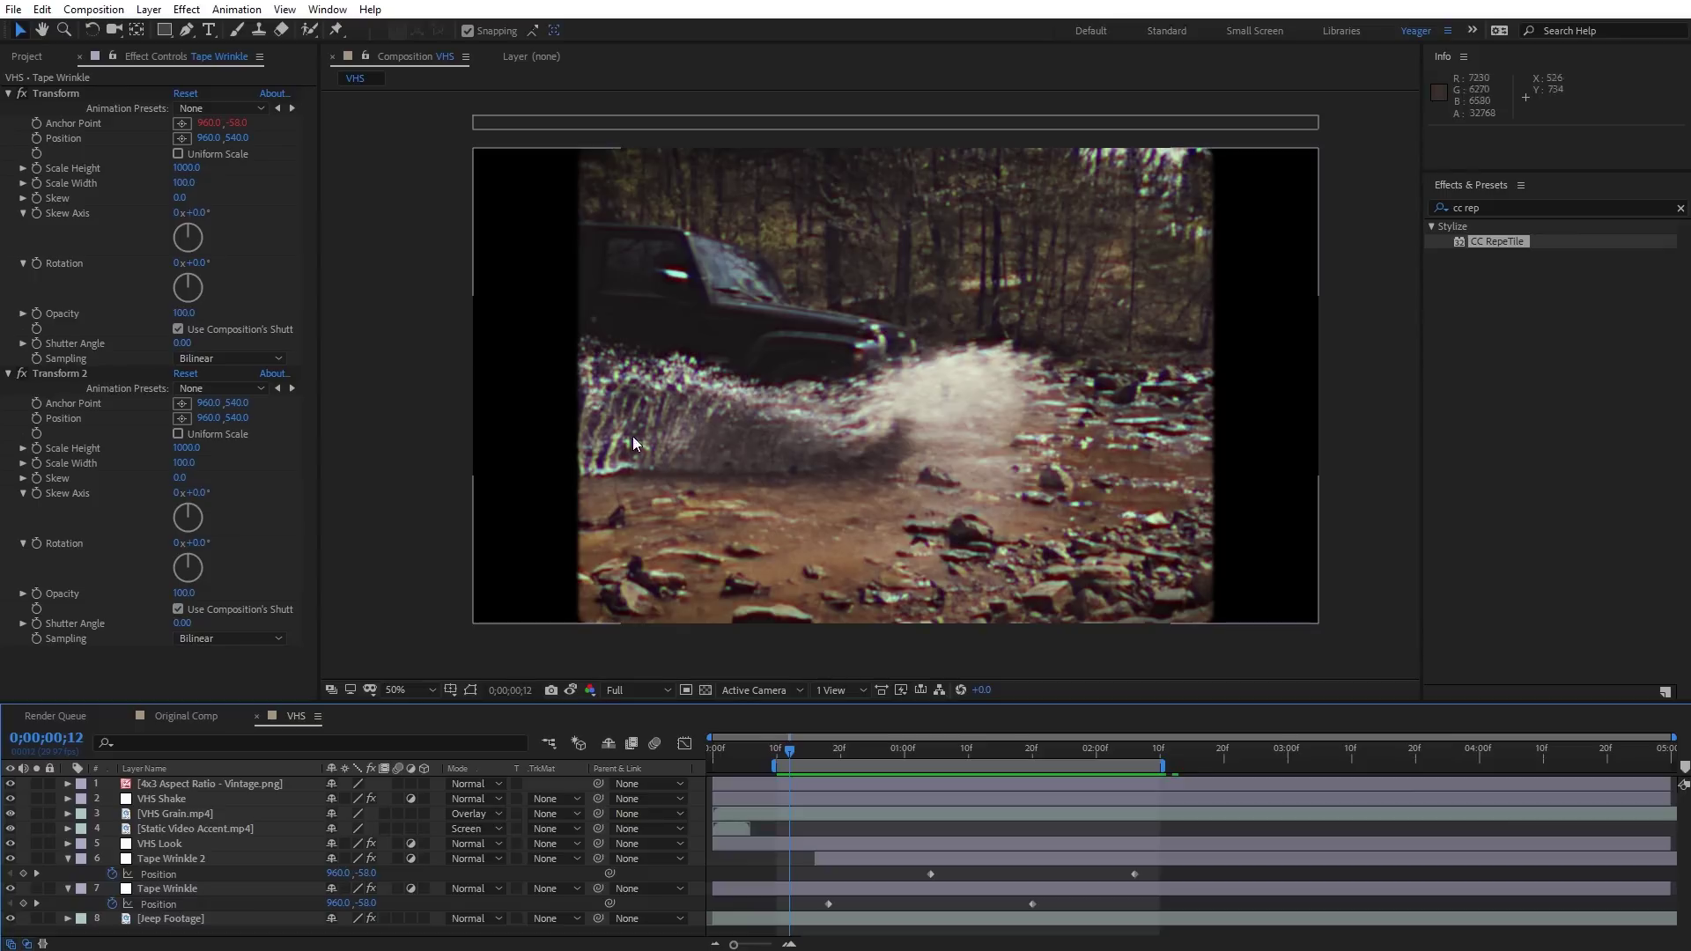
- Add a new adjustment layer and rename it 'Frame Rate'
{"action": "right_click", "coordinate": [393, 420]}
{"action": "mouse_move", "coordinate": [425, 431]}
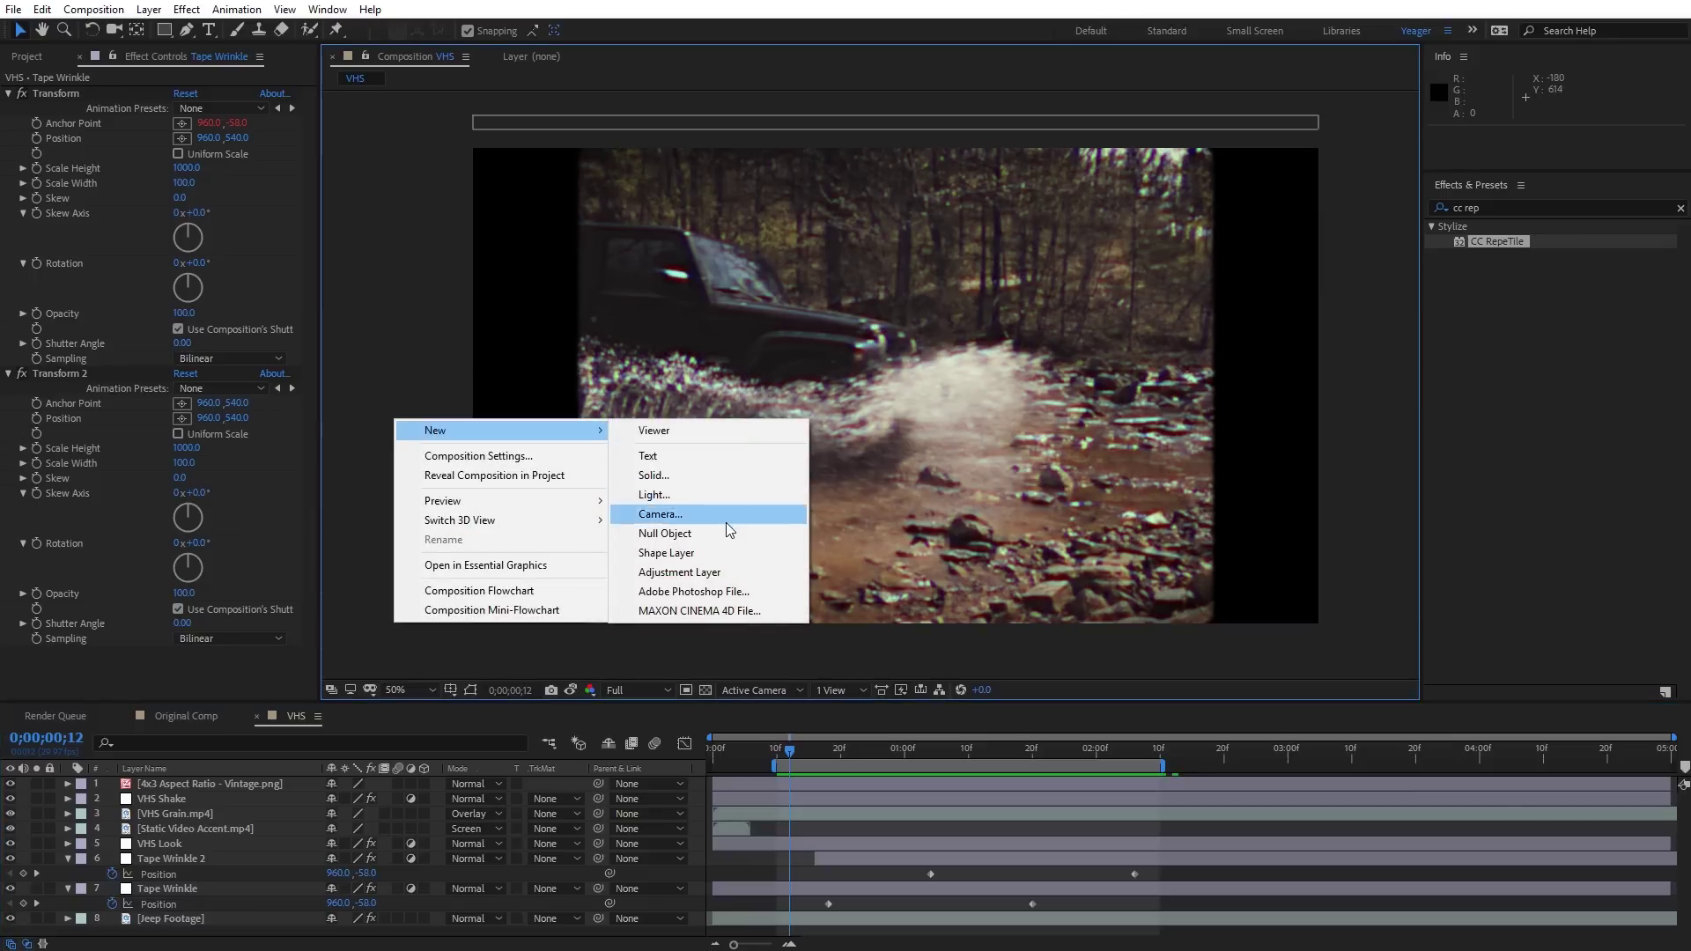
{"action": "left_click", "coordinate": [717, 568]}
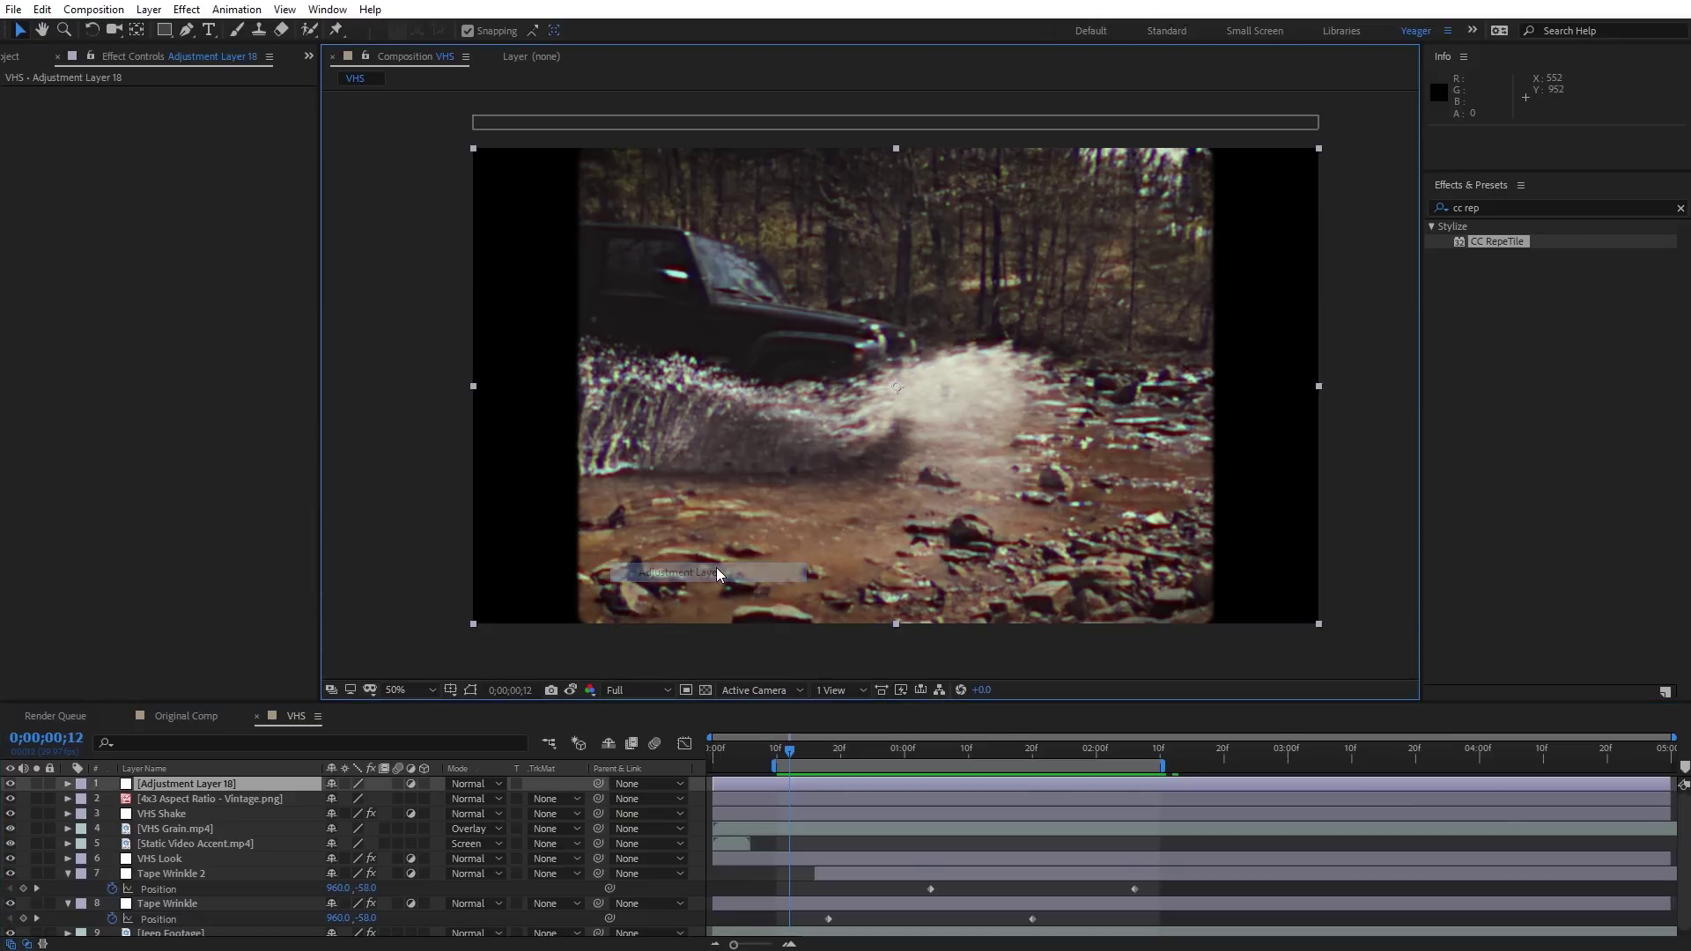
{"action": "left_click", "coordinate": [245, 782]}
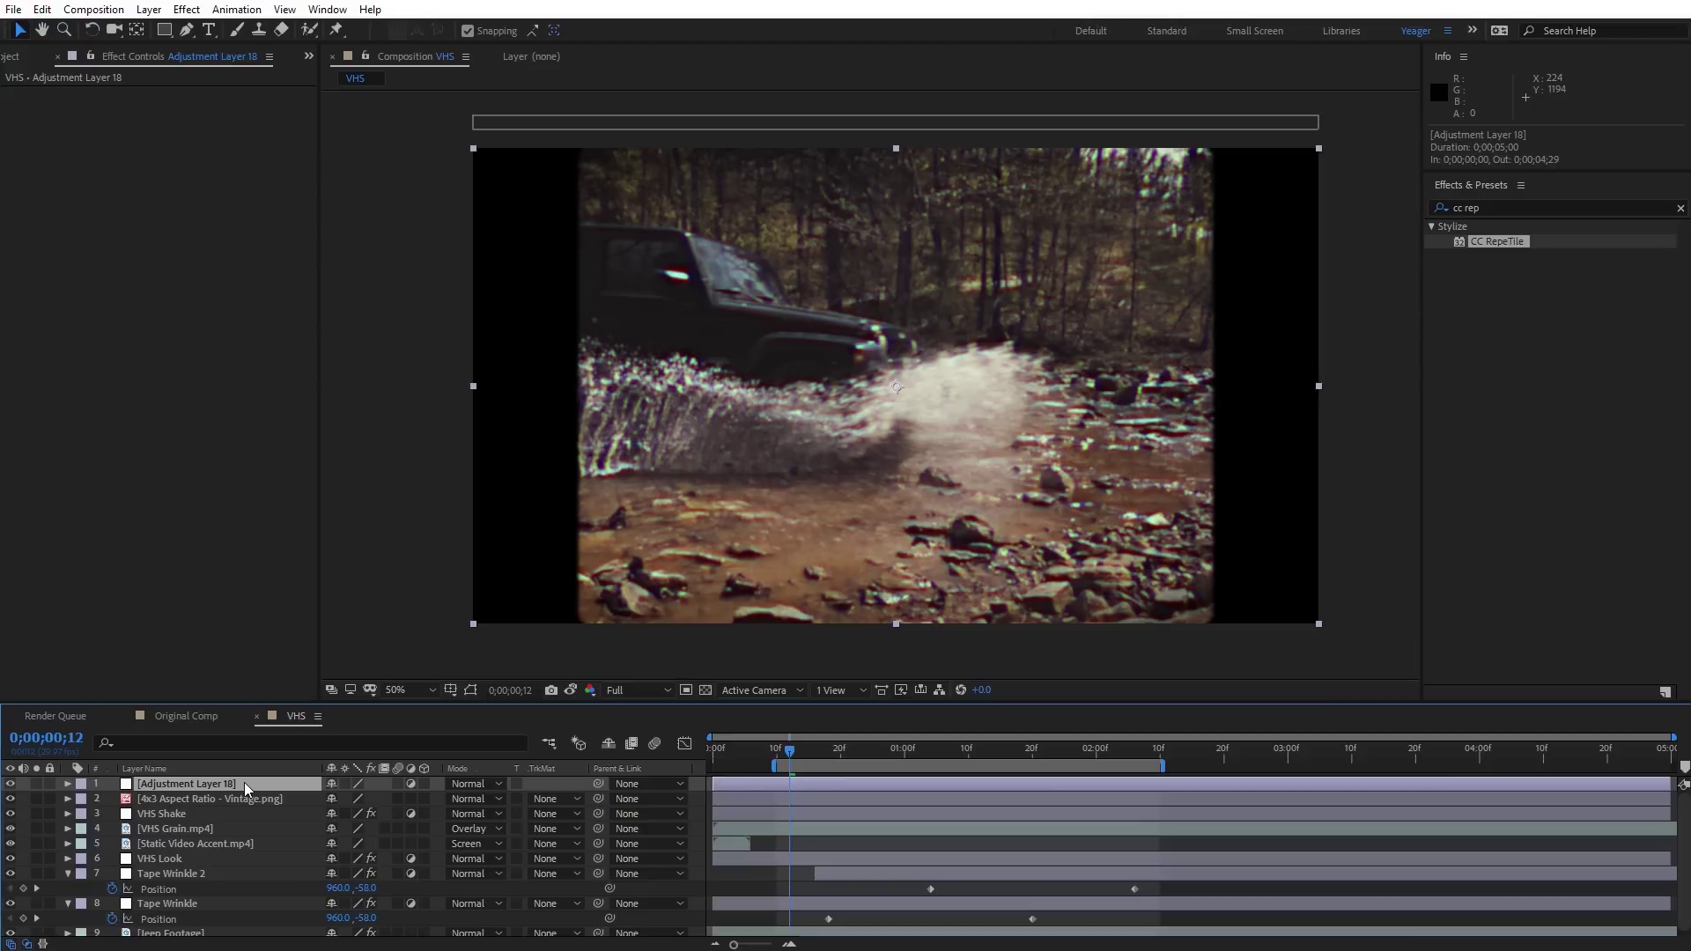
{"action": "key", "text": "Return"}
{"action": "type", "text": "Frame Rate"}
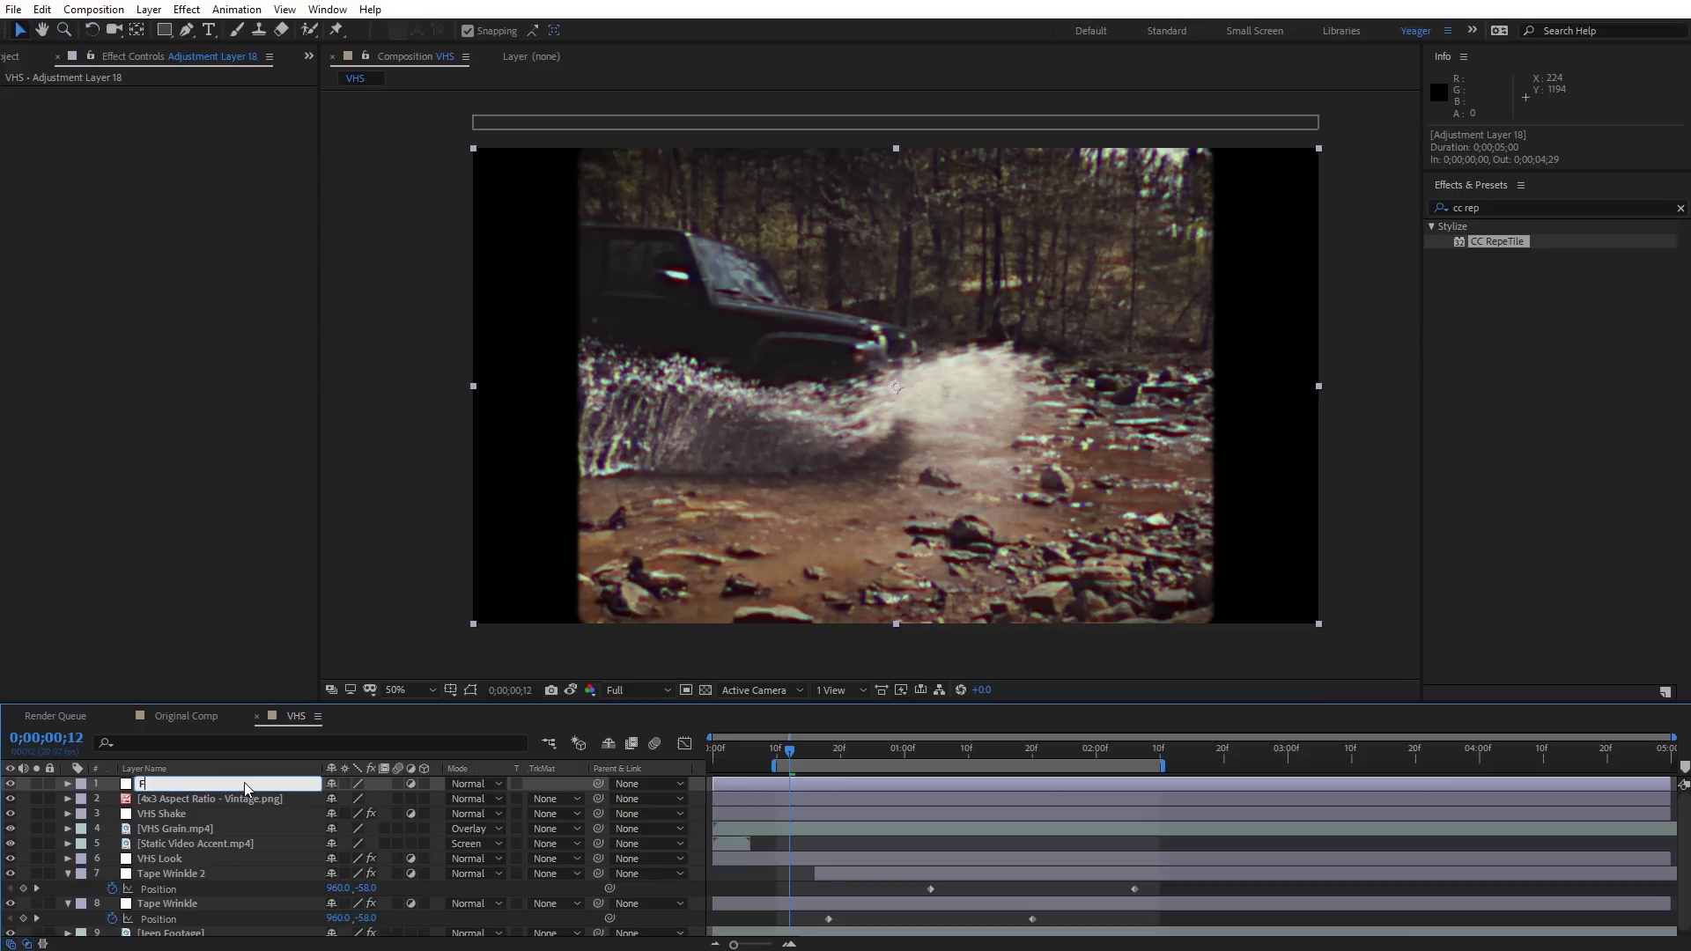
{"action": "key", "text": "Return"}
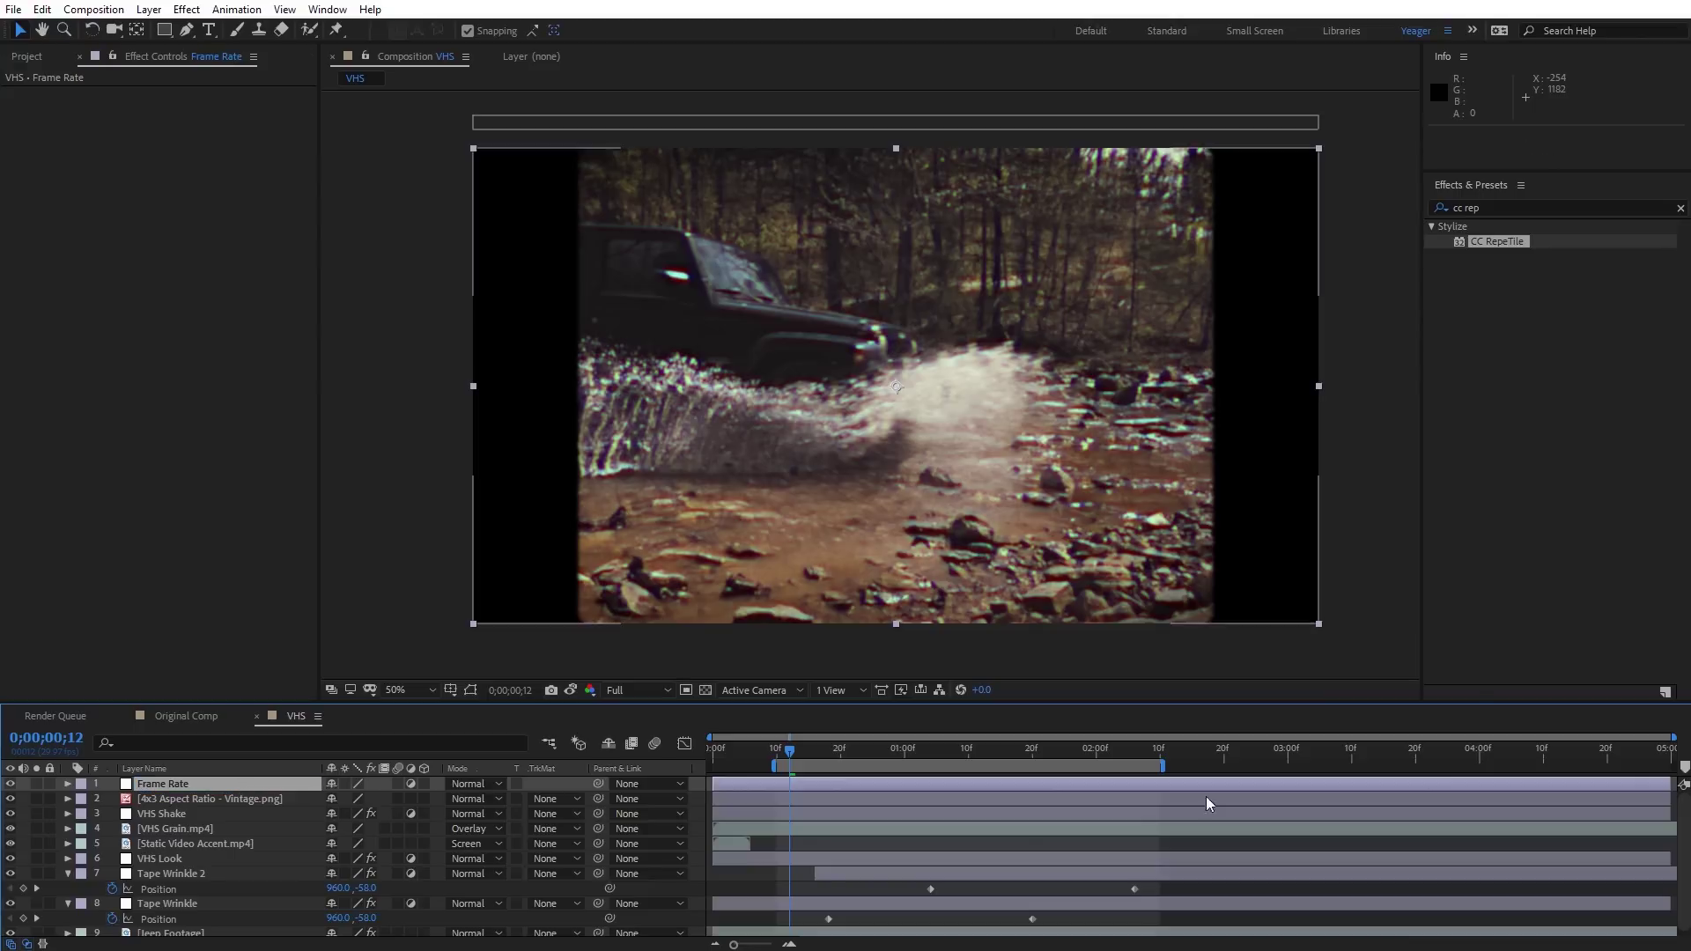
- Apply Posterize Time to the Frame Rate layer at 12 fps and preview the result
{"action": "left_click", "coordinate": [1433, 209]}
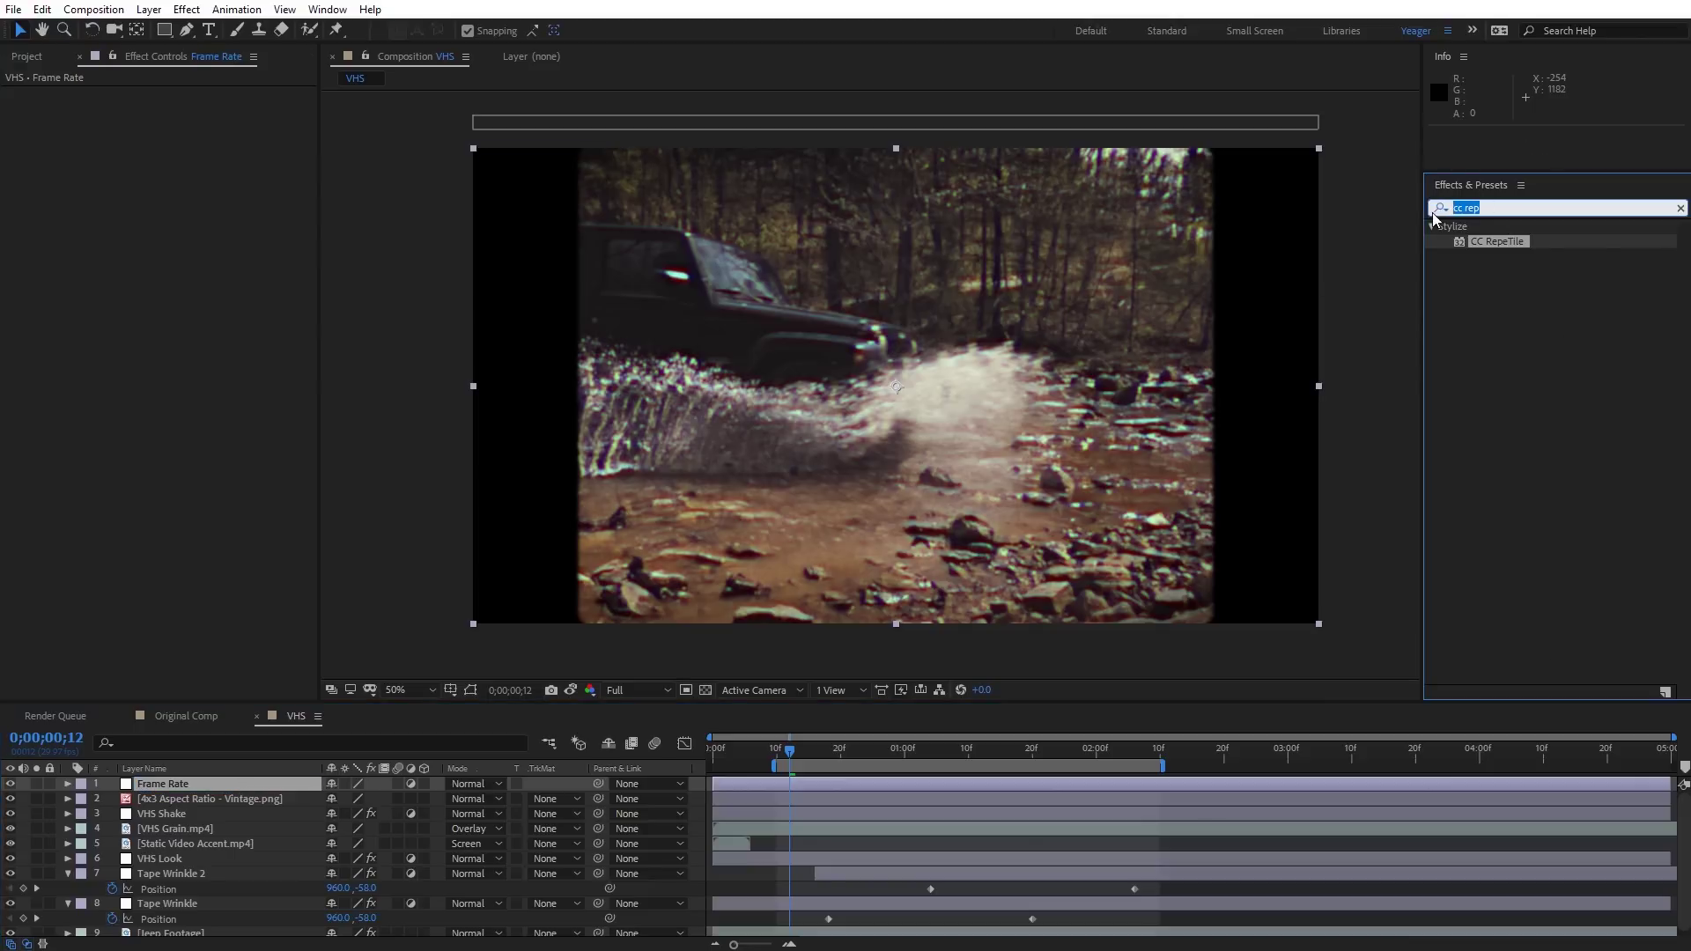
{"action": "type", "text": "poster"}
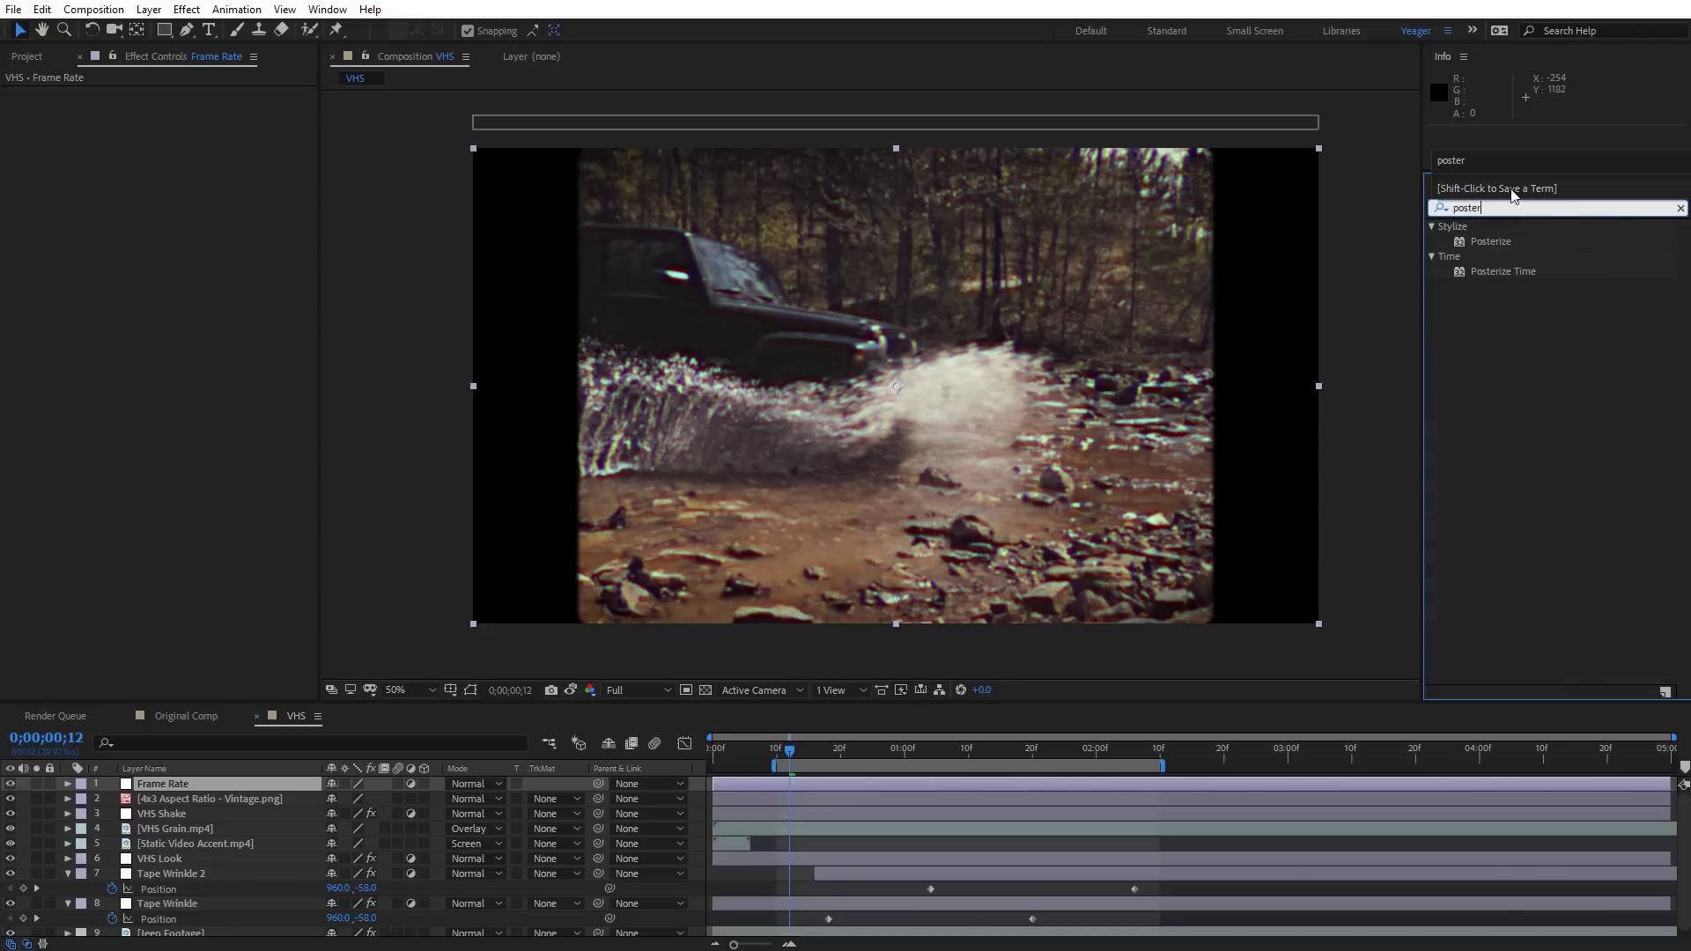
{"action": "left_click", "coordinate": [1499, 270]}
{"action": "left_click_drag", "start_coordinate": [1499, 269], "coordinate": [197, 788]}
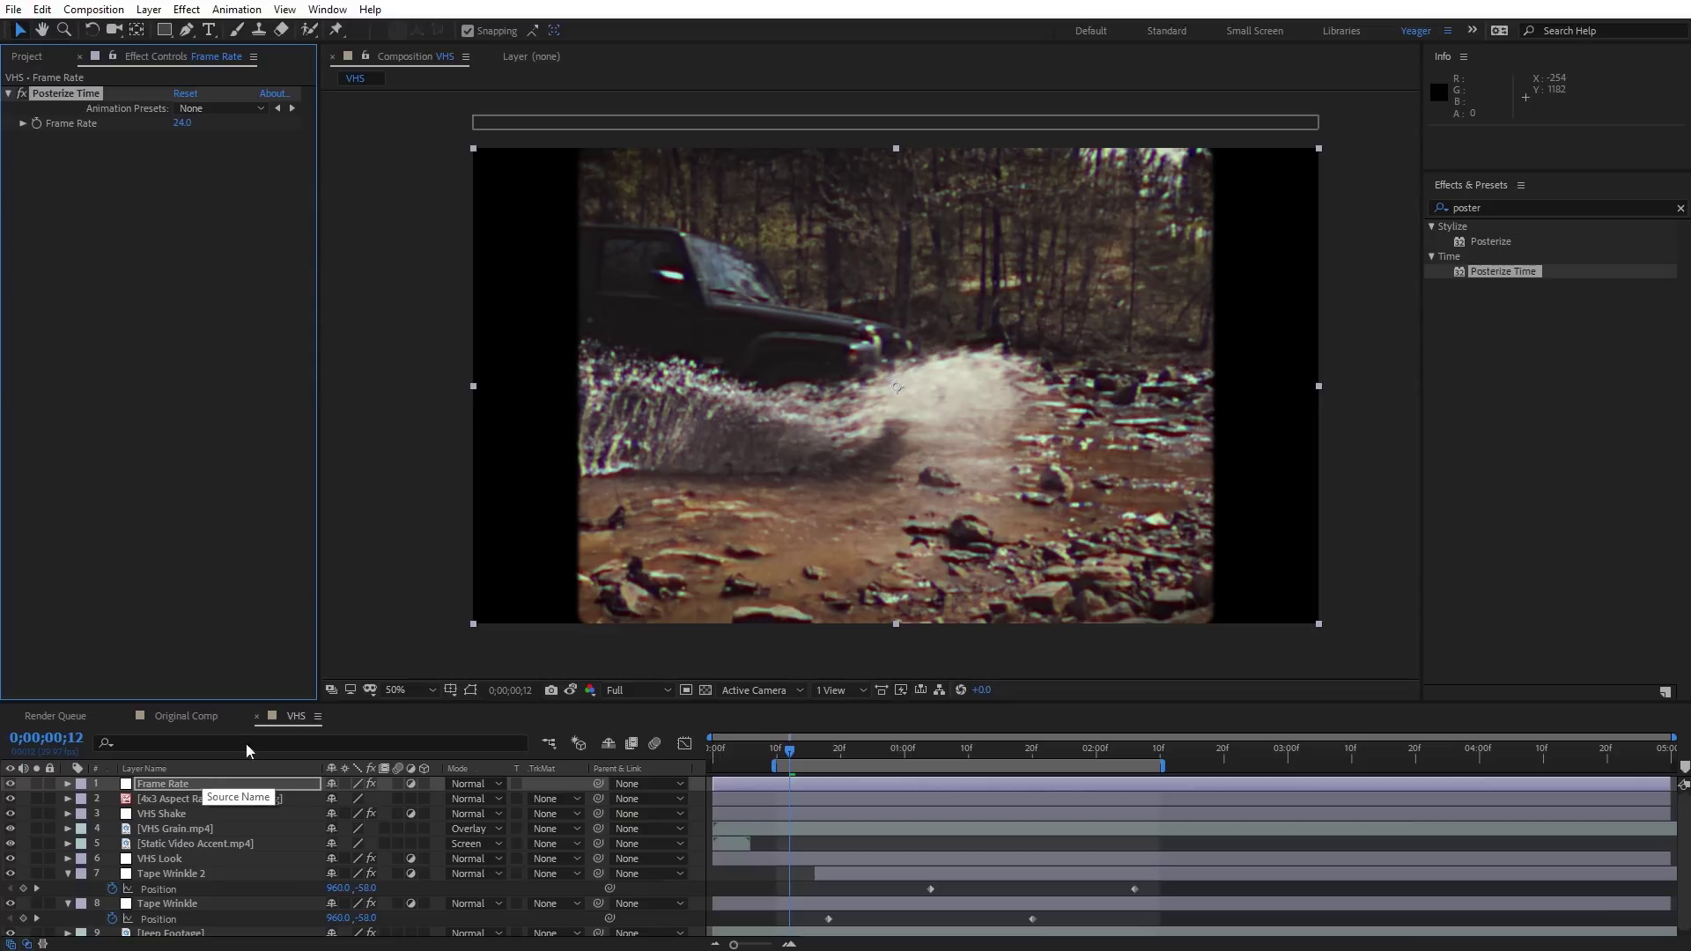
{"action": "left_click", "coordinate": [184, 125]}
{"action": "type", "text": "12"}
{"action": "key", "text": "Return"}
{"action": "key", "text": "space"}
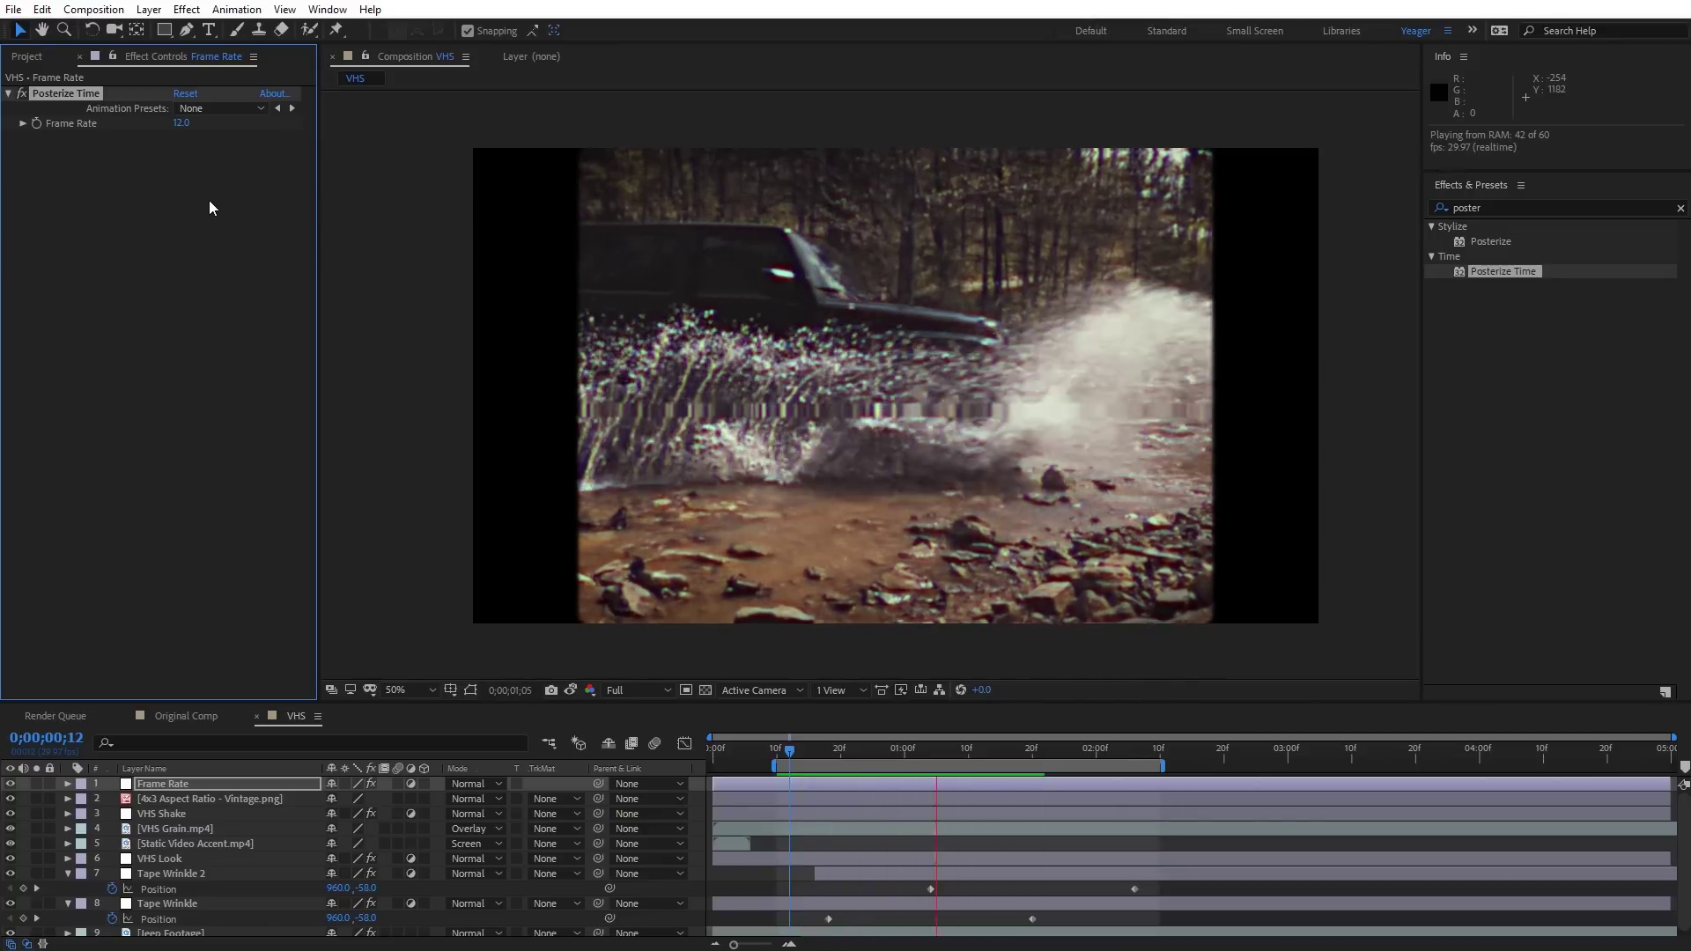
{"action": "key", "text": "space"}
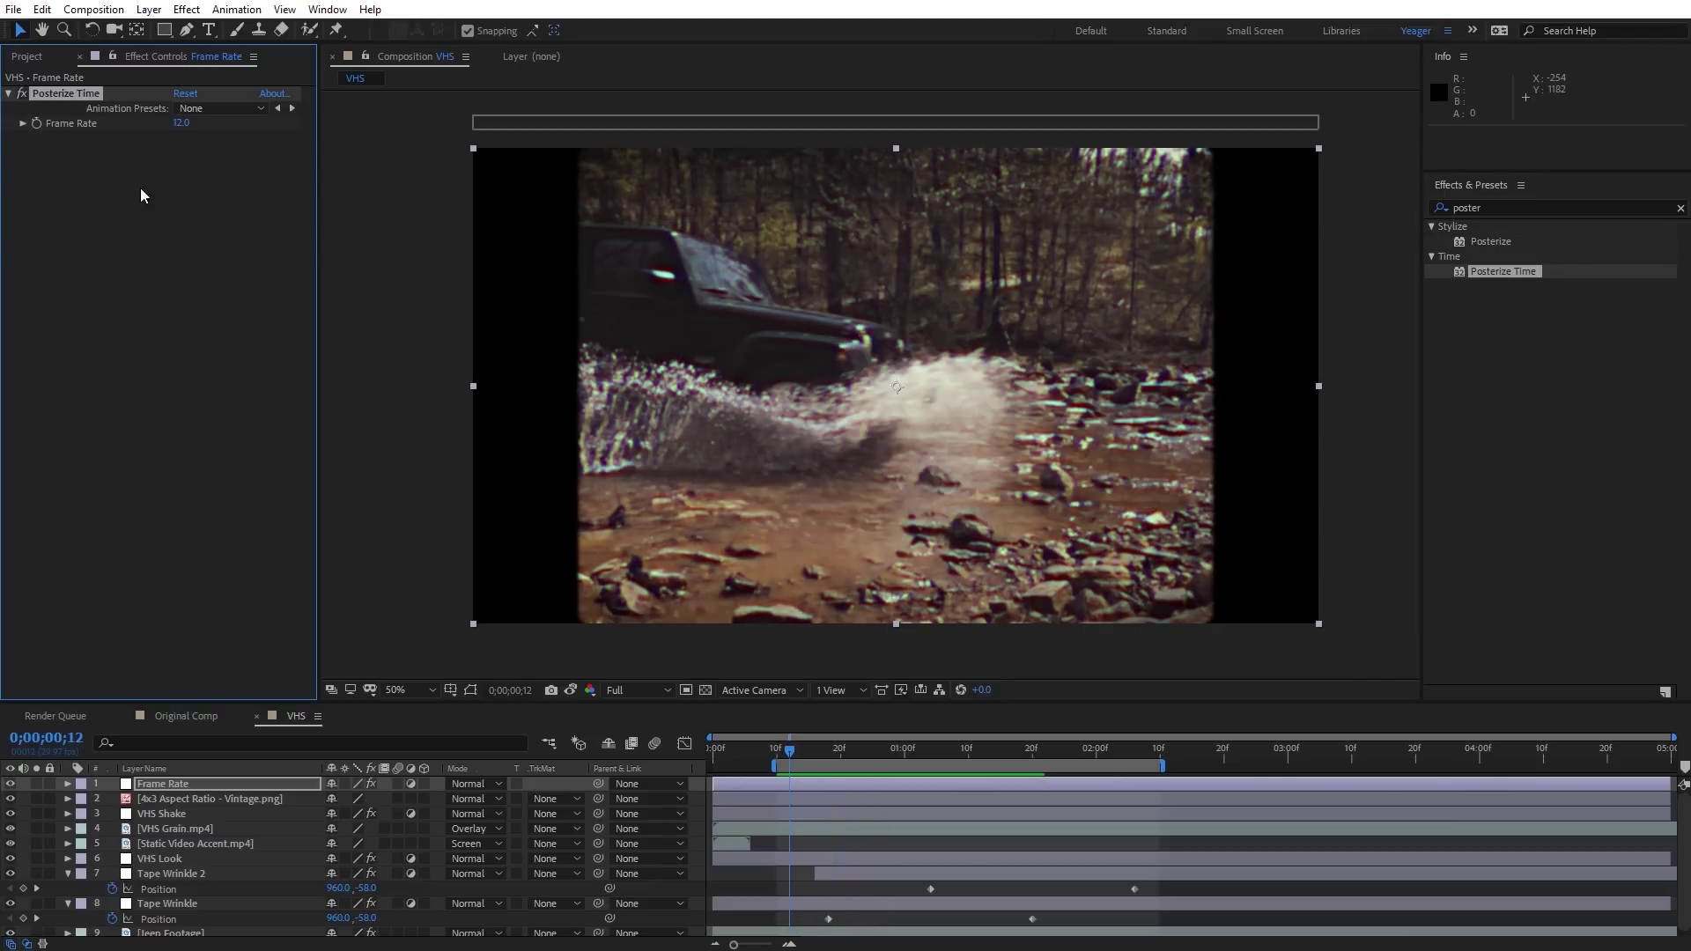
{"action": "left_click_drag", "start_coordinate": [835, 751], "coordinate": [966, 764]}
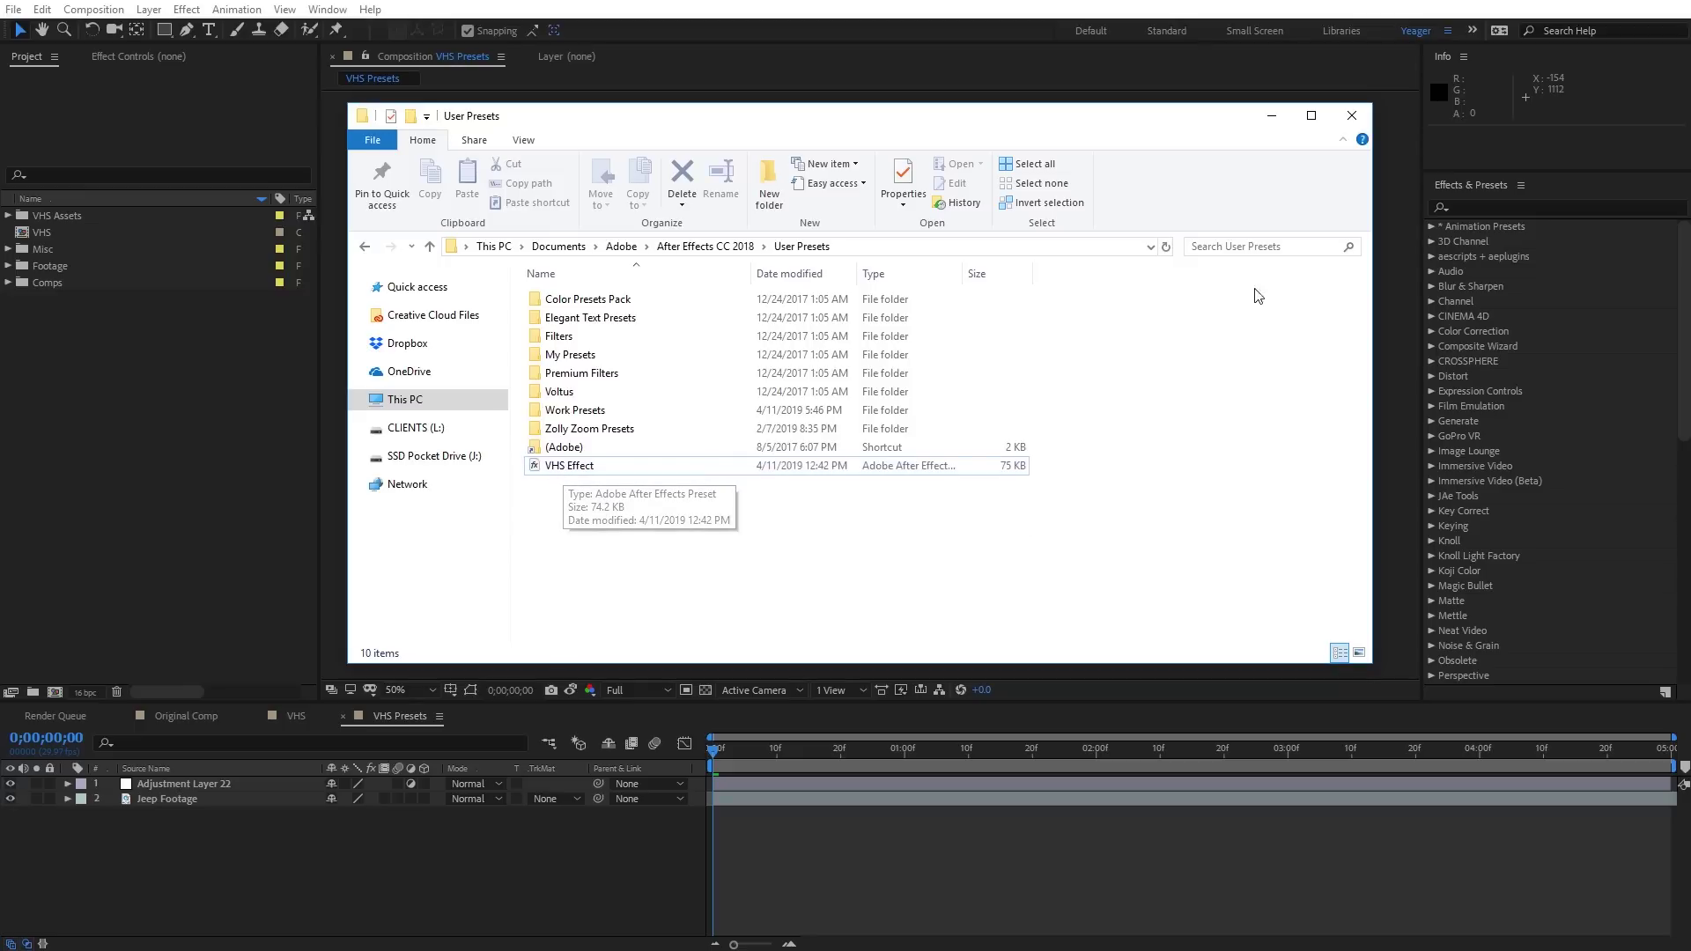
- Minimize File Explorer to return to the VHS Presets composition
{"action": "left_click", "coordinate": [1273, 120]}
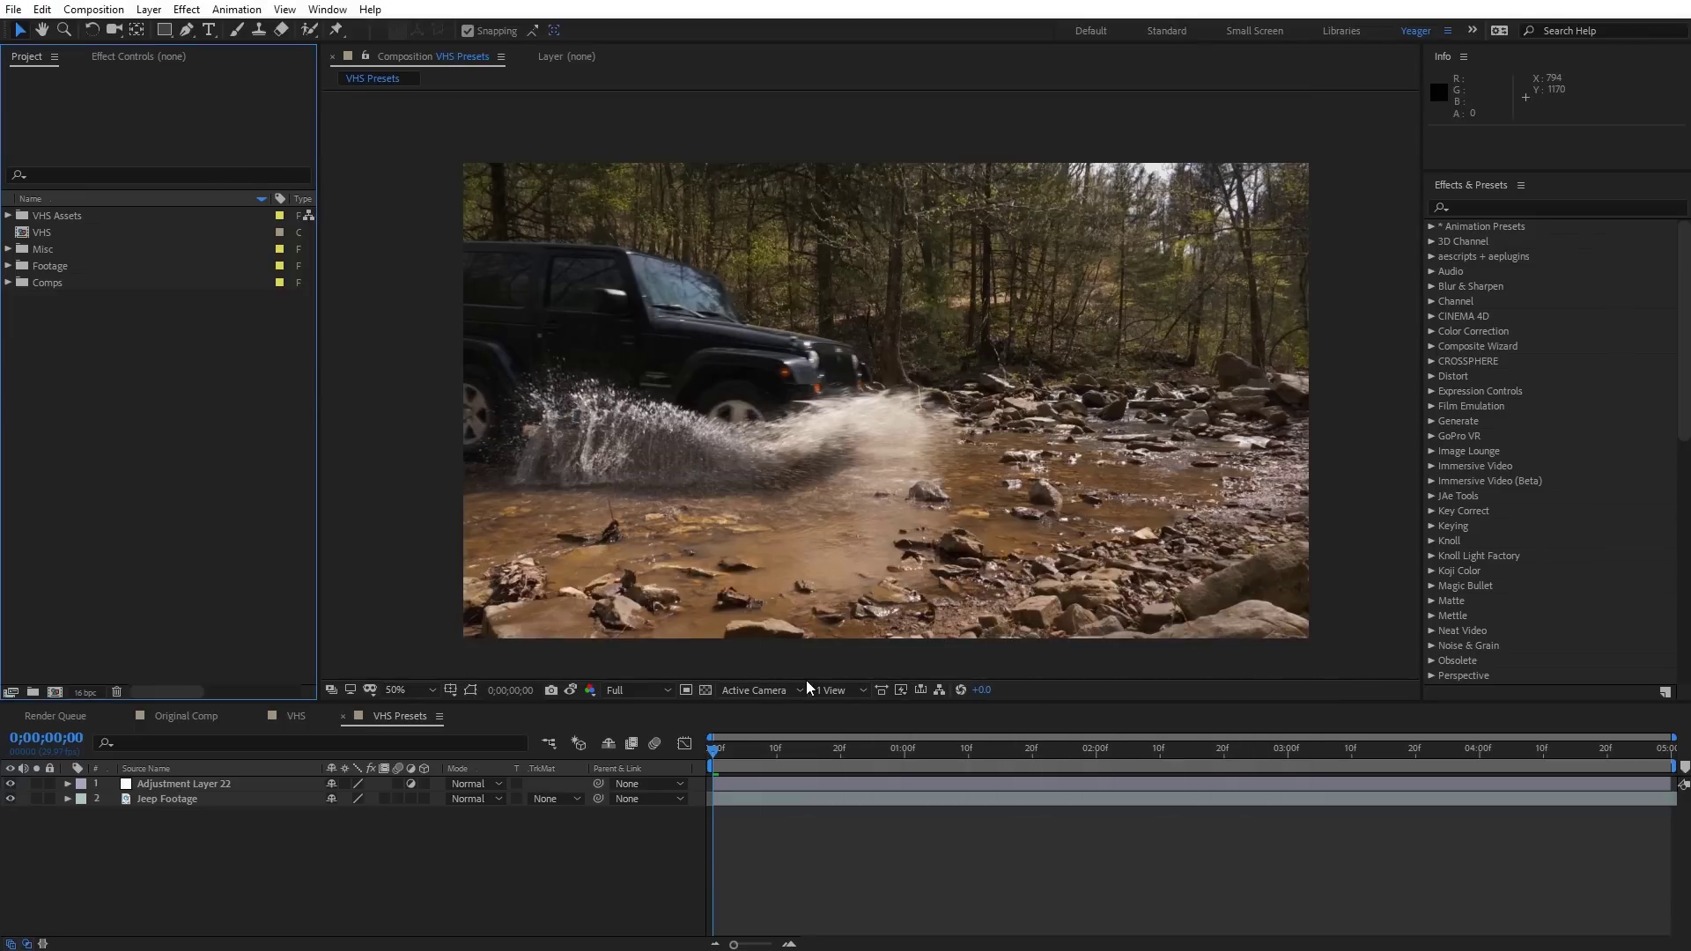
- Apply the VHS Effect user preset from Animation Presets to Adjustment Layer 22
{"action": "left_click", "coordinate": [161, 785]}
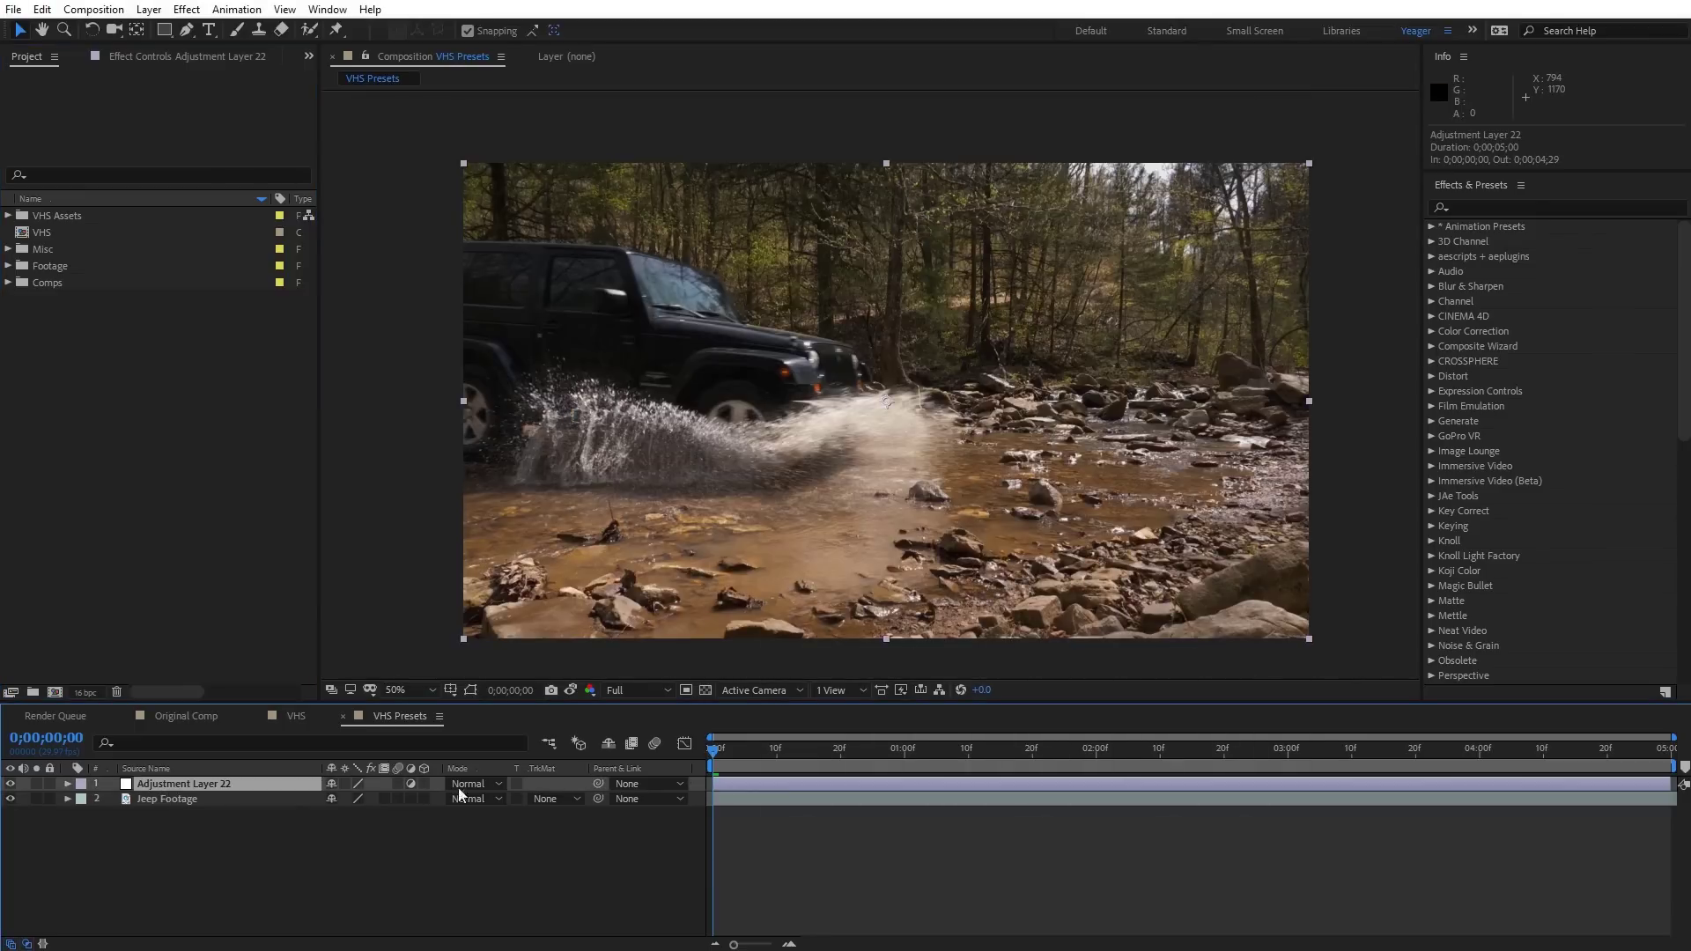
{"action": "left_click", "coordinate": [1476, 205]}
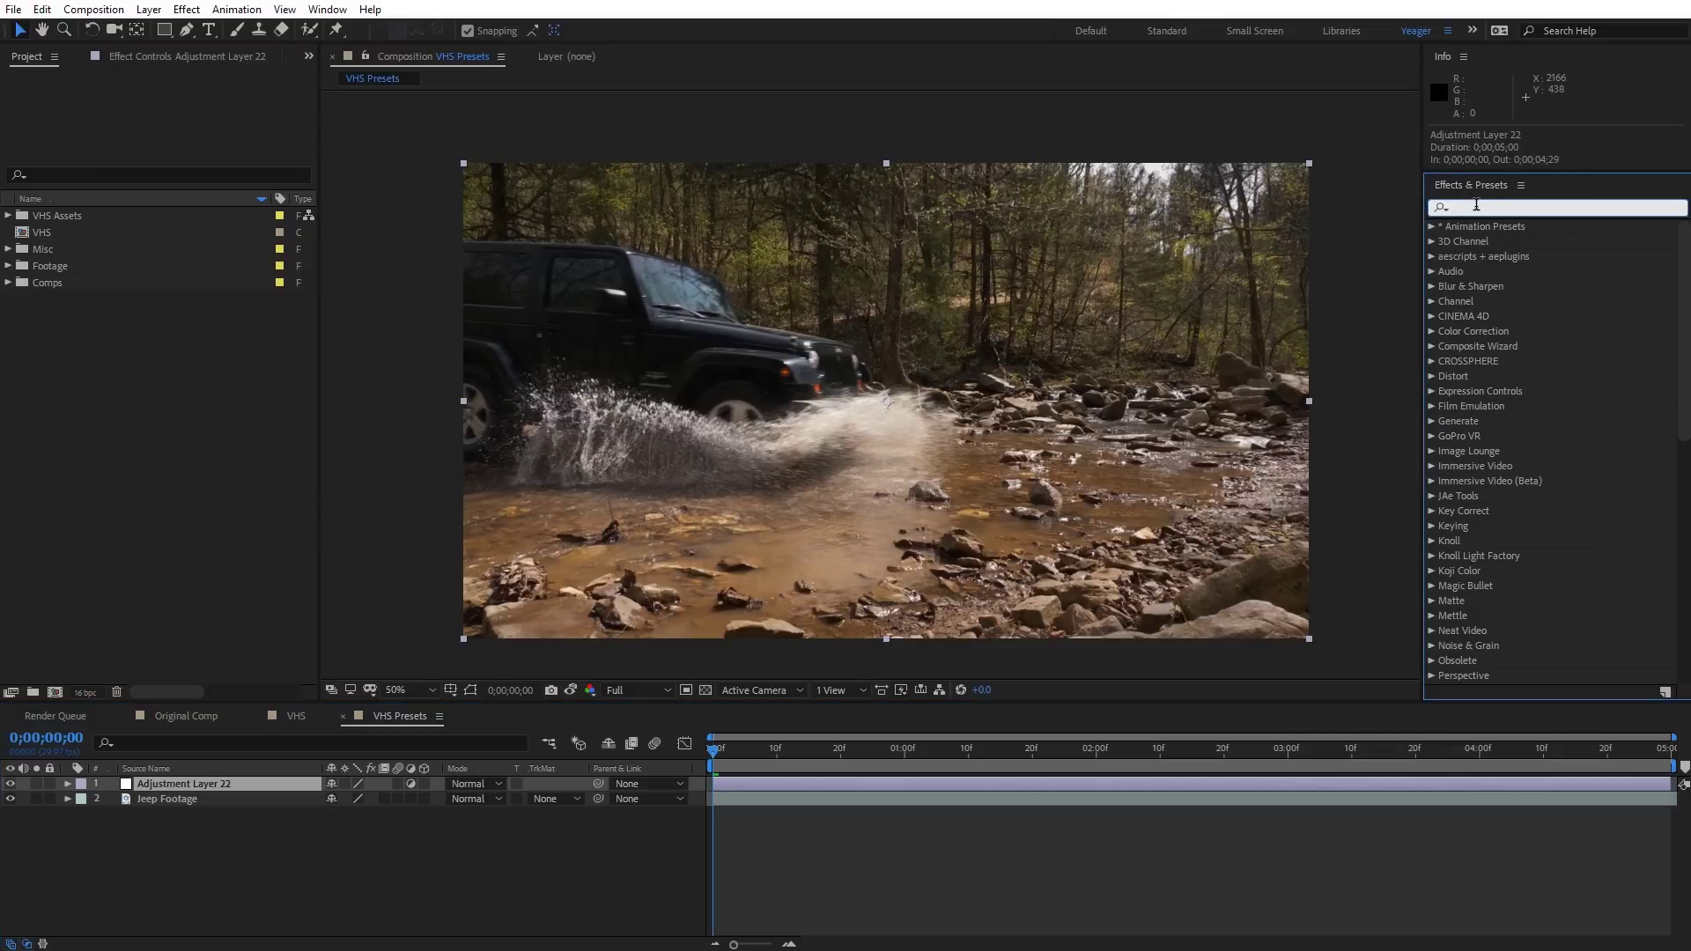
{"action": "left_click", "coordinate": [1431, 227]}
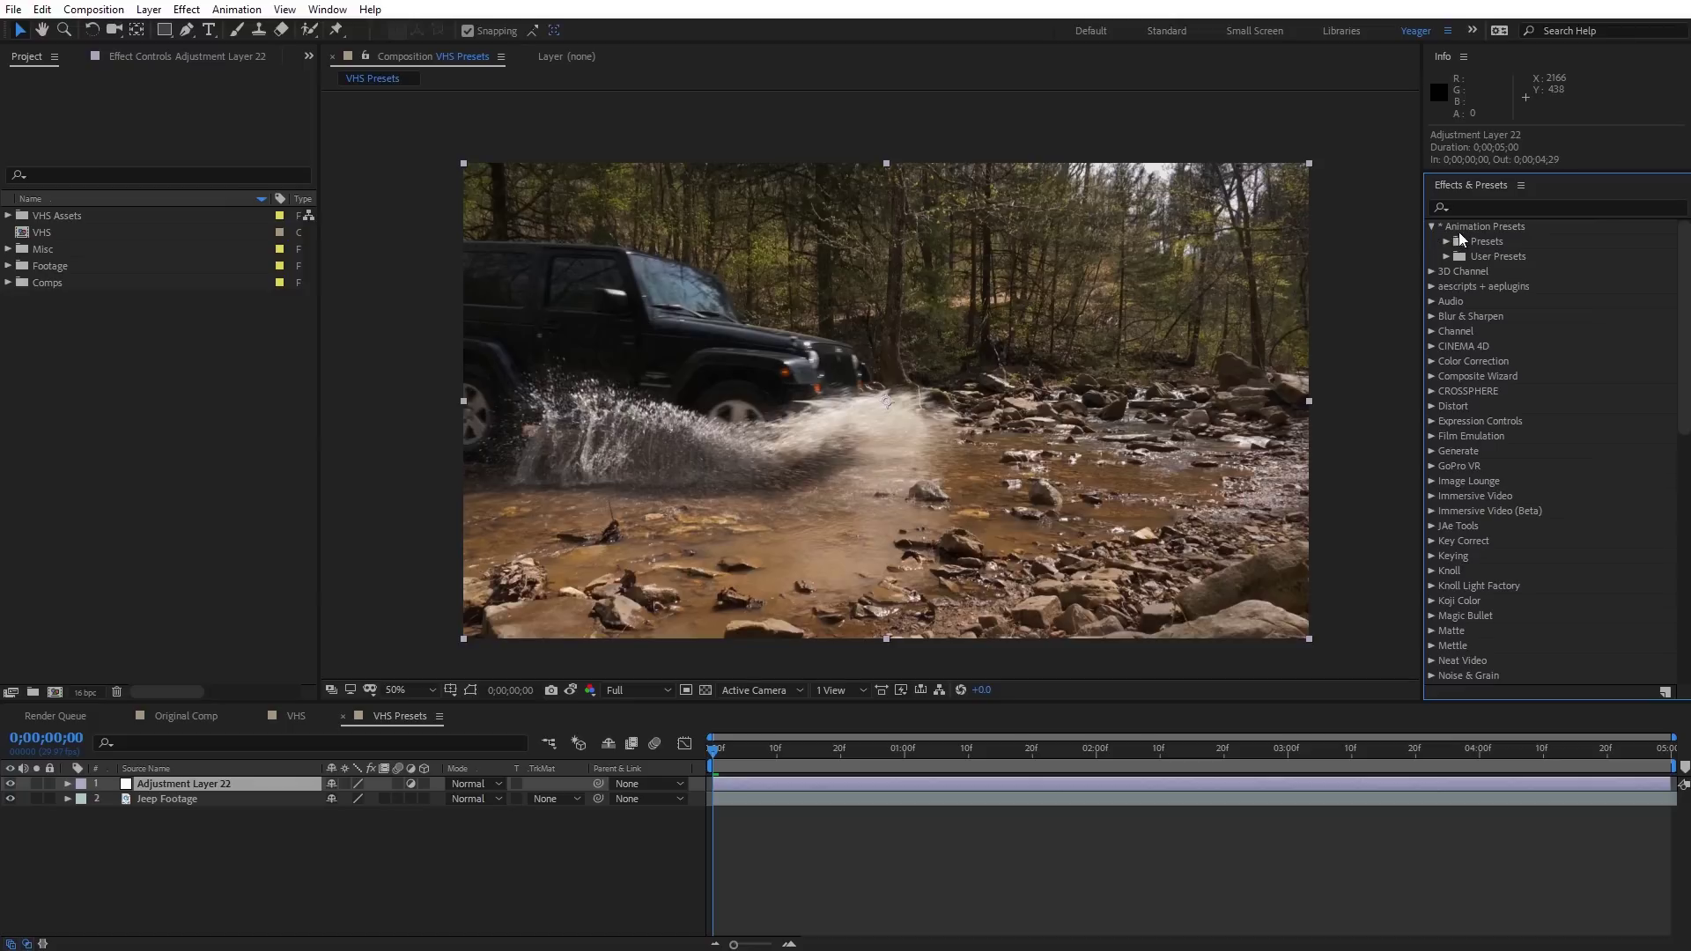
{"action": "left_click", "coordinate": [1445, 256]}
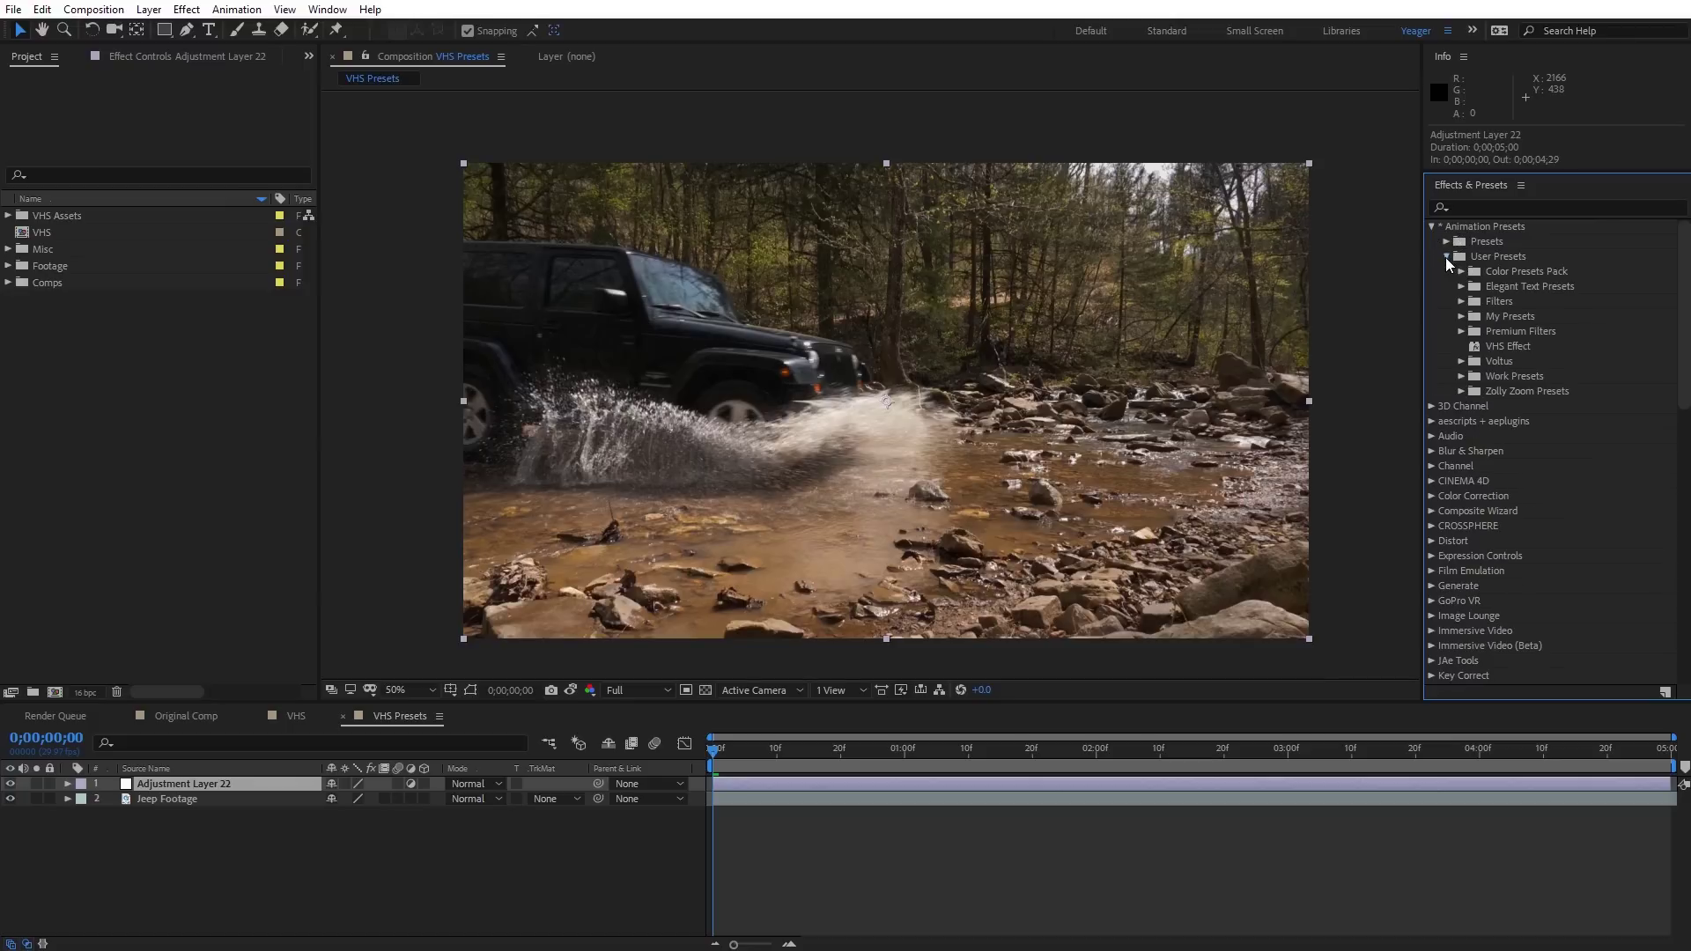
{"action": "left_click_drag", "start_coordinate": [1492, 346], "coordinate": [220, 782]}
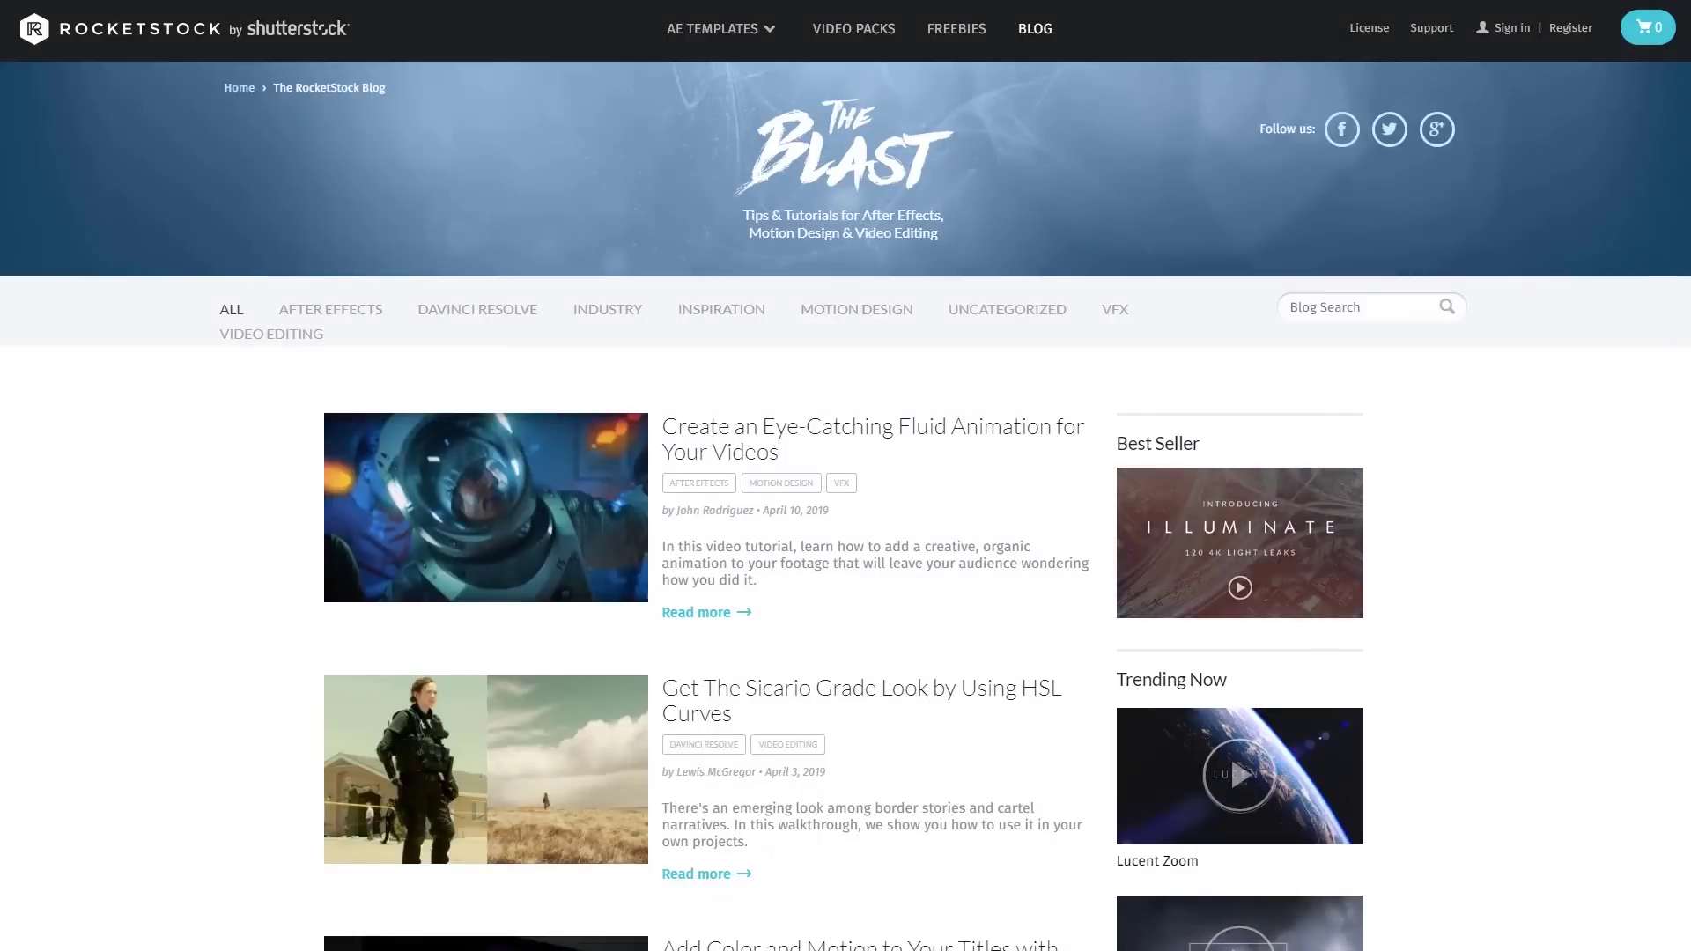
{"action": "scroll", "coordinate": [846, 507], "scroll_direction": "down", "scroll_amount": 2}
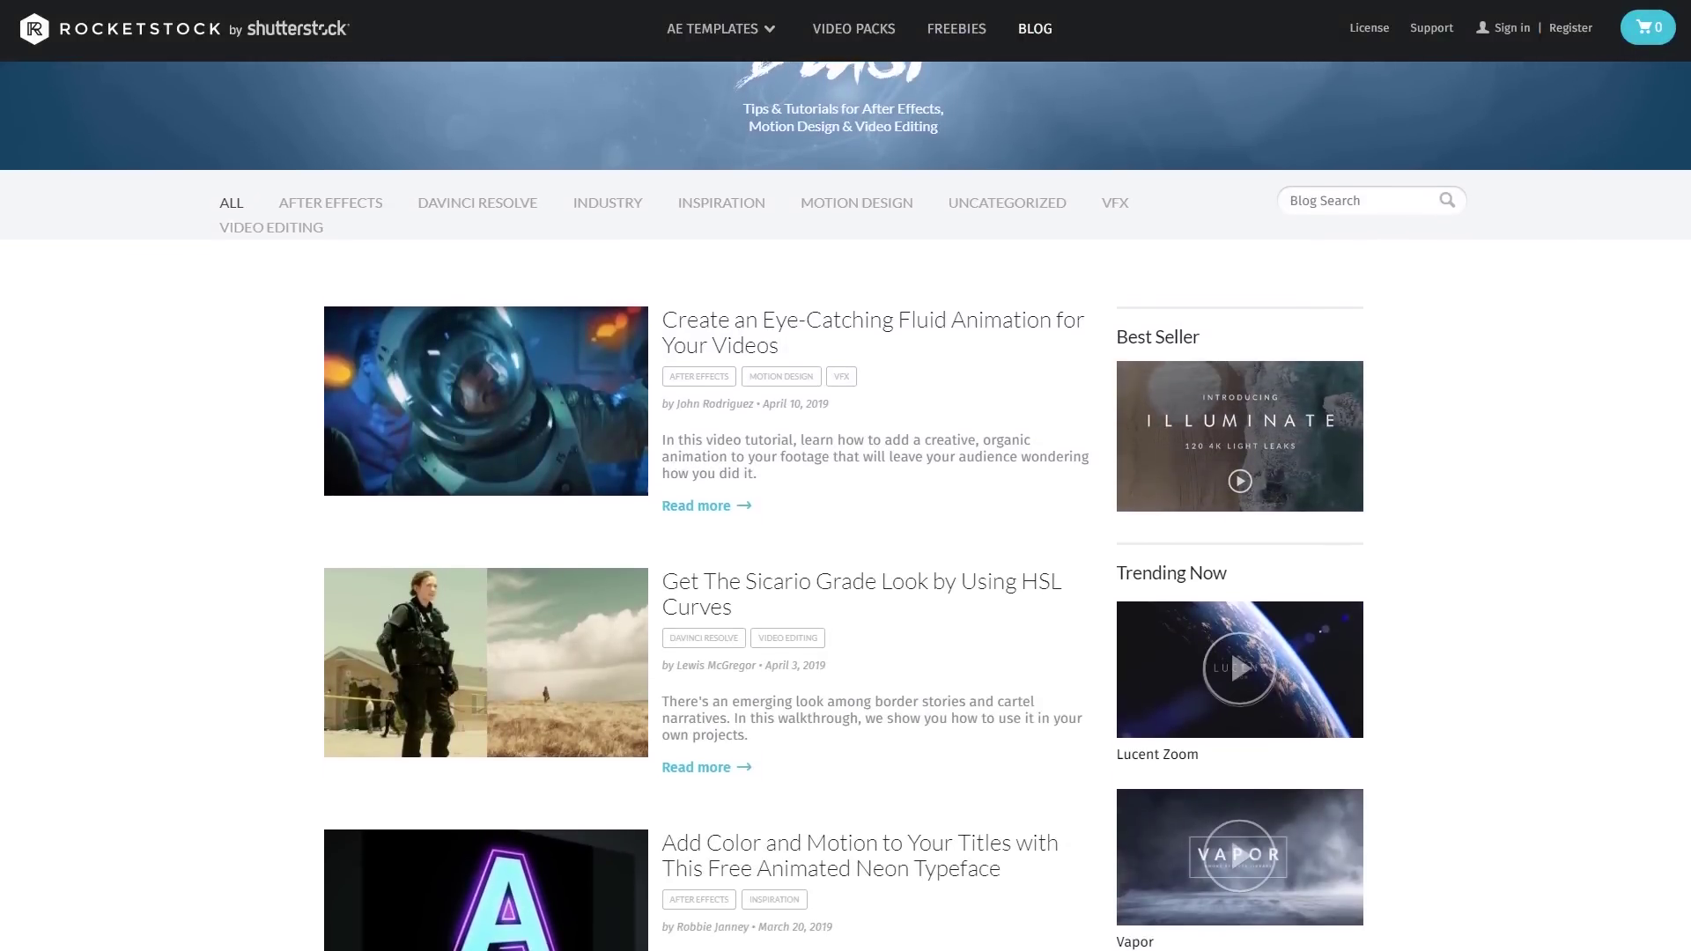
{"action": "scroll", "coordinate": [846, 507], "scroll_direction": "down", "scroll_amount": 2}
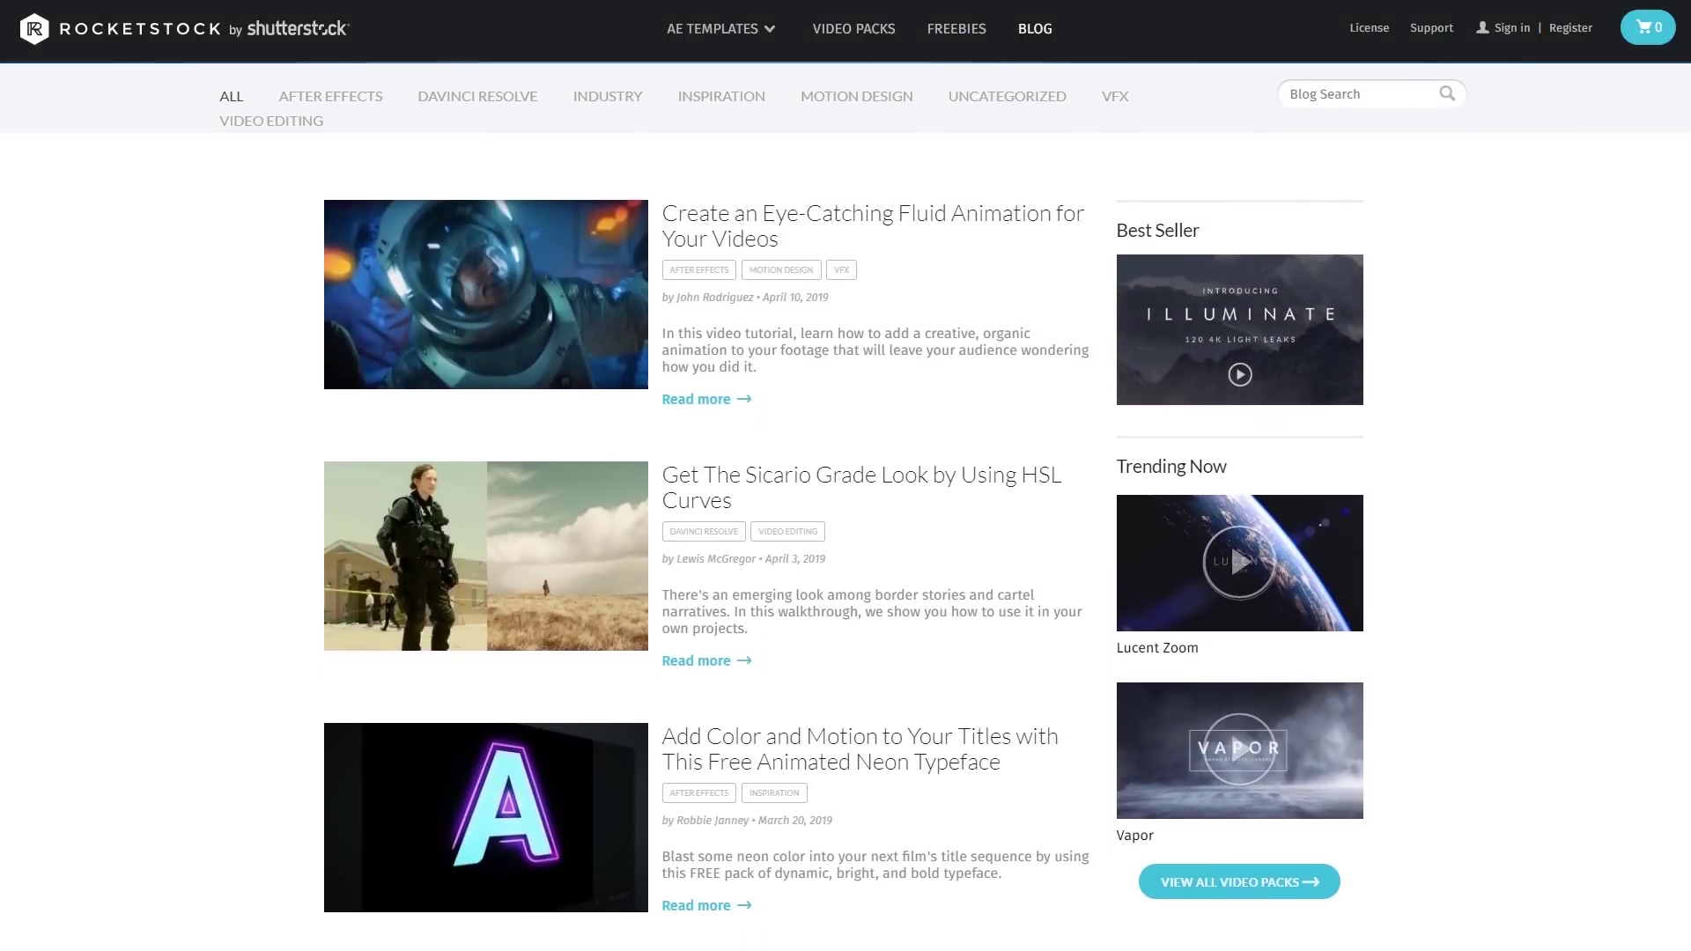